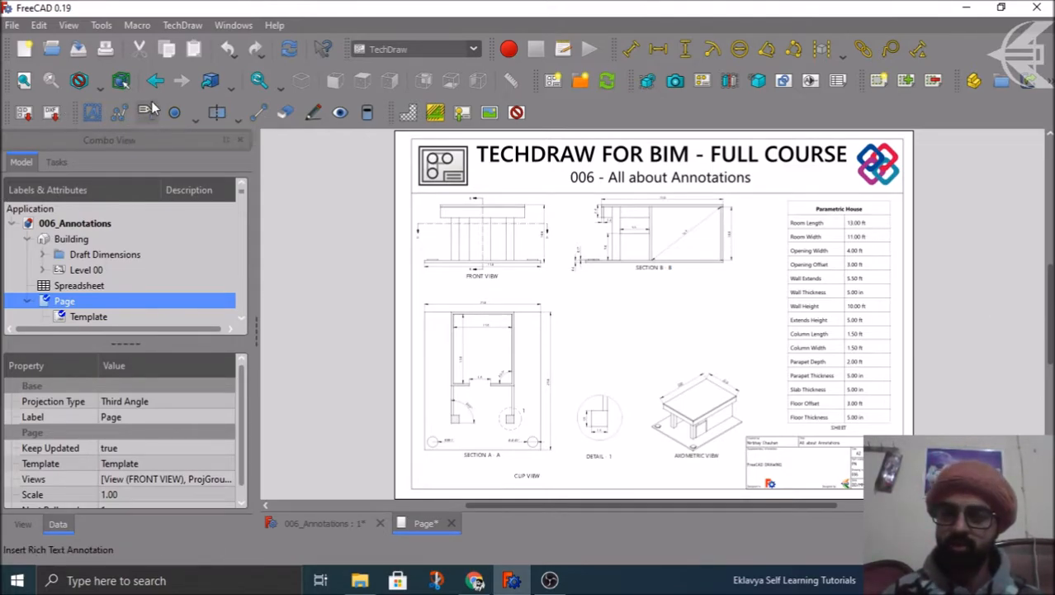
pyautogui.click(182, 25)
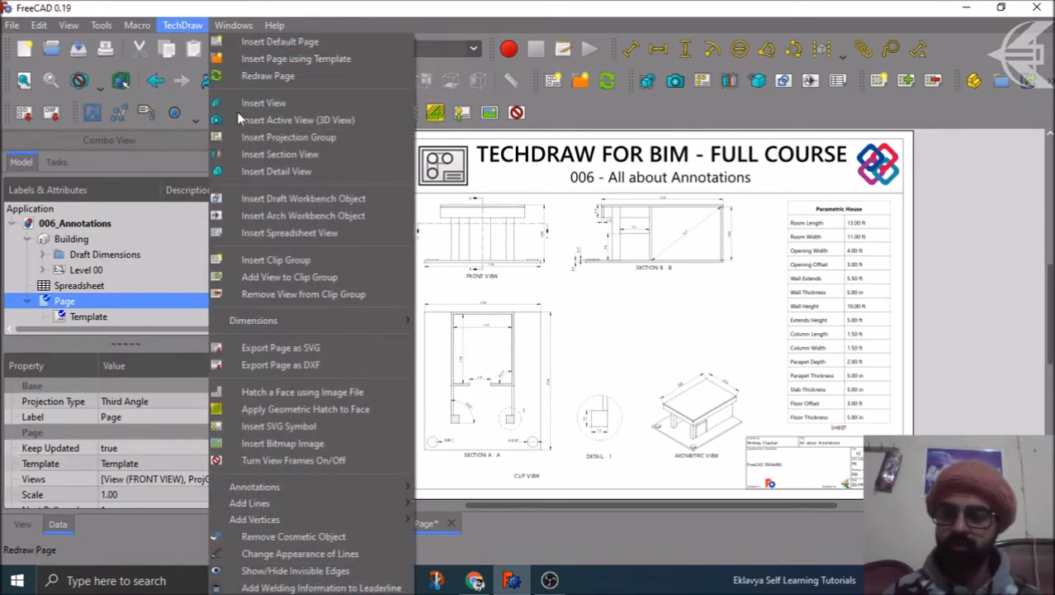
pyautogui.moveTo(377, 488)
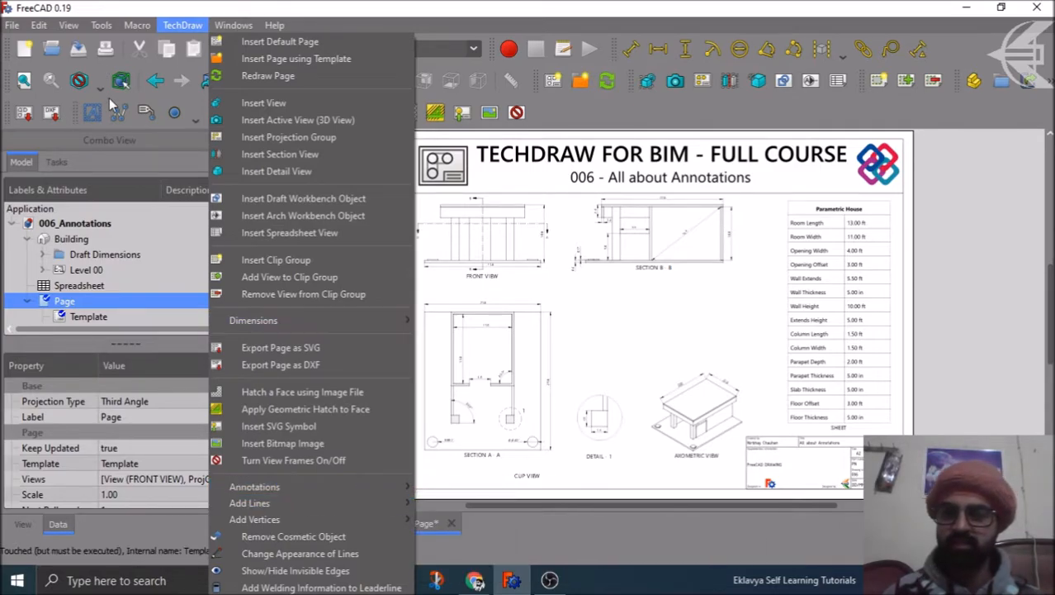
pyautogui.press('Escape')
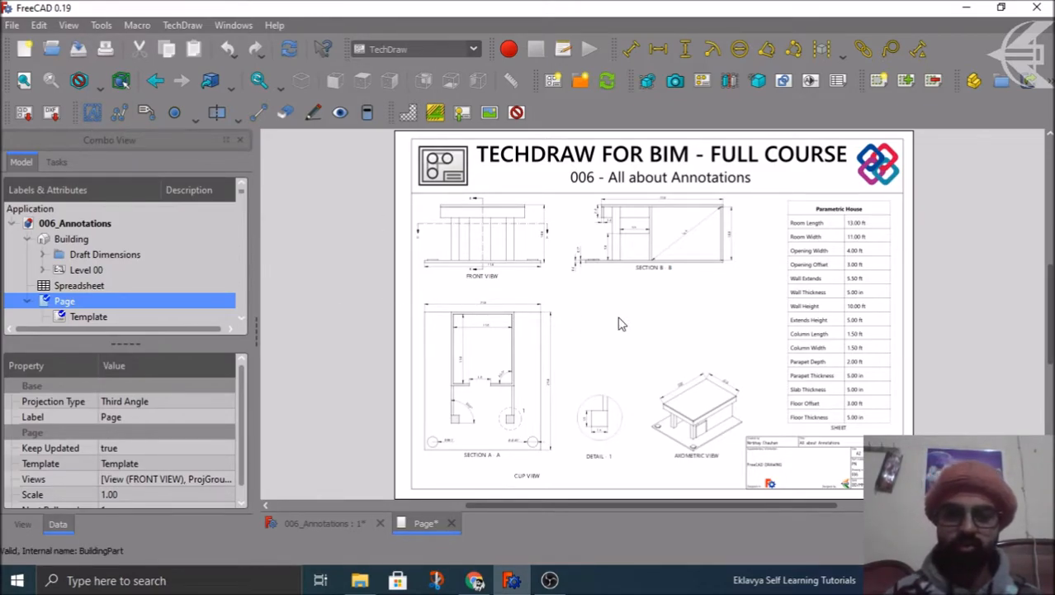
# - Insert a text annotation on the drawing page and turn the view frames on
pyautogui.click(90, 112)
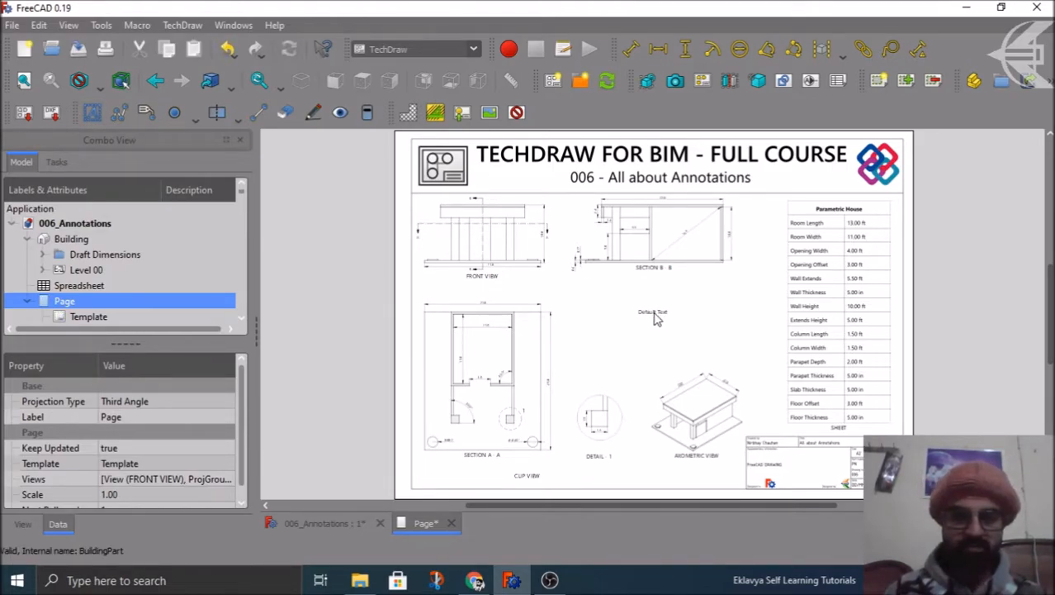
pyautogui.scroll(3, 655, 319)
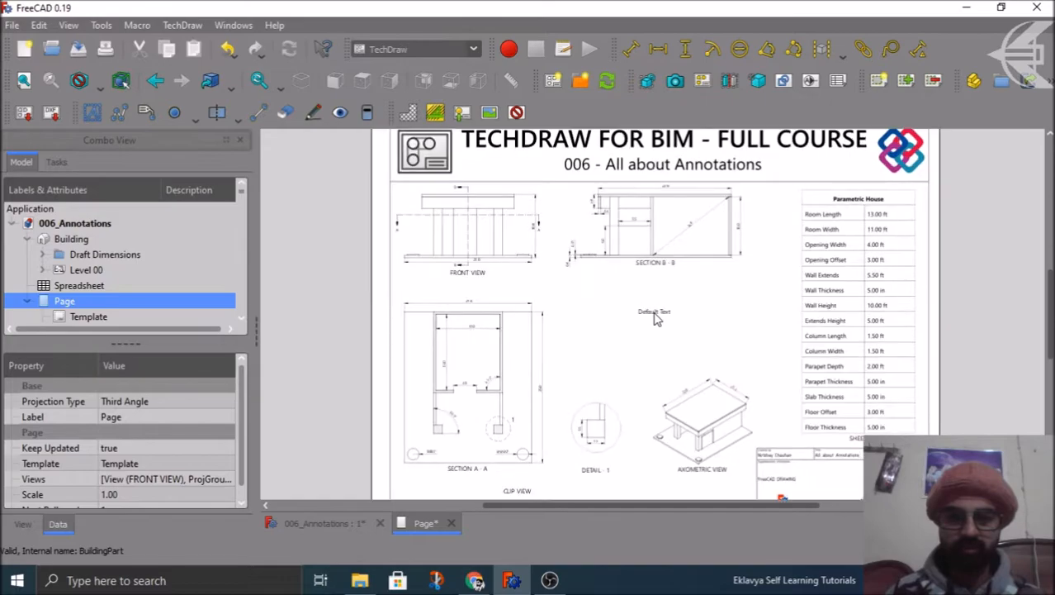
pyautogui.scroll(1, 668, 379)
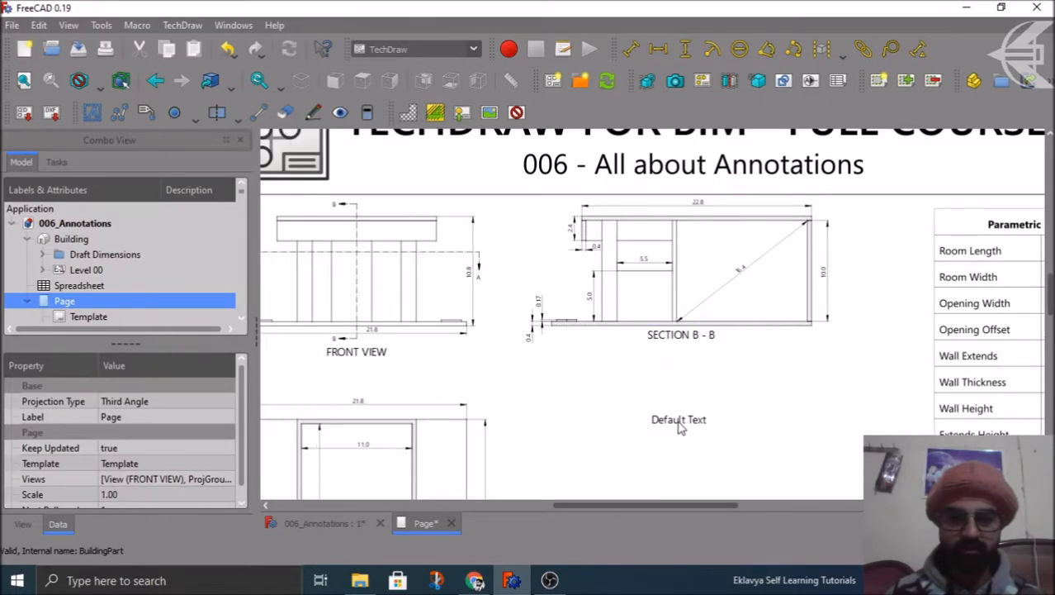
pyautogui.click(519, 114)
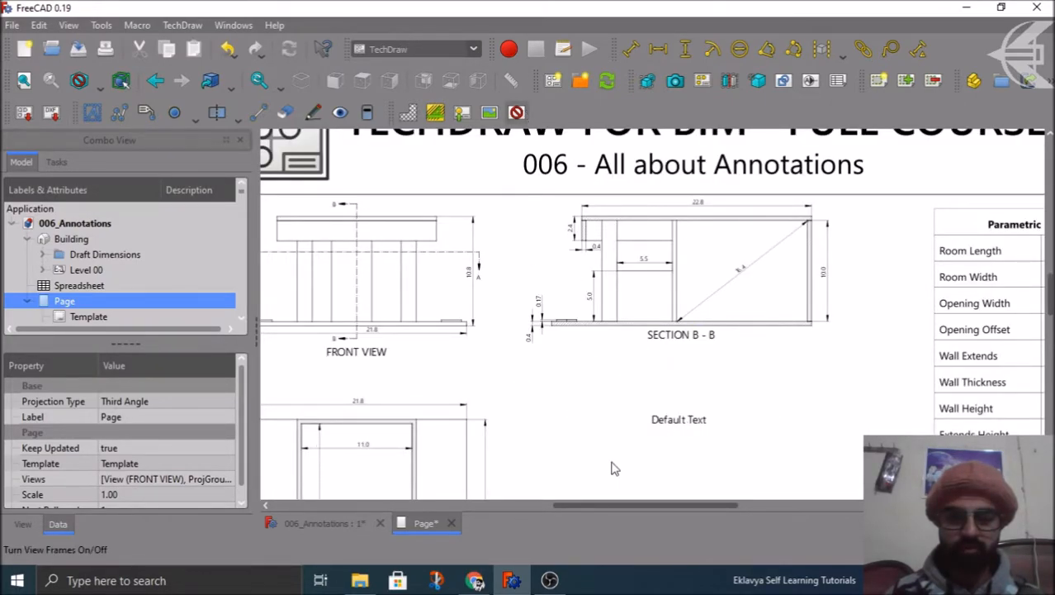
# - Change the annotation's text to "Different views of Parametric House project." and move it to the blank area between Section B - B and the axometric view
pyautogui.click(675, 444)
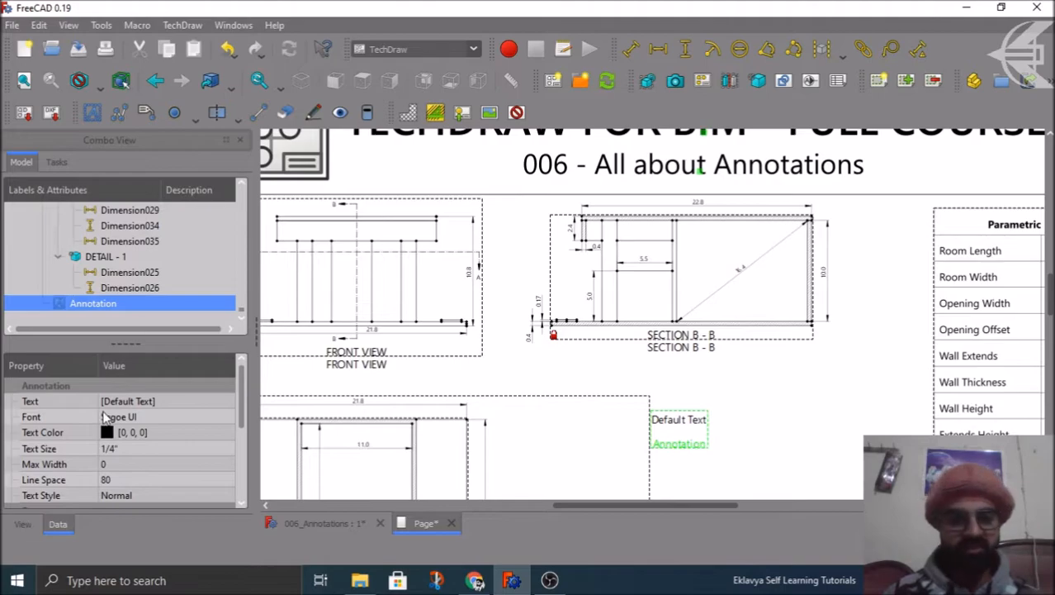
pyautogui.click(161, 402)
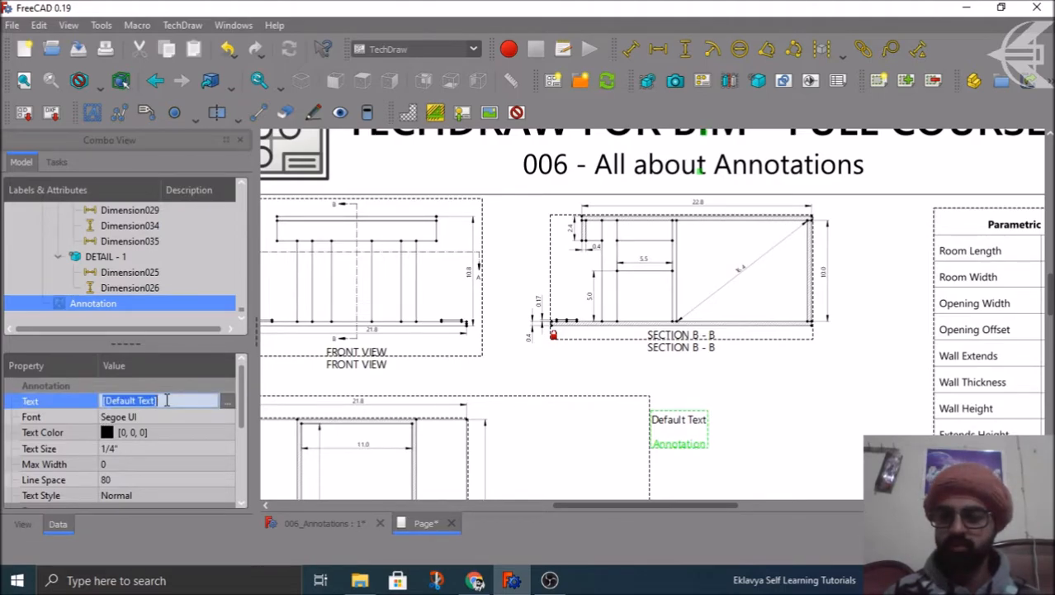
pyautogui.click(227, 401)
pyautogui.doubleClick(499, 213)
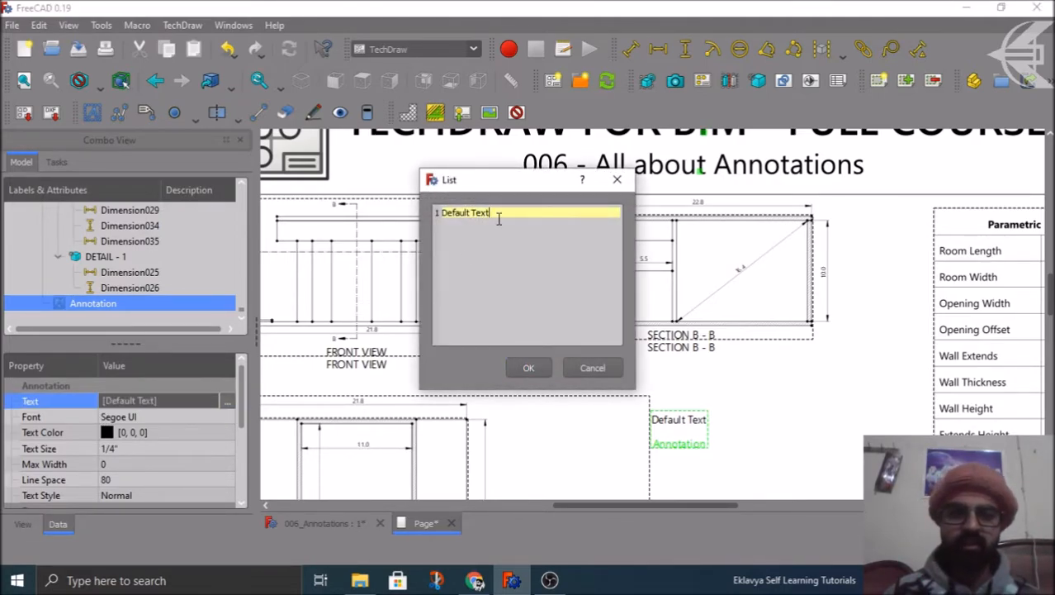
pyautogui.moveTo(498, 214); pyautogui.dragTo(439, 205)
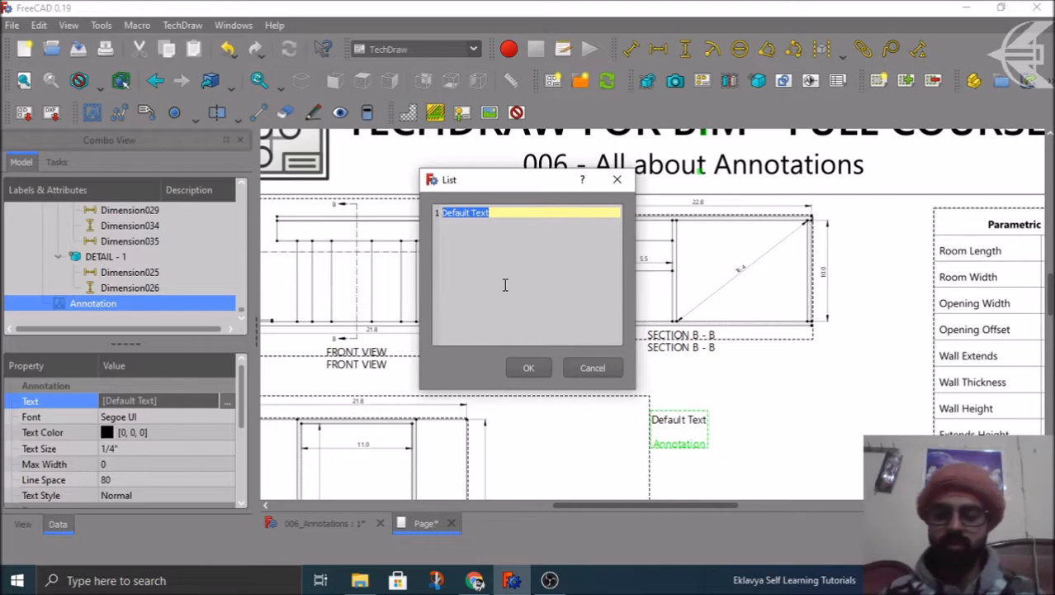
pyautogui.write('Different ')
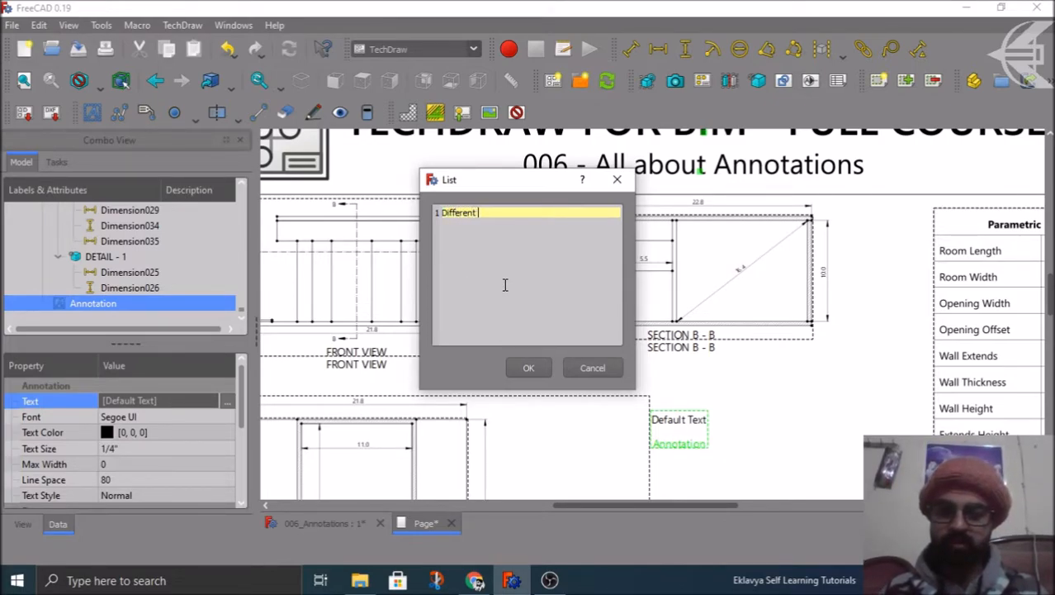
pyautogui.write('views of')
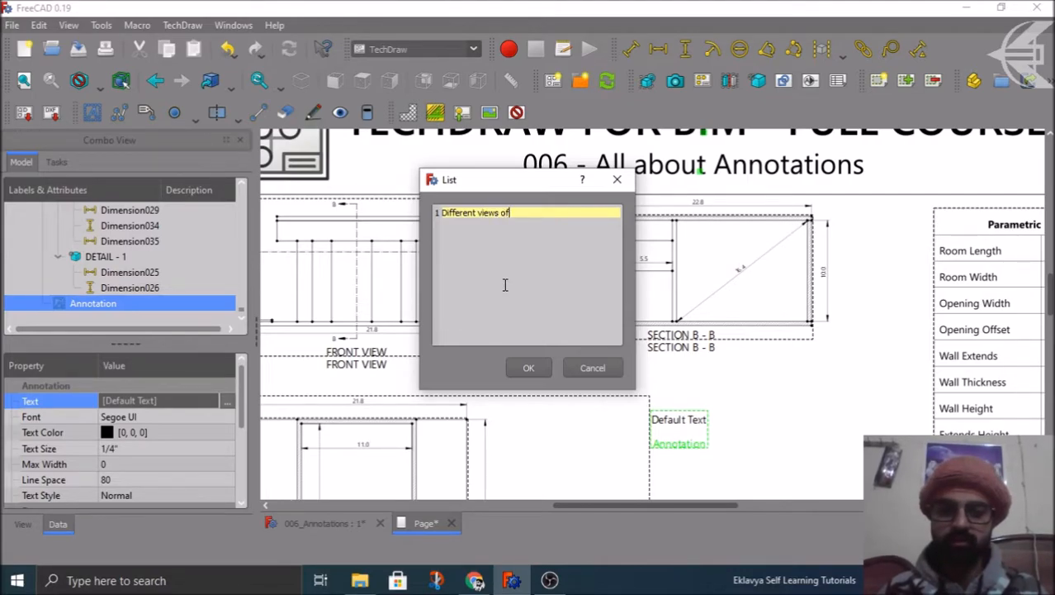
pyautogui.write(' Par')
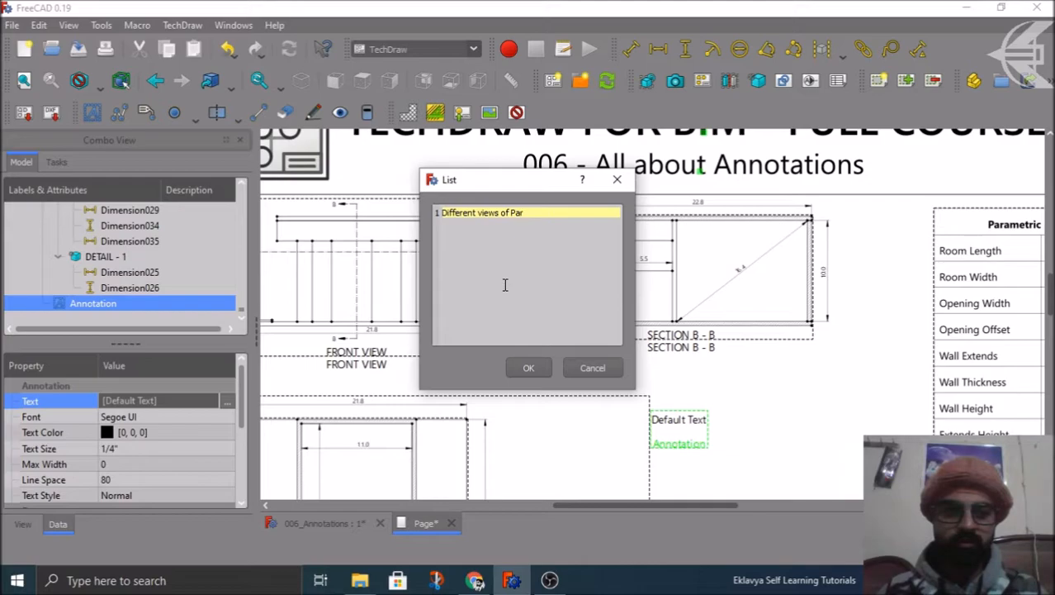
pyautogui.write('ametric')
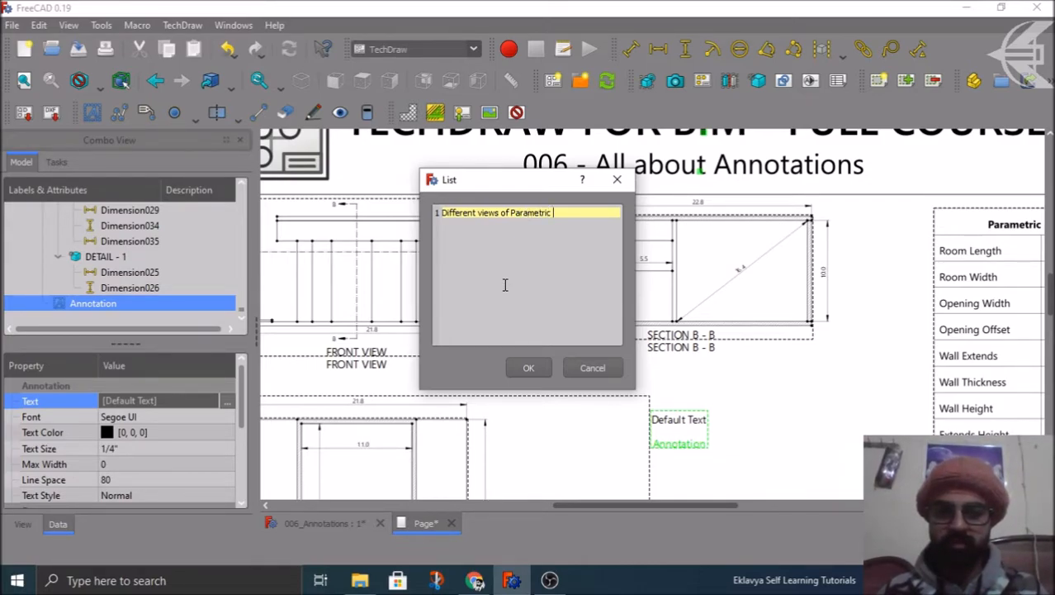
pyautogui.write(' House')
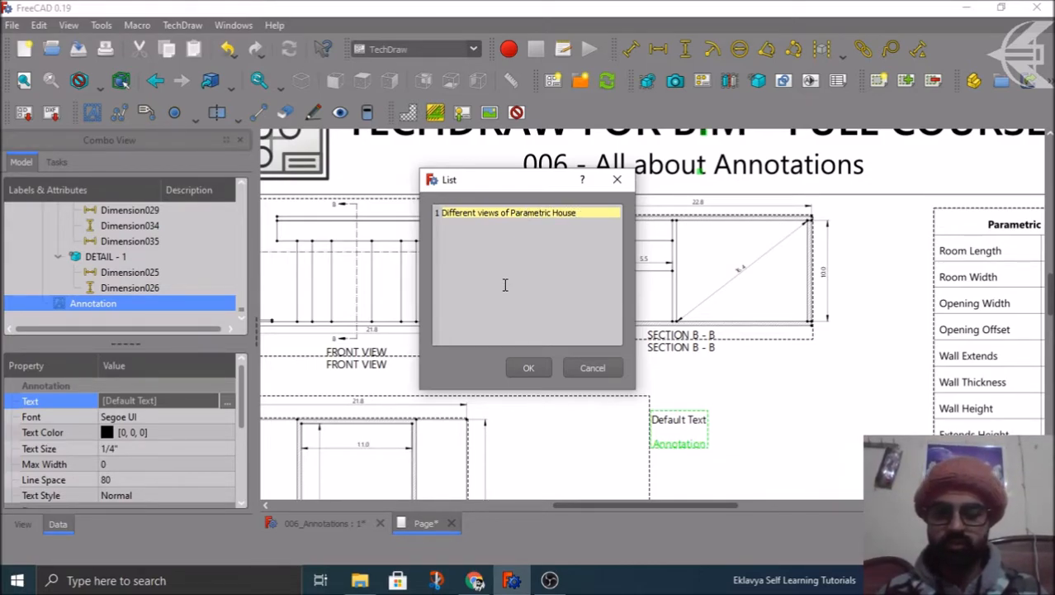
pyautogui.write(' project.')
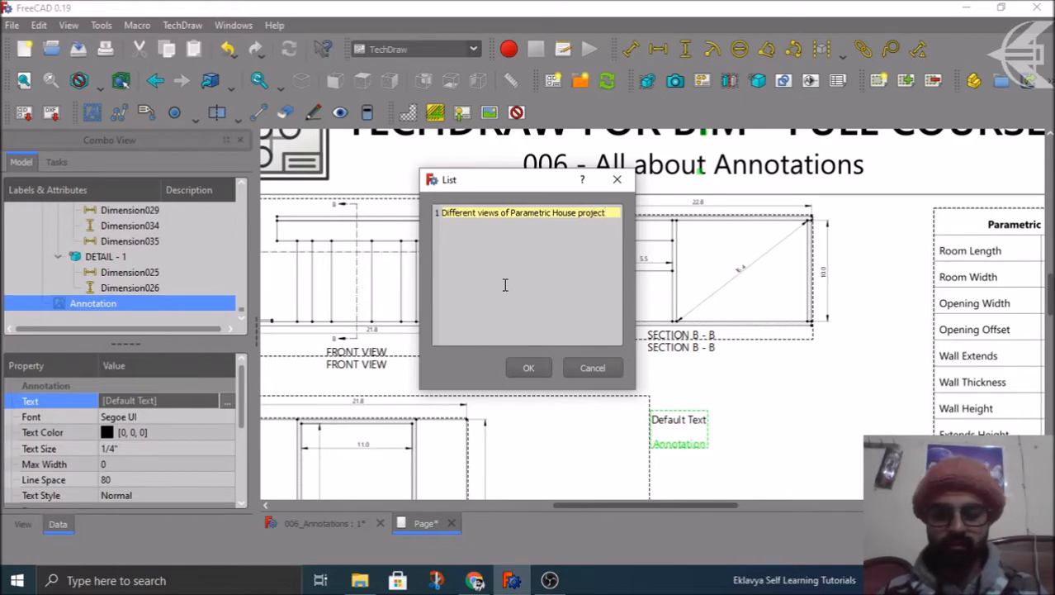
pyautogui.click(528, 368)
pyautogui.scroll(-2, 499, 266)
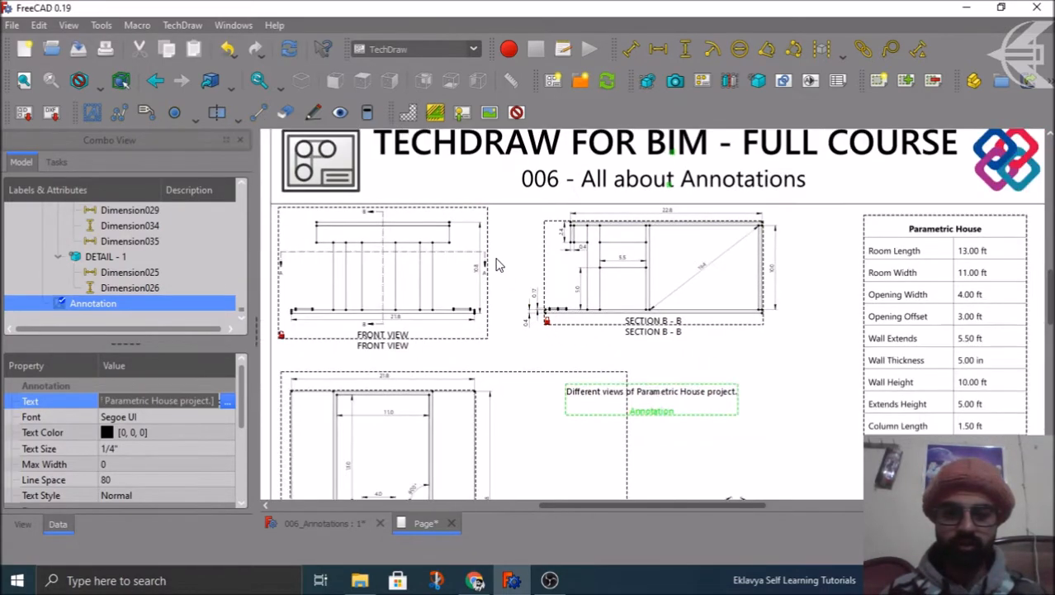
pyautogui.moveTo(645, 403)
pyautogui.mouseDown()
pyautogui.moveTo(716, 395)
pyautogui.moveTo(720, 410)
pyautogui.mouseUp()
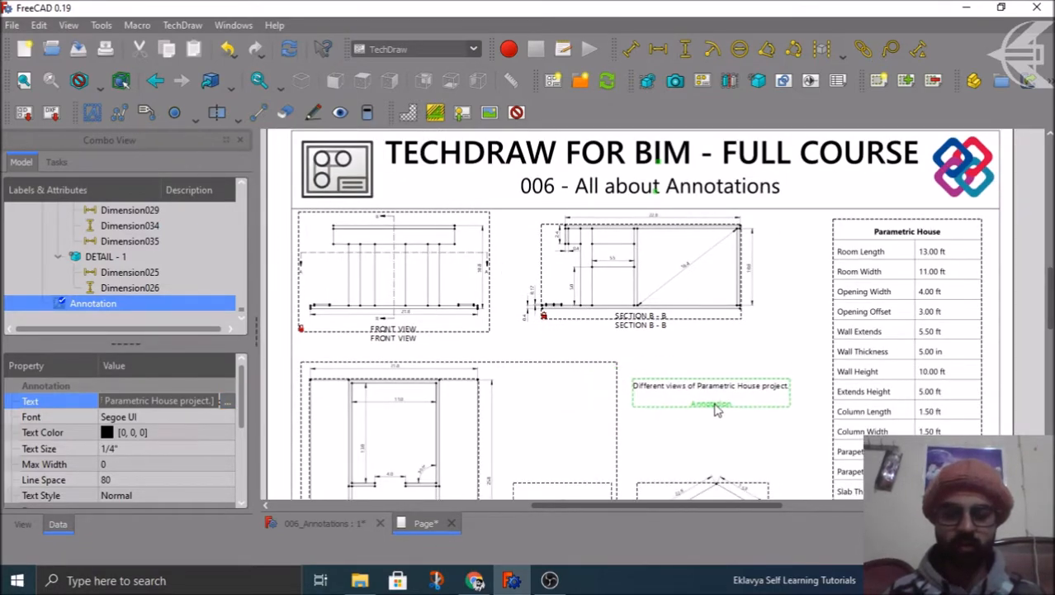
# - Set the annotation's font to Script and inspect the lettering up close
pyautogui.click(190, 418)
pyautogui.click(227, 419)
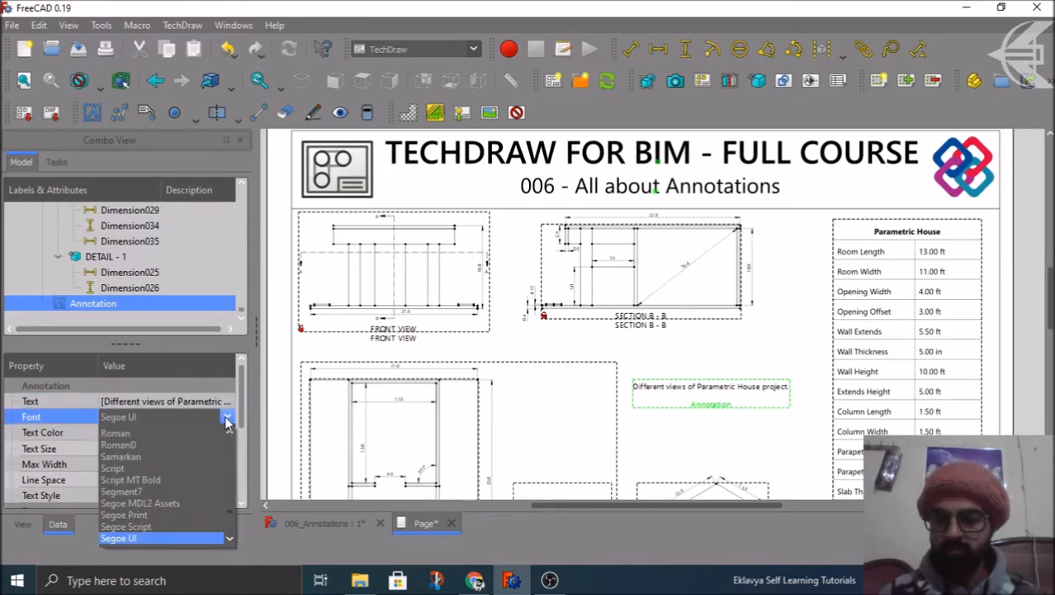
pyautogui.scroll(-1, 189, 480)
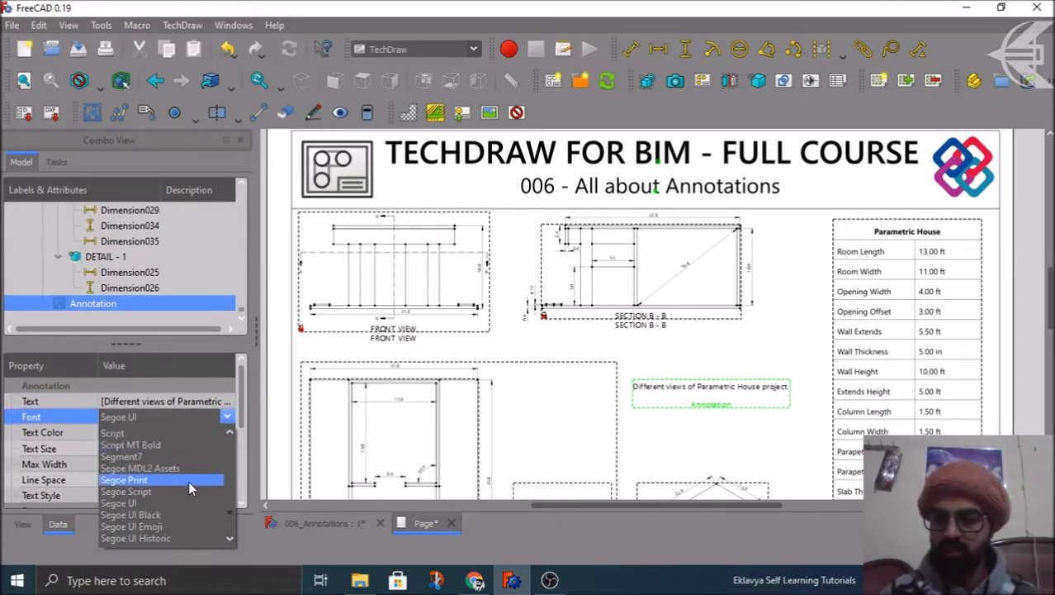
pyautogui.click(140, 435)
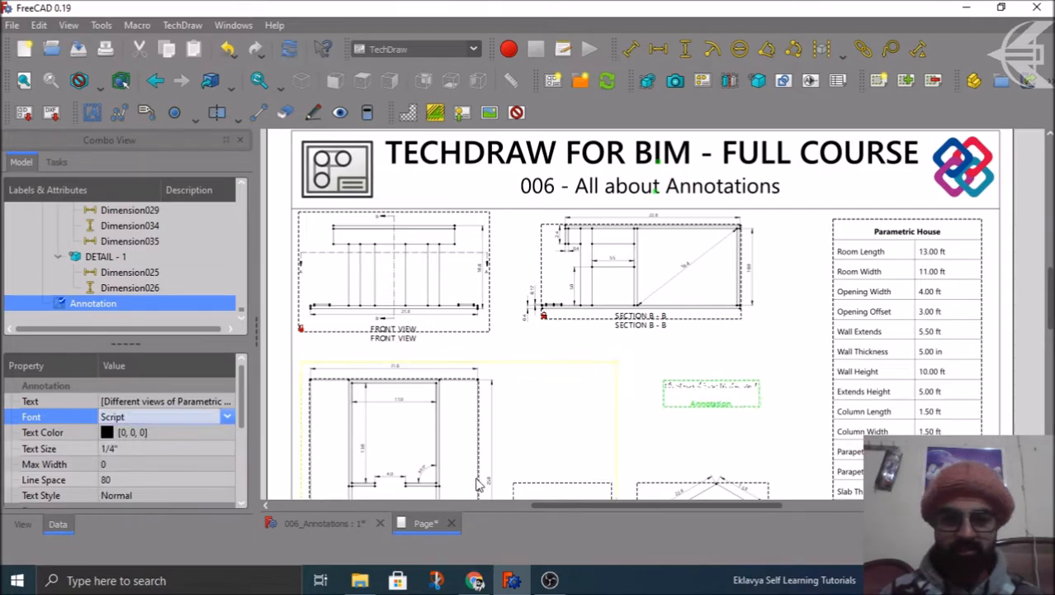
pyautogui.scroll(2, 720, 450)
pyautogui.scroll(3, 719, 430)
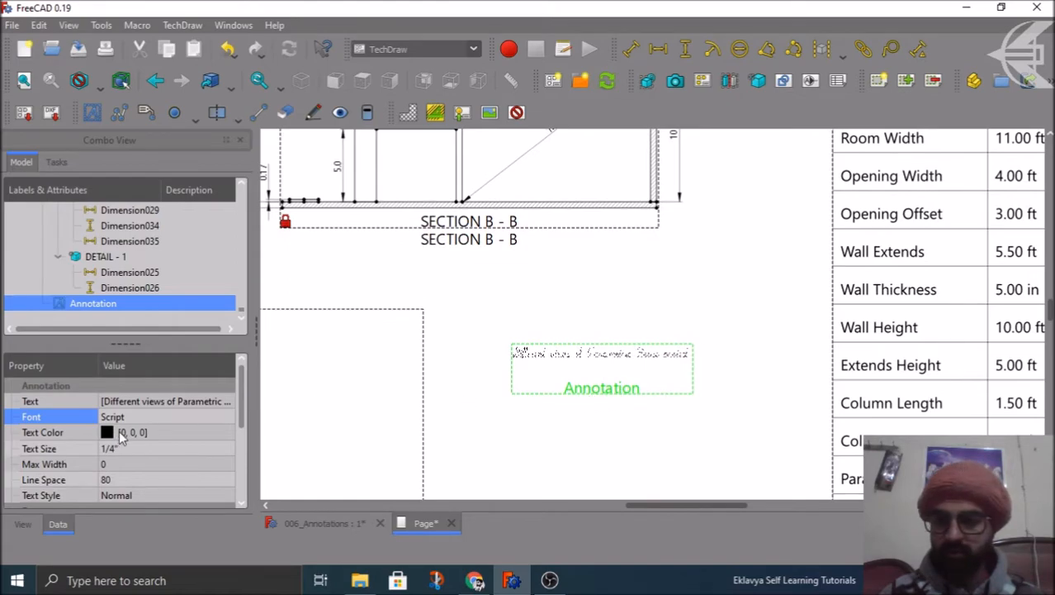
# - Set the annotation's font back to Segoe UI
pyautogui.click(182, 417)
pyautogui.click(224, 417)
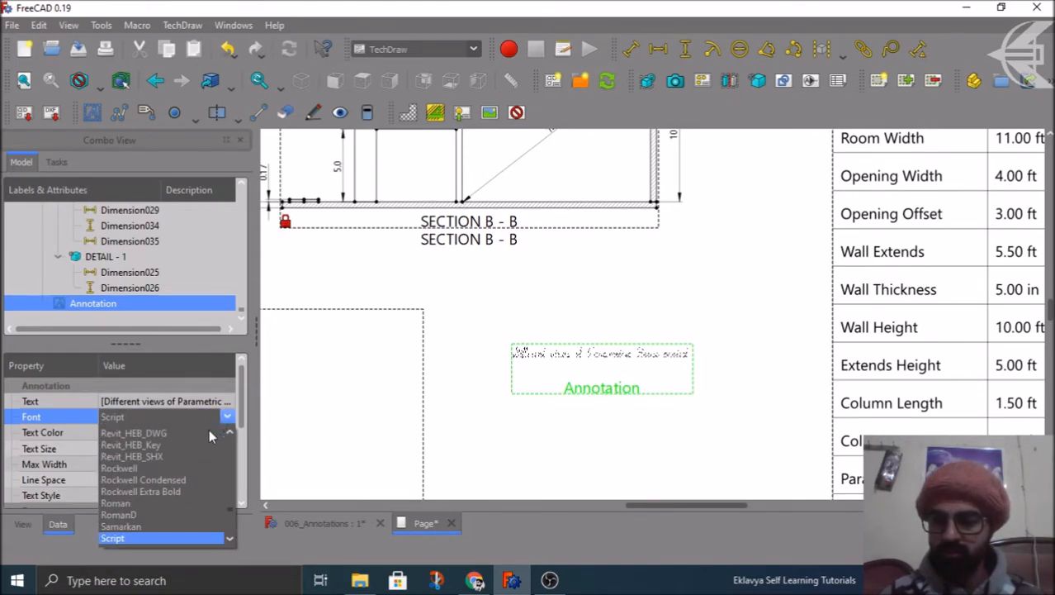
pyautogui.scroll(-1, 186, 467)
pyautogui.scroll(-1, 186, 465)
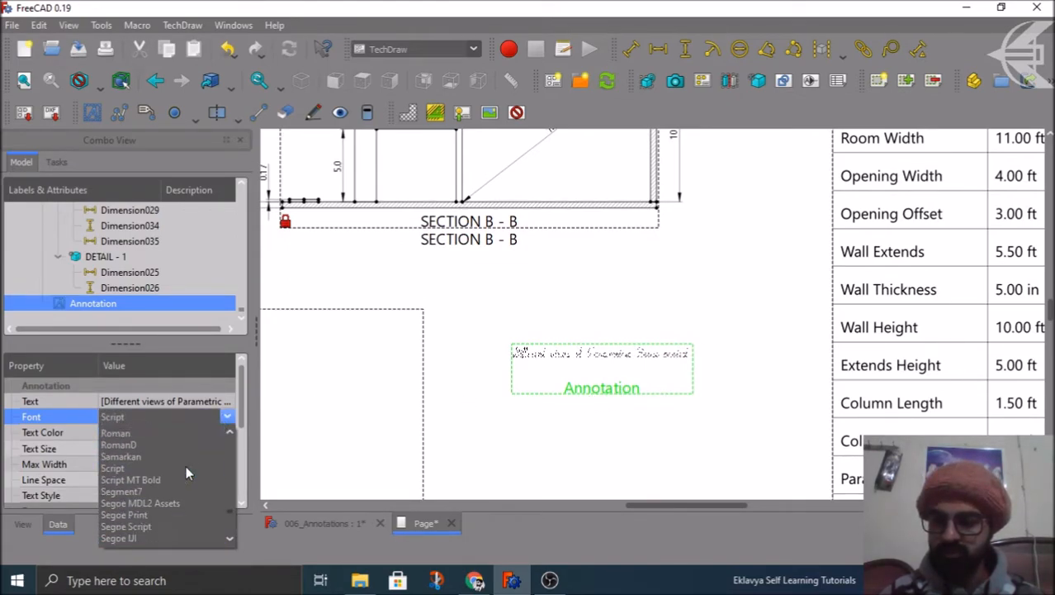
pyautogui.click(148, 535)
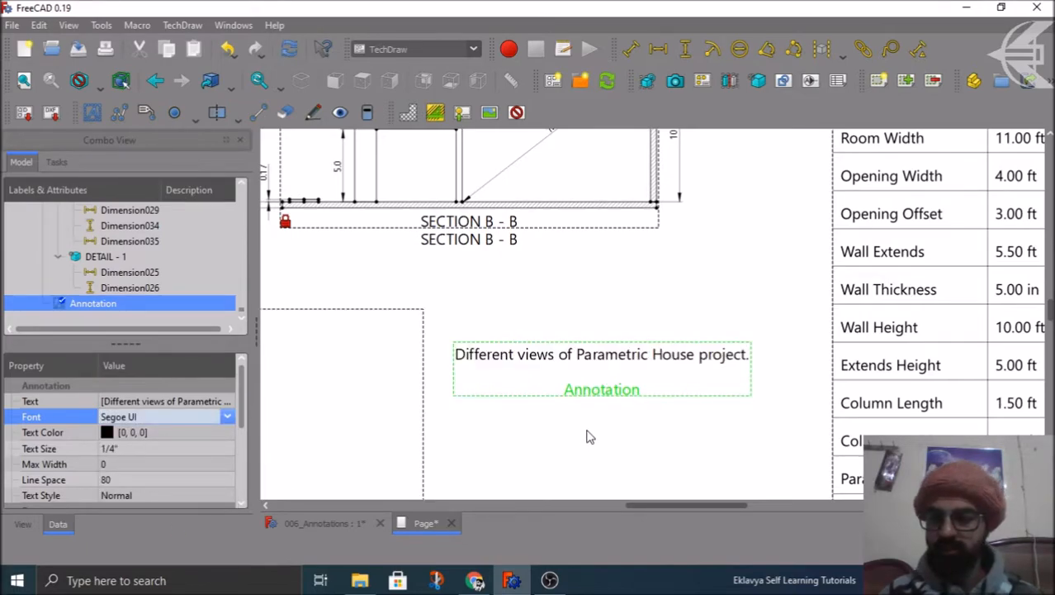
# - Set the annotation's text color to orange (255, 84, 0) and deselect it
pyautogui.click(187, 432)
pyautogui.click(186, 435)
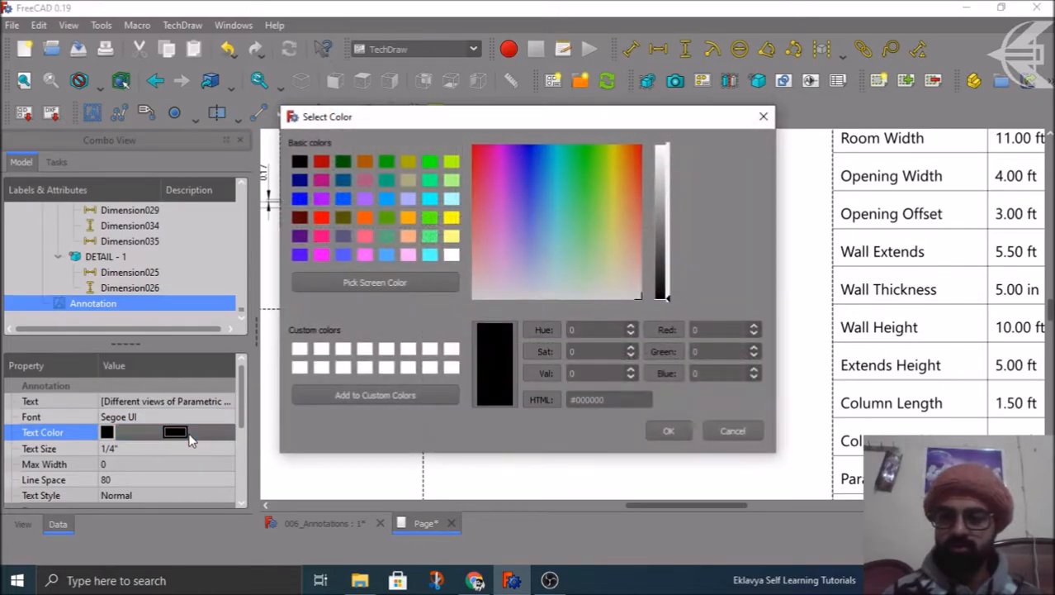
pyautogui.click(364, 216)
pyautogui.click(668, 431)
pyautogui.click(644, 465)
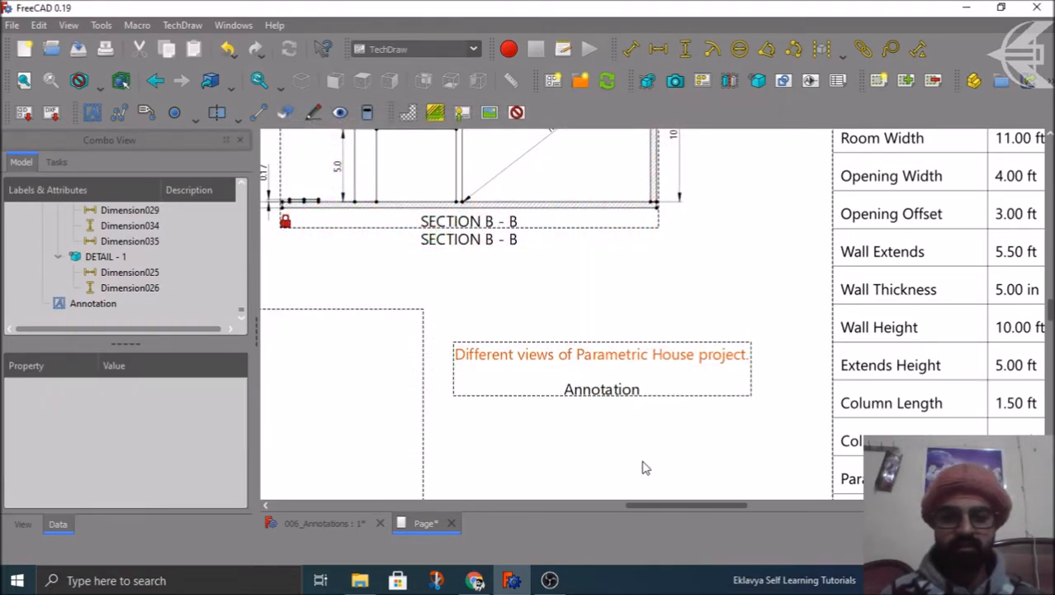
# - Set the annotation's text color to pink (255, 0, 127) and deselect it
pyautogui.click(604, 398)
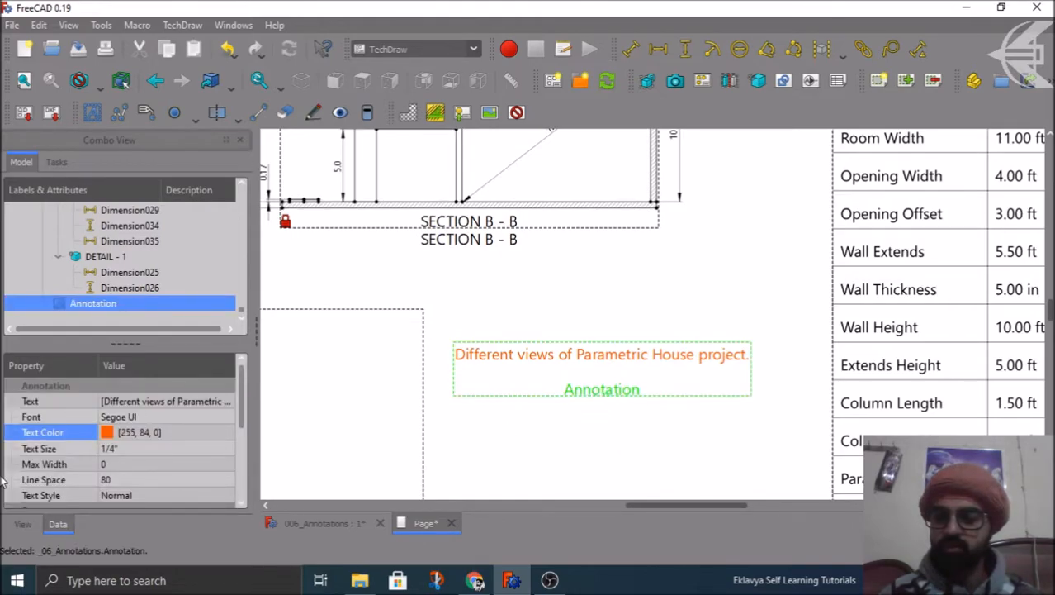
pyautogui.click(159, 433)
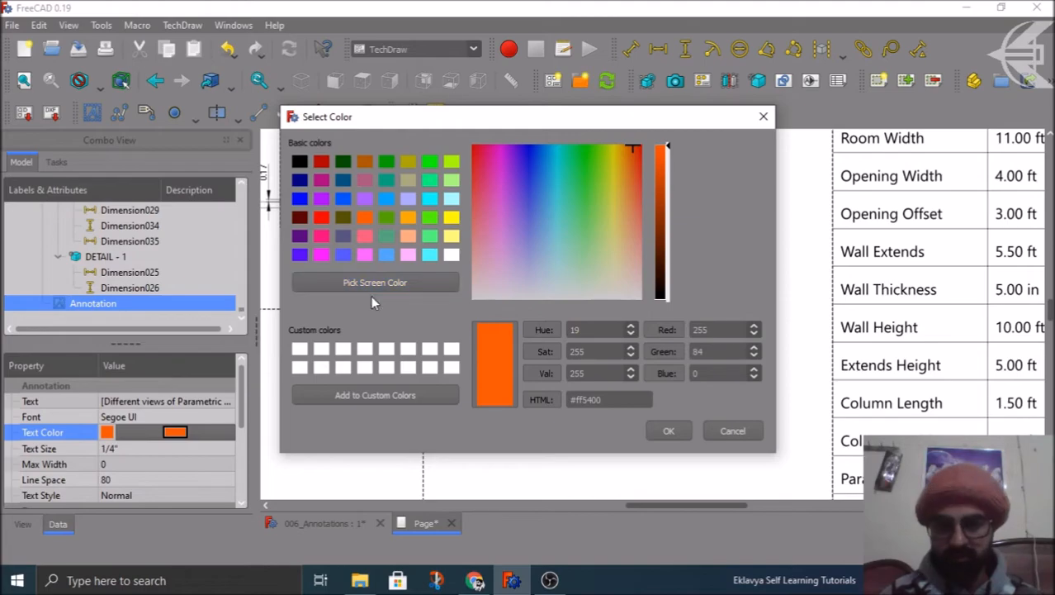
pyautogui.click(322, 237)
pyautogui.click(668, 431)
pyautogui.click(651, 465)
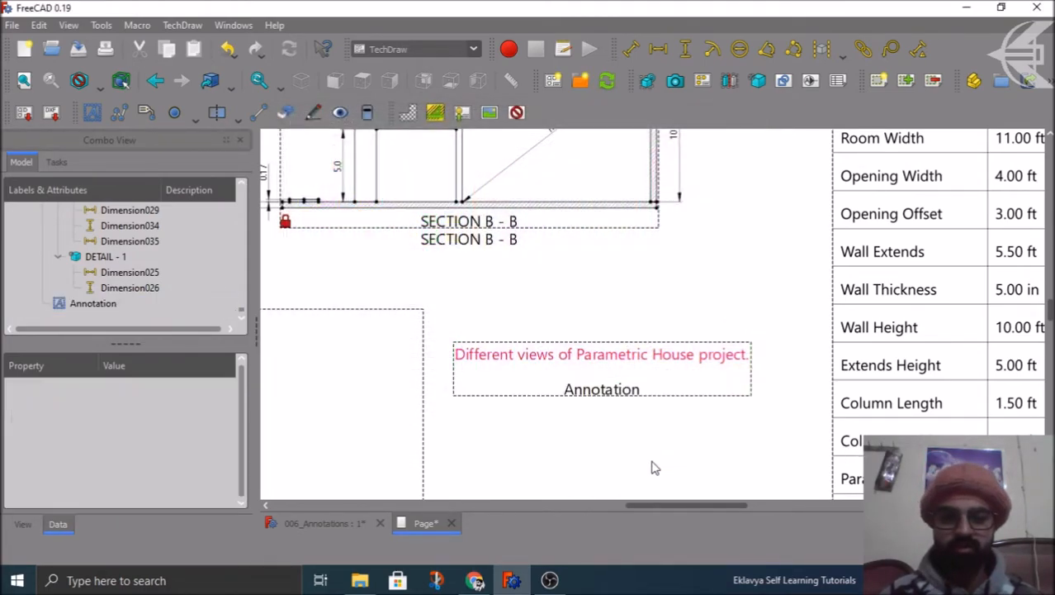
# - Try a max width of 1" on the pink annotation, and change it to 2"
pyautogui.scroll(-3, 601, 233)
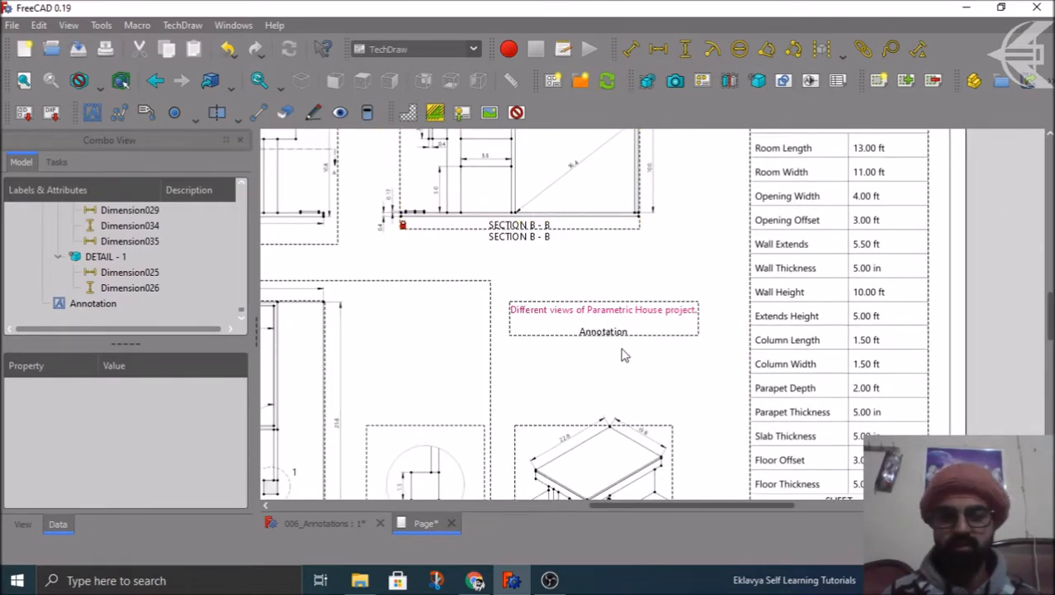
pyautogui.click(618, 340)
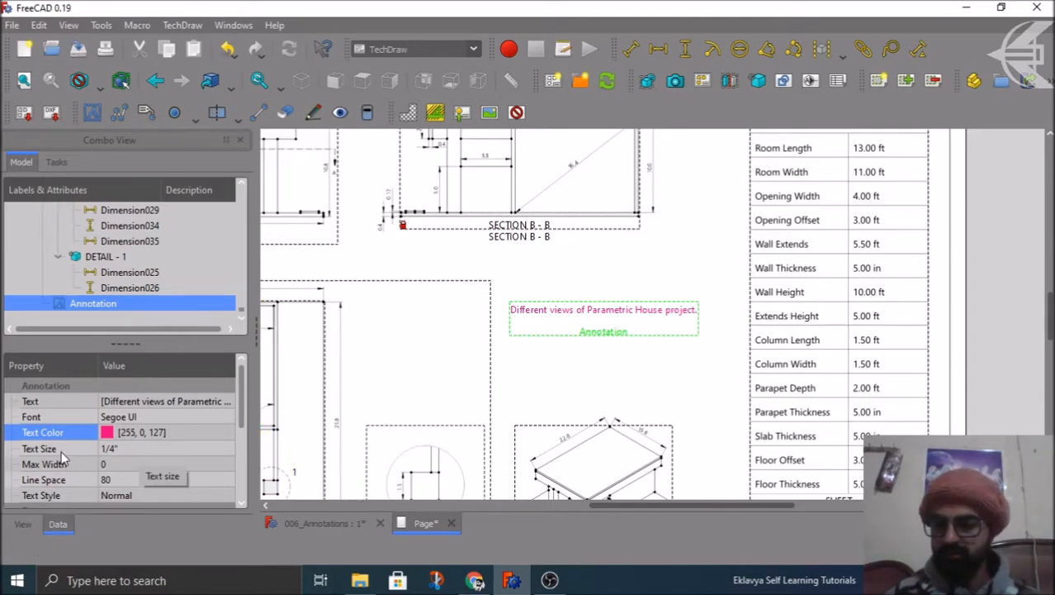
pyautogui.scroll(-1, 61, 451)
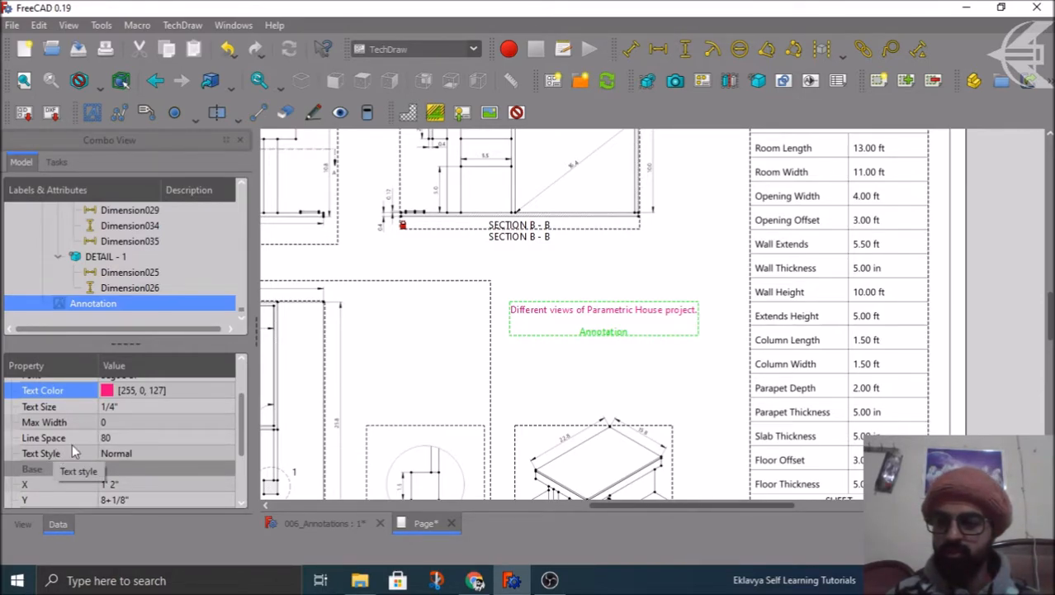
pyautogui.click(120, 414)
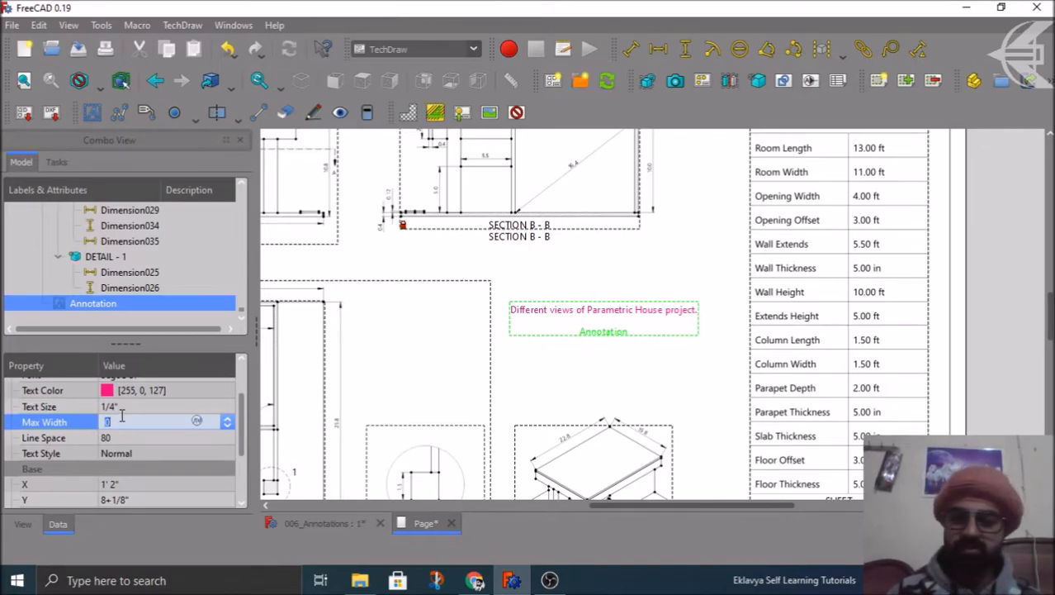
pyautogui.write("1'")
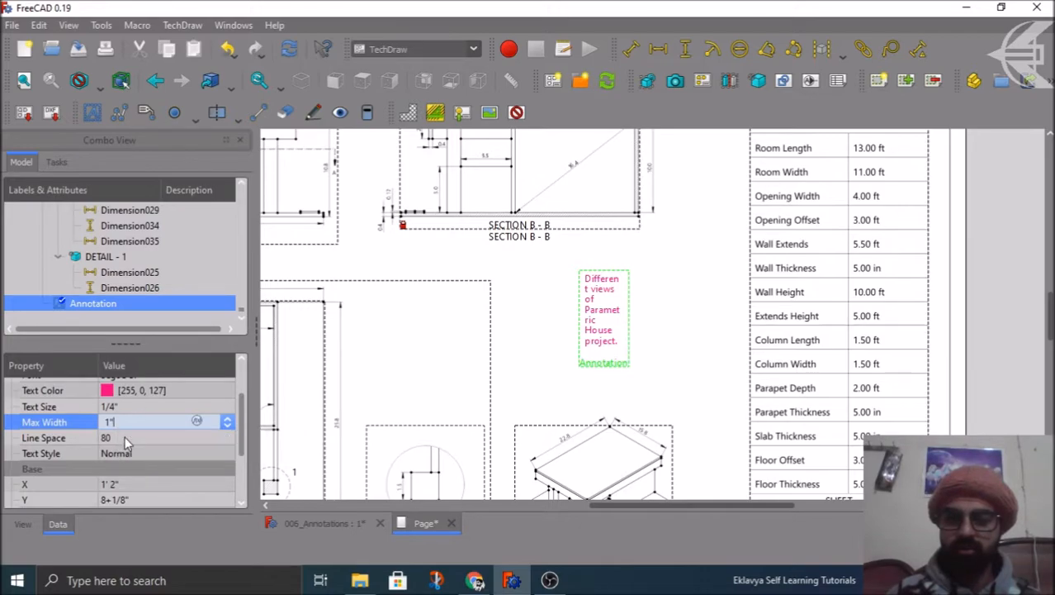
pyautogui.click(125, 436)
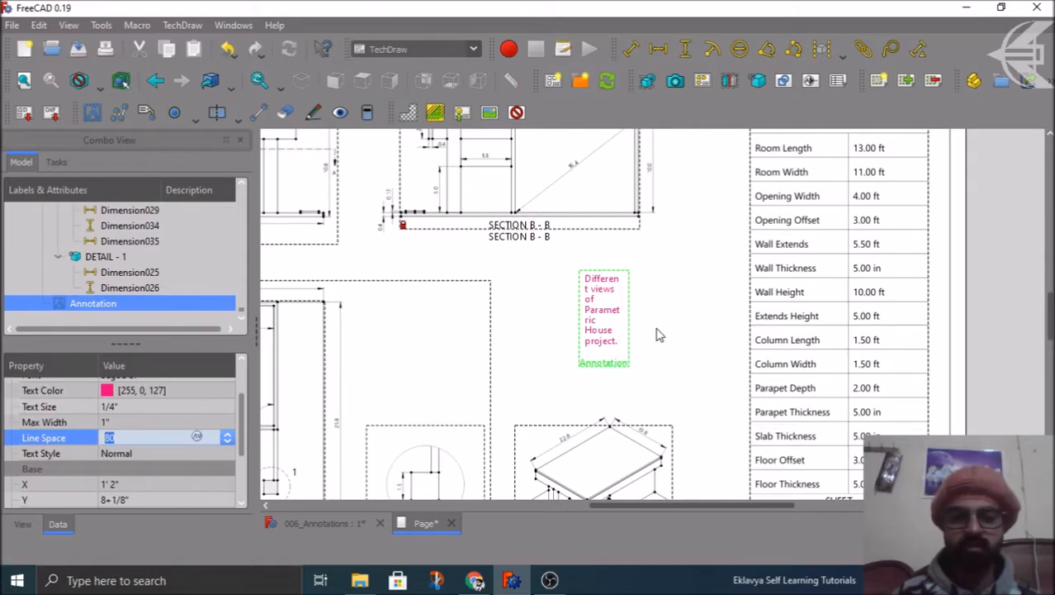
pyautogui.click(115, 422)
pyautogui.write('2')
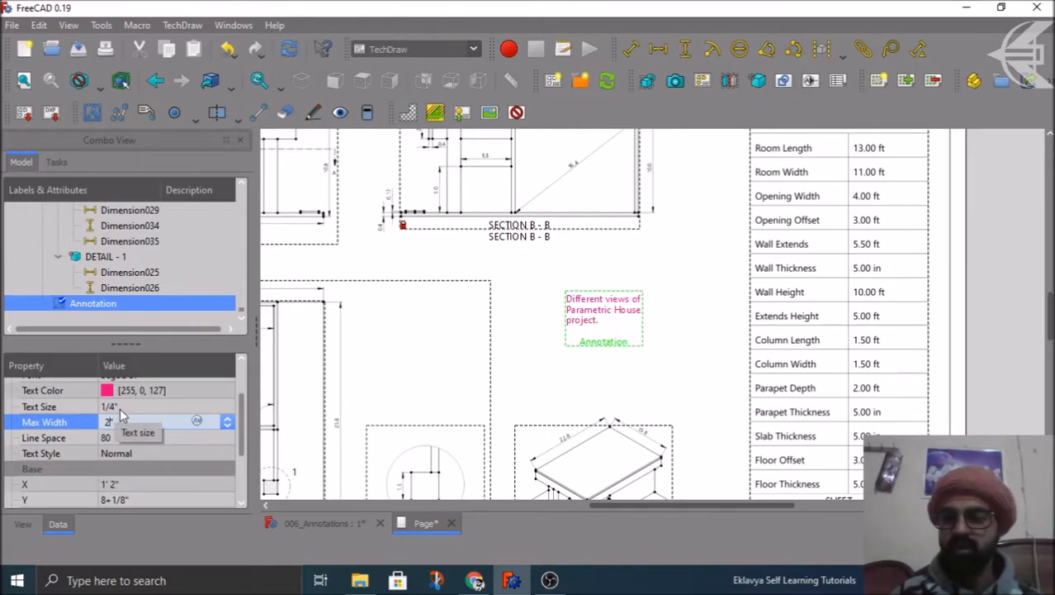
# - Add a second line reading "xyz" to the annotation's text
pyautogui.scroll(1, 123, 408)
pyautogui.click(164, 402)
pyautogui.click(227, 401)
pyautogui.click(611, 213)
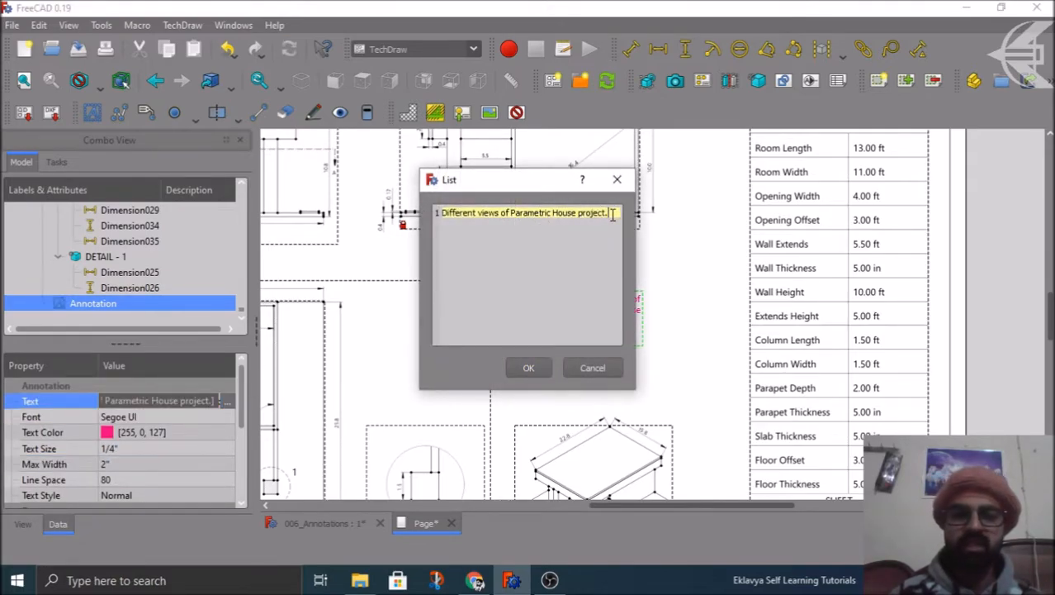
pyautogui.press('Return')
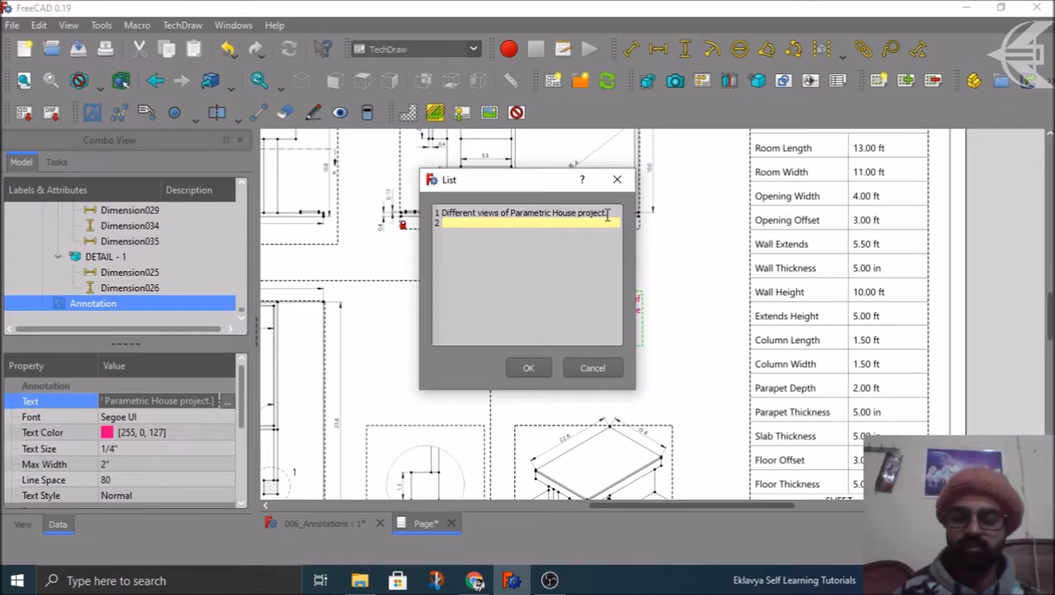
pyautogui.write('xyz')
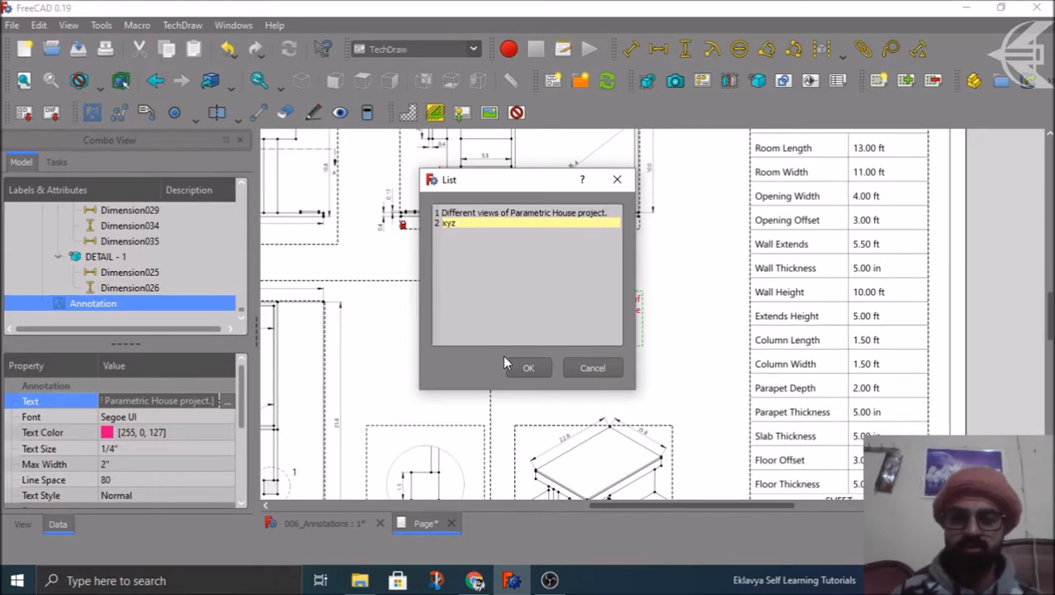
pyautogui.click(526, 367)
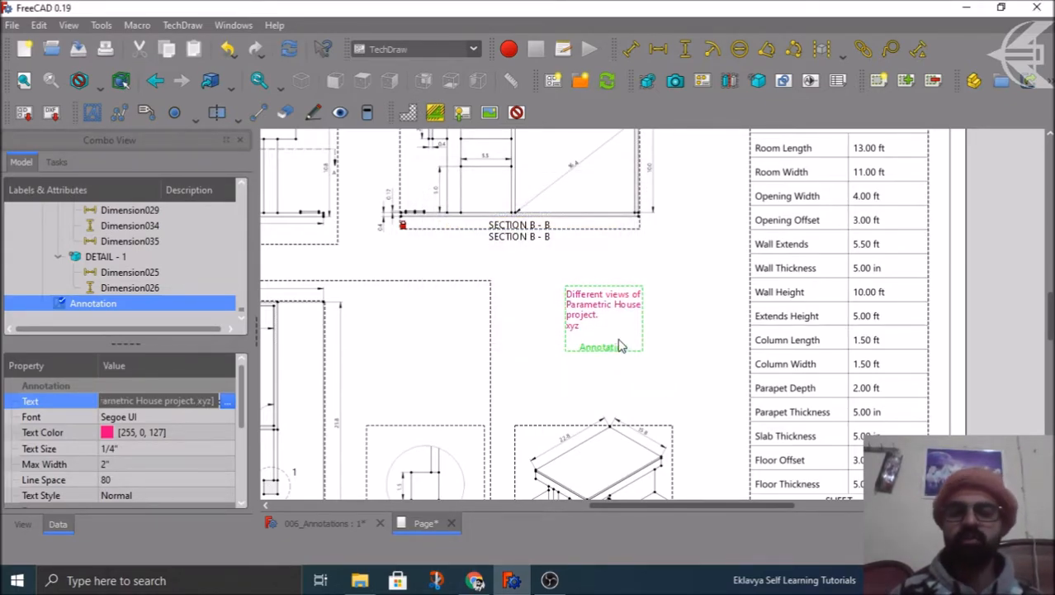
# - Set the annotation's max width to 1" and redraw the page
pyautogui.click(132, 462)
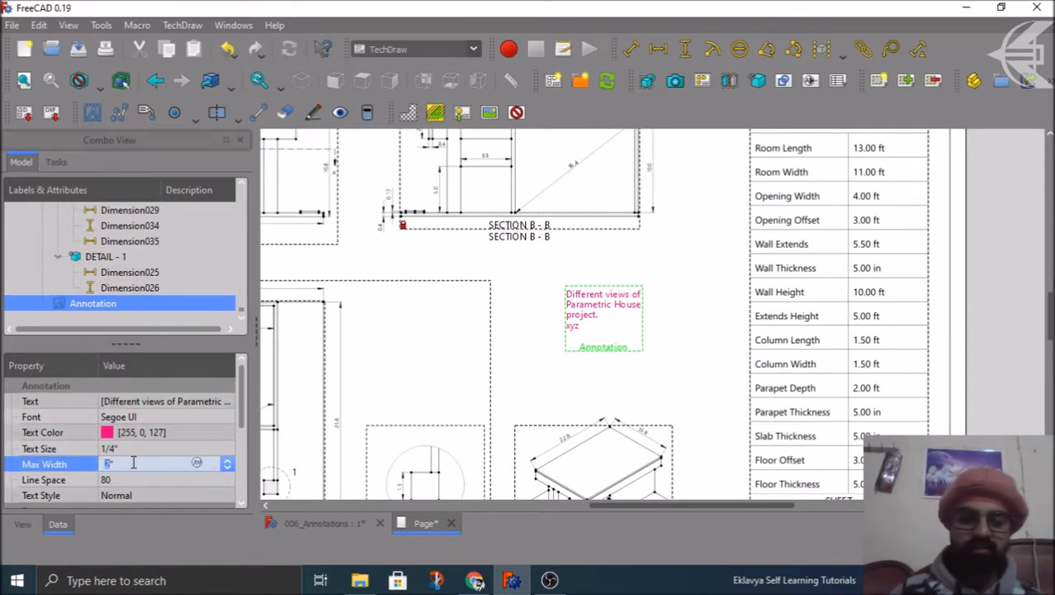
pyautogui.write('1')
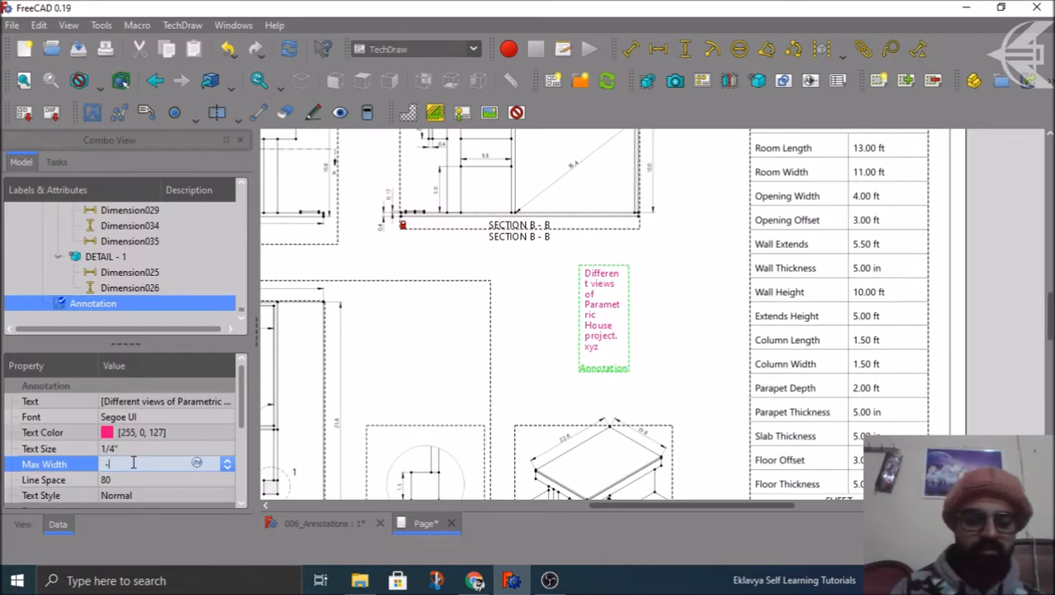
pyautogui.click(125, 448)
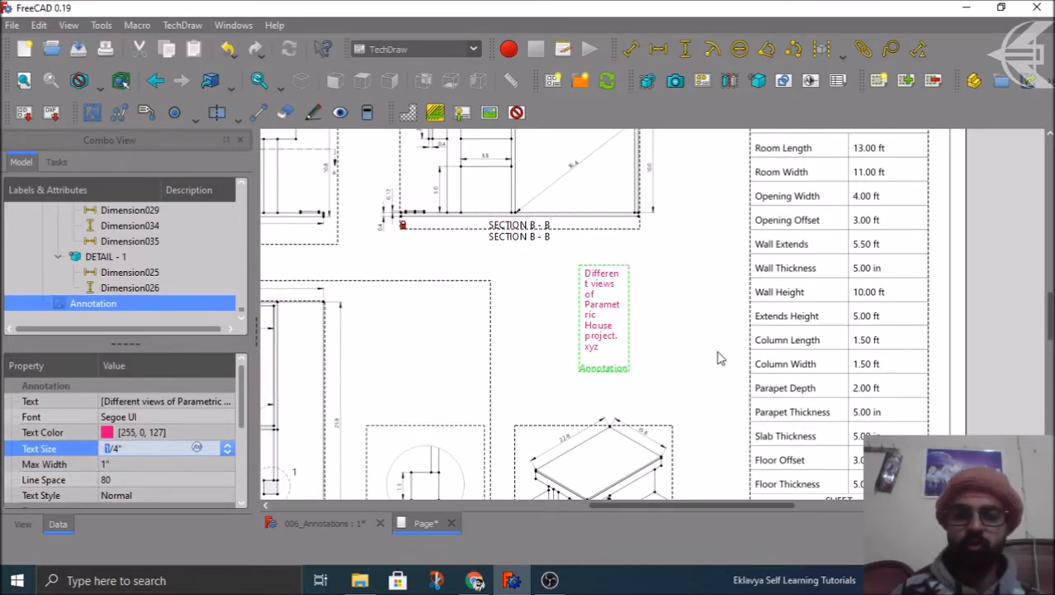
pyautogui.click(718, 355)
pyautogui.click(607, 80)
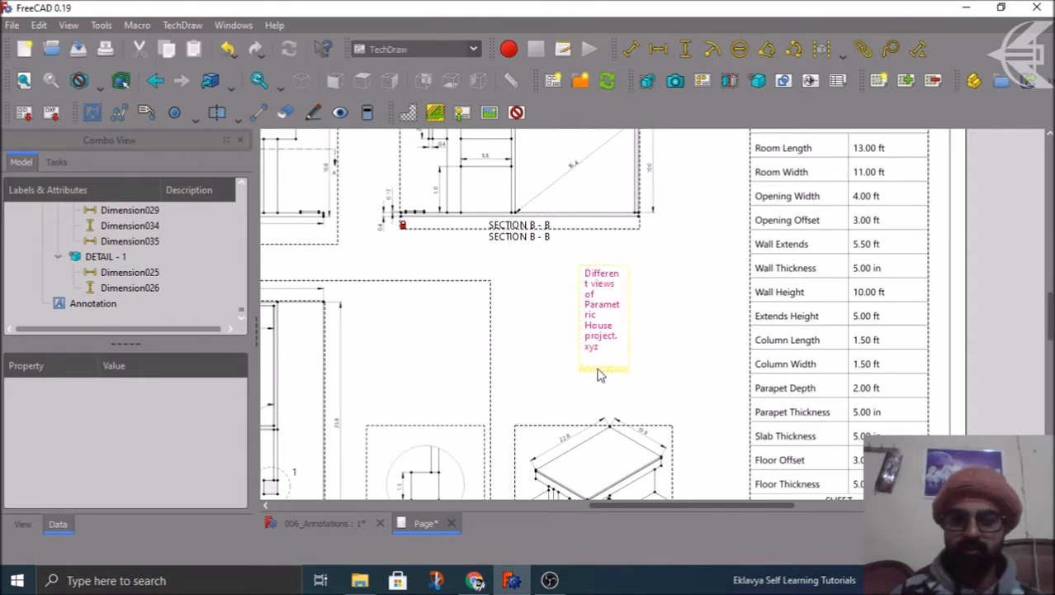
# - Reset the annotation's max width to 0 and redraw the page
pyautogui.click(597, 369)
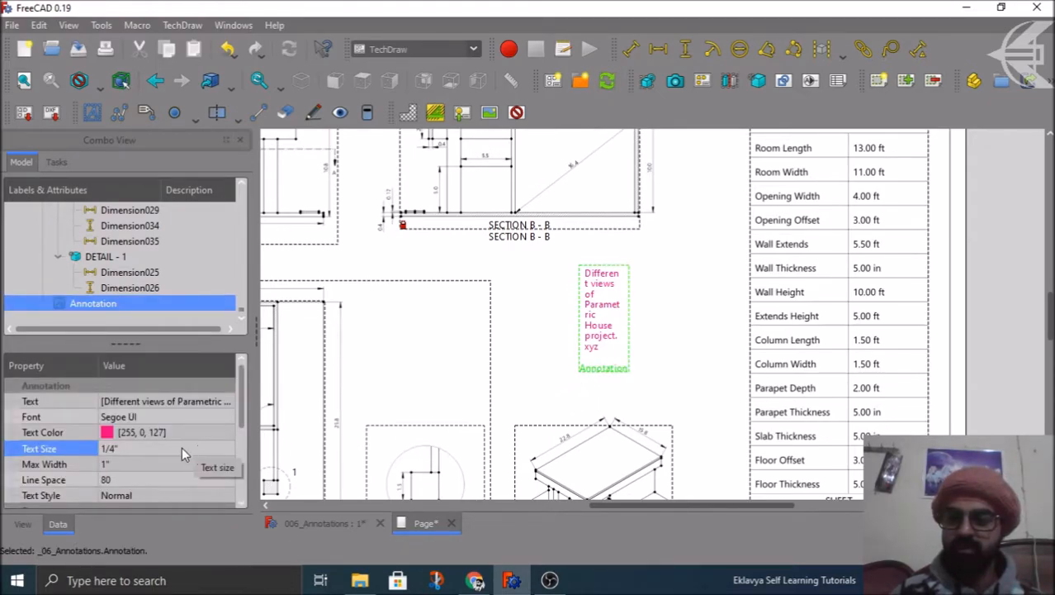
pyautogui.click(130, 462)
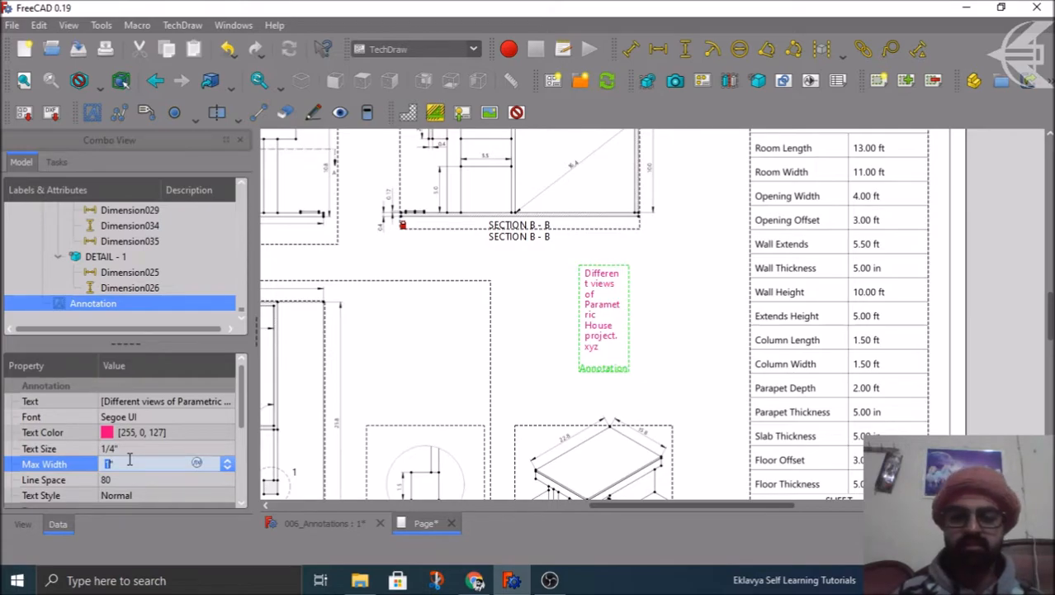
pyautogui.write('0')
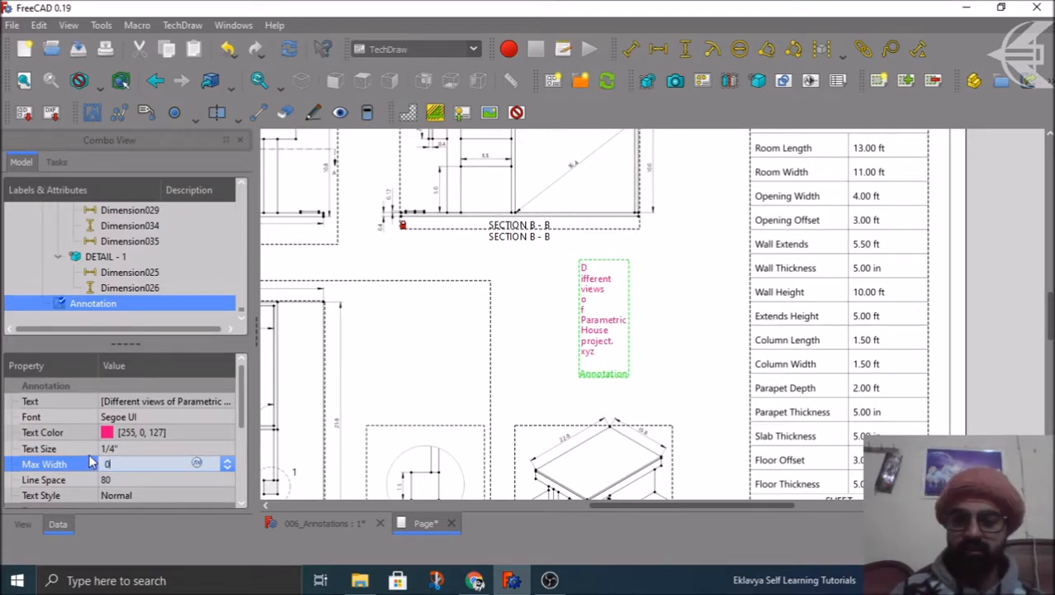
pyautogui.click(538, 368)
pyautogui.click(607, 80)
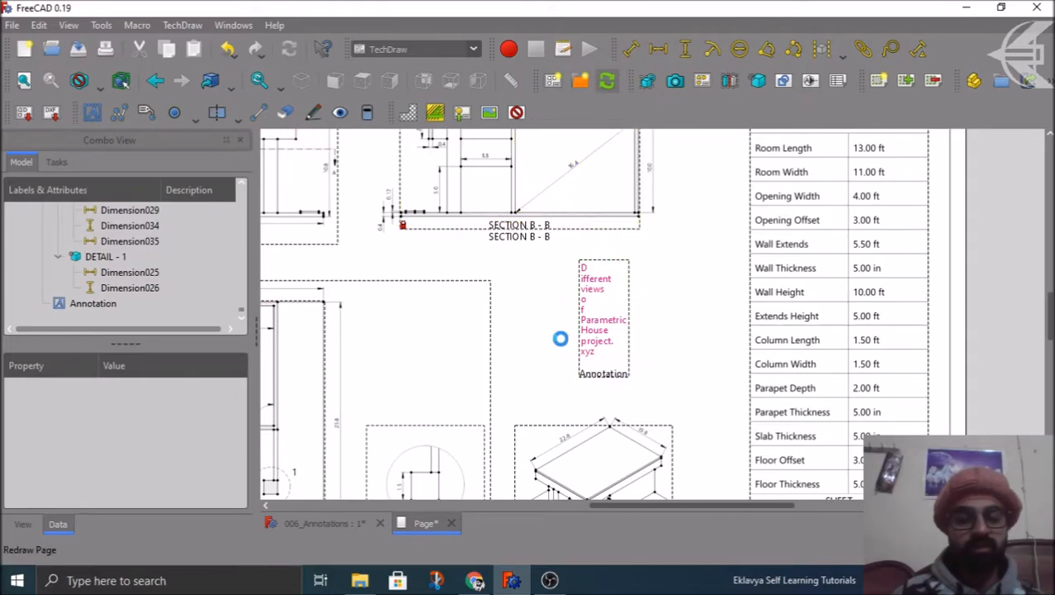
# - Define the annotation's max width with the formula -1
pyautogui.click(600, 374)
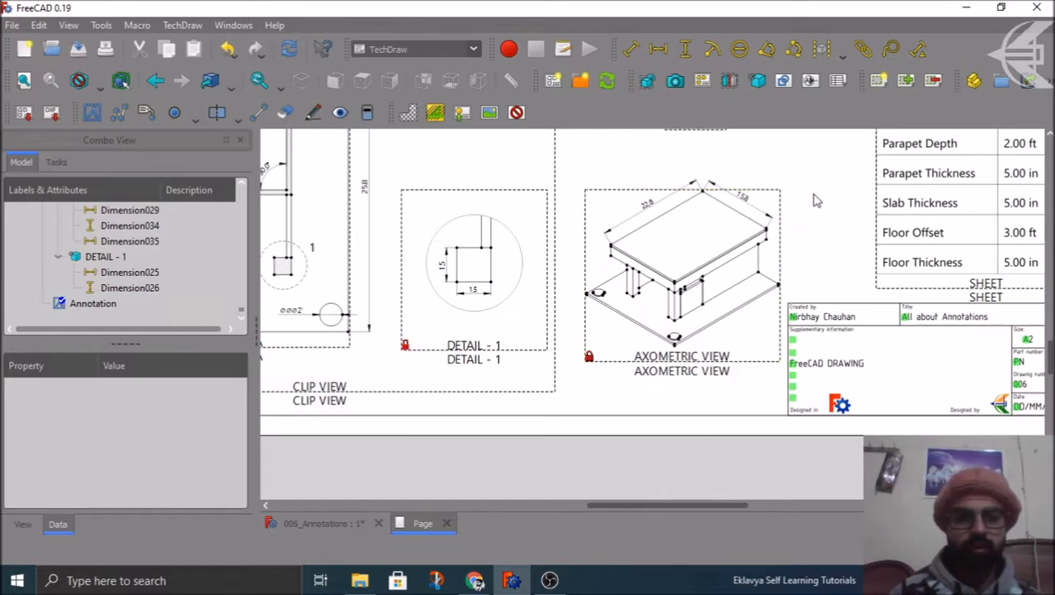
pyautogui.moveTo(814, 195); pyautogui.dragTo(780, 443, button='middle')
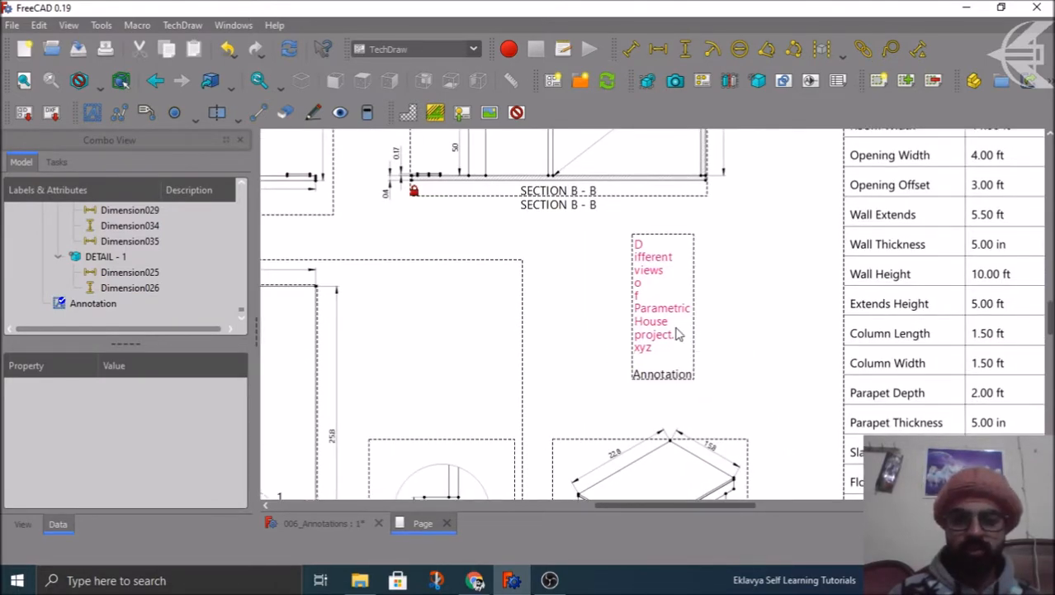
pyautogui.click(683, 378)
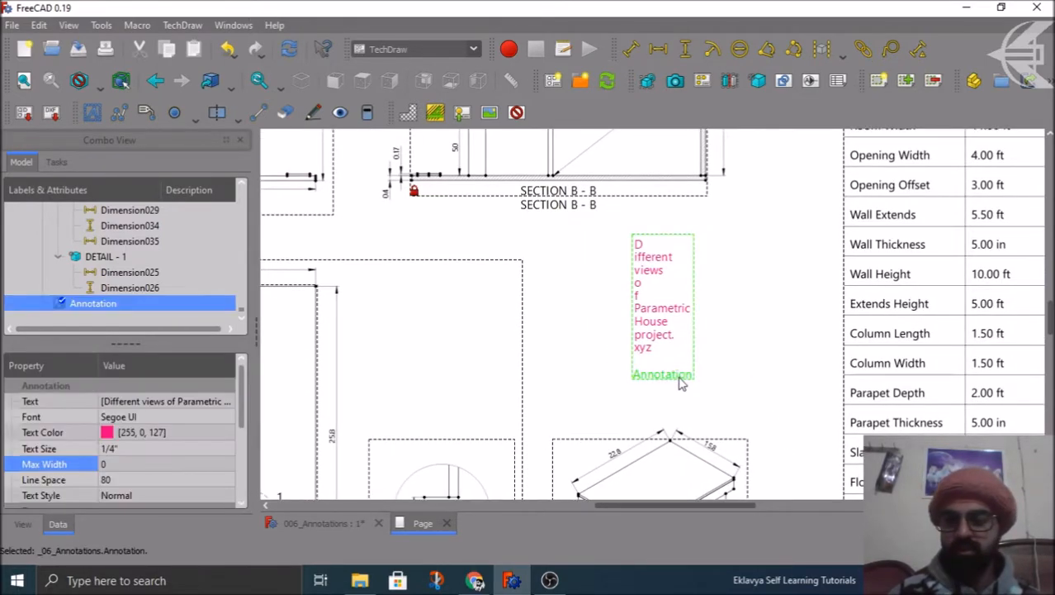
pyautogui.click(145, 463)
pyautogui.click(196, 464)
pyautogui.write('-1')
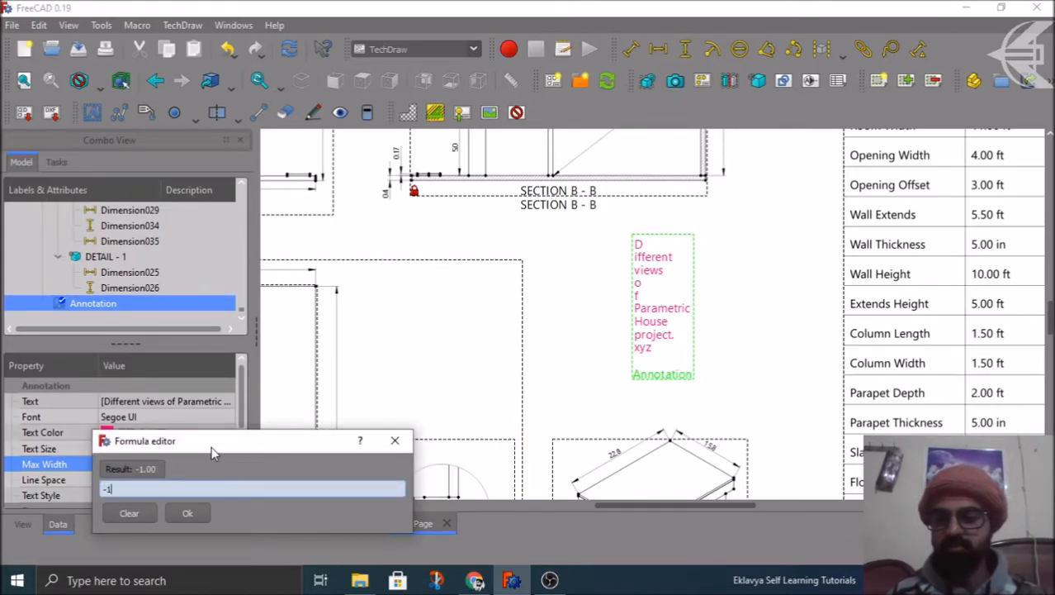
pyautogui.click(187, 513)
# - Deselect the annotation, redraw the page and recompute the document to refresh the text layout
pyautogui.click(717, 400)
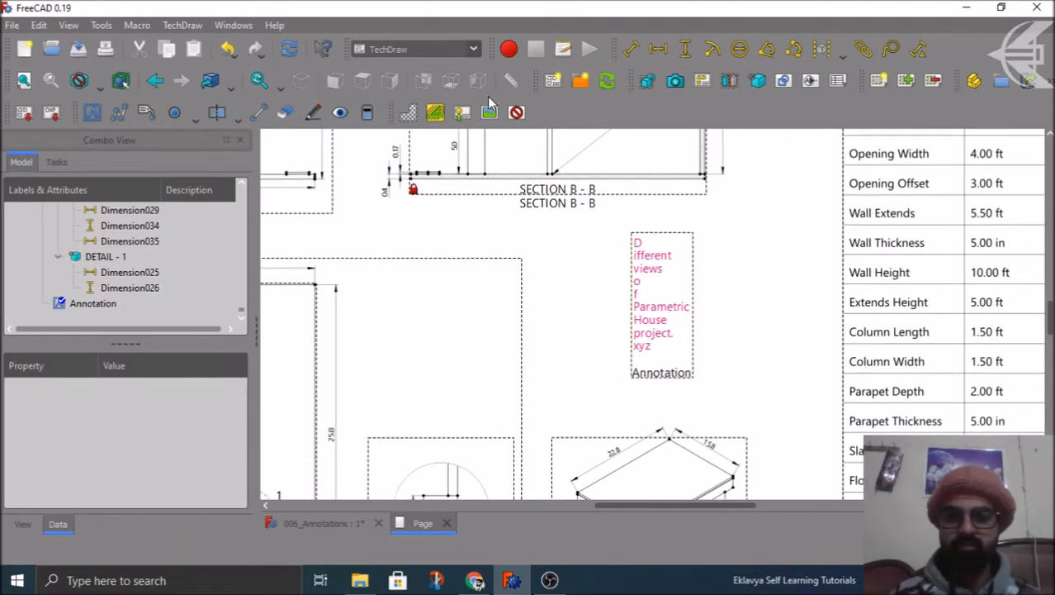
pyautogui.click(607, 80)
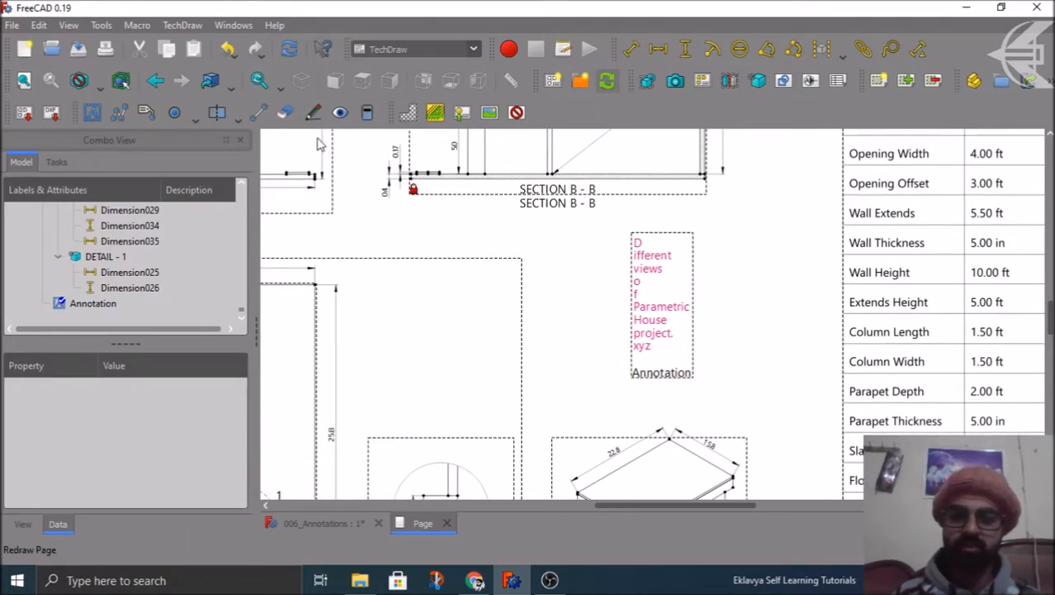
pyautogui.click(290, 51)
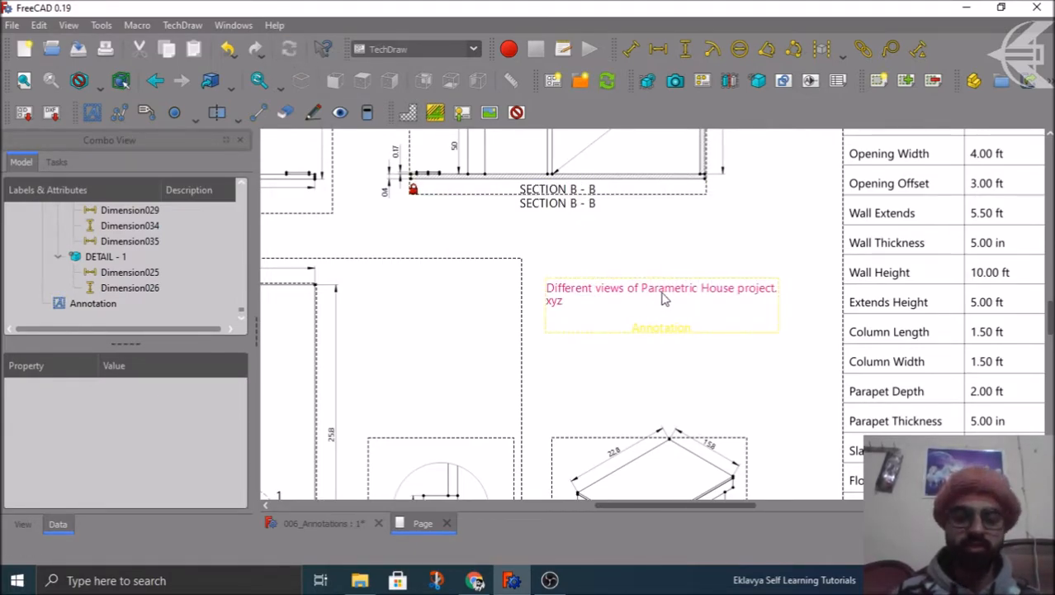
# - Open the annotation's text for editing and delete its second line, "xyz"
pyautogui.click(663, 329)
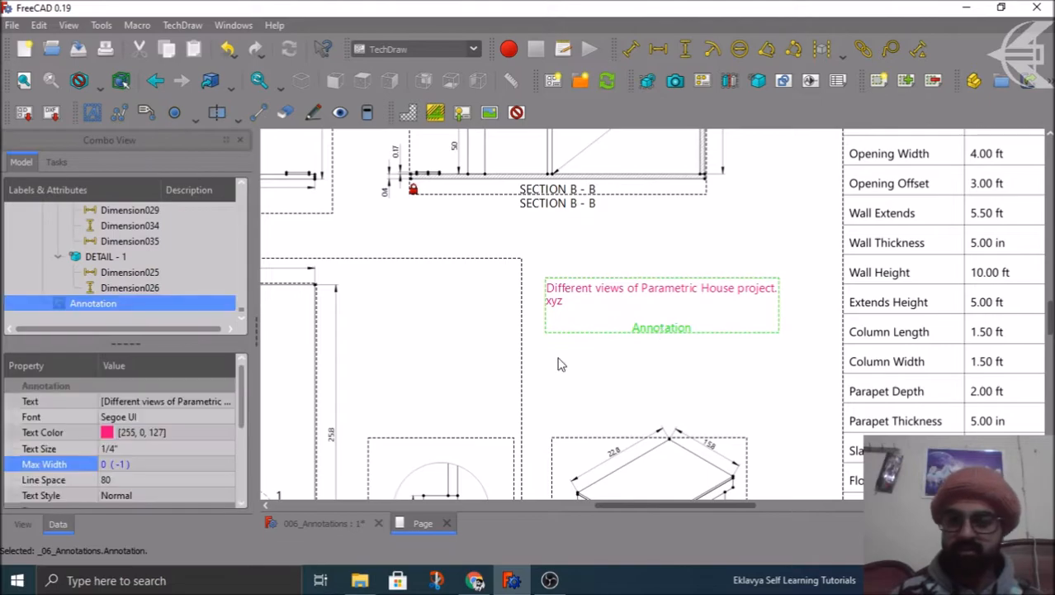
pyautogui.click(202, 402)
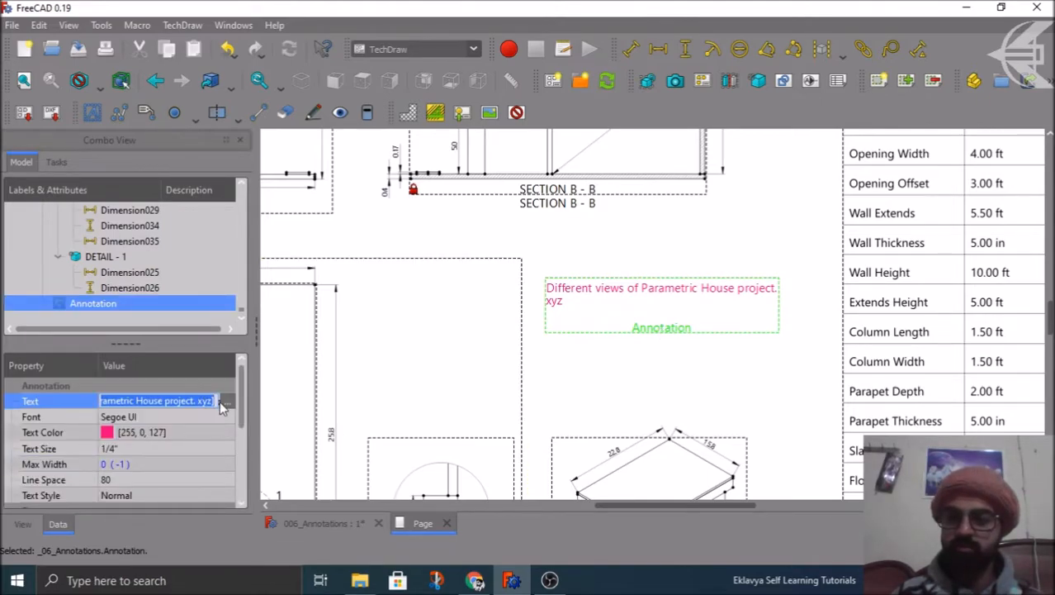
pyautogui.click(229, 402)
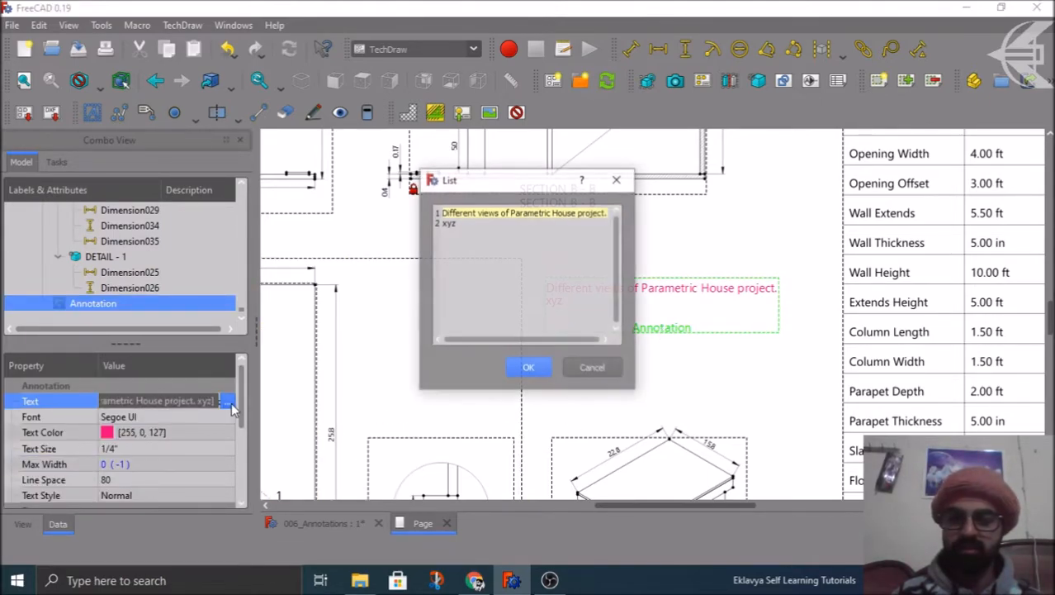
pyautogui.moveTo(521, 185); pyautogui.dragTo(383, 168)
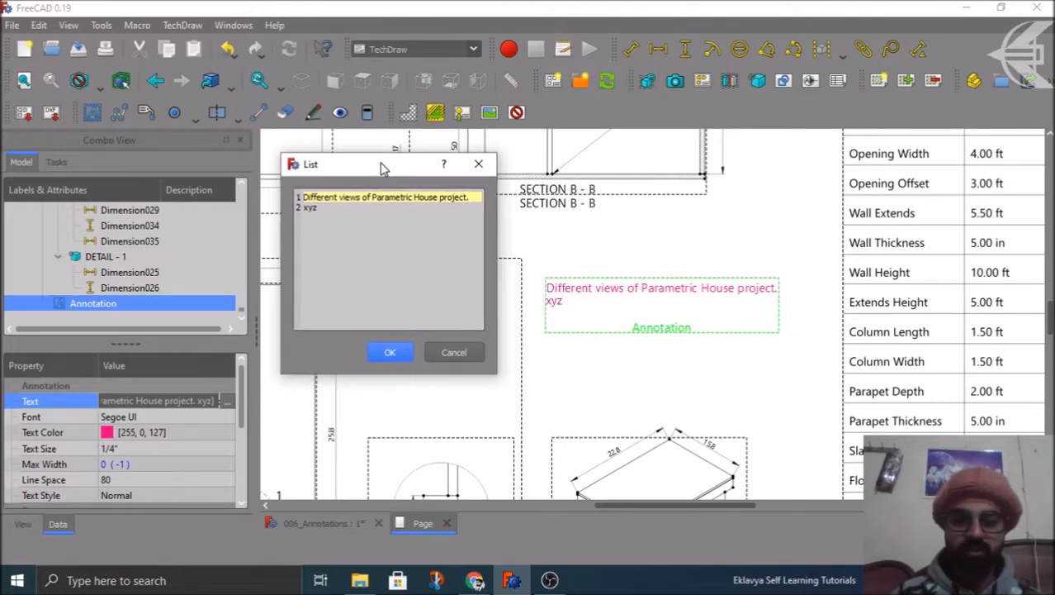
pyautogui.doubleClick(330, 208)
pyautogui.moveTo(328, 209); pyautogui.dragTo(300, 208)
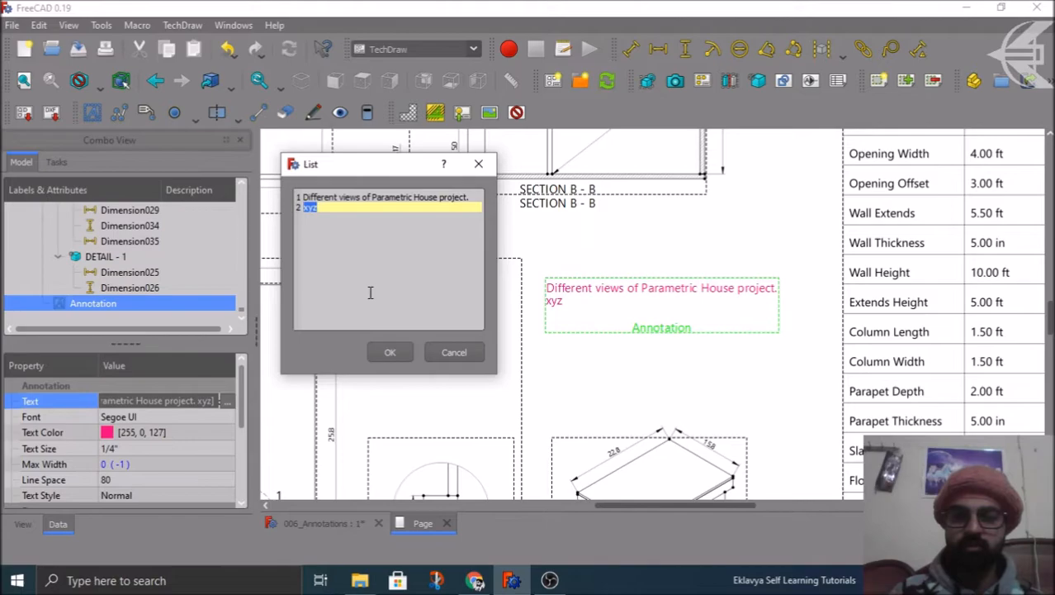
pyautogui.press('BackSpace')
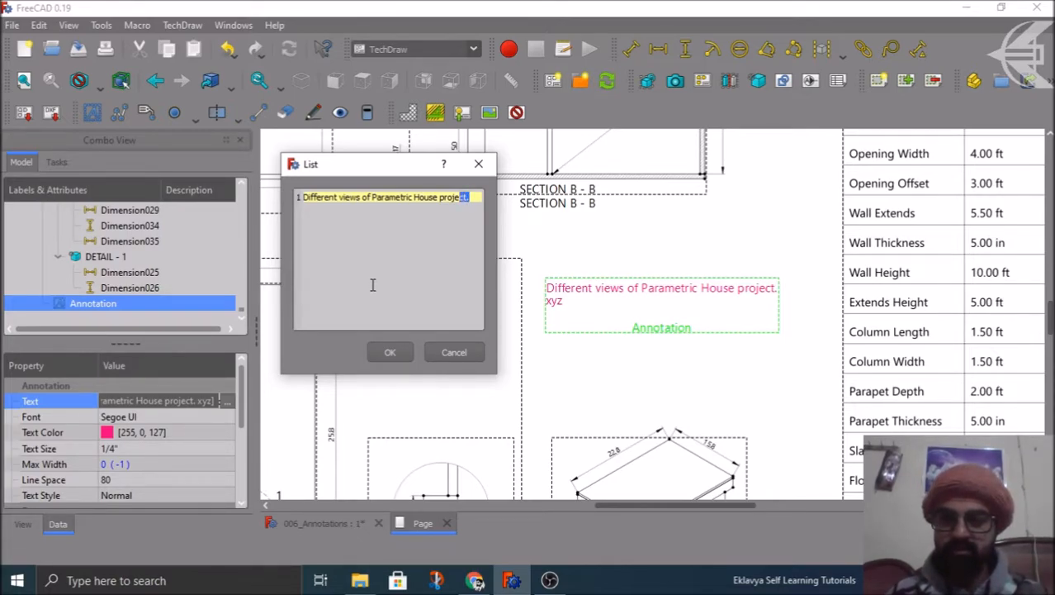
# - Split the annotation text so "Parametric House project." sits on a second line, confirm the change and deselect the annotation
pyautogui.hotkey('shift', 'Left')
pyautogui.hotkey('shift', 'Left')
pyautogui.hotkey('shift', 'Left')
pyautogui.hotkey('shift', 'Left')
pyautogui.hotkey('shift', 'Left')
pyautogui.hotkey('shift', 'Left')
pyautogui.hotkey('shift', 'Left')
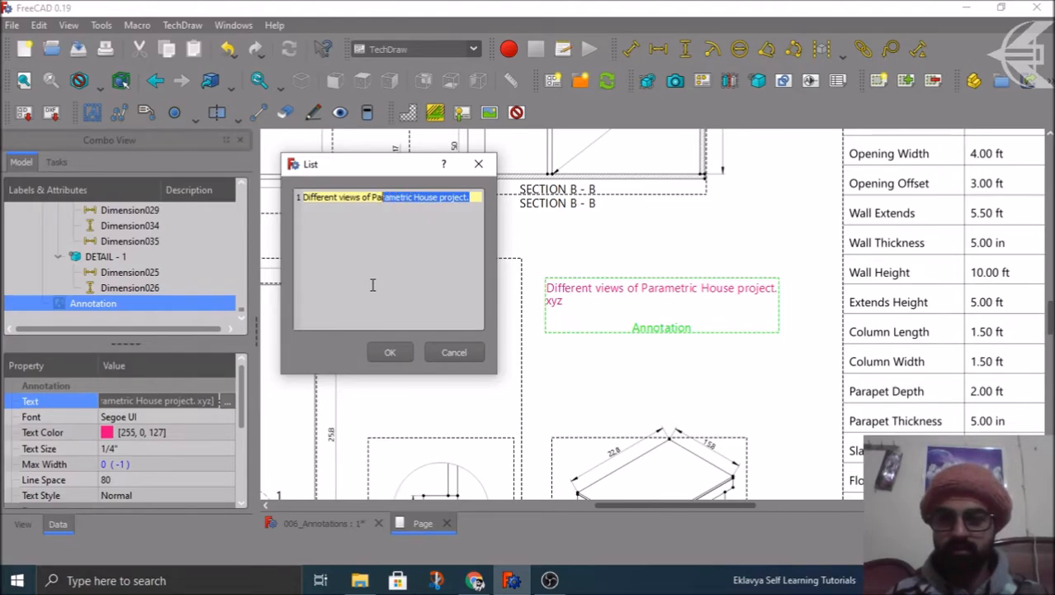
pyautogui.hotkey('shift', 'Left')
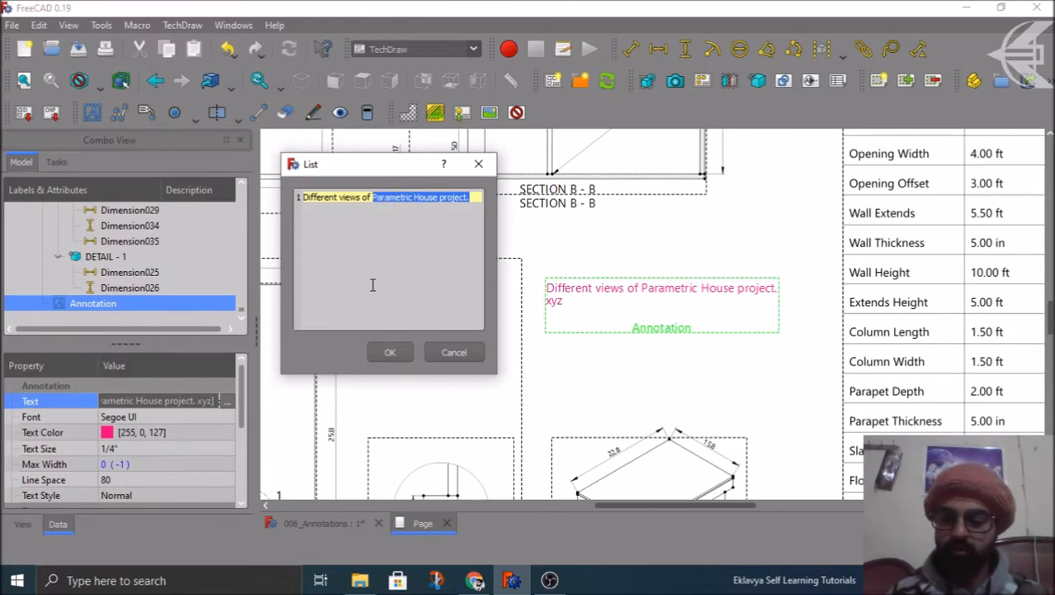
pyautogui.hotkey('ctrl', 'x')
pyautogui.press('Return')
pyautogui.hotkey('ctrl', 'v')
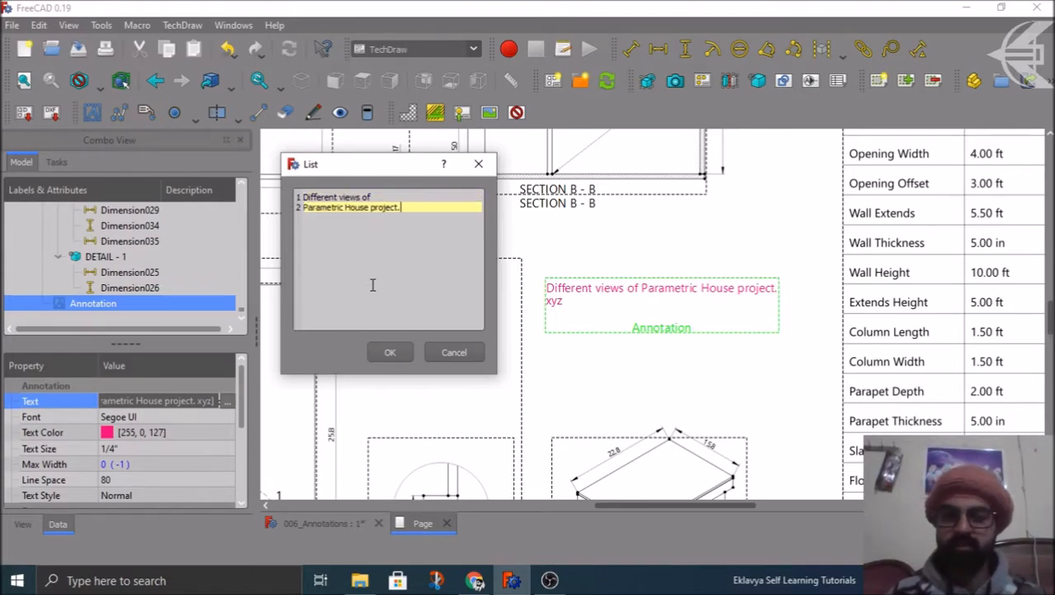
pyautogui.click(397, 353)
pyautogui.click(643, 359)
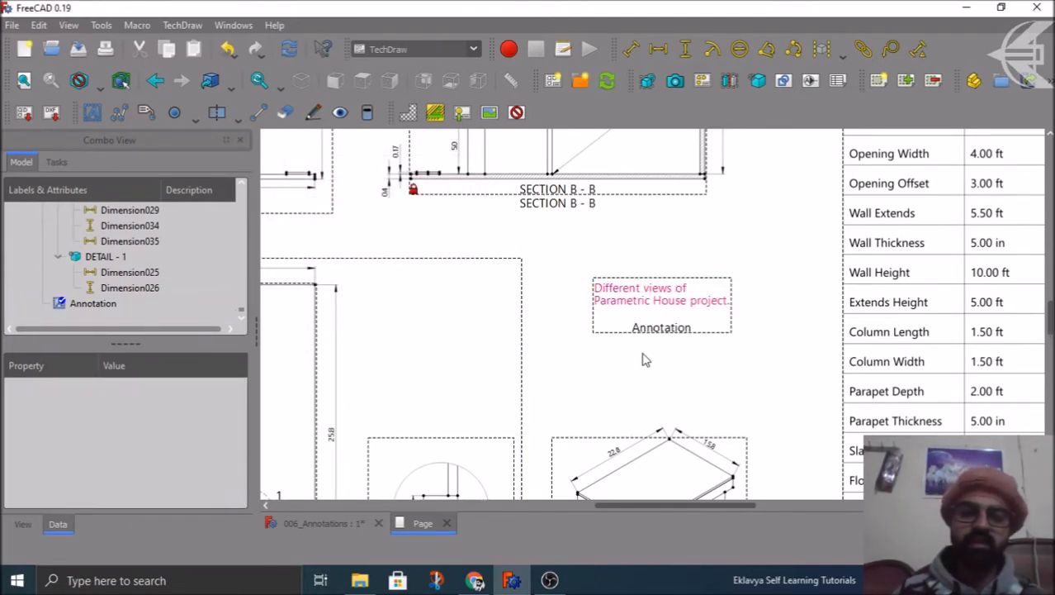
# - Try the Bold, Italic and Bold-Italic text styles on the annotation and check how it looks on the page
pyautogui.click(652, 330)
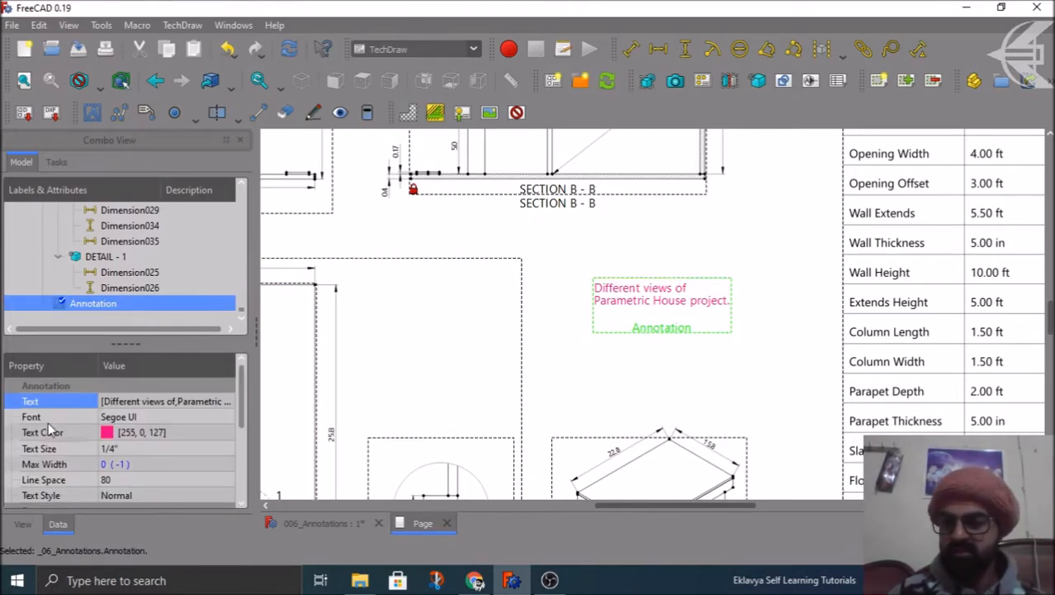
pyautogui.scroll(-1, 61, 417)
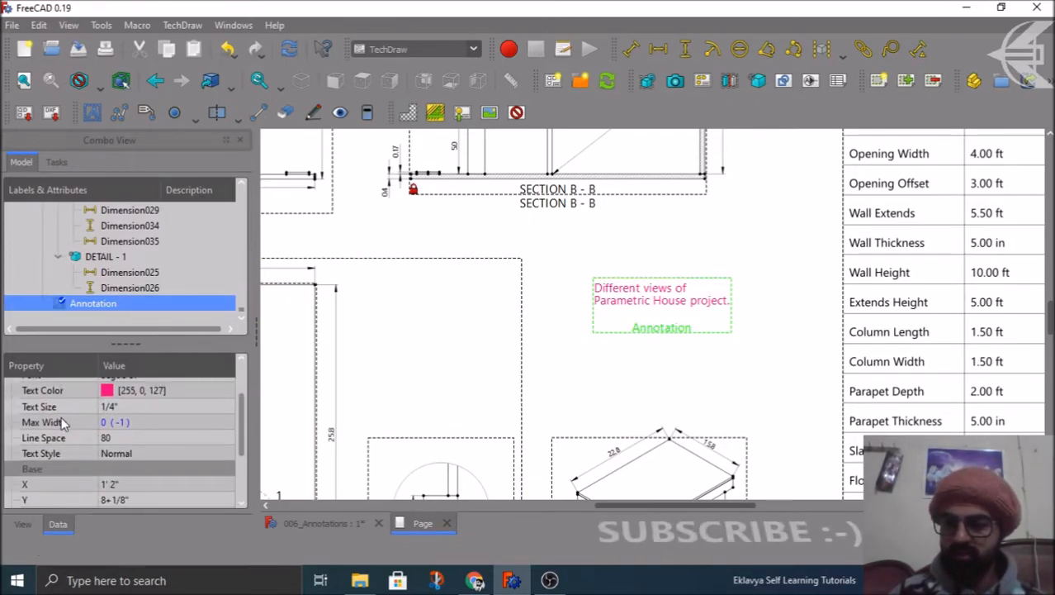
pyautogui.click(144, 455)
pyautogui.click(144, 454)
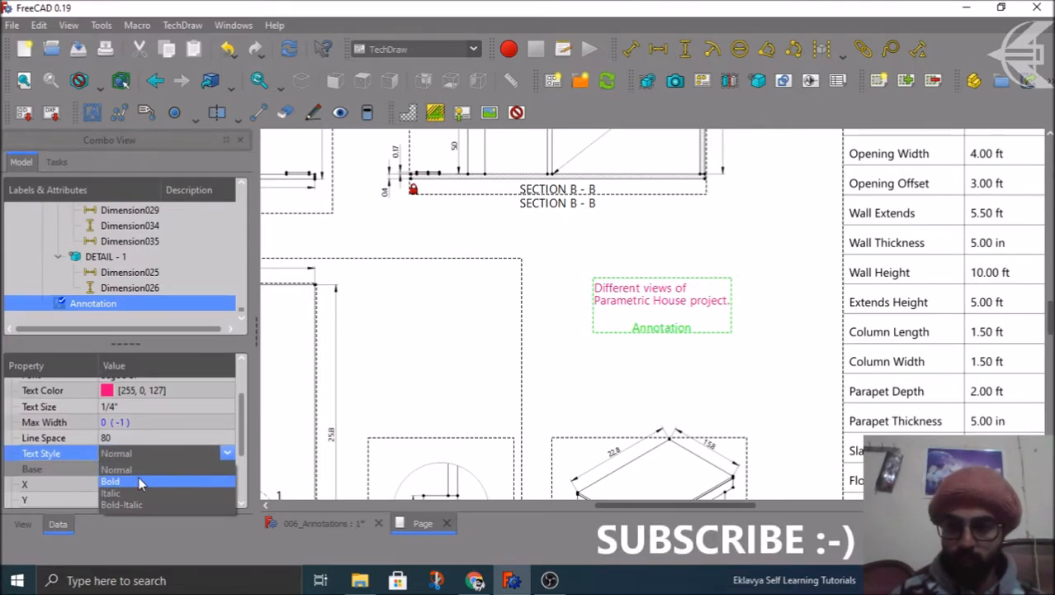
pyautogui.click(138, 484)
pyautogui.click(134, 454)
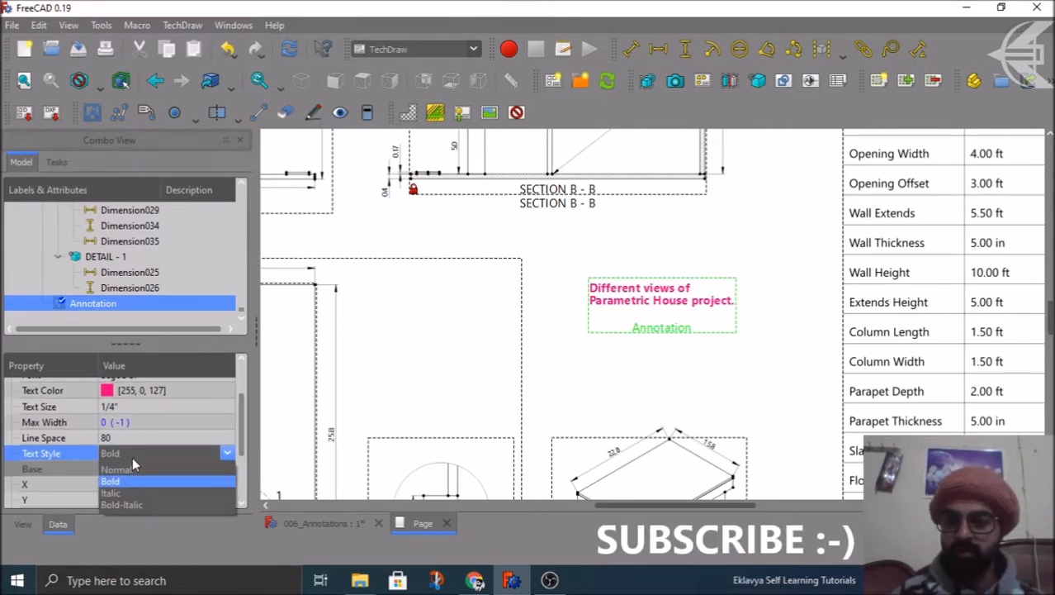
pyautogui.click(120, 493)
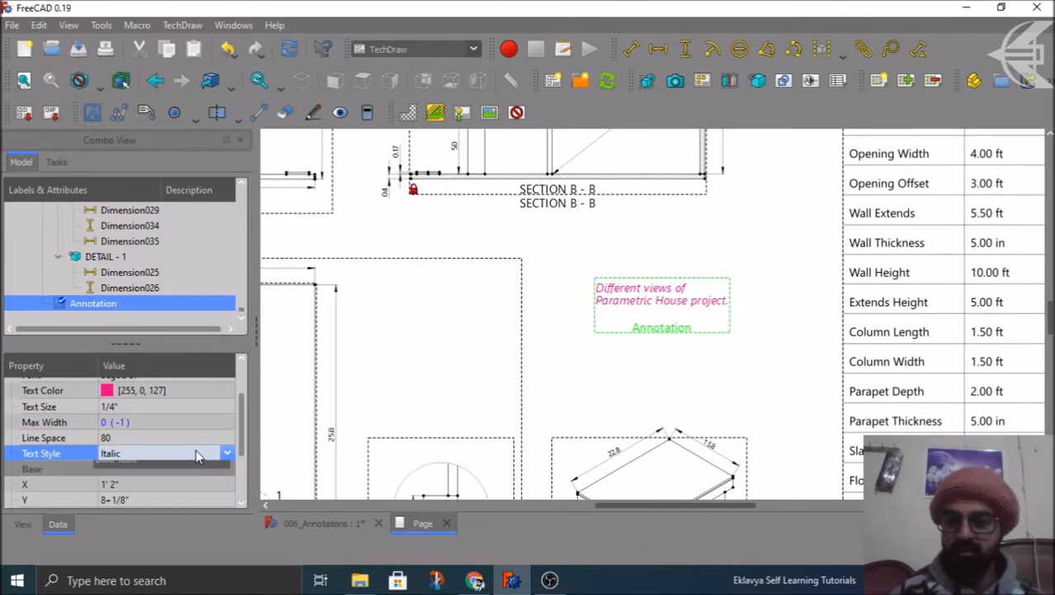
pyautogui.click(198, 456)
pyautogui.click(138, 503)
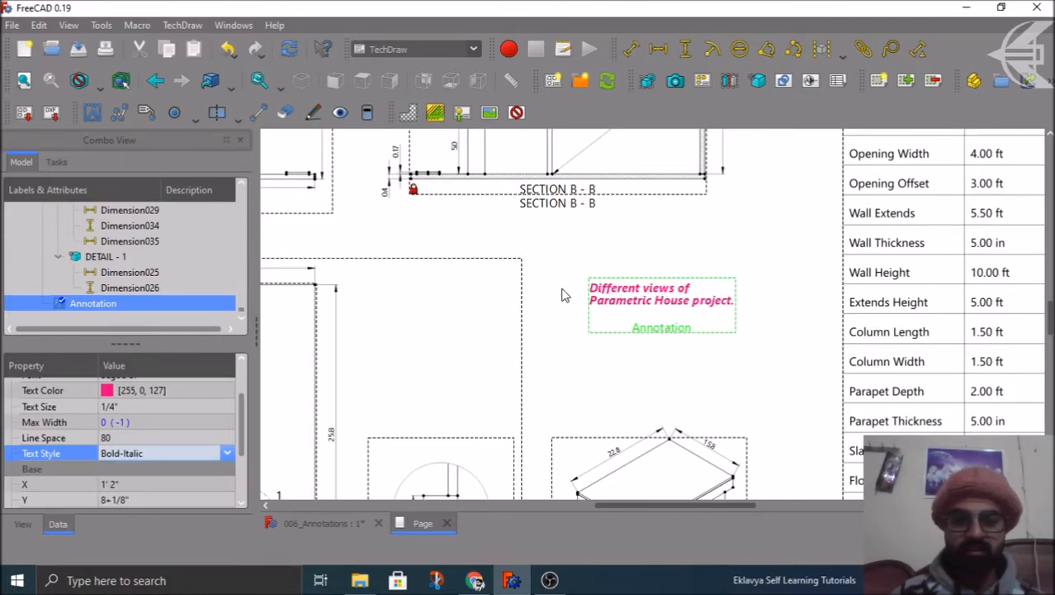
pyautogui.scroll(-3, 566, 295)
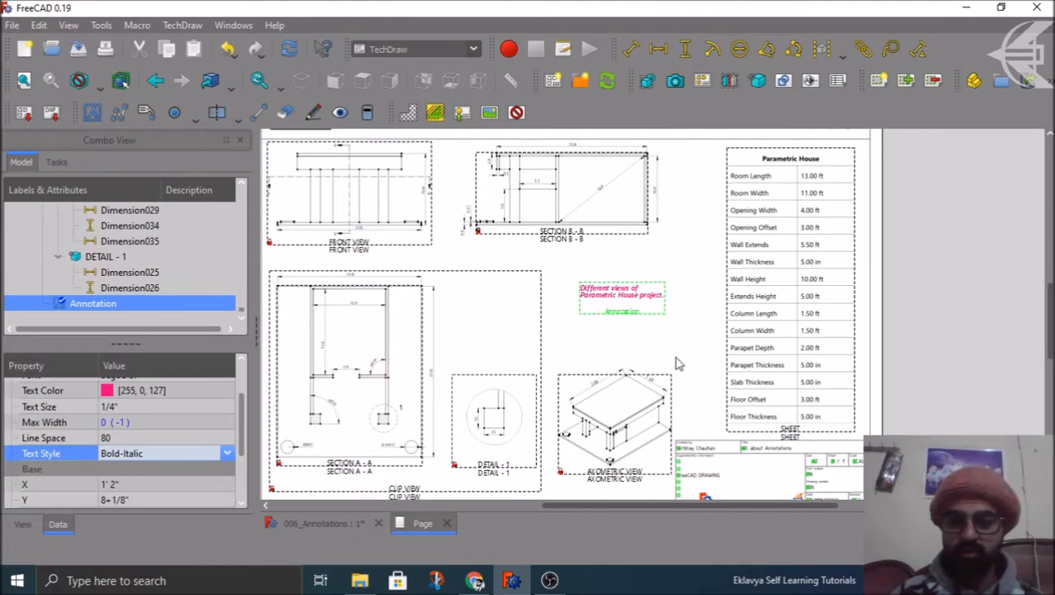
pyautogui.scroll(-1, 676, 361)
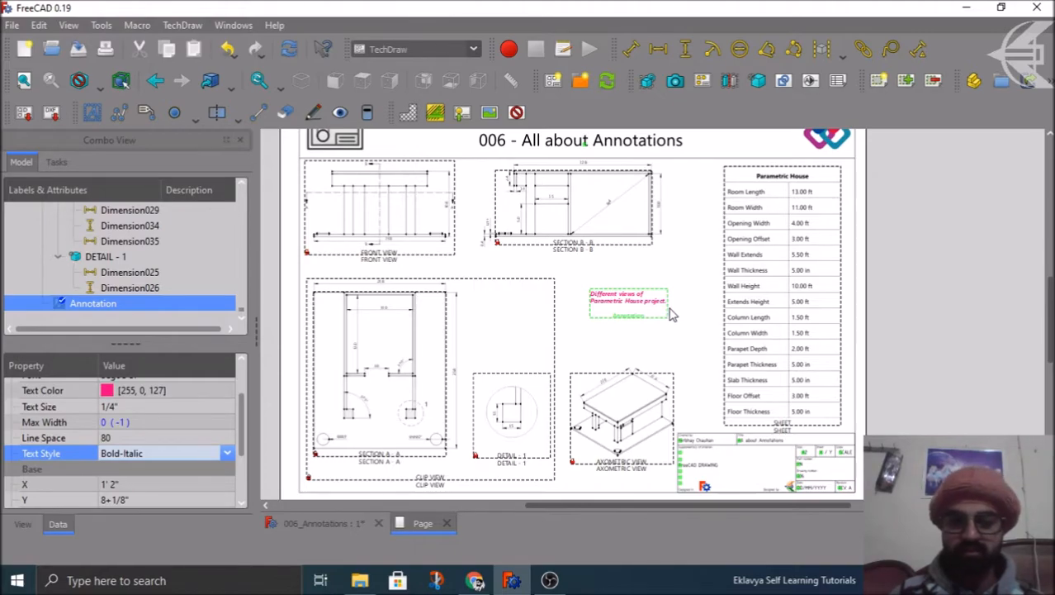
pyautogui.scroll(2, 671, 313)
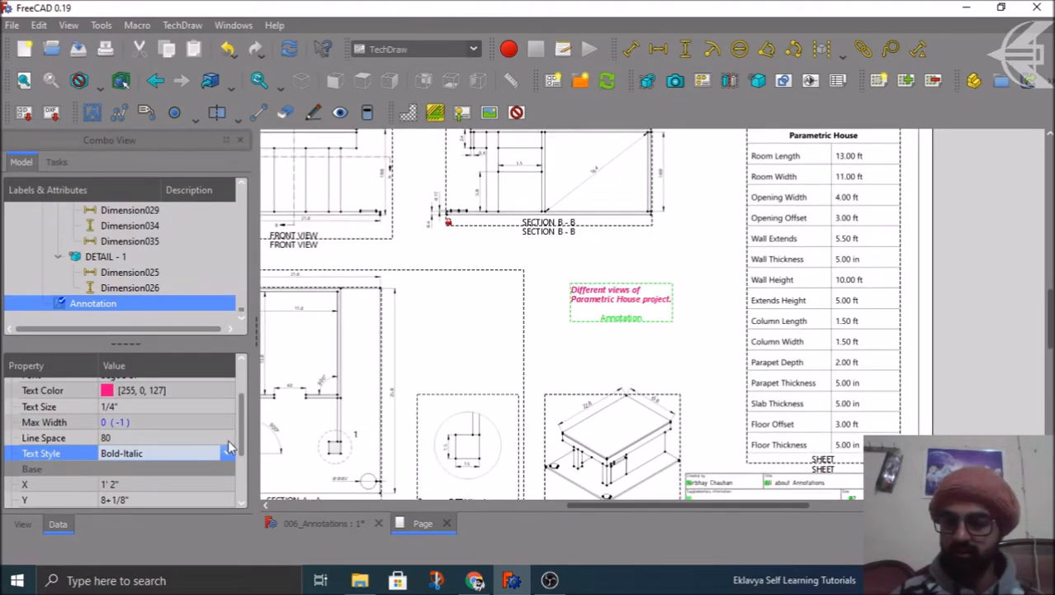
# - Set the annotation's text style to Italic
pyautogui.click(176, 450)
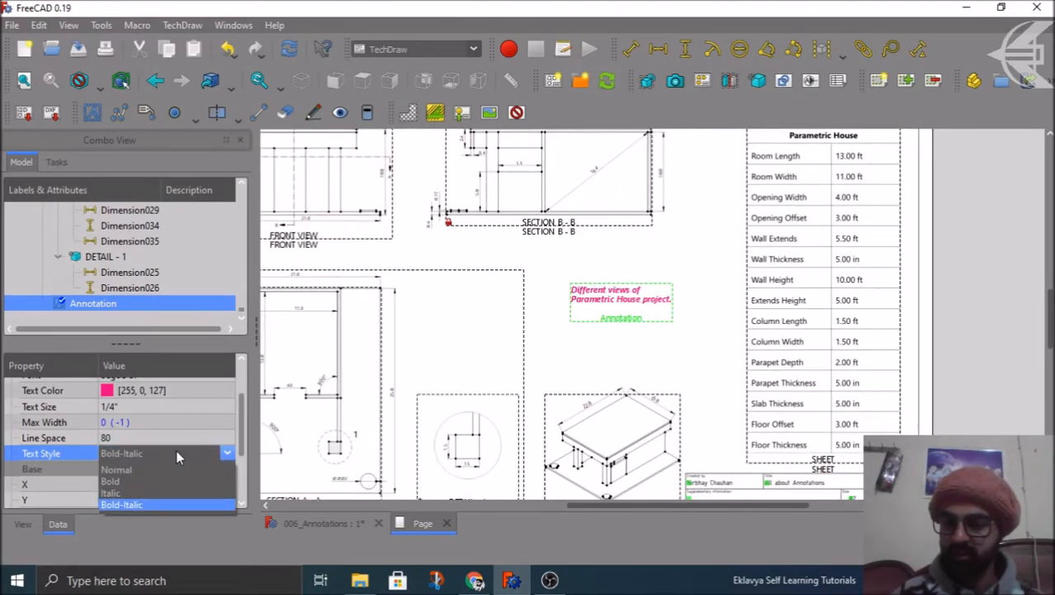
pyautogui.click(148, 493)
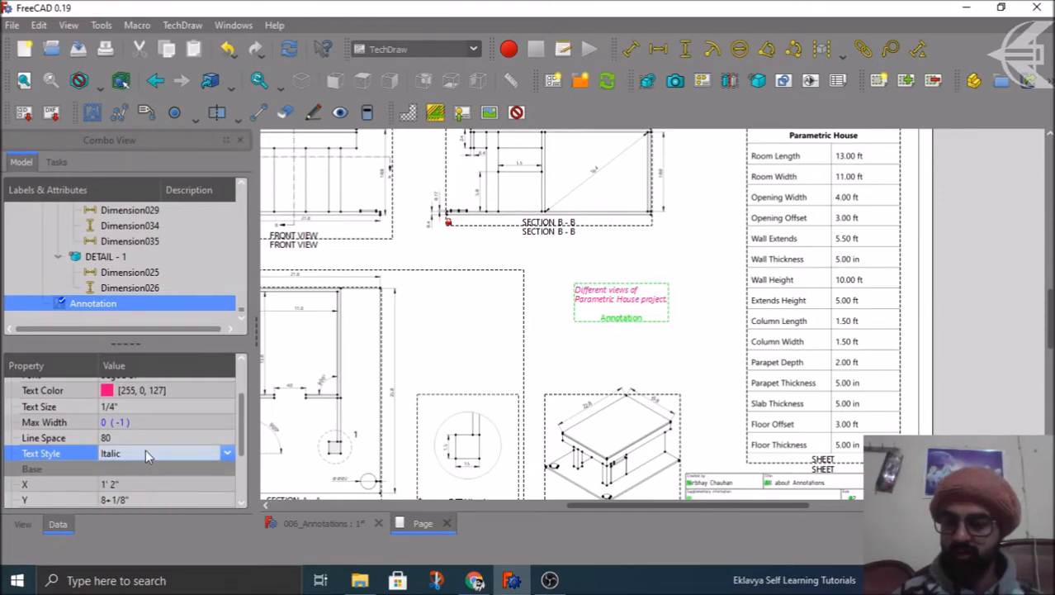
pyautogui.click(146, 449)
pyautogui.click(131, 455)
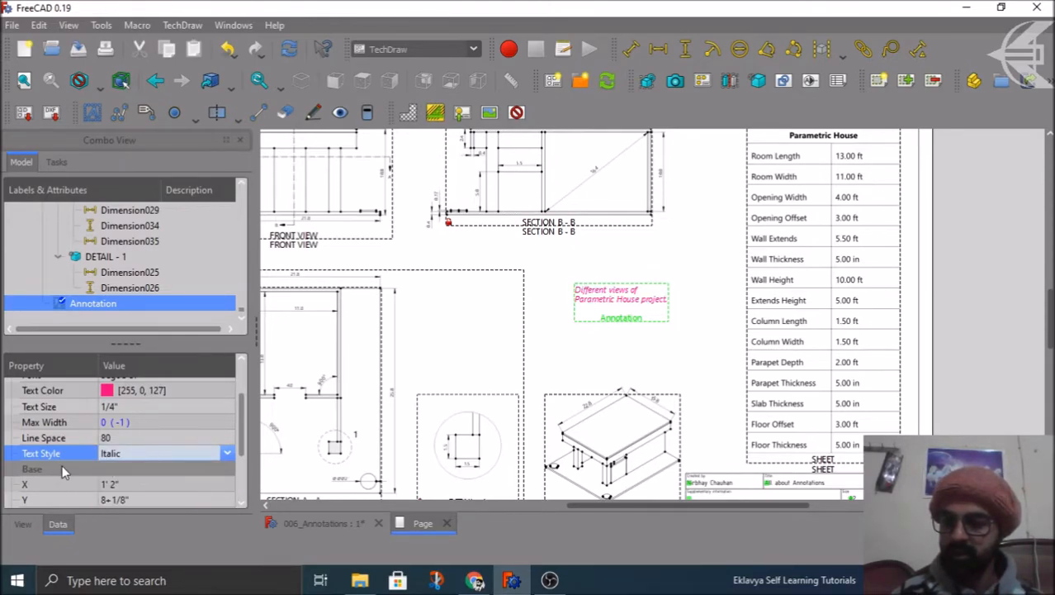
# - Review the annotation's remaining data properties, such as position, rotation and caption, and its view properties
pyautogui.scroll(-1, 64, 471)
pyautogui.scroll(-1, 75, 489)
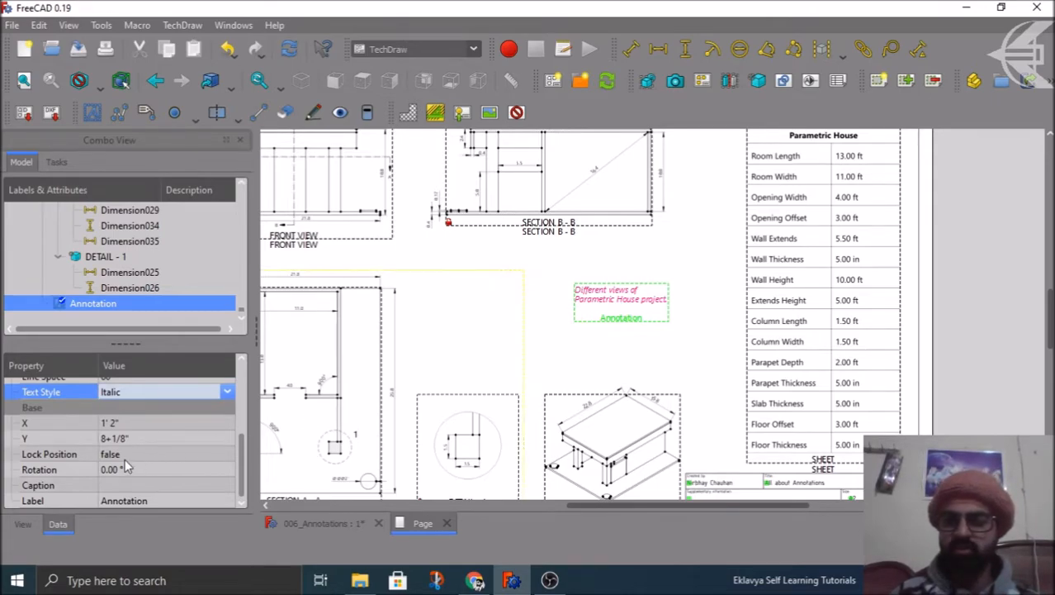
pyautogui.click(22, 525)
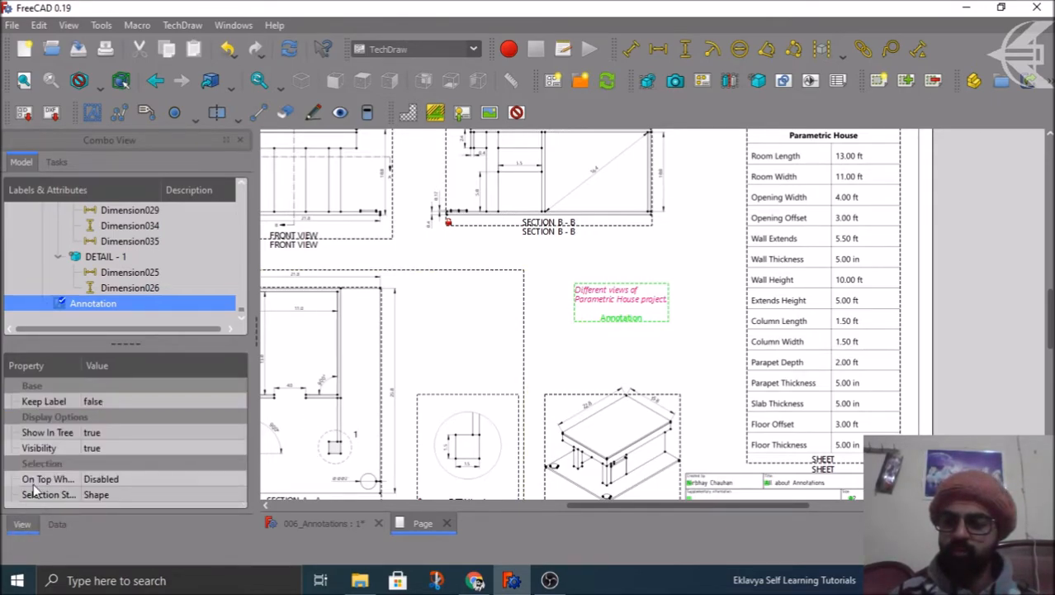
pyautogui.click(51, 524)
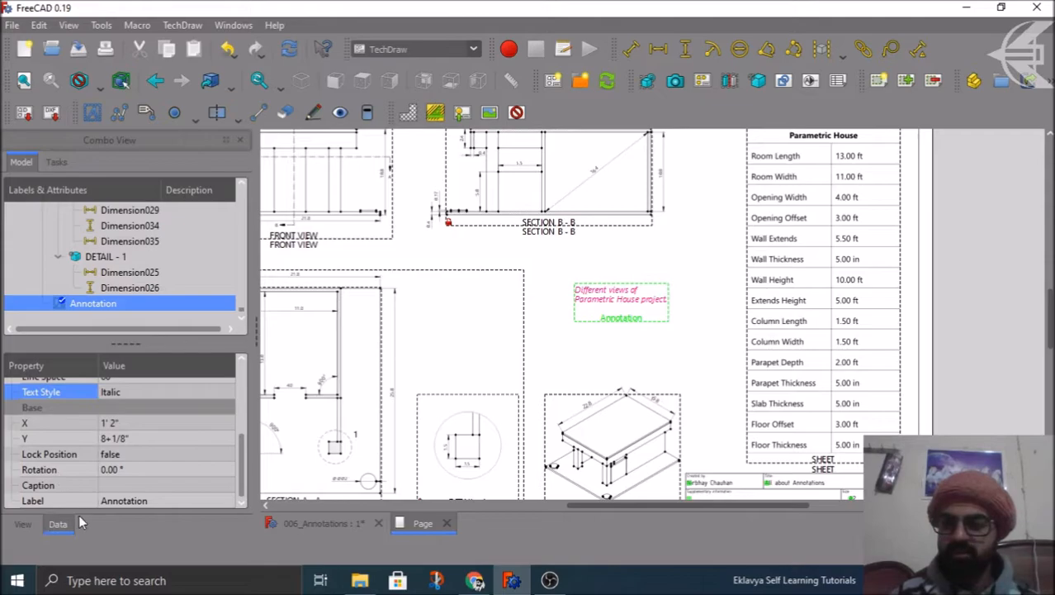
pyautogui.scroll(2, 87, 484)
pyautogui.scroll(1, 80, 491)
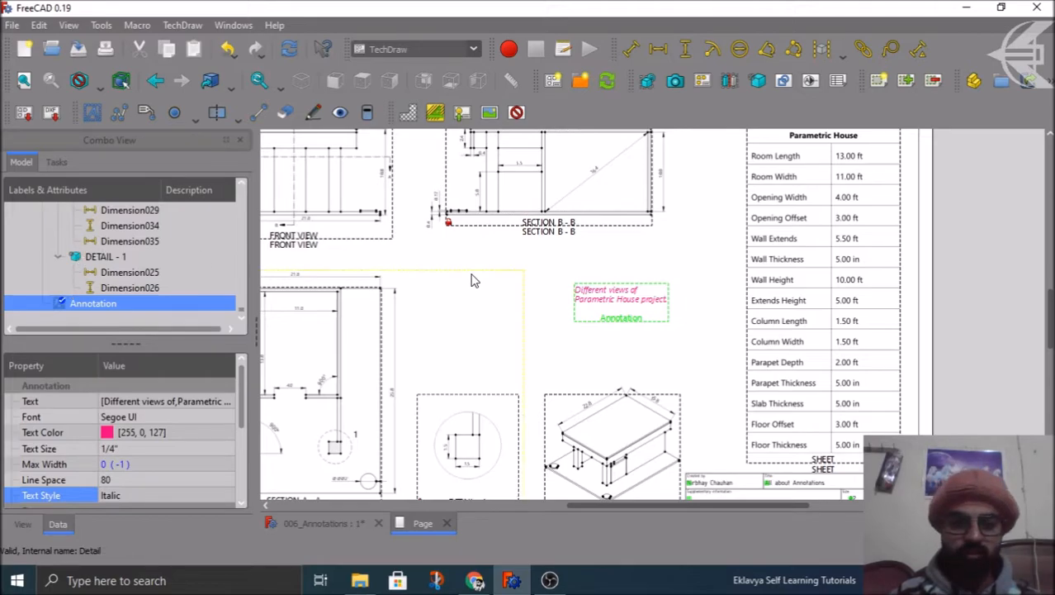
# - Move the annotation into the title block beside "FreeCAD DRAWING" and check its placement with the view frames temporarily hidden
pyautogui.scroll(-2, 504, 298)
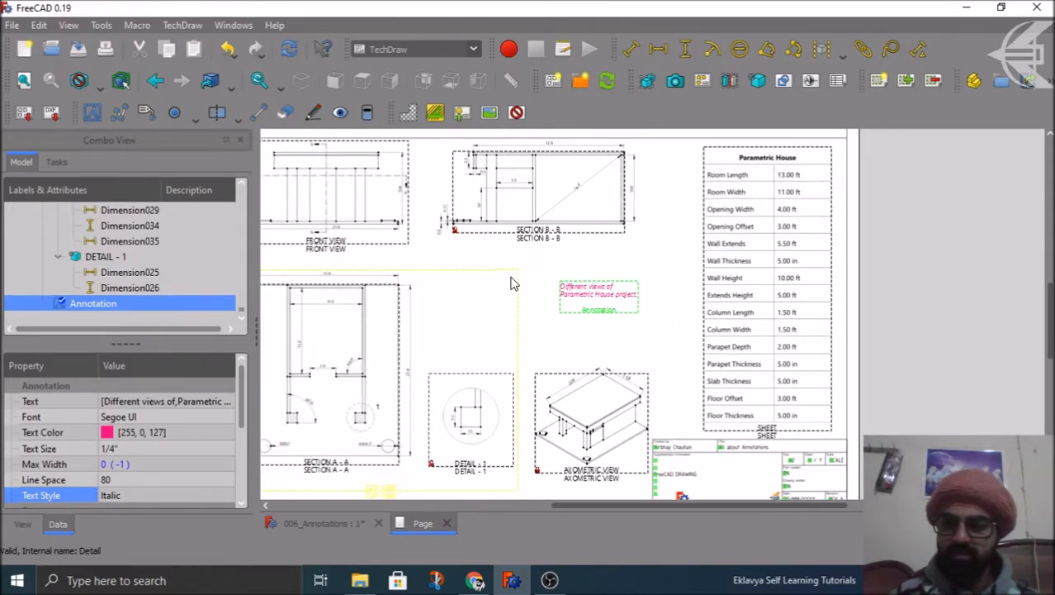
pyautogui.moveTo(593, 314); pyautogui.dragTo(735, 491)
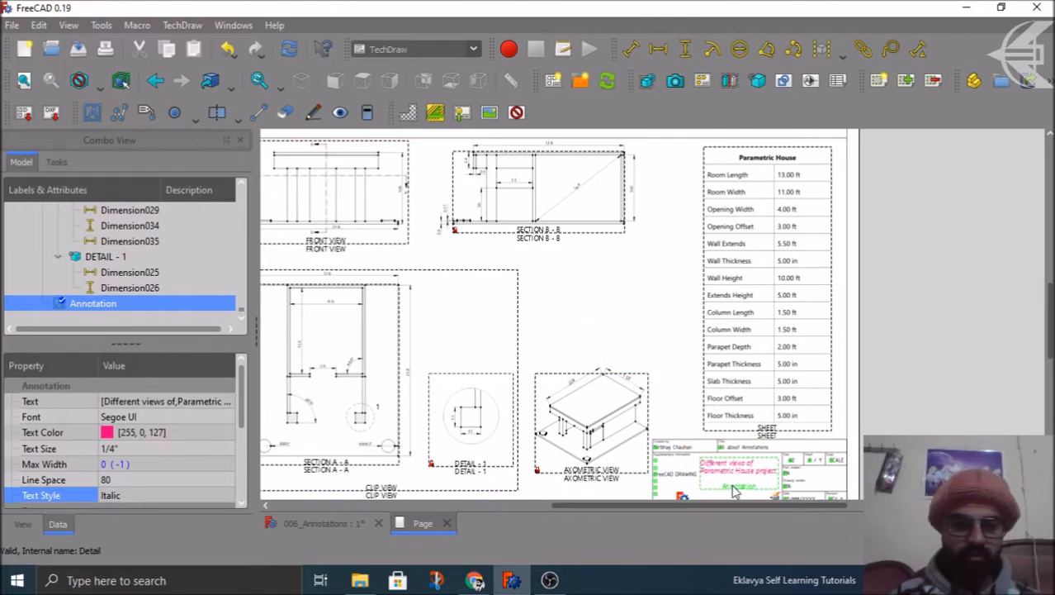
pyautogui.click(516, 113)
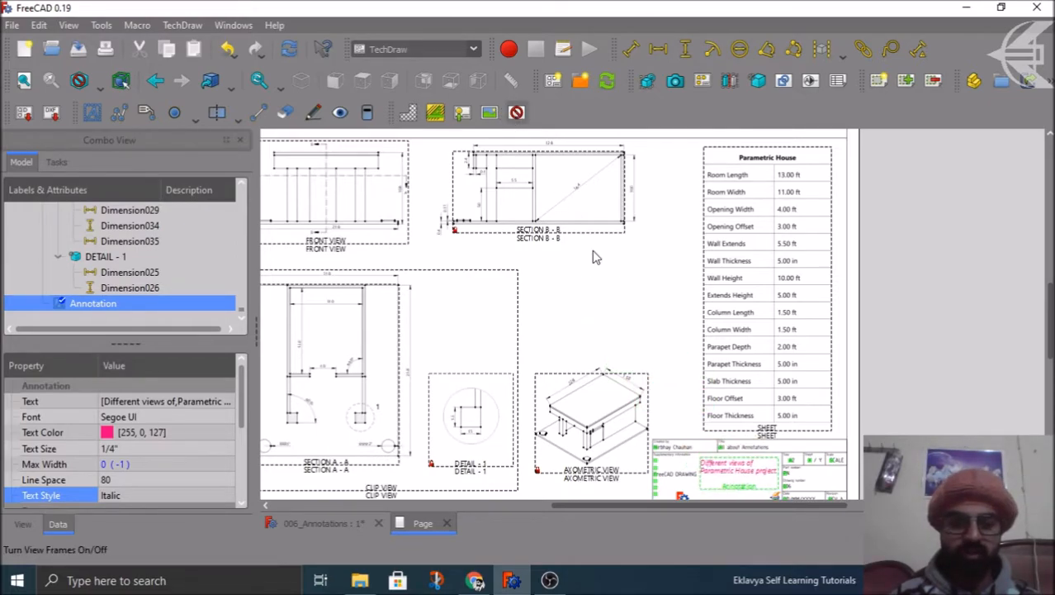
pyautogui.scroll(-2, 593, 257)
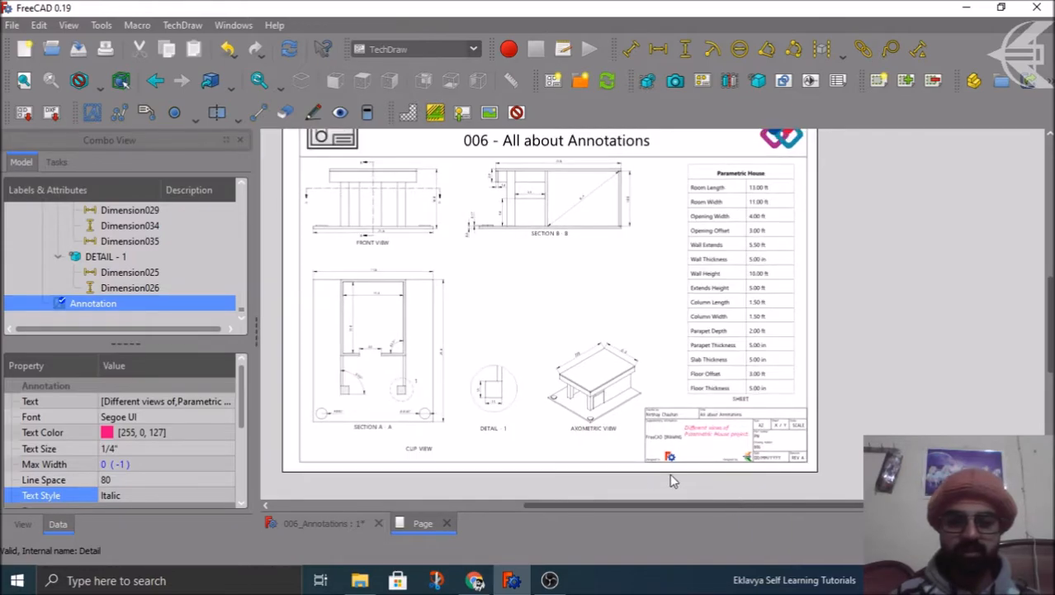
pyautogui.scroll(1, 655, 483)
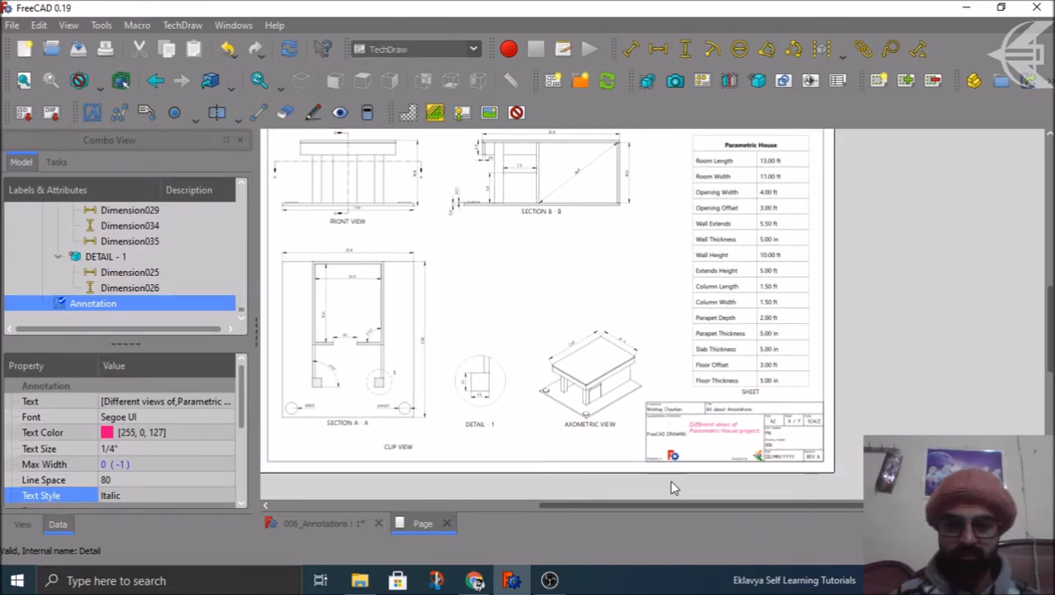
pyautogui.scroll(-1, 671, 487)
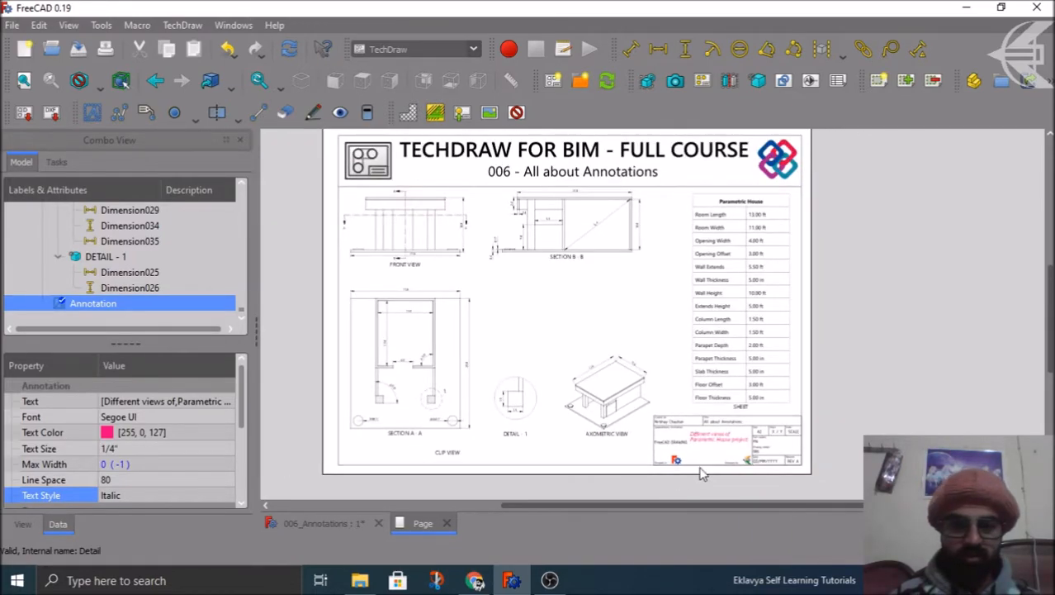
pyautogui.scroll(1, 726, 464)
pyautogui.scroll(1, 727, 464)
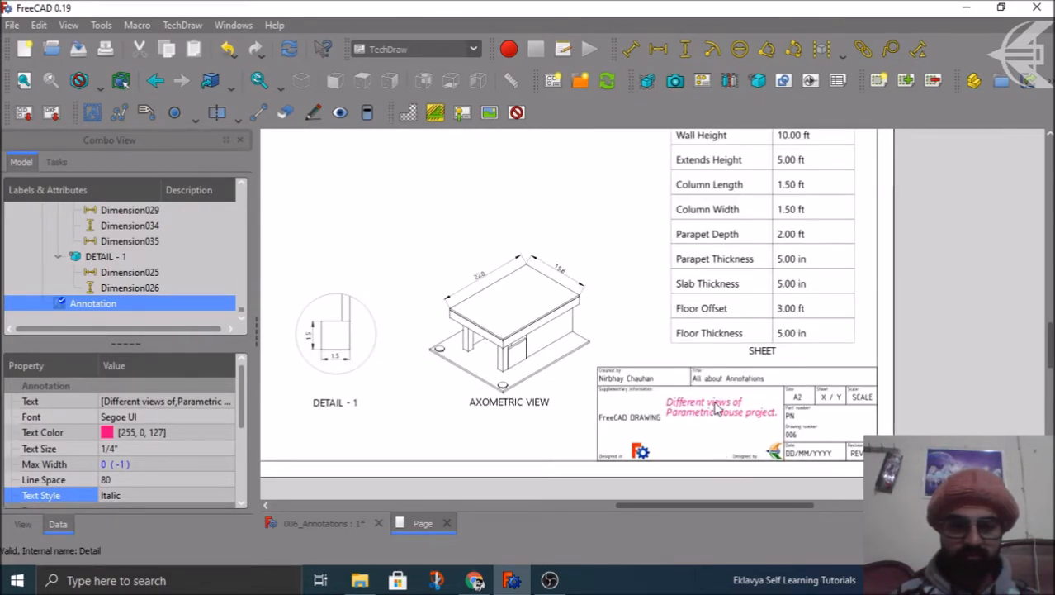
pyautogui.click(517, 112)
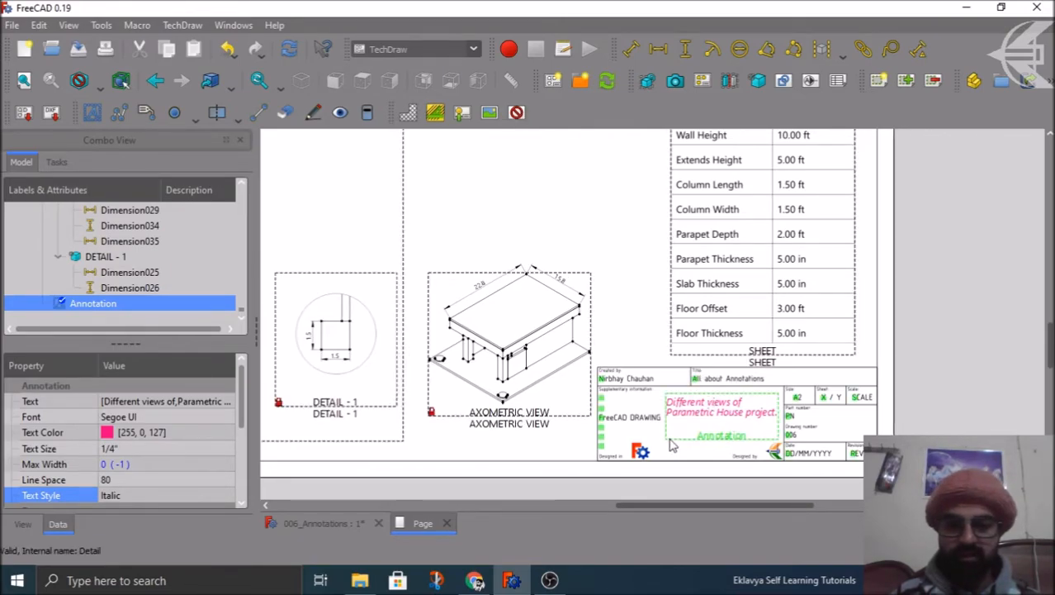
# - Try text sizes of 0.125, 0.25 and 0.15 inches for the annotation in the title block
pyautogui.click(135, 448)
pyautogui.moveTo(146, 447); pyautogui.dragTo(101, 449)
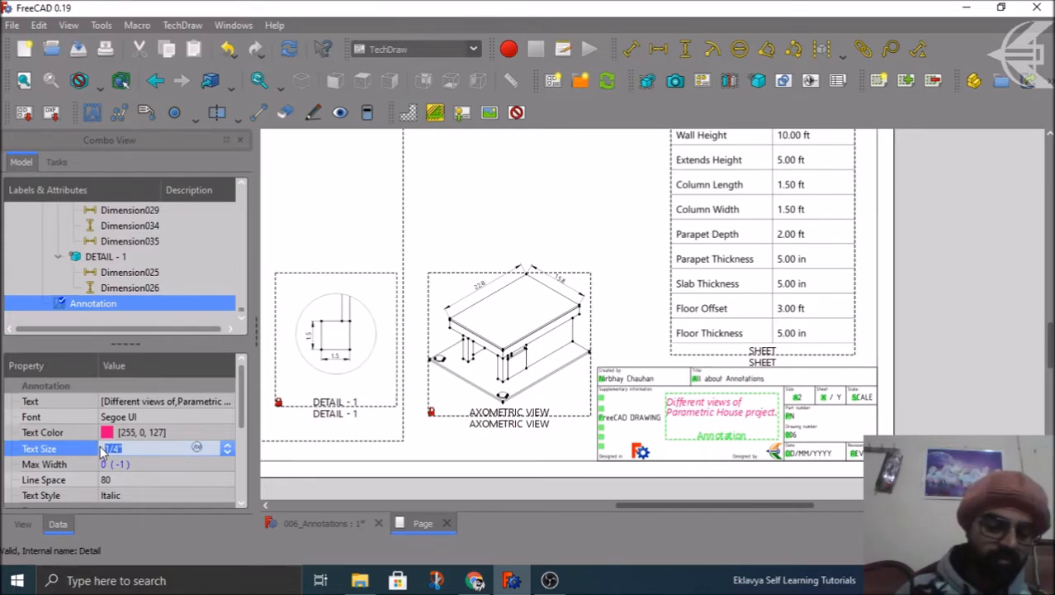
pyautogui.write('0.125')
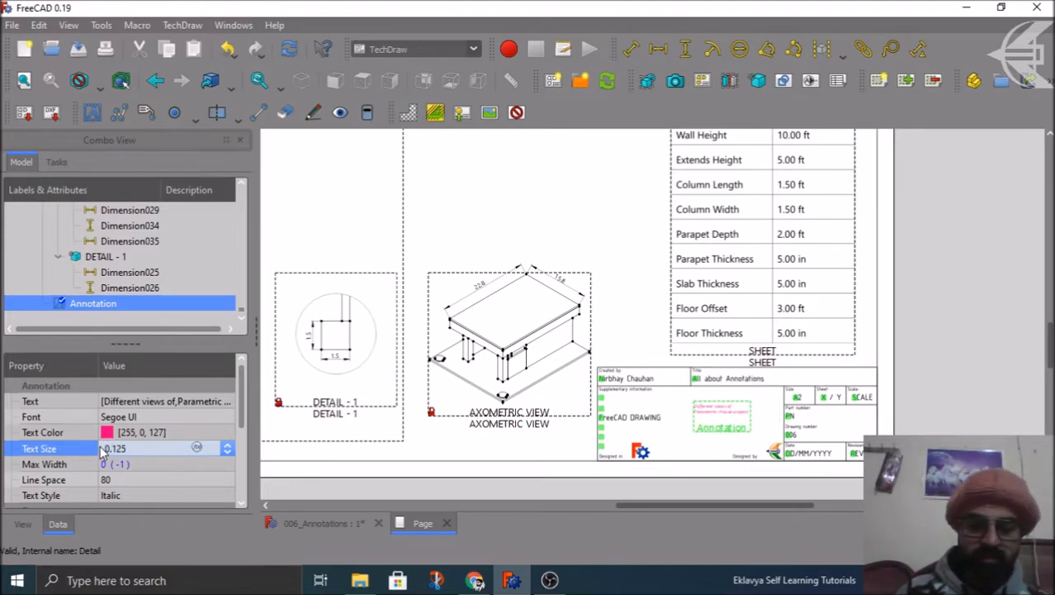
pyautogui.press('BackSpace')
pyautogui.press('BackSpace')
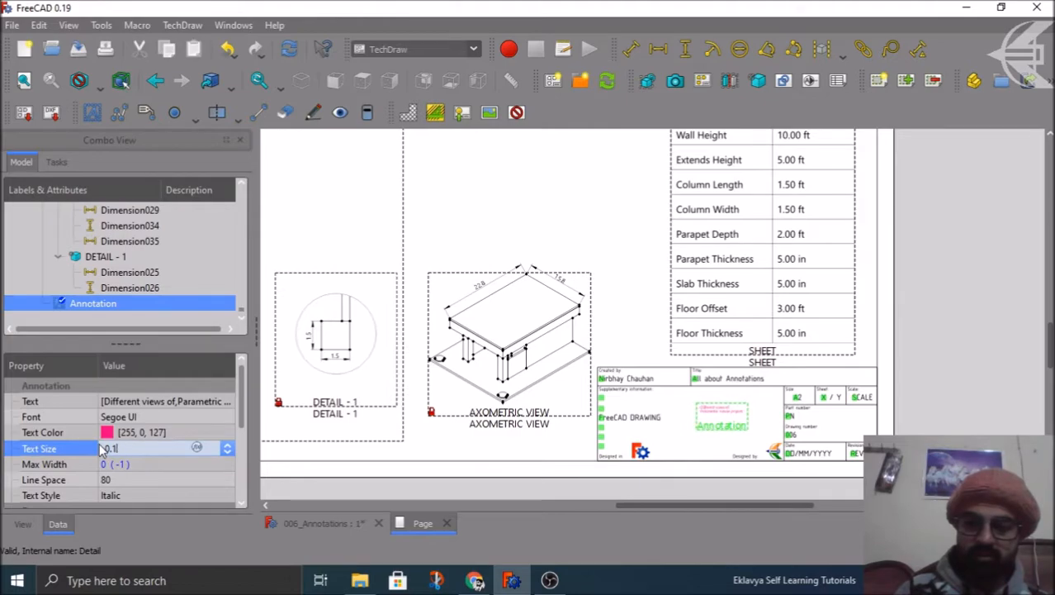
pyautogui.press('BackSpace')
pyautogui.write('25')
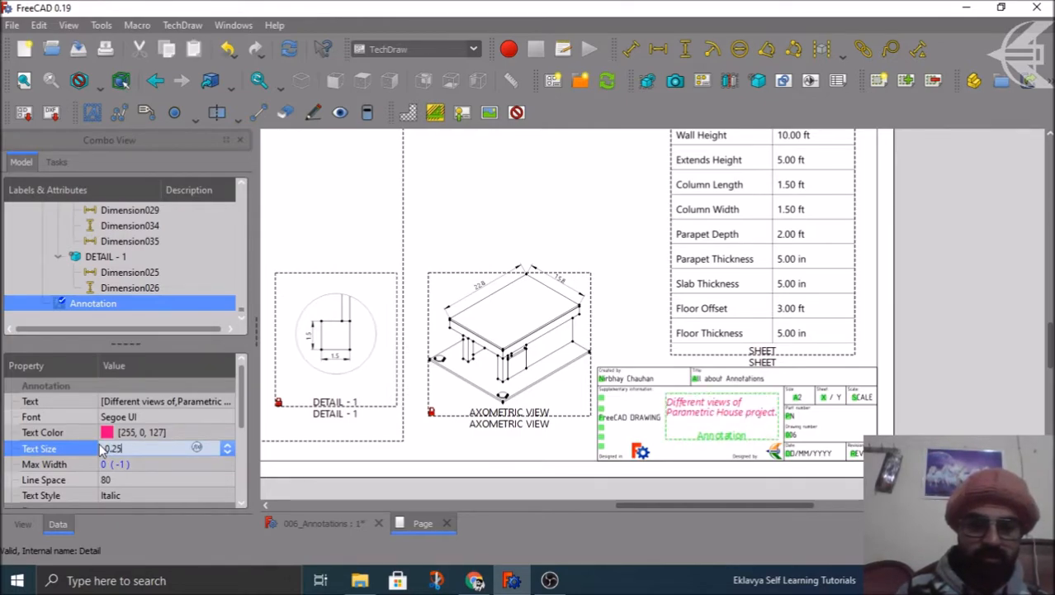
pyautogui.press('BackSpace')
pyautogui.press('BackSpace')
pyautogui.write('15')
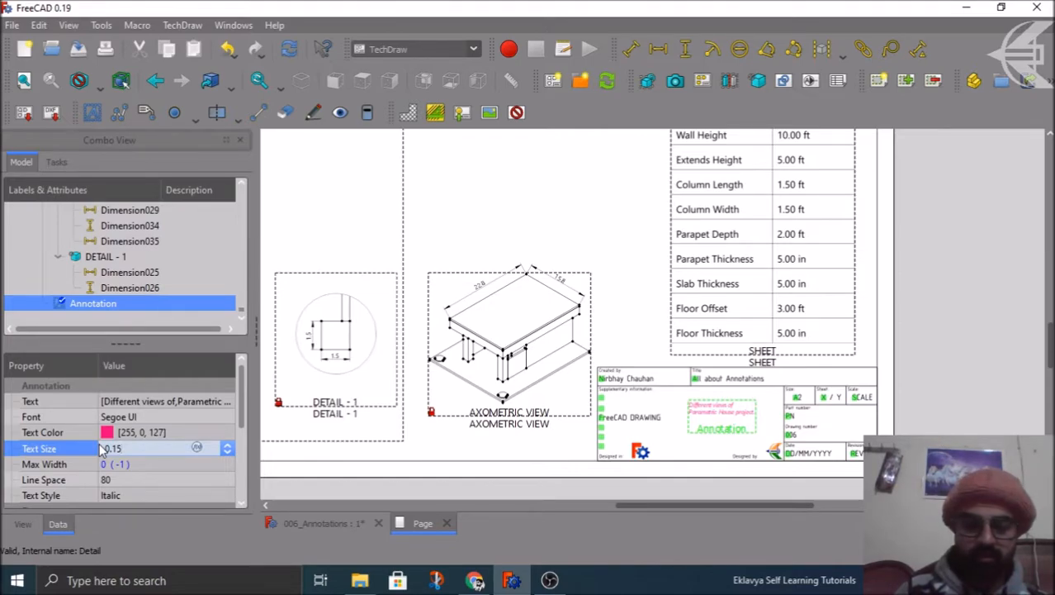
# - Set the annotation's text size to 0.20 inches and deselect it
pyautogui.press('BackSpace')
pyautogui.write('20')
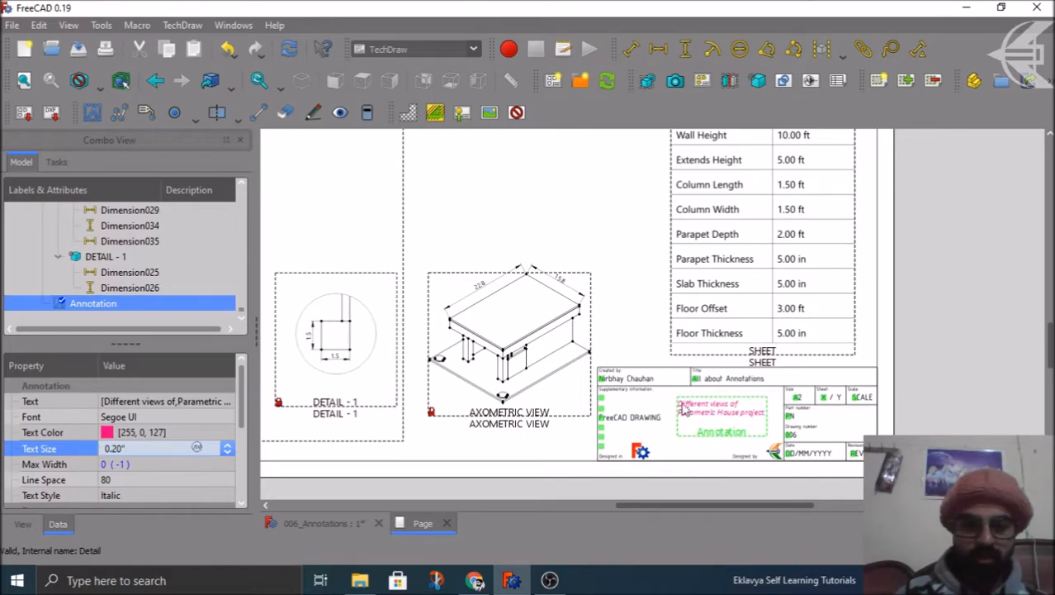
pyautogui.click(748, 493)
pyautogui.scroll(3, 739, 498)
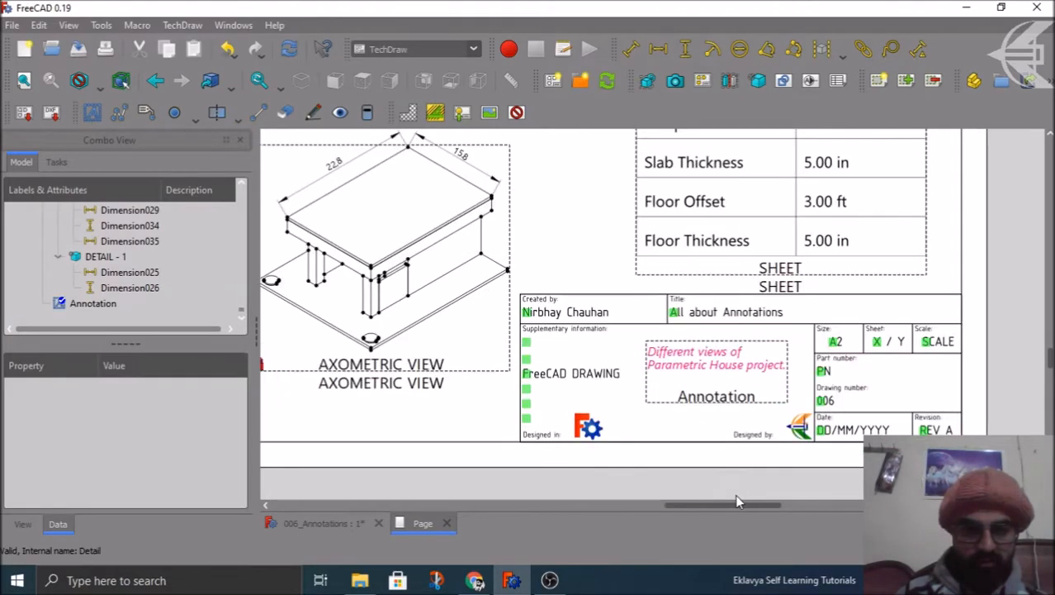
# - Shift the annotation slightly up and to the right within the title block and set its line spacing to 100
pyautogui.moveTo(709, 401)
pyautogui.mouseDown()
pyautogui.moveTo(706, 413)
pyautogui.moveTo(732, 389)
pyautogui.mouseUp()
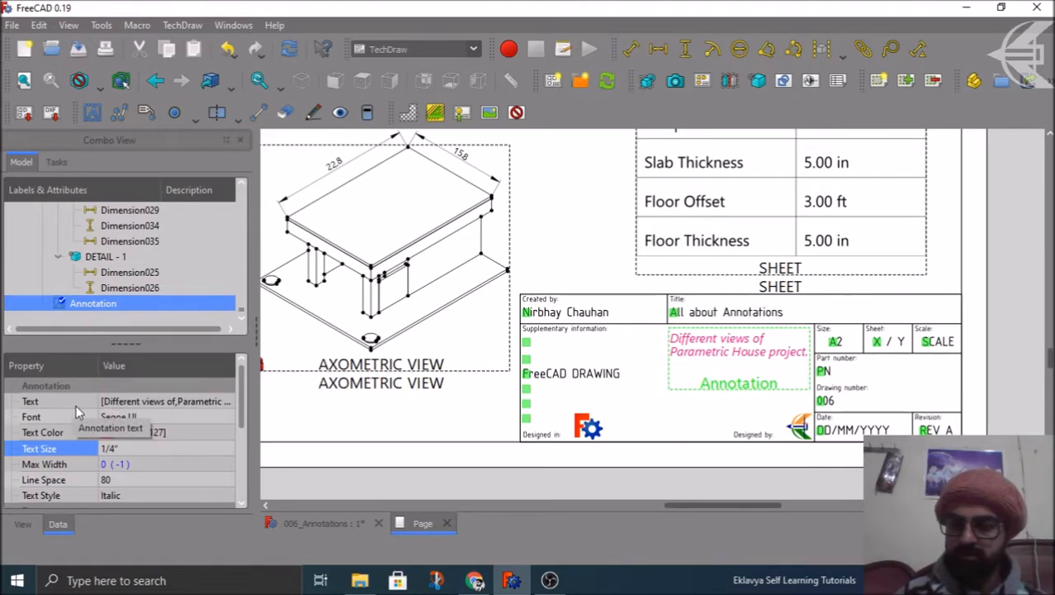
pyautogui.click(138, 480)
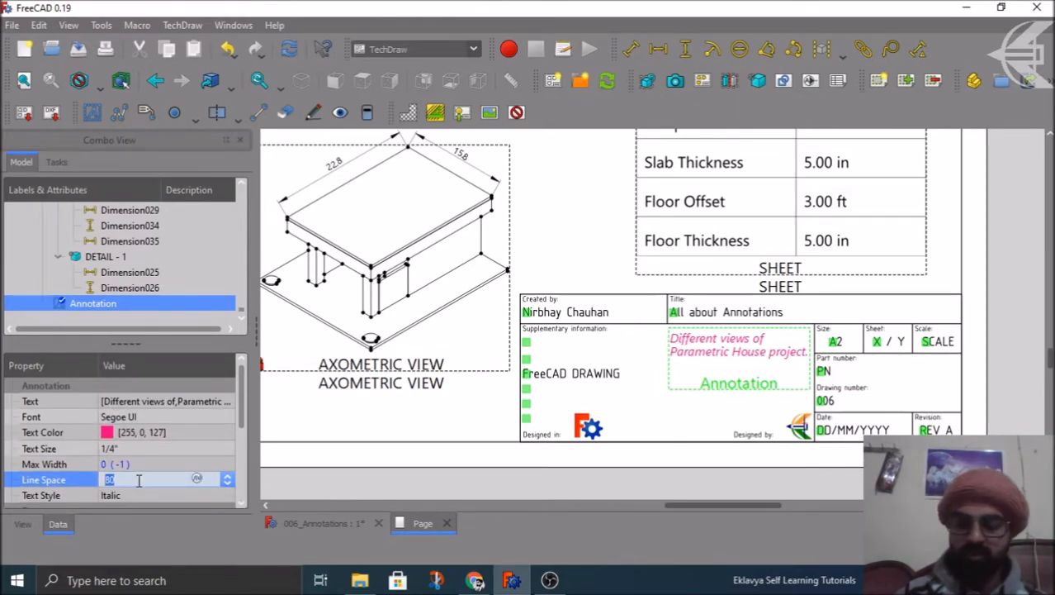
pyautogui.write('100')
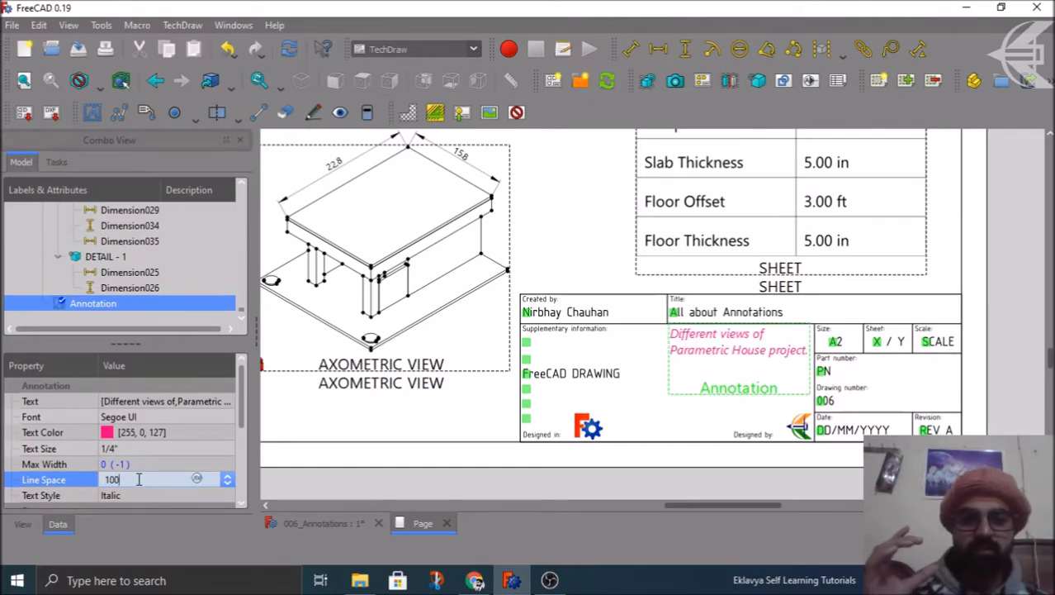
# - Try line spacings of 20, 10 and 80 for the annotation
pyautogui.press('BackSpace')
pyautogui.press('BackSpace')
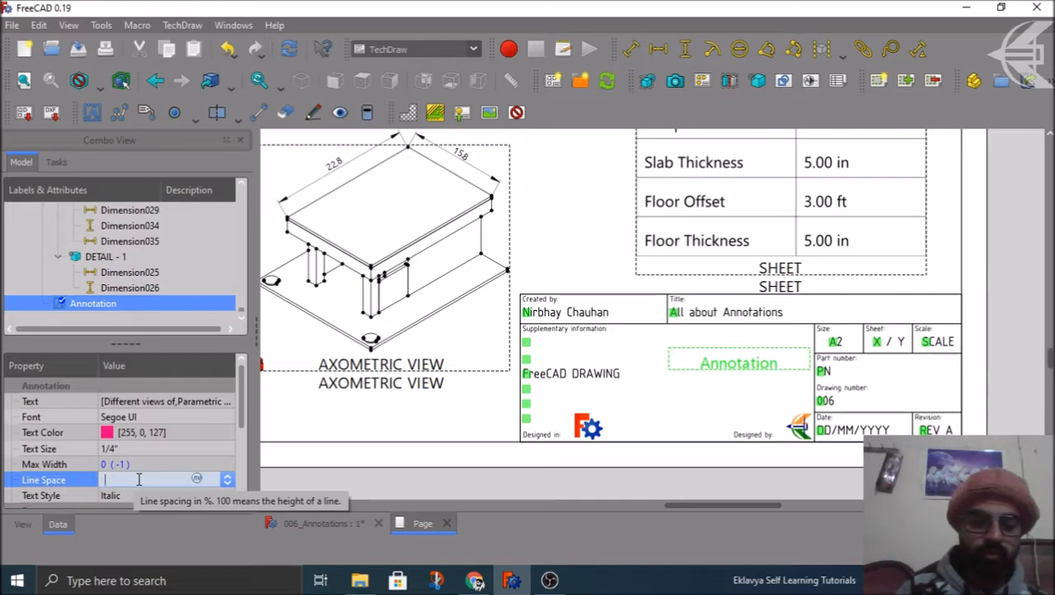
pyautogui.write('0')
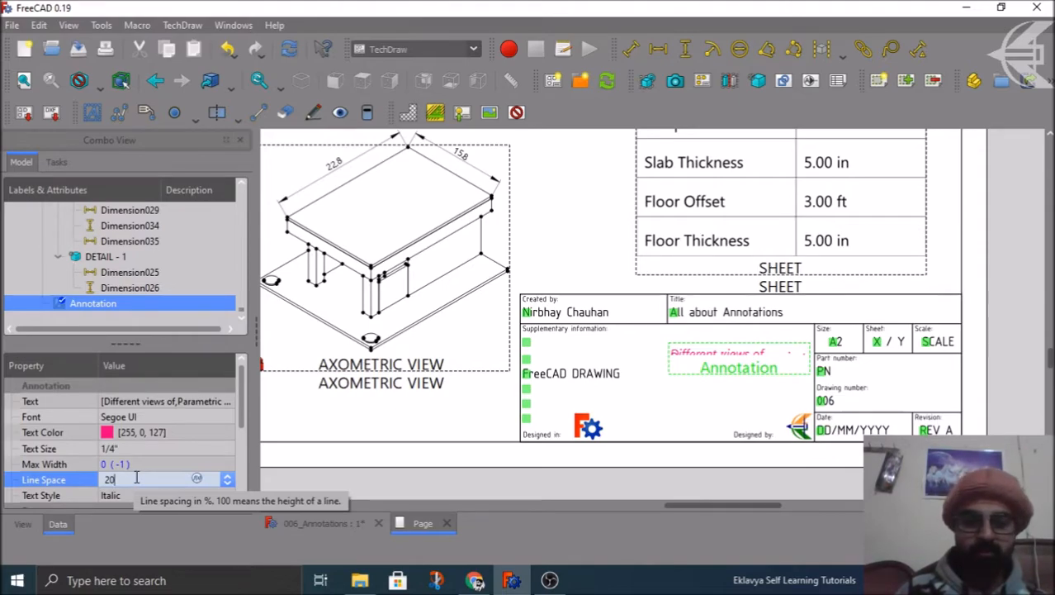
pyautogui.press('BackSpace')
pyautogui.write('15')
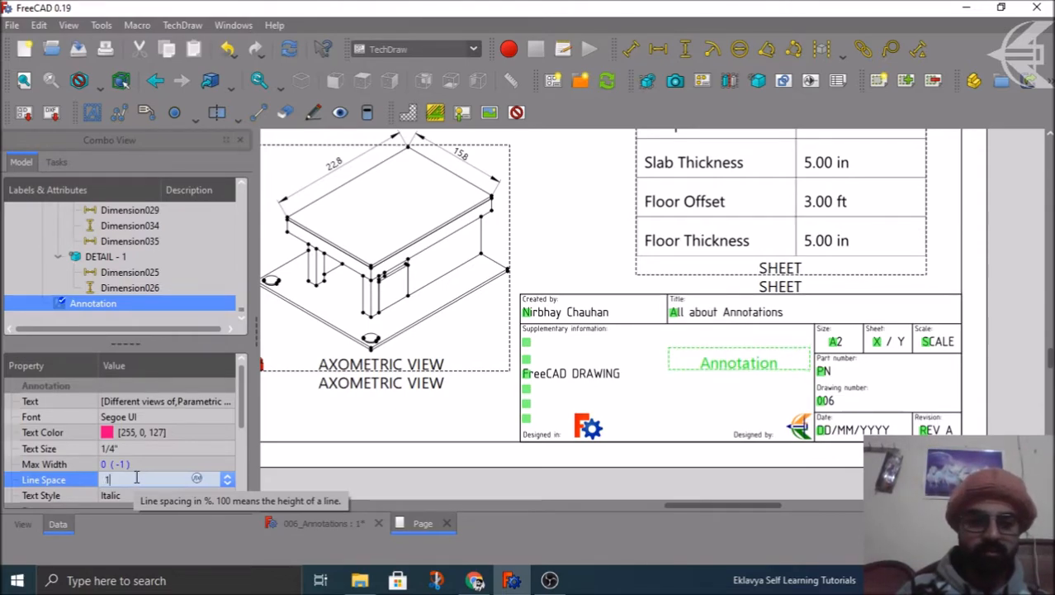
pyautogui.write('0')
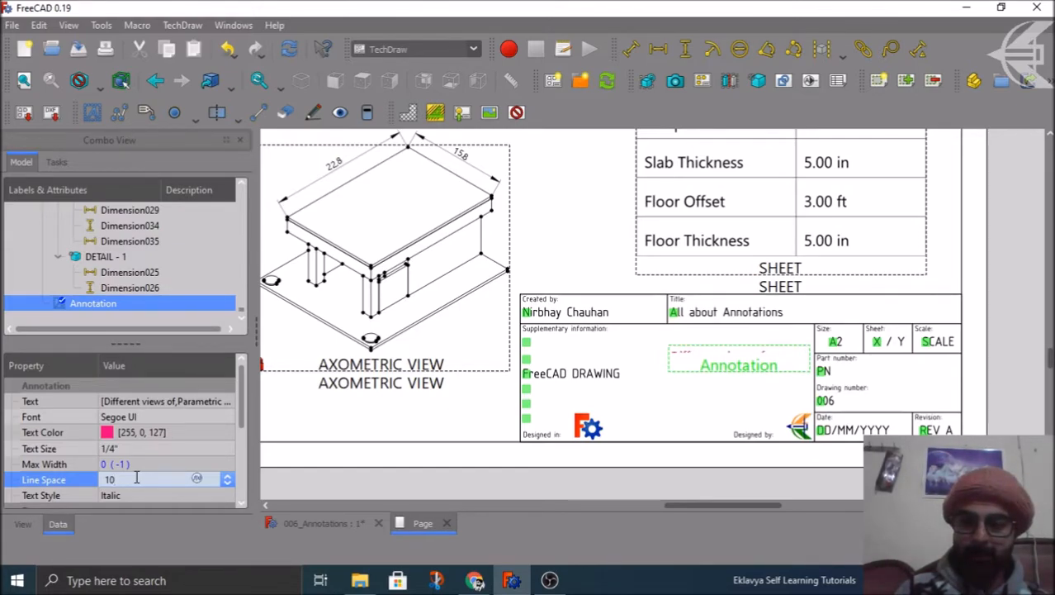
pyautogui.press('BackSpace')
pyautogui.press('BackSpace')
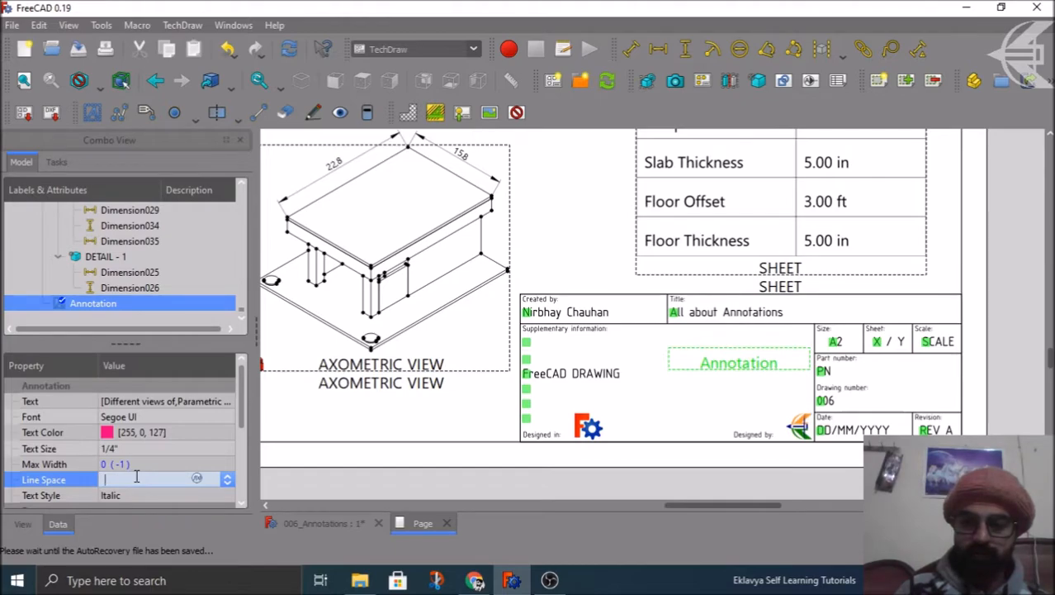
pyautogui.write('80')
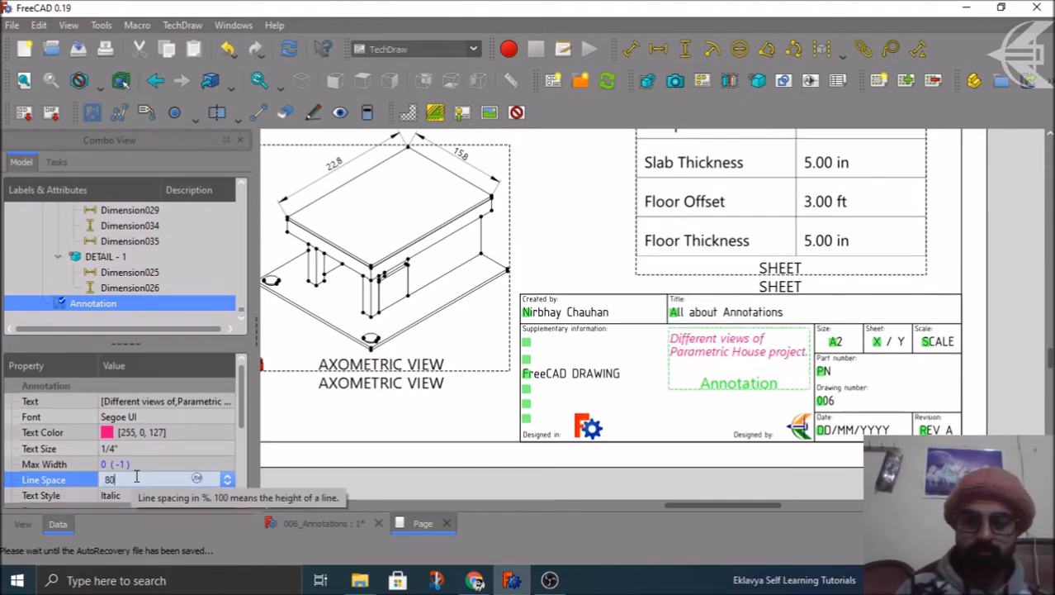
# - Set the annotation's line spacing to 100 and nudge it slightly lower in the title block
pyautogui.press('BackSpace')
pyautogui.press('BackSpace')
pyautogui.write('2')
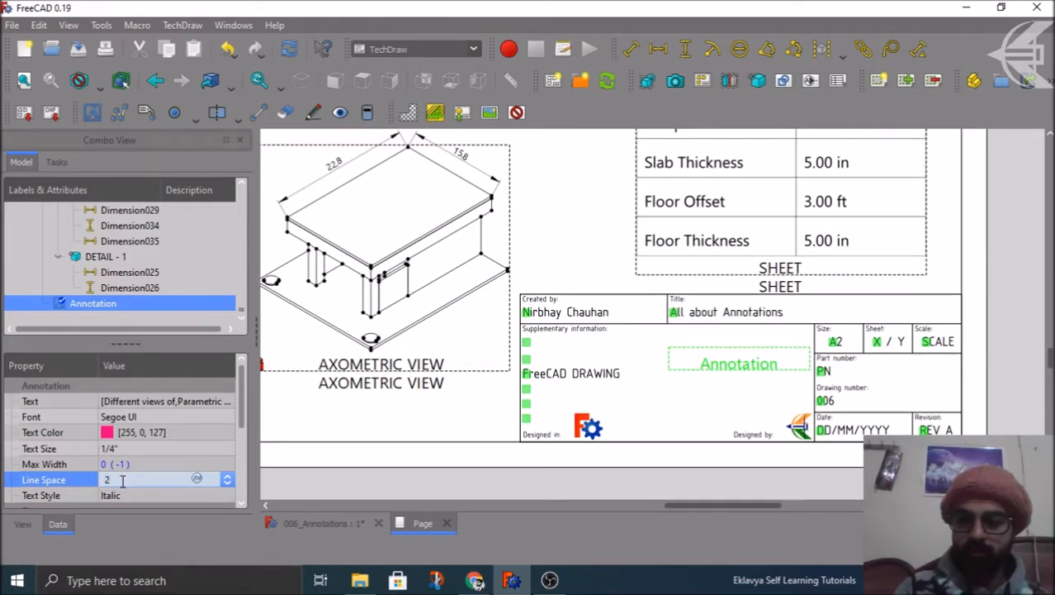
pyautogui.write('100')
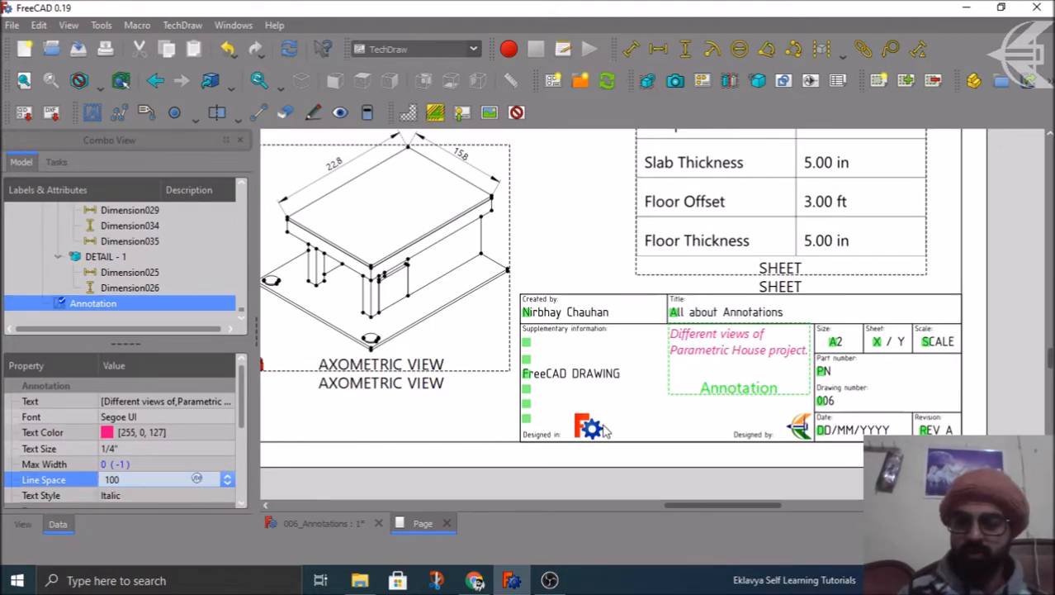
pyautogui.moveTo(243, 410)
pyautogui.mouseDown()
pyautogui.moveTo(234, 474)
pyautogui.moveTo(244, 407)
pyautogui.mouseUp()
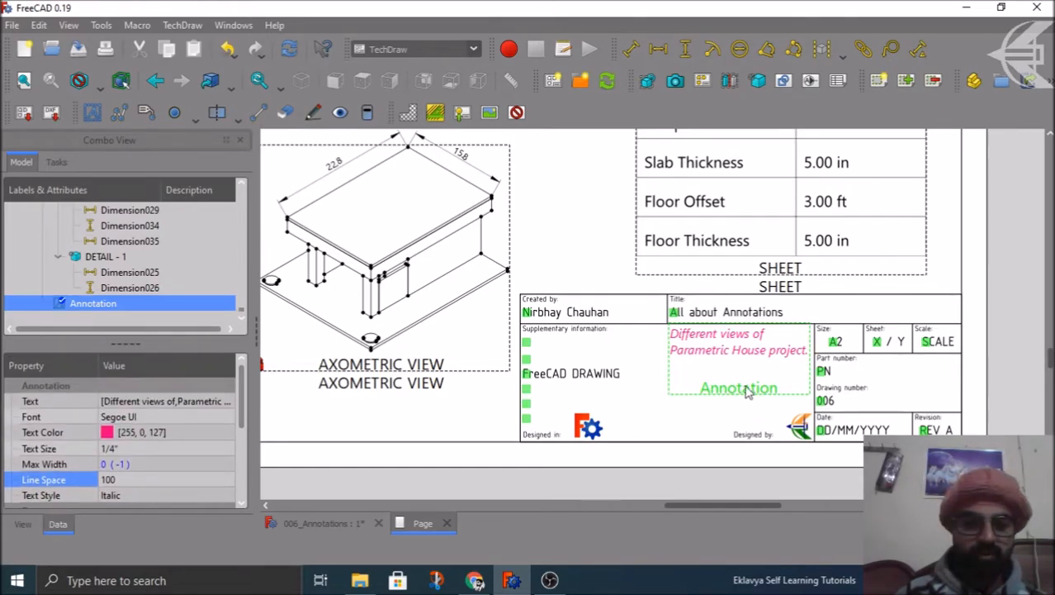
pyautogui.moveTo(745, 392); pyautogui.dragTo(747, 398)
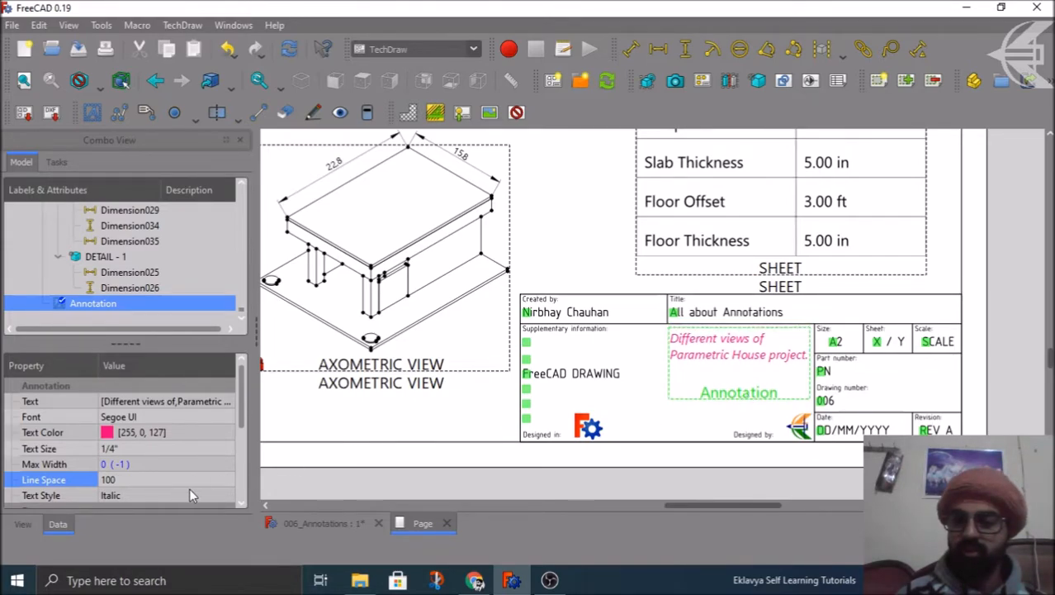
# - Set the annotation's Lock Position to true and leave nothing selected on the page
pyautogui.scroll(-1, 61, 445)
pyautogui.scroll(-1, 62, 450)
pyautogui.click(144, 456)
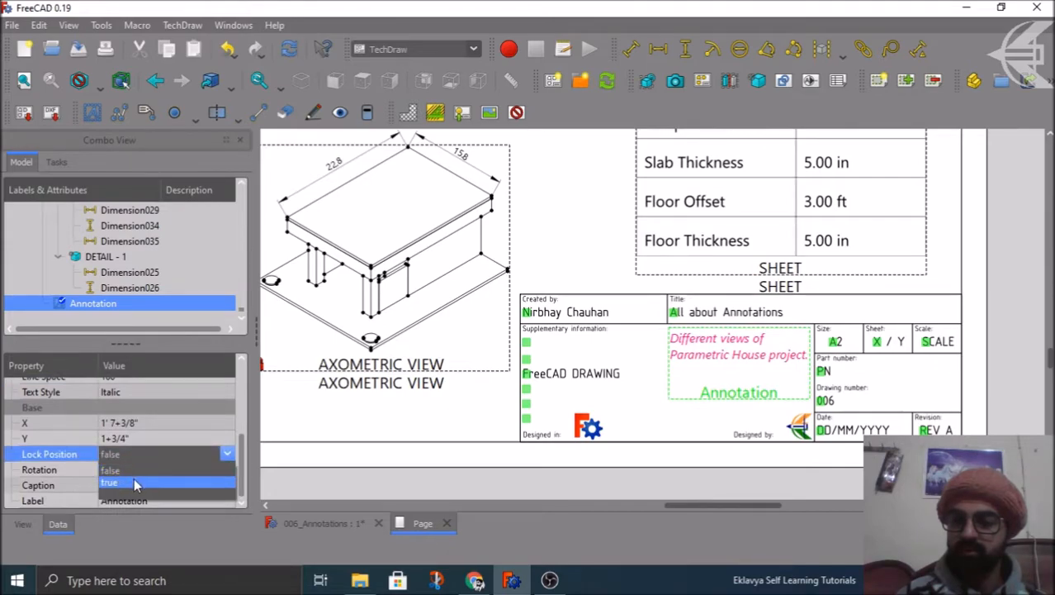
pyautogui.click(136, 480)
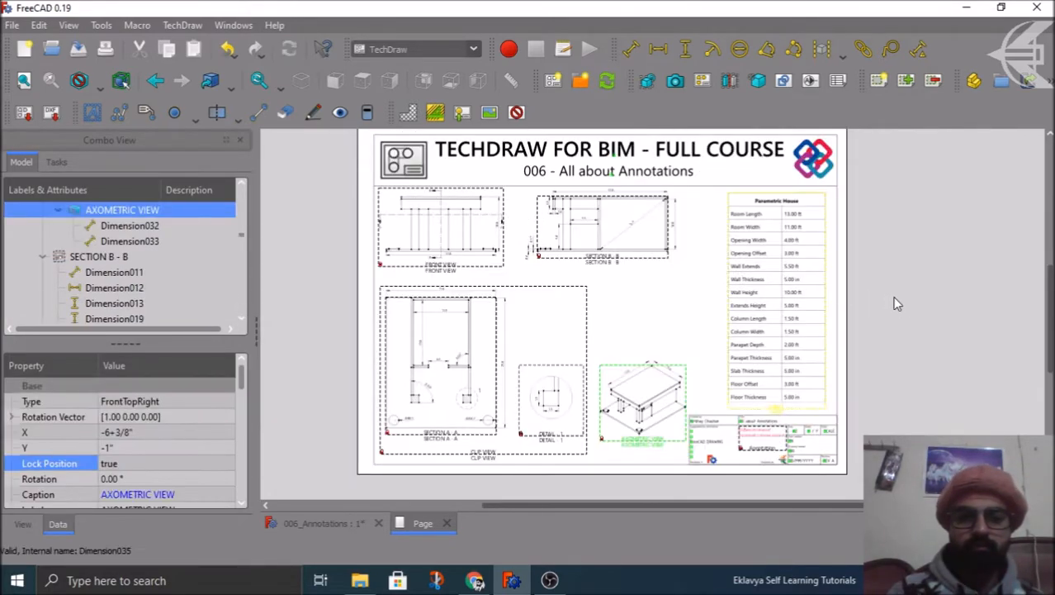
pyautogui.click(902, 311)
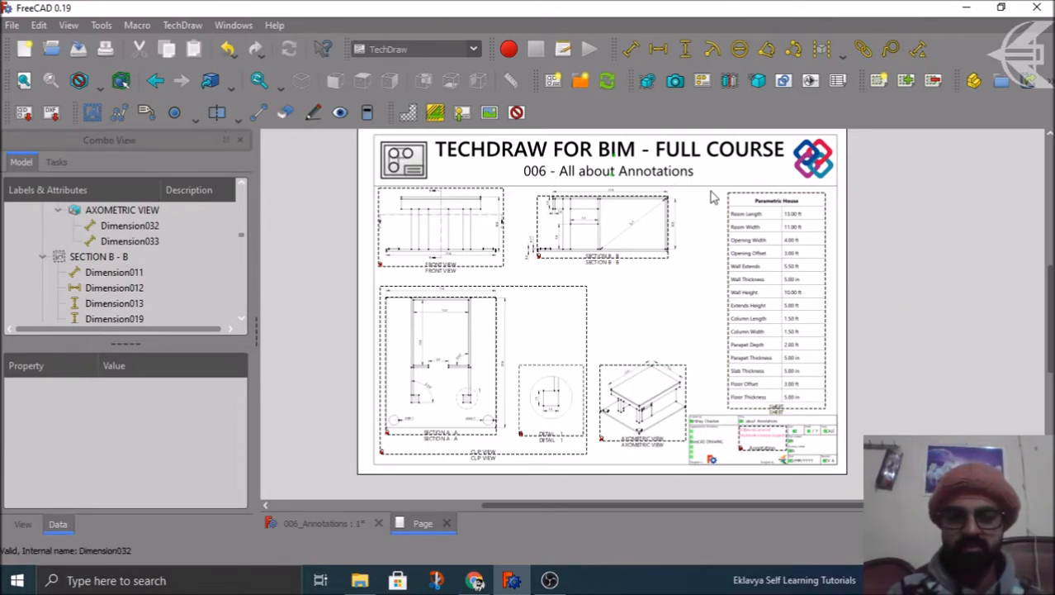
# - Start a new leader line on the SECTION B - B view, keeping Filled Arrow as start symbol and None as end symbol
pyautogui.scroll(3, 641, 182)
pyautogui.scroll(1, 641, 183)
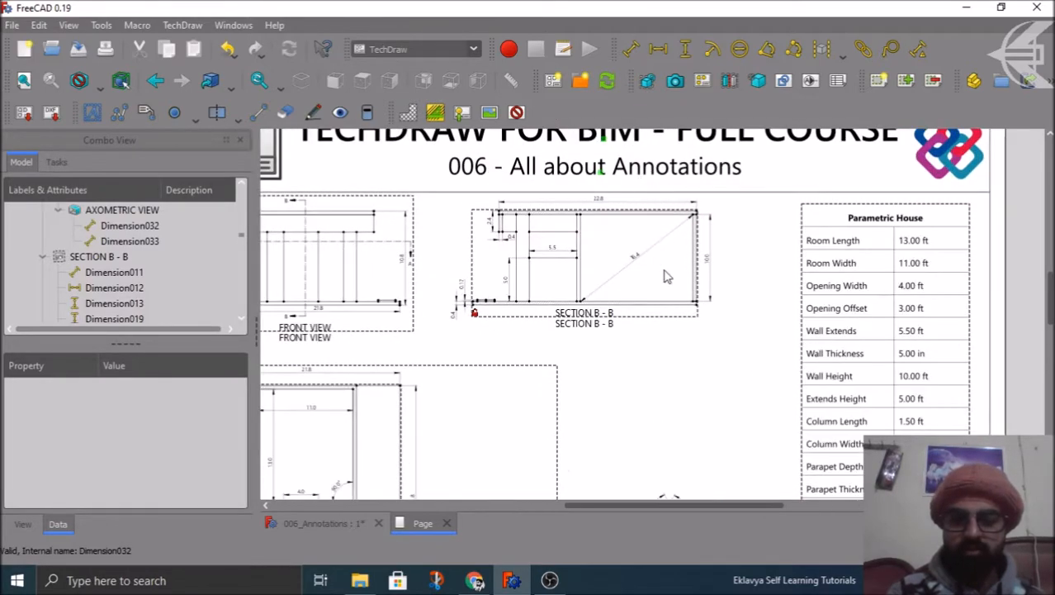
pyautogui.click(593, 322)
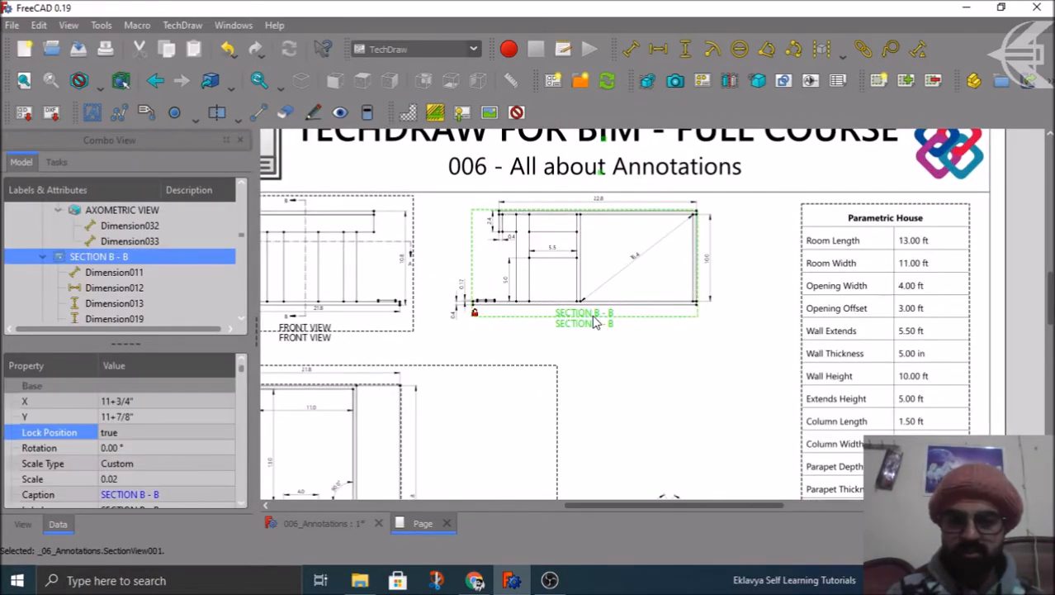
pyautogui.click(120, 117)
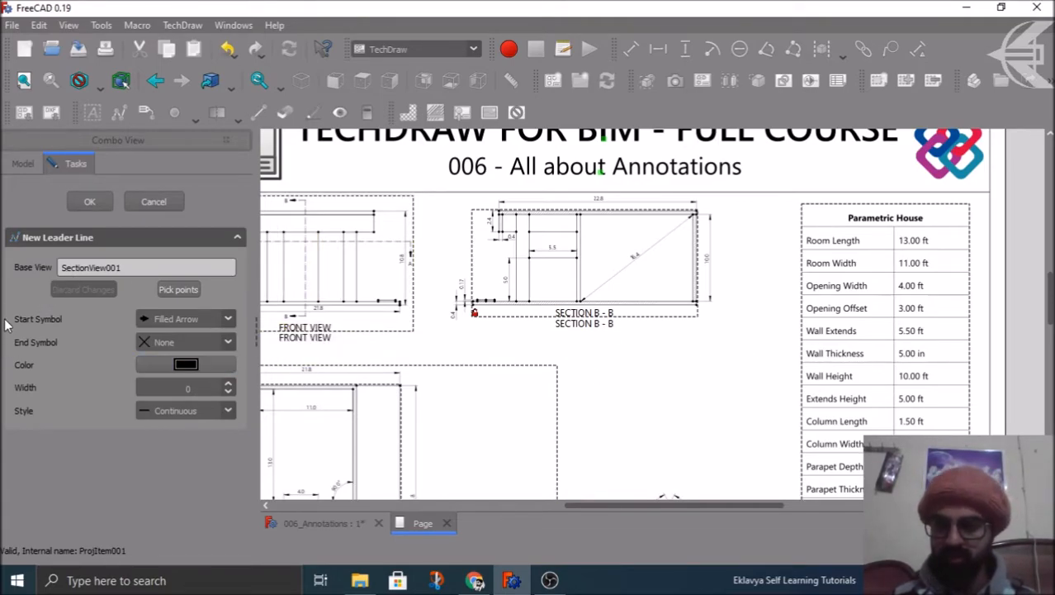
pyautogui.click(229, 322)
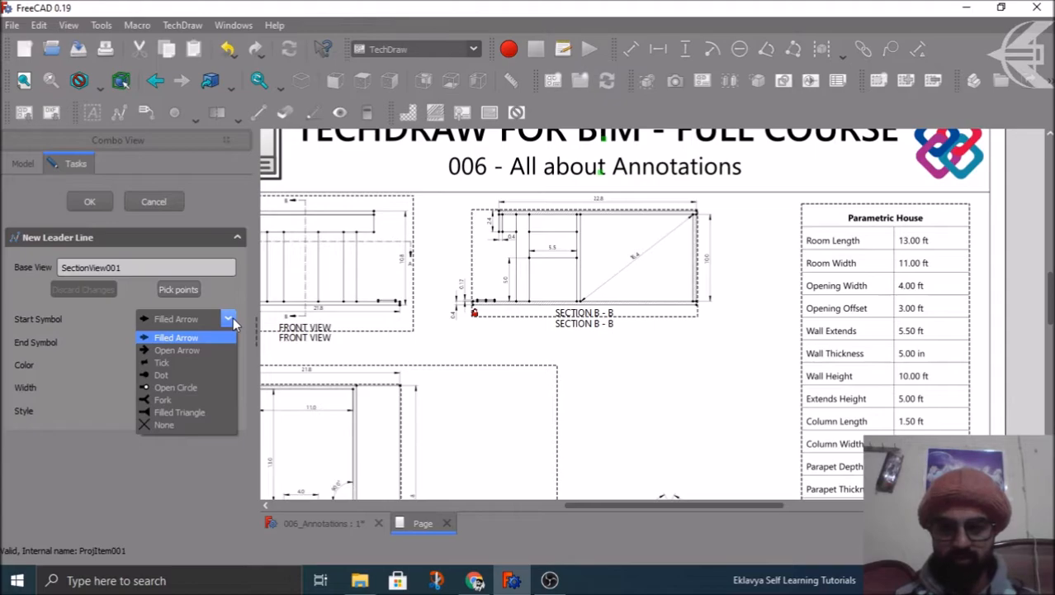
pyautogui.click(232, 320)
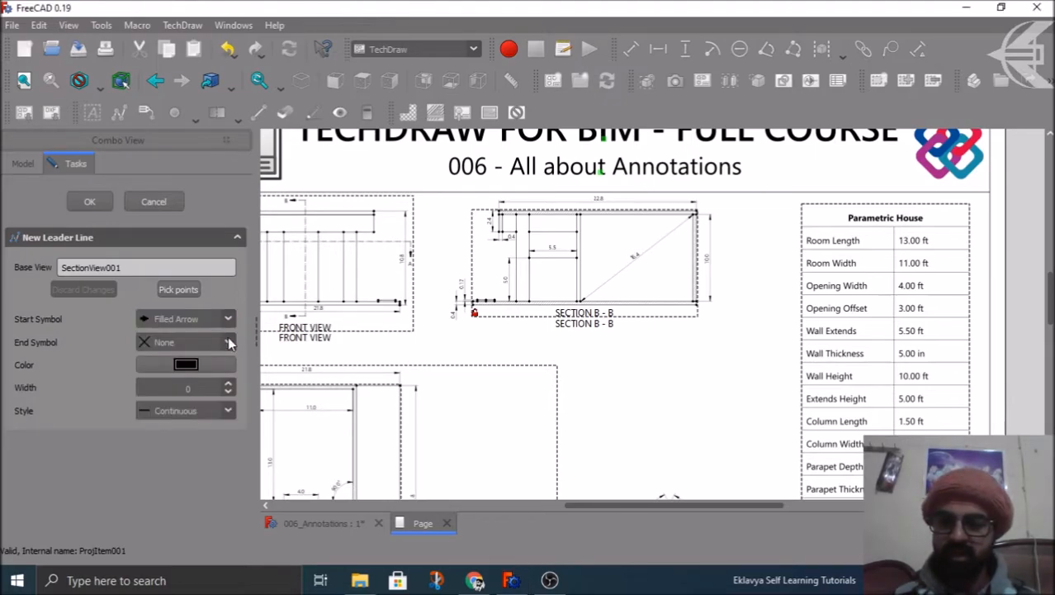
pyautogui.click(228, 342)
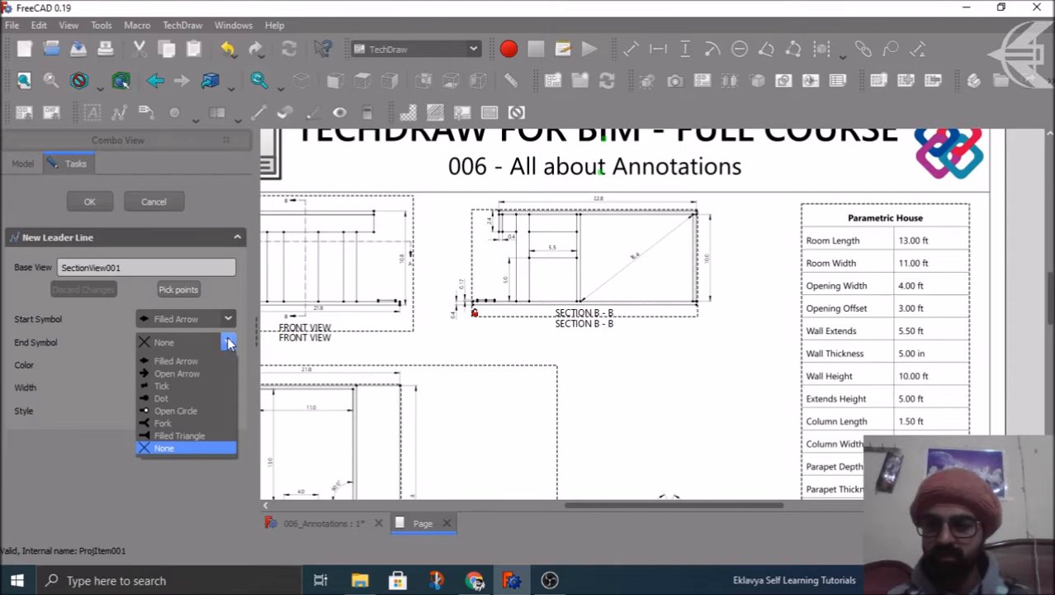
pyautogui.click(229, 342)
# - Set the leader line's color to red and keep its style Continuous
pyautogui.click(212, 364)
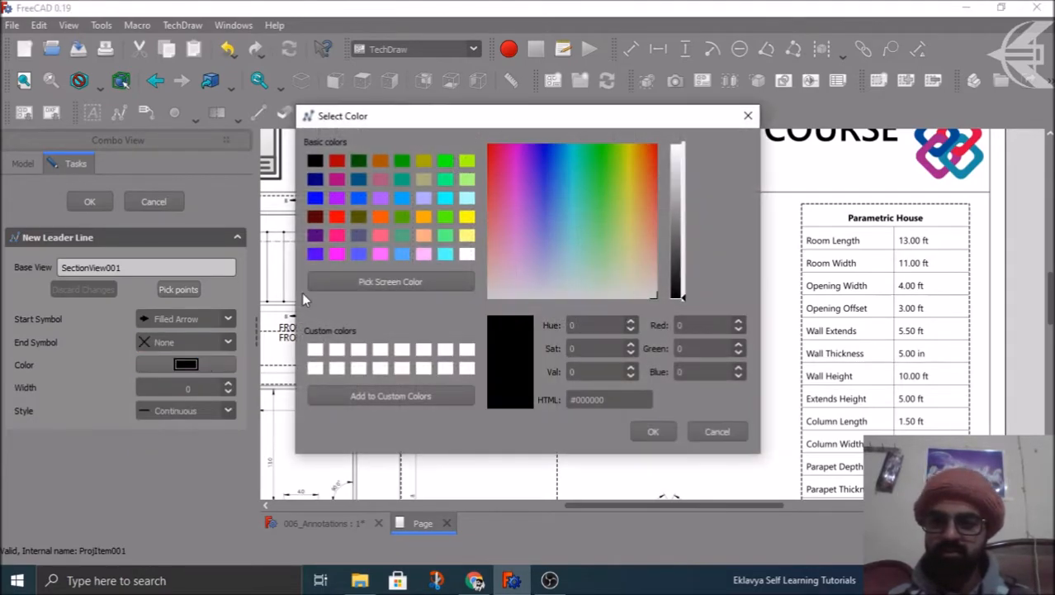
pyautogui.click(337, 217)
pyautogui.click(656, 431)
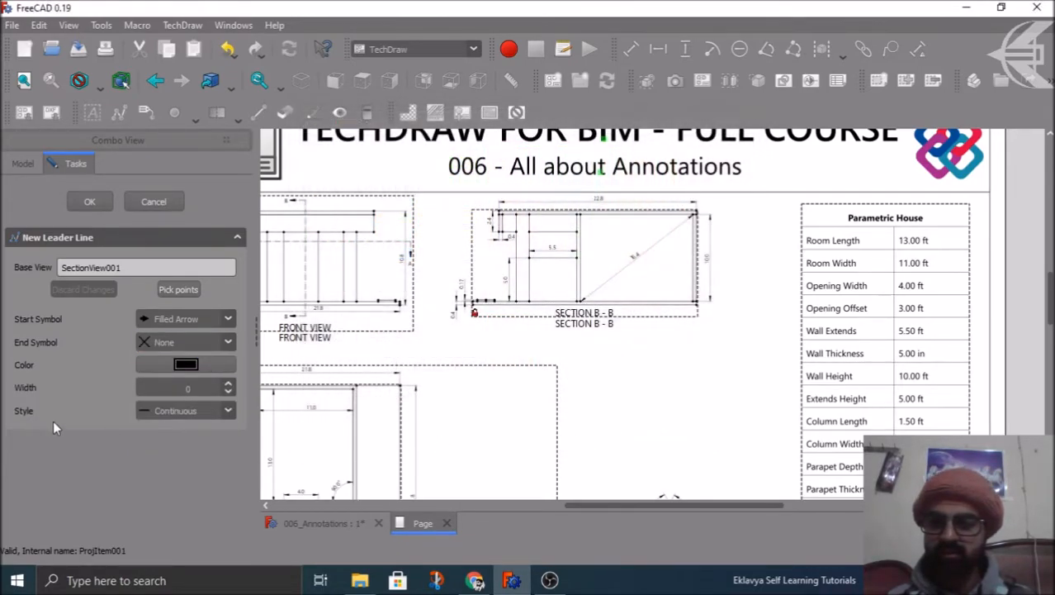
pyautogui.click(192, 409)
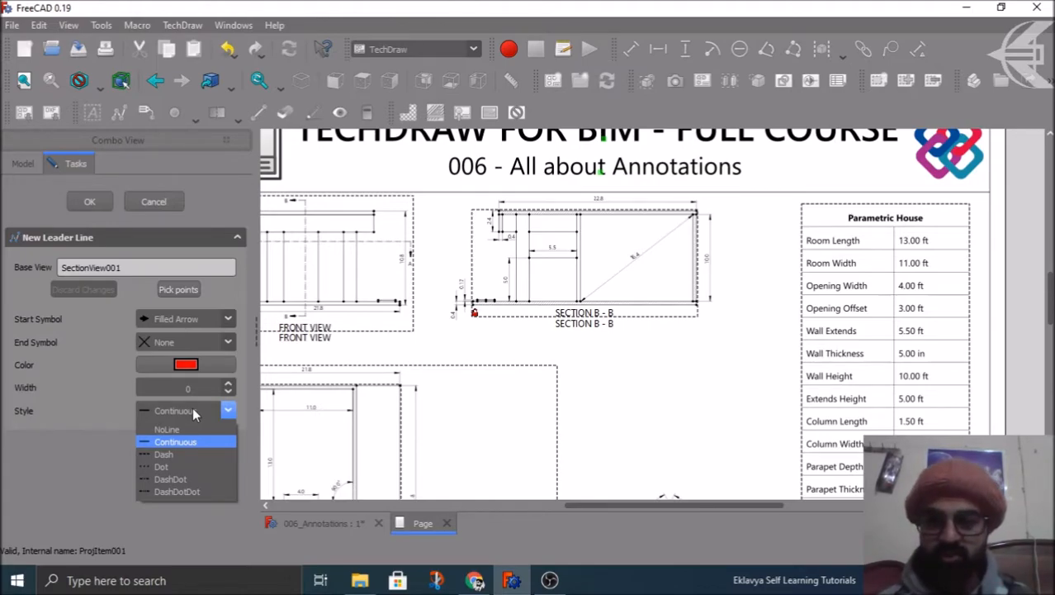
pyautogui.click(193, 407)
# - Draw the leader from the lower part of Section B - B's right hatched wall past the 10.0 dimension, ending in a short horizontal segment, and create it
pyautogui.click(178, 289)
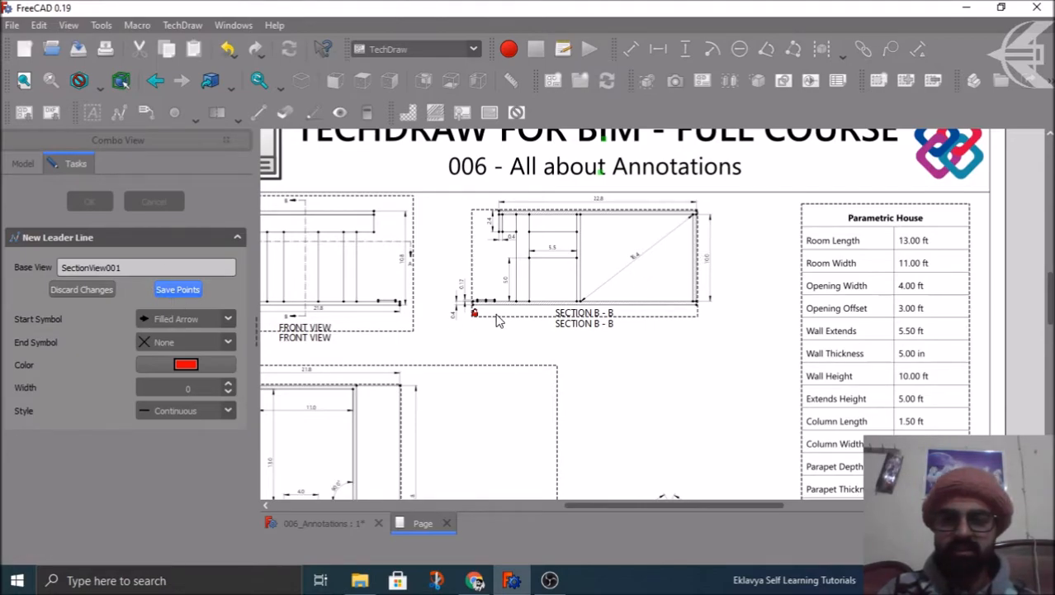
pyautogui.scroll(2, 656, 296)
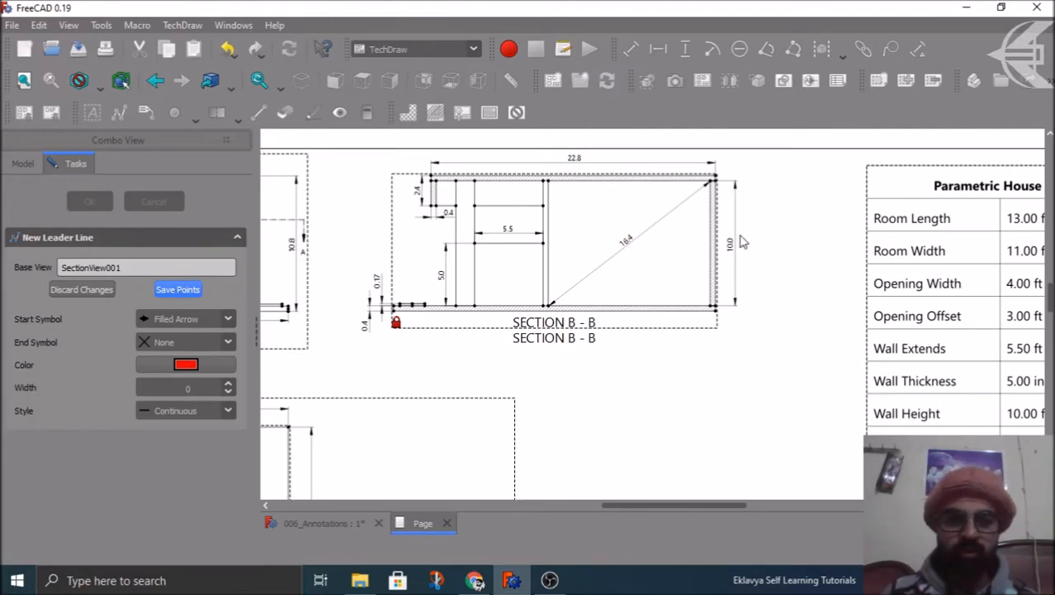
pyautogui.scroll(2, 756, 170)
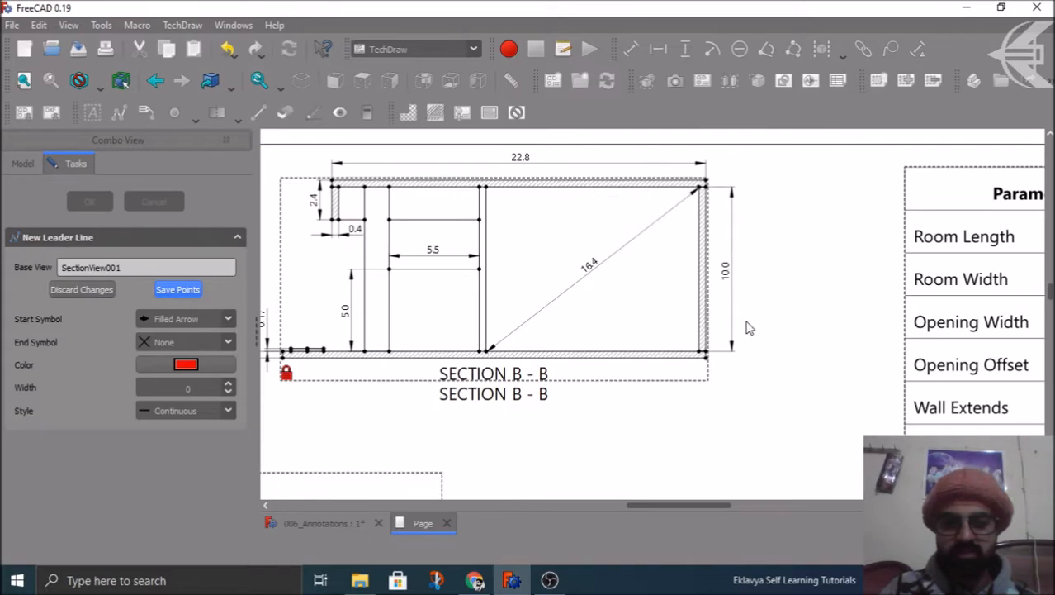
pyautogui.scroll(3, 749, 325)
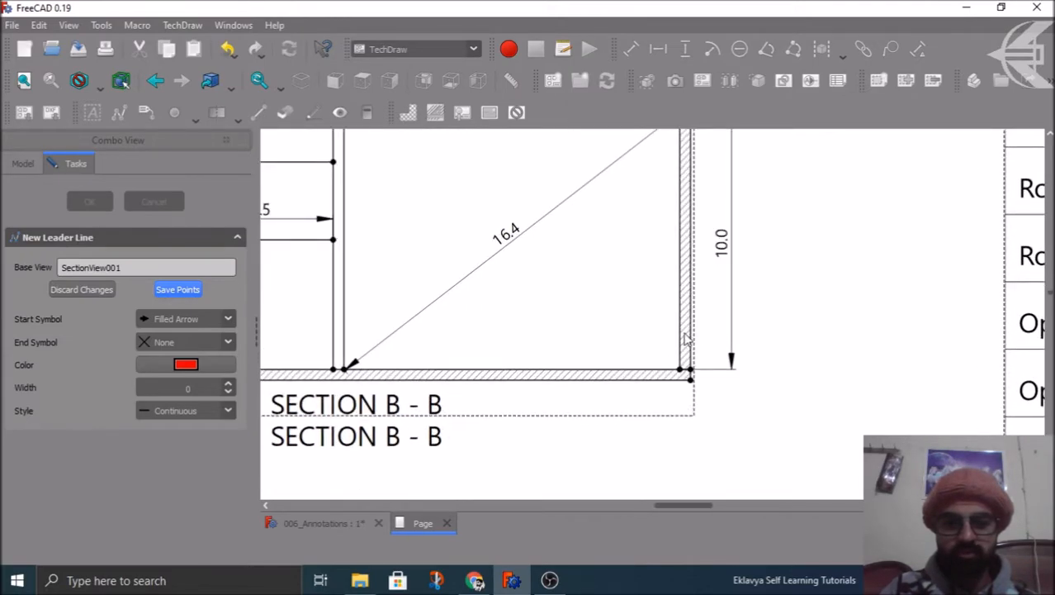
pyautogui.click(684, 333)
pyautogui.click(665, 357)
pyautogui.scroll(-1, 713, 332)
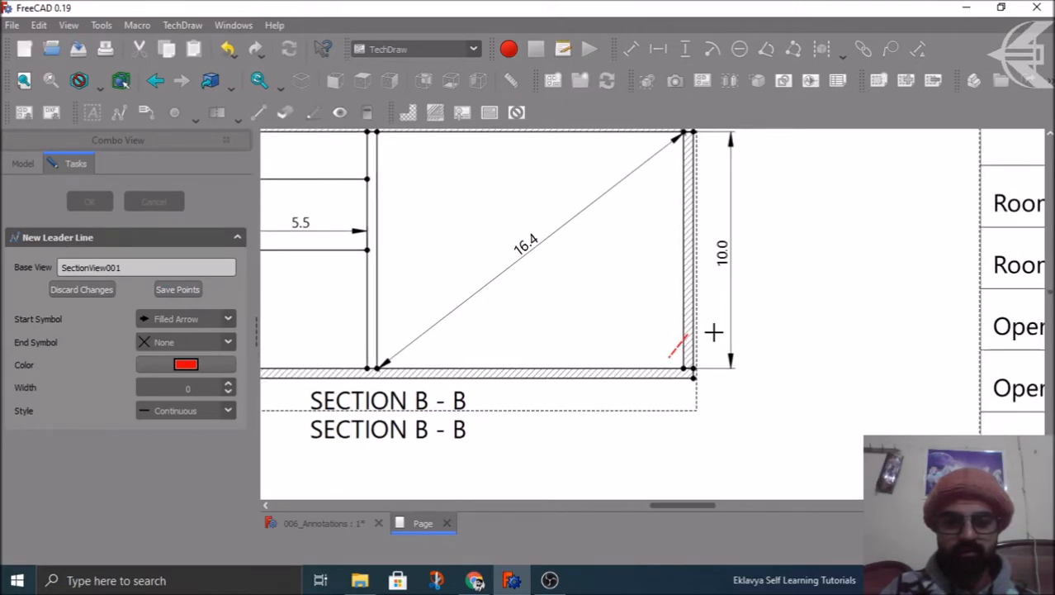
pyautogui.scroll(-1, 712, 333)
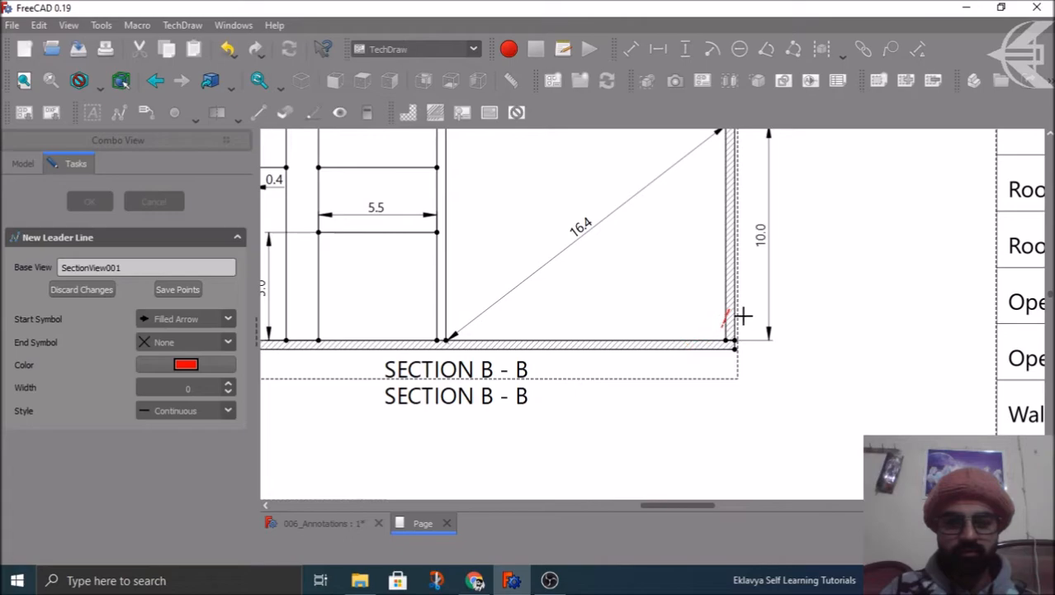
pyautogui.click(797, 253)
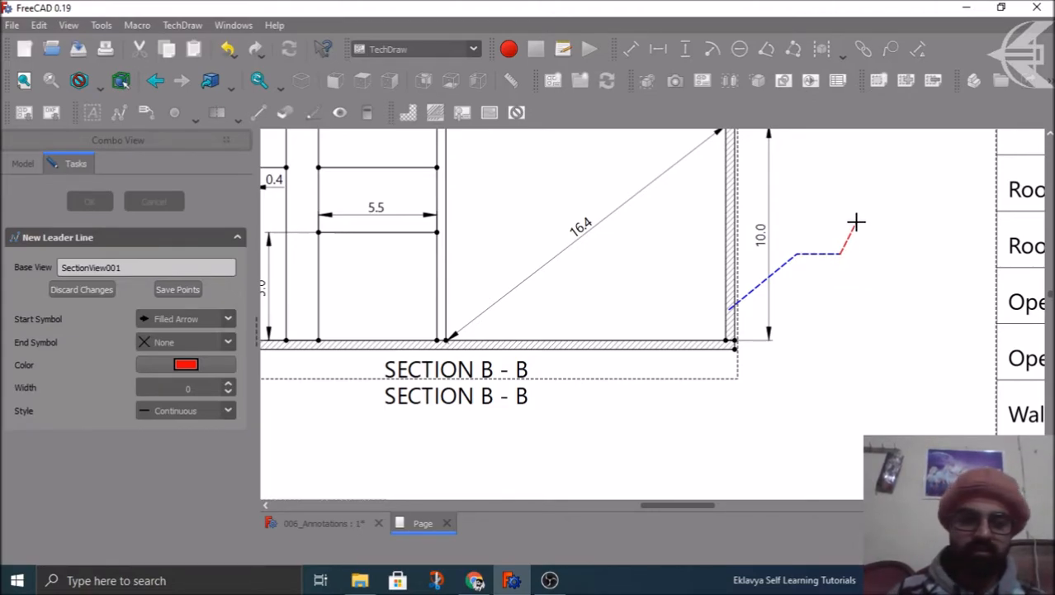
pyautogui.rightClick(855, 221)
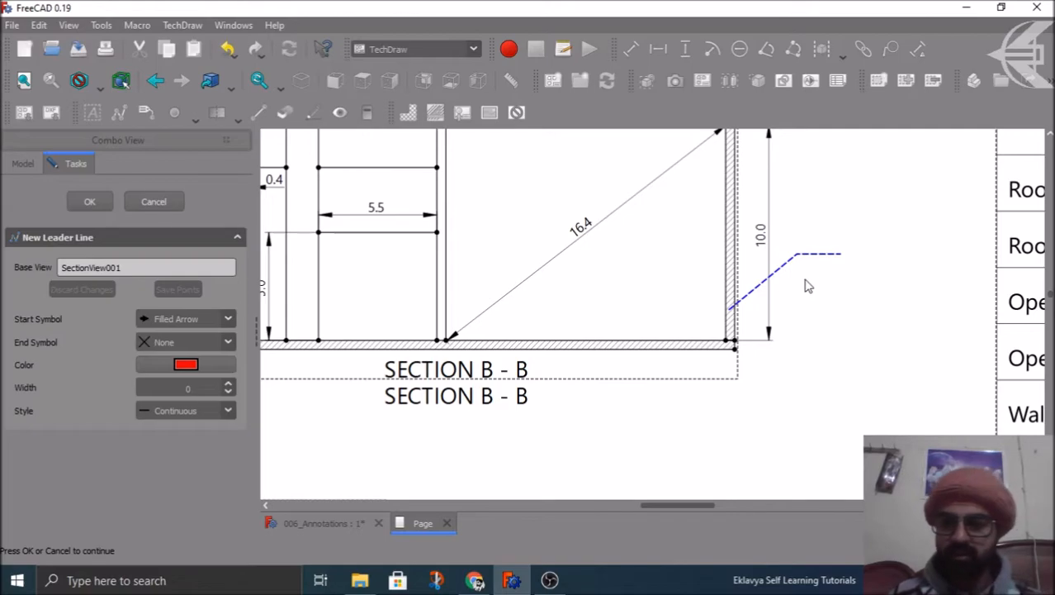
pyautogui.click(91, 202)
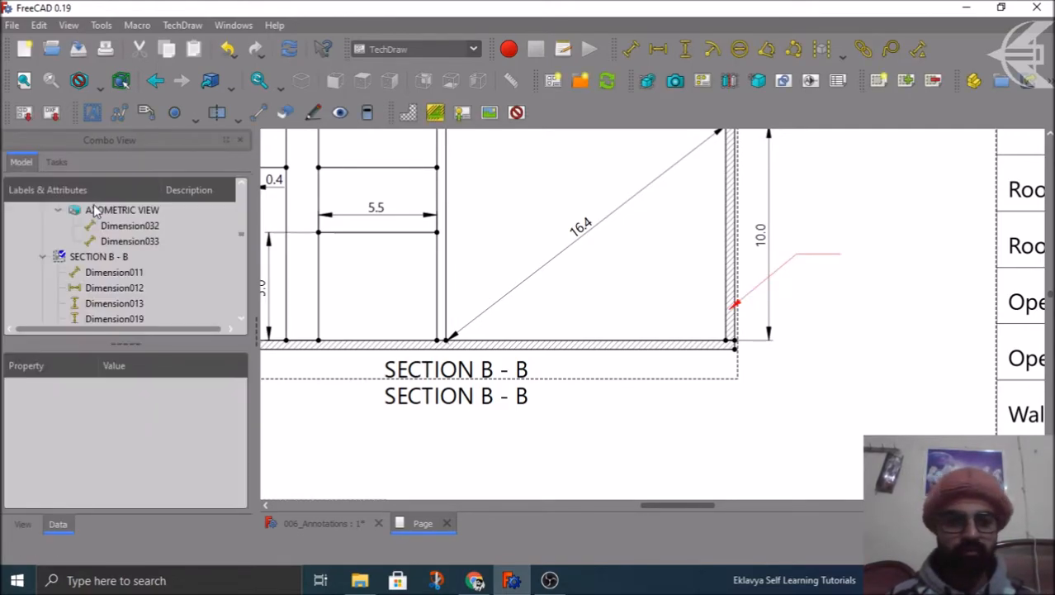
pyautogui.scroll(-3, 663, 360)
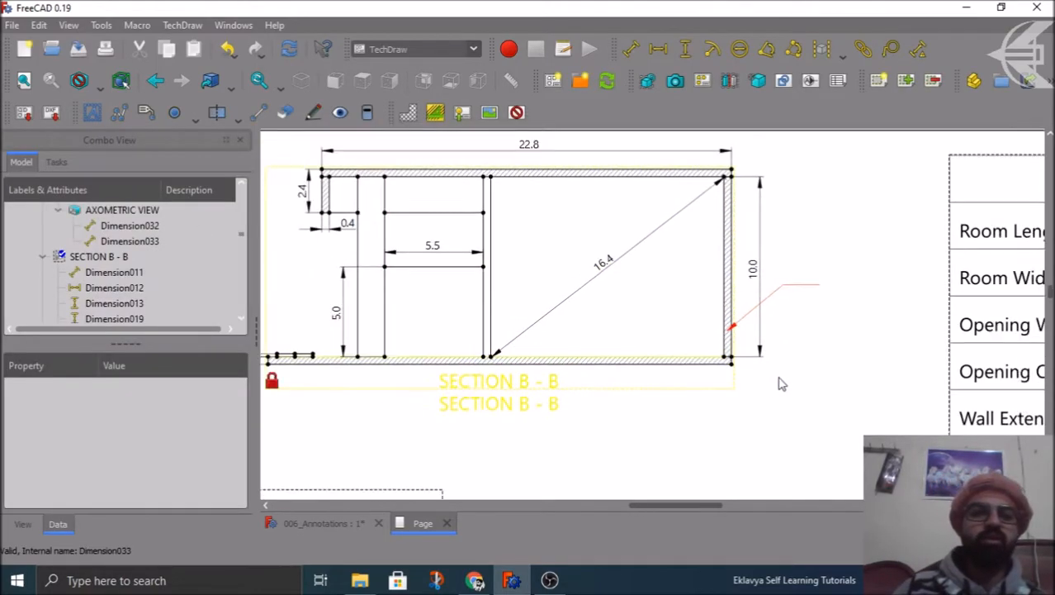
# - Select the new leader line under SECTION B - B and examine its data properties, including Scalable and Auto Horizontal
pyautogui.click(813, 363)
pyautogui.click(1024, 413)
pyautogui.scroll(3, 1028, 399)
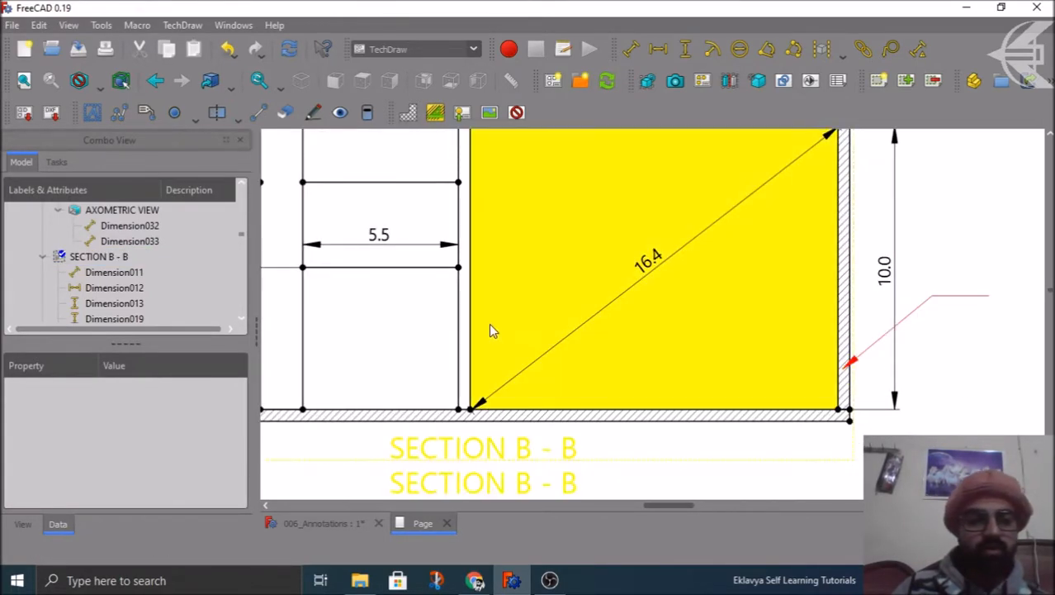
pyautogui.scroll(-2, 873, 322)
pyautogui.scroll(-2, 820, 372)
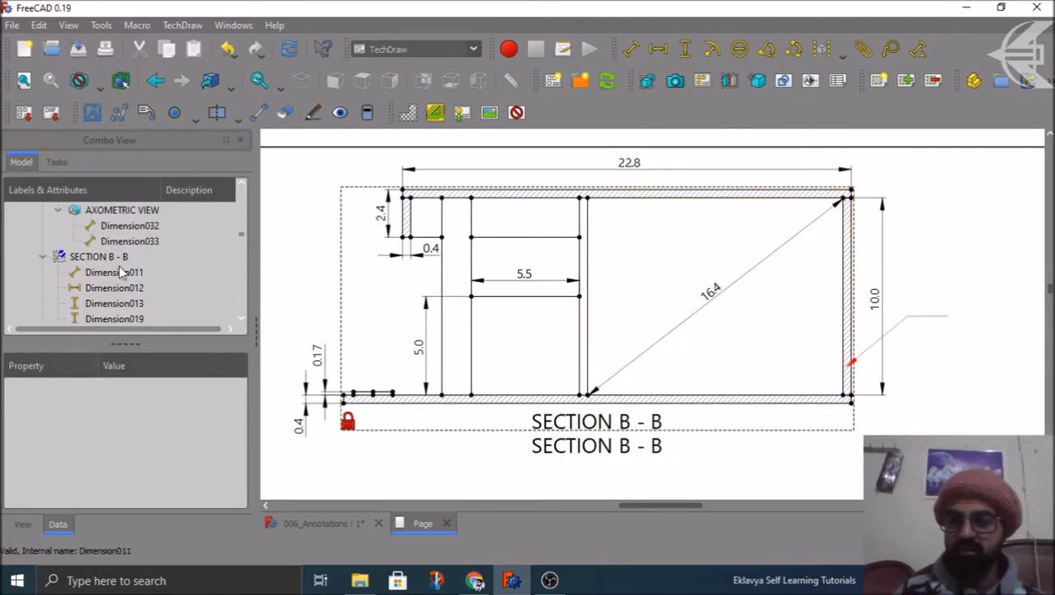
pyautogui.scroll(-2, 119, 264)
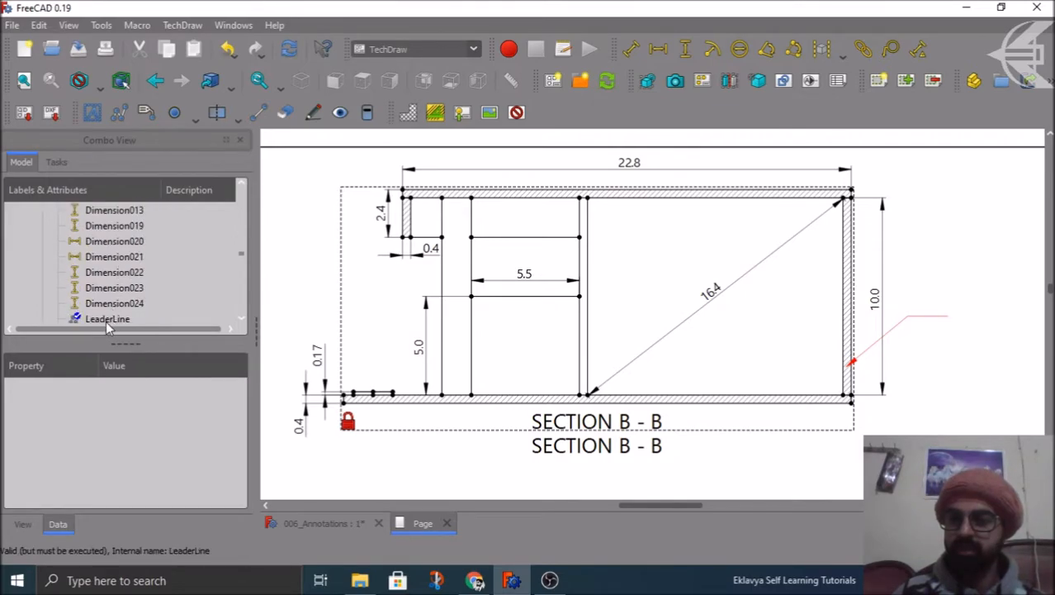
pyautogui.click(106, 319)
pyautogui.scroll(-1, 62, 280)
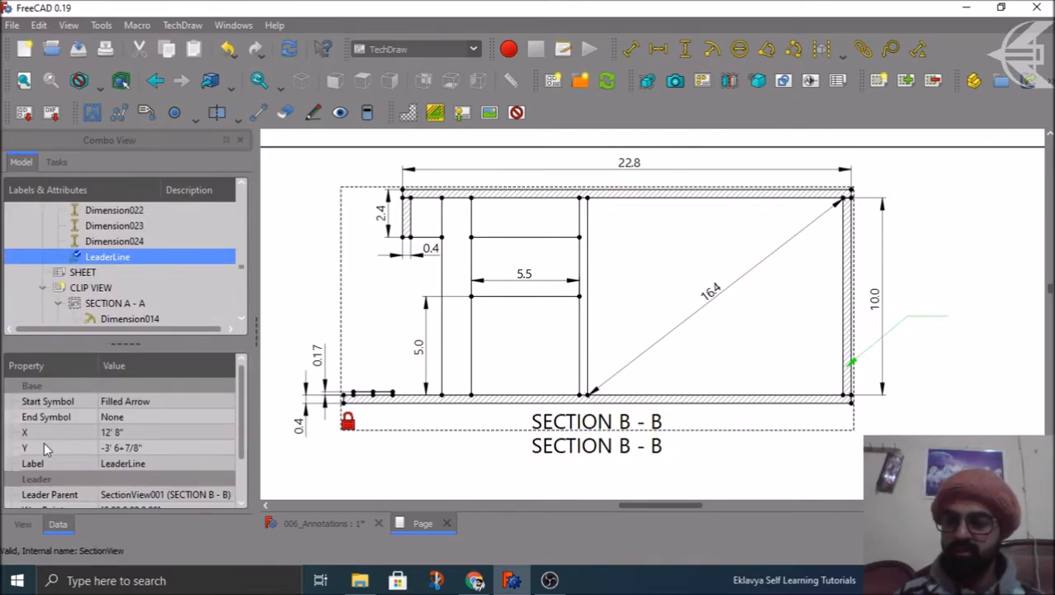
pyautogui.scroll(-1, 42, 480)
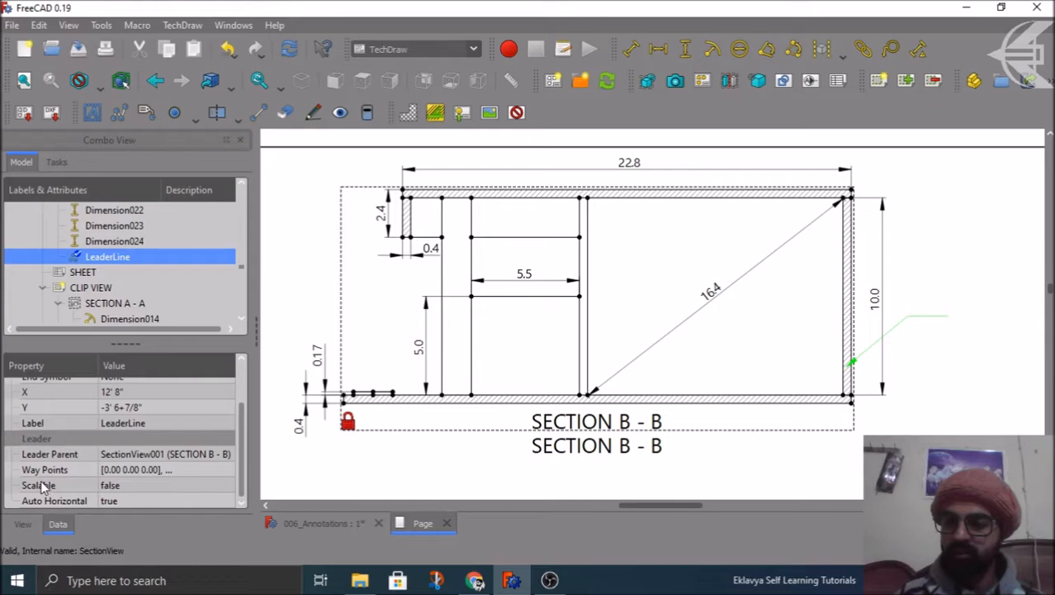
pyautogui.scroll(1, 18, 489)
pyautogui.scroll(-1, 7, 493)
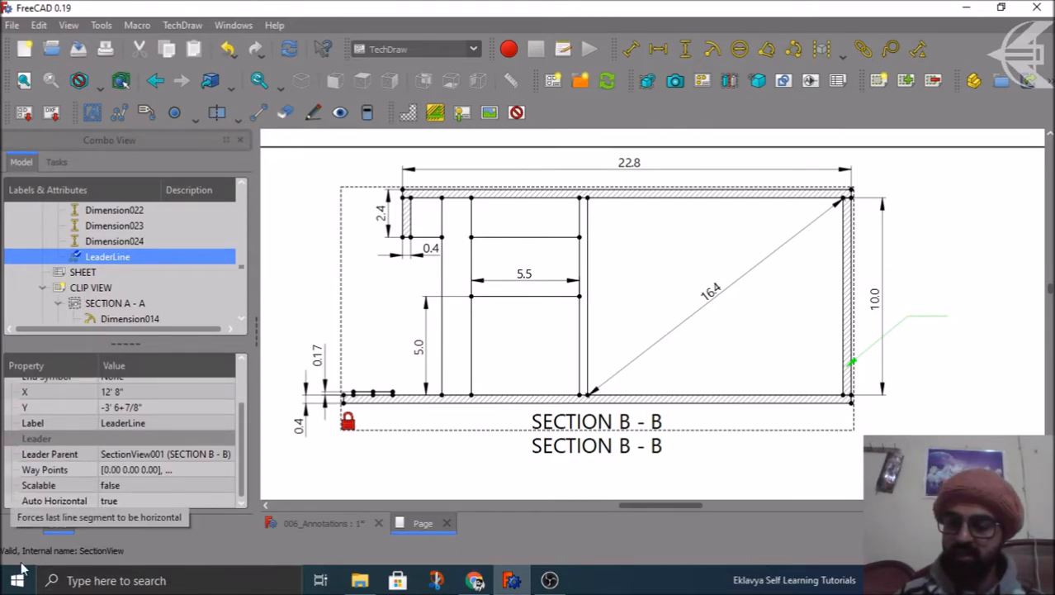
pyautogui.scroll(1, 33, 479)
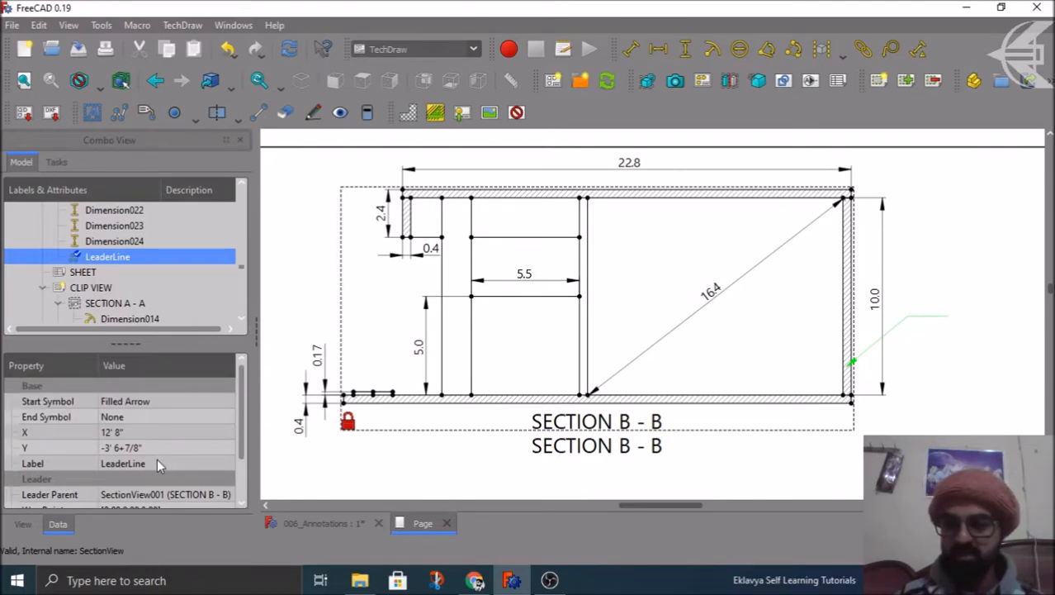
# - Review the leader line's view properties, including its line format, and check its data properties again
pyautogui.click(22, 529)
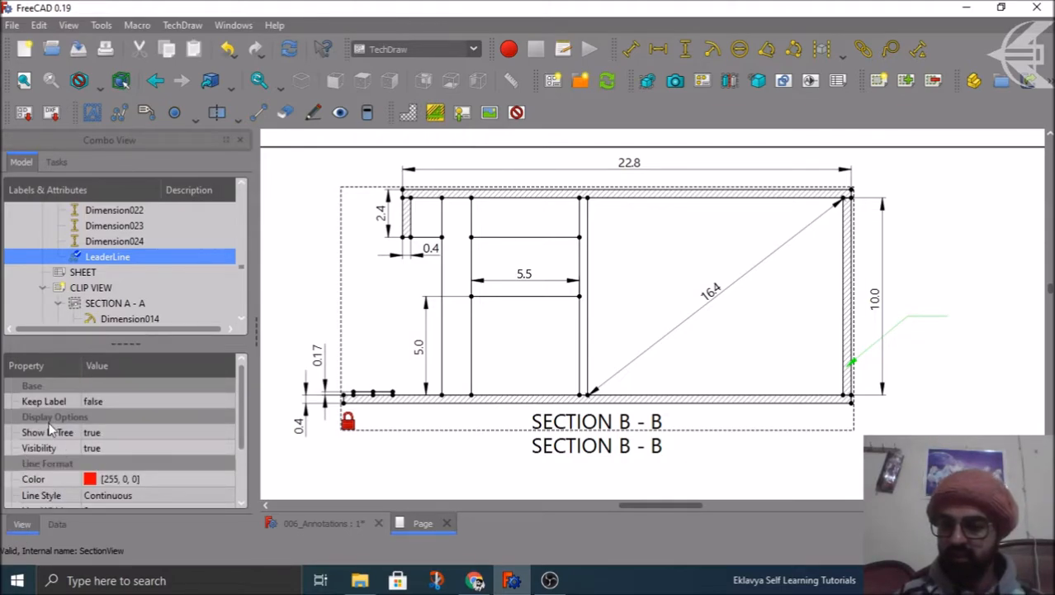
pyautogui.scroll(-2, 50, 423)
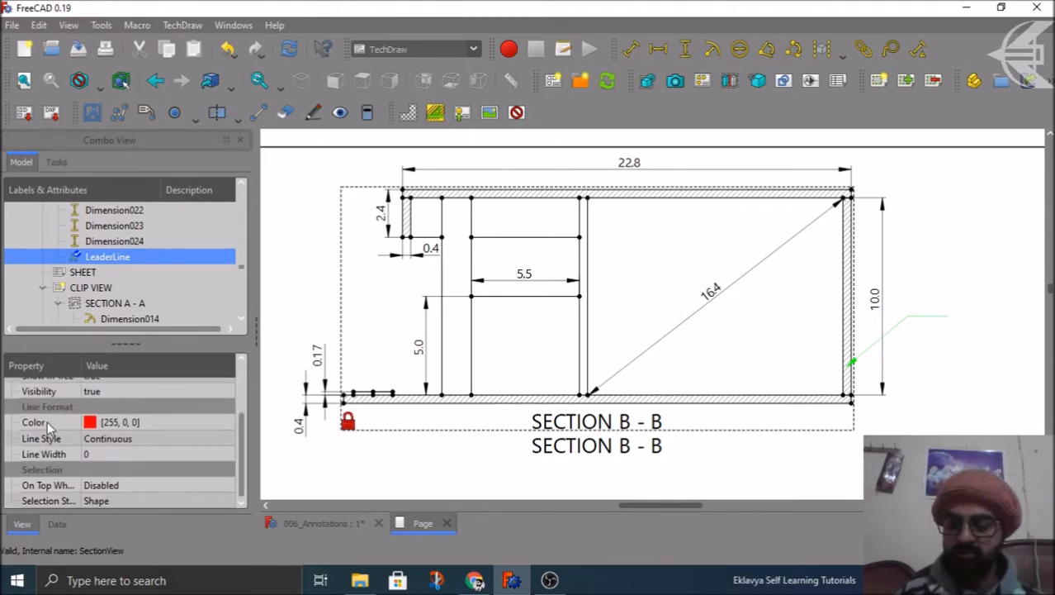
pyautogui.click(55, 525)
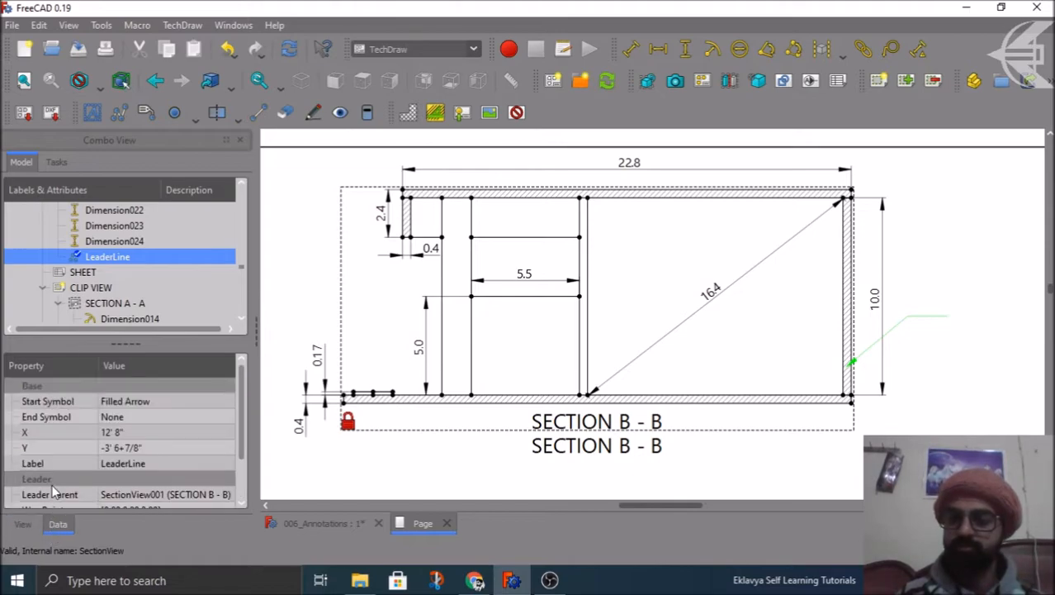
pyautogui.scroll(-2, 53, 490)
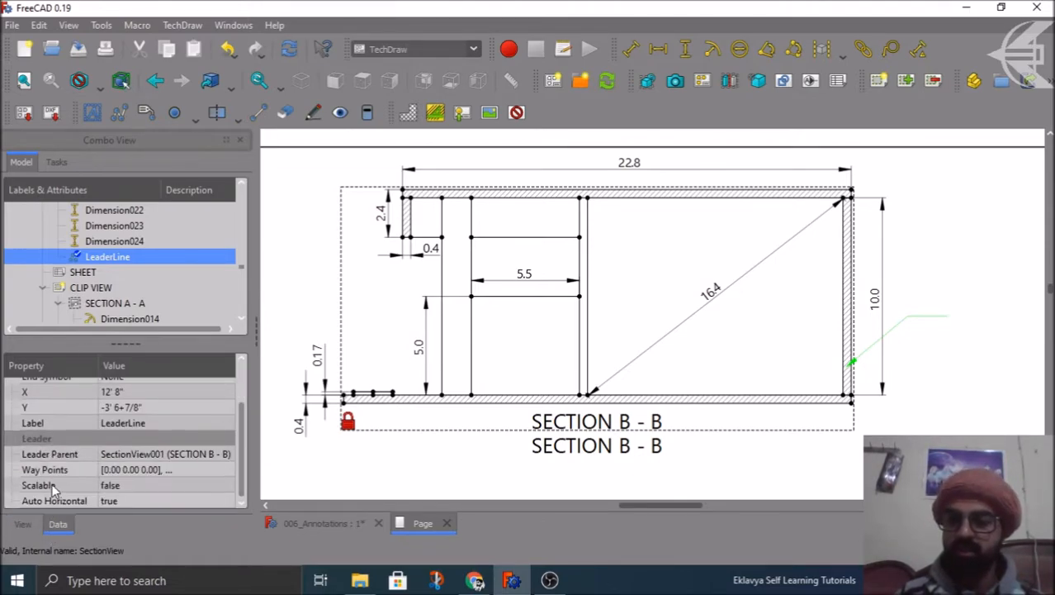
pyautogui.scroll(2, 52, 487)
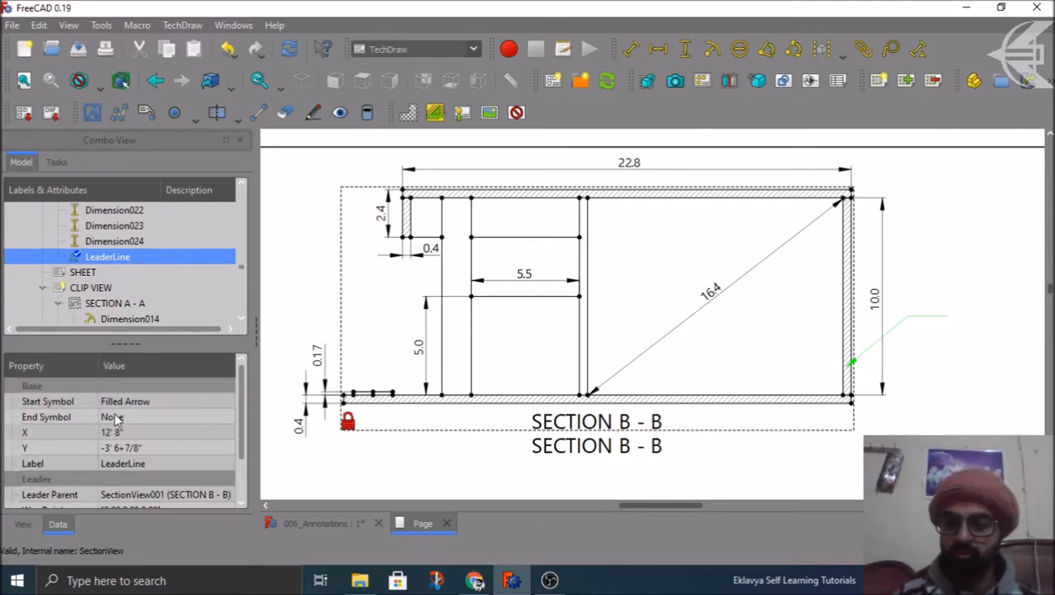
# - Change the leader line's start symbol to Dot and inspect it at the hatched wall
pyautogui.click(162, 401)
pyautogui.click(162, 401)
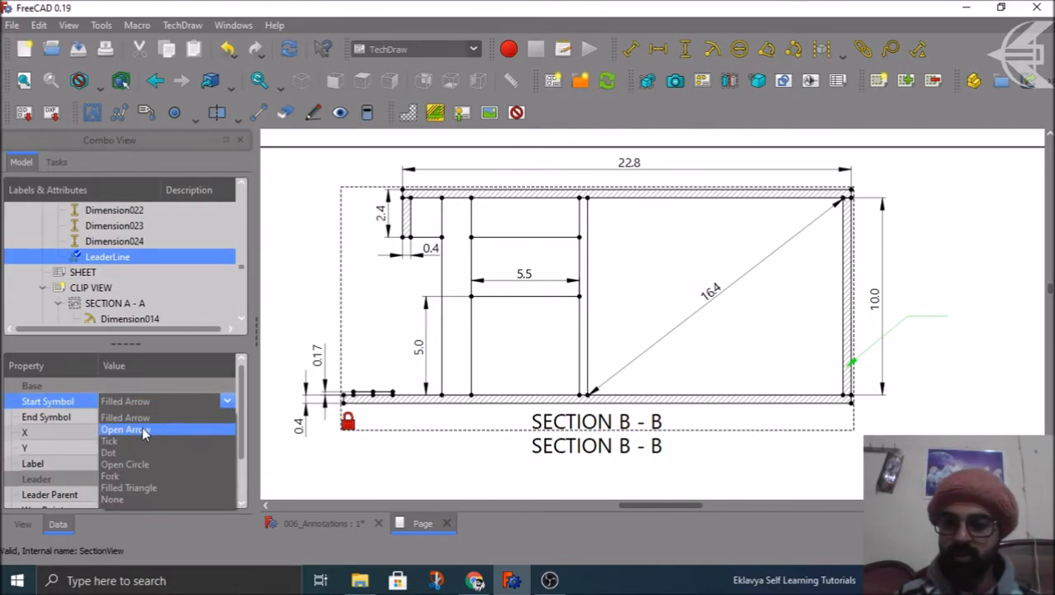
pyautogui.click(136, 452)
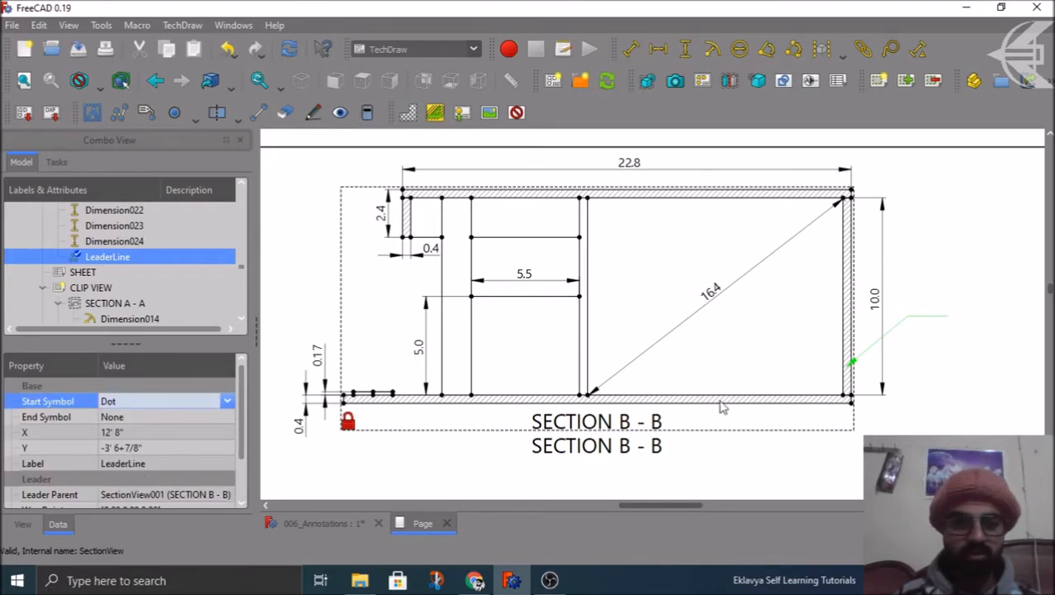
pyautogui.click(954, 396)
pyautogui.scroll(3, 923, 397)
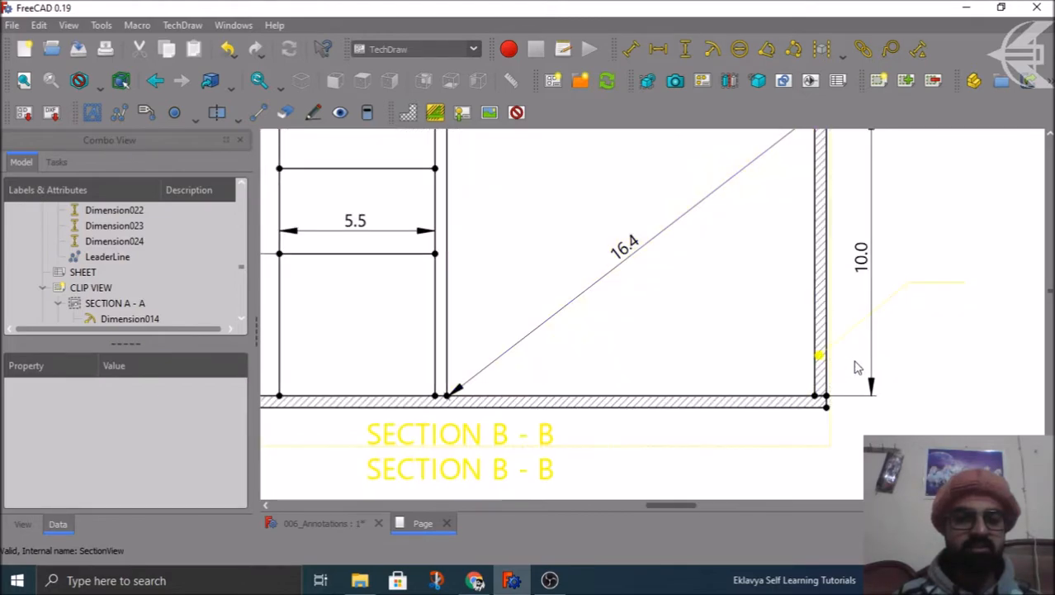
# - Set the leader line's start symbol back to Filled Arrow and leave nothing selected on the page
pyautogui.click(820, 357)
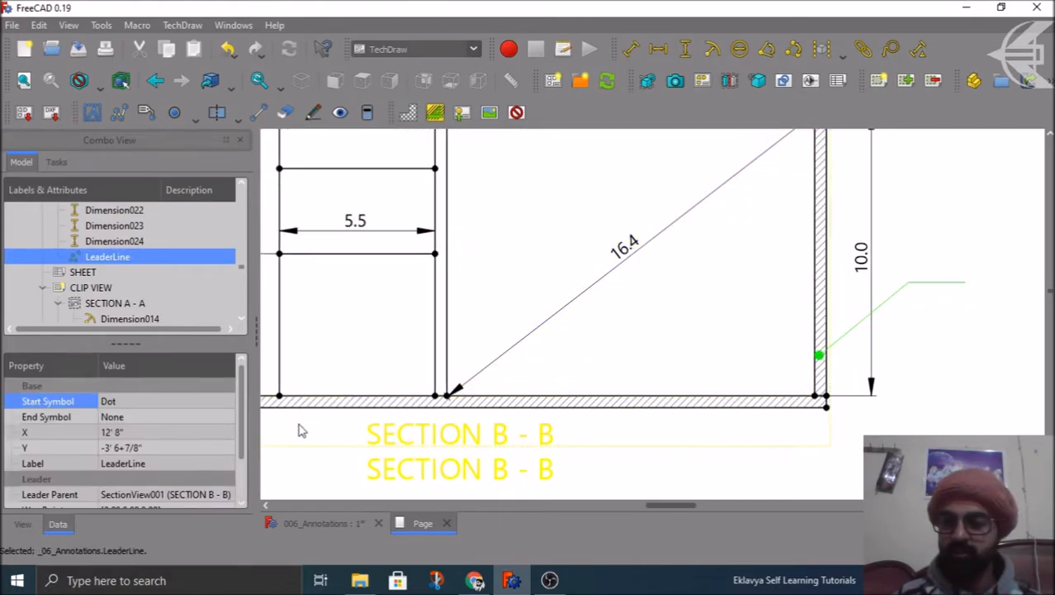
pyautogui.click(171, 398)
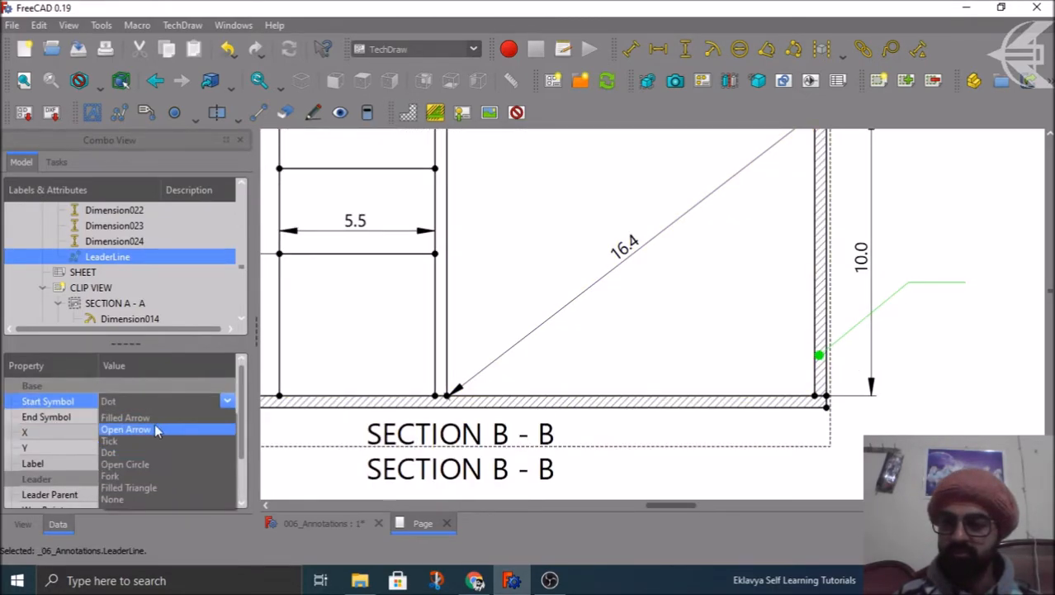
pyautogui.click(157, 418)
pyautogui.click(1049, 379)
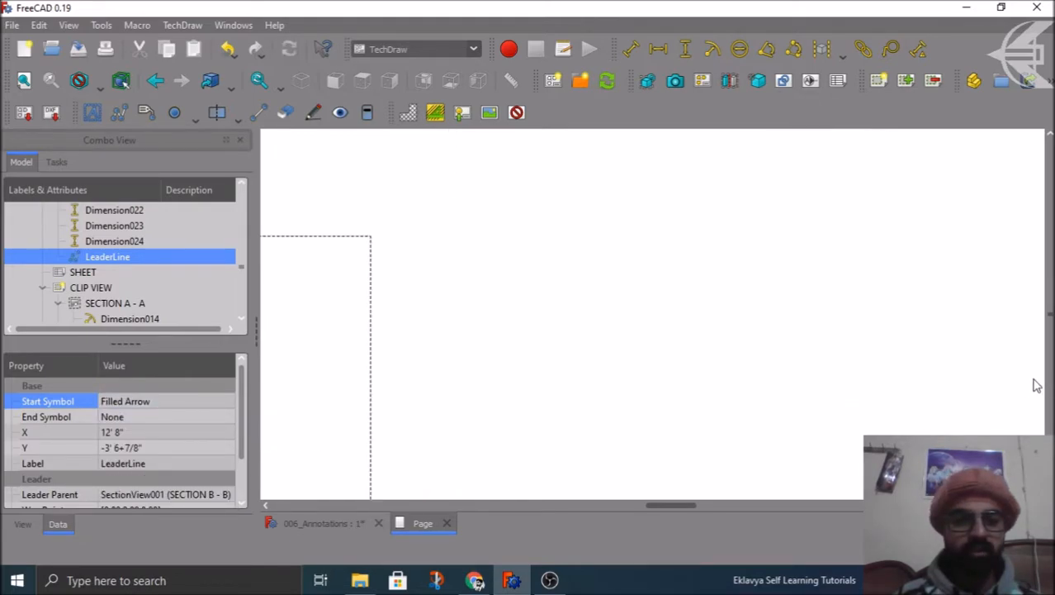
pyautogui.click(972, 381)
pyautogui.scroll(-1, 739, 224)
pyautogui.scroll(-3, 739, 229)
pyautogui.moveTo(791, 278); pyautogui.dragTo(651, 417, button='middle')
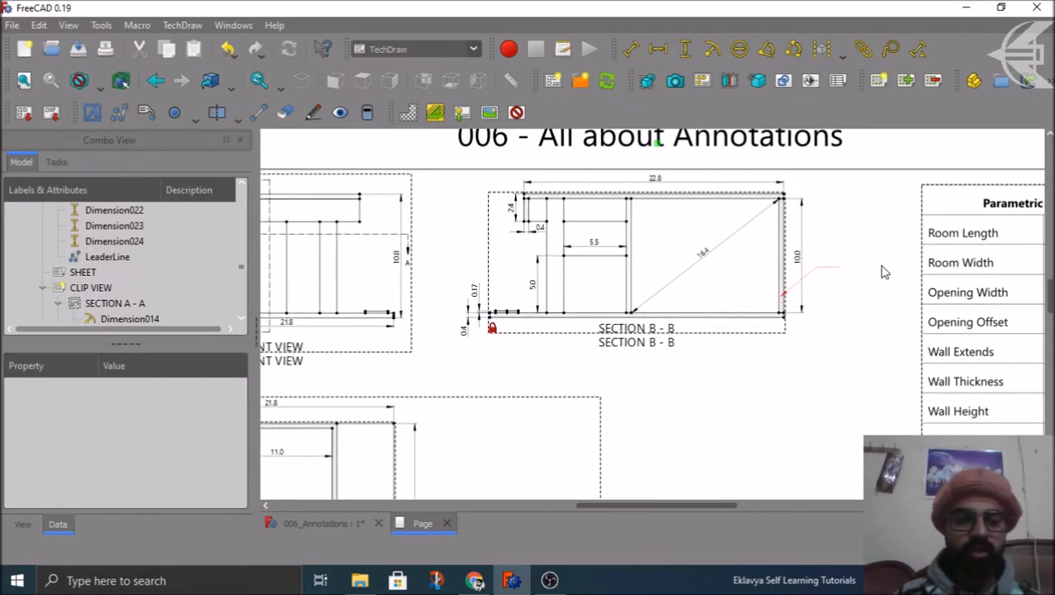
# - Insert a new text annotation and place it at the horizontal end of Section B - B's leader line
pyautogui.scroll(4, 886, 271)
pyautogui.moveTo(798, 367); pyautogui.dragTo(805, 372, button='middle')
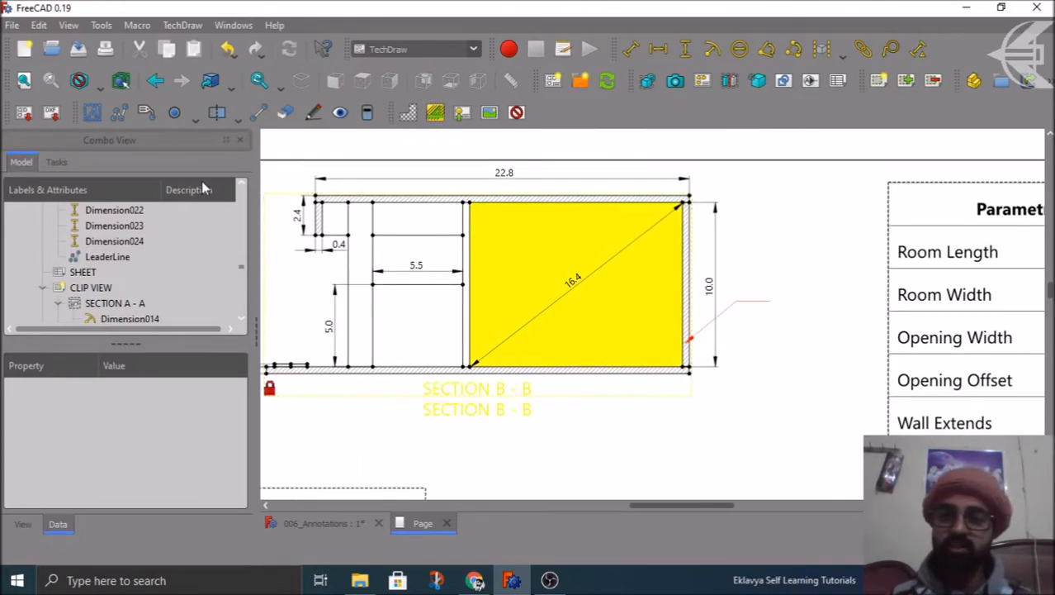
pyautogui.click(89, 116)
pyautogui.scroll(-3, 801, 199)
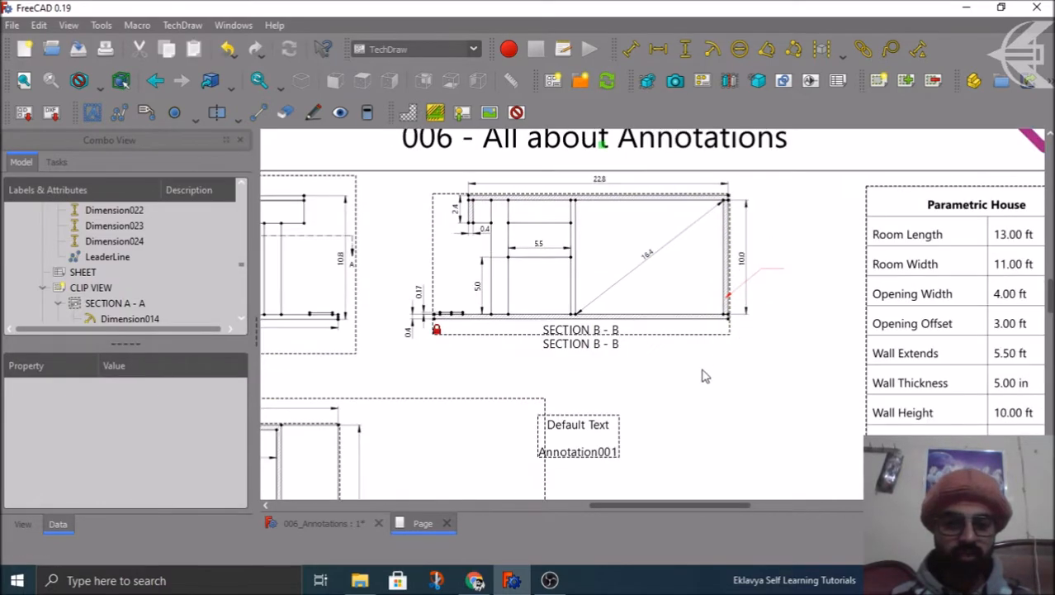
pyautogui.moveTo(589, 455)
pyautogui.mouseDown()
pyautogui.moveTo(831, 354)
pyautogui.moveTo(851, 286)
pyautogui.moveTo(839, 277)
pyautogui.moveTo(825, 287)
pyautogui.mouseUp()
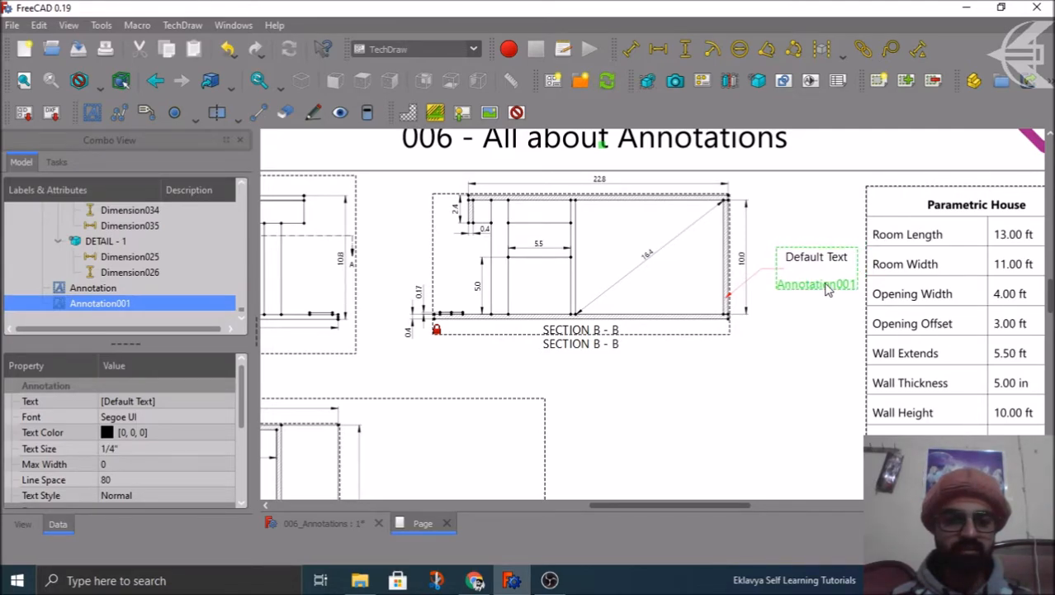
# - Replace the new annotation's default text with "Need to resize the wall."
pyautogui.click(174, 401)
pyautogui.click(227, 401)
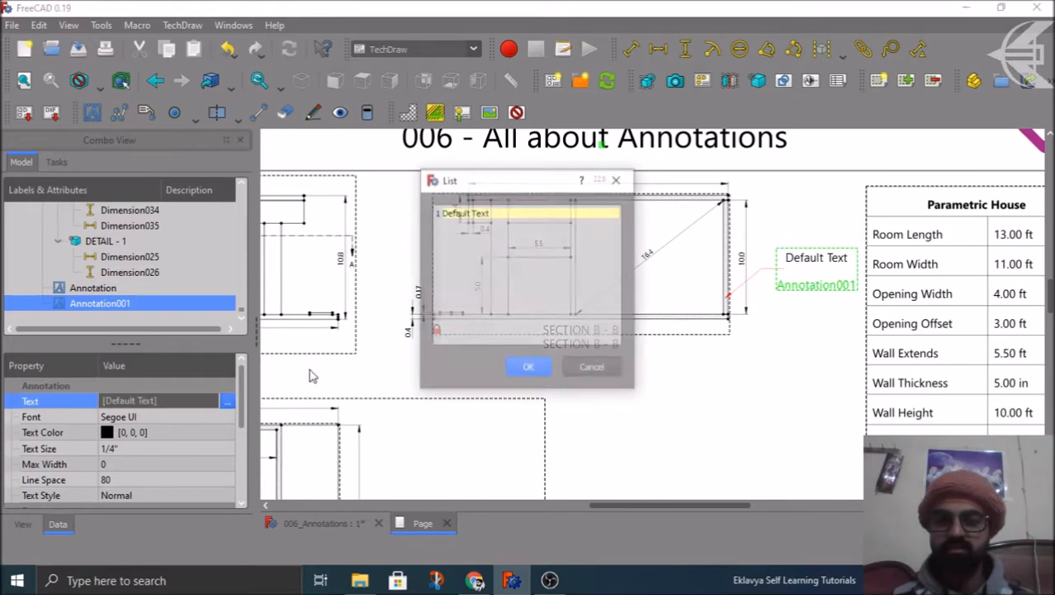
pyautogui.doubleClick(498, 213)
pyautogui.hotkey('ctrl', 'a')
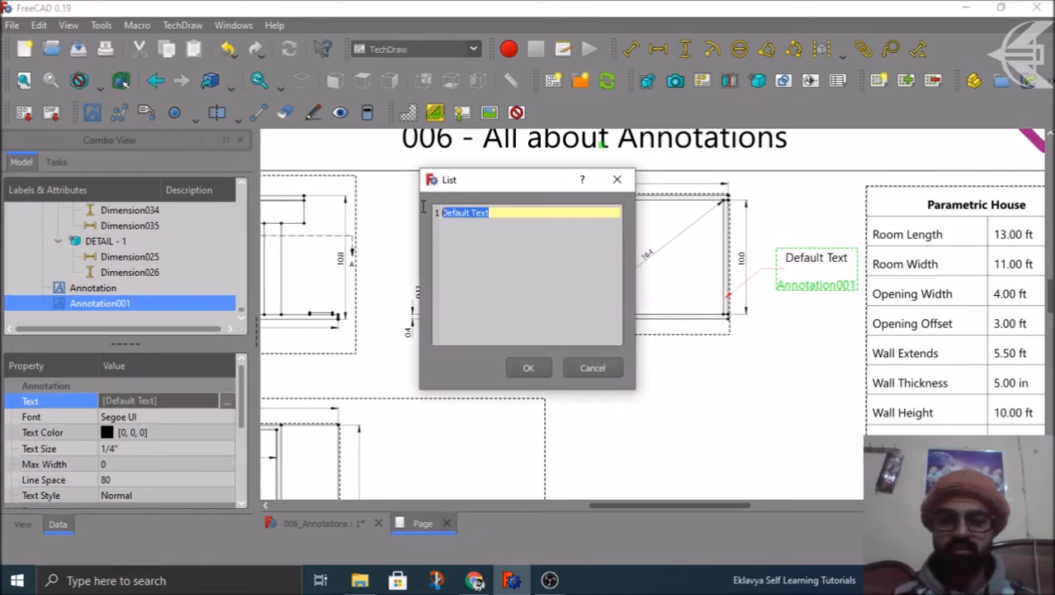
pyautogui.write('Nee')
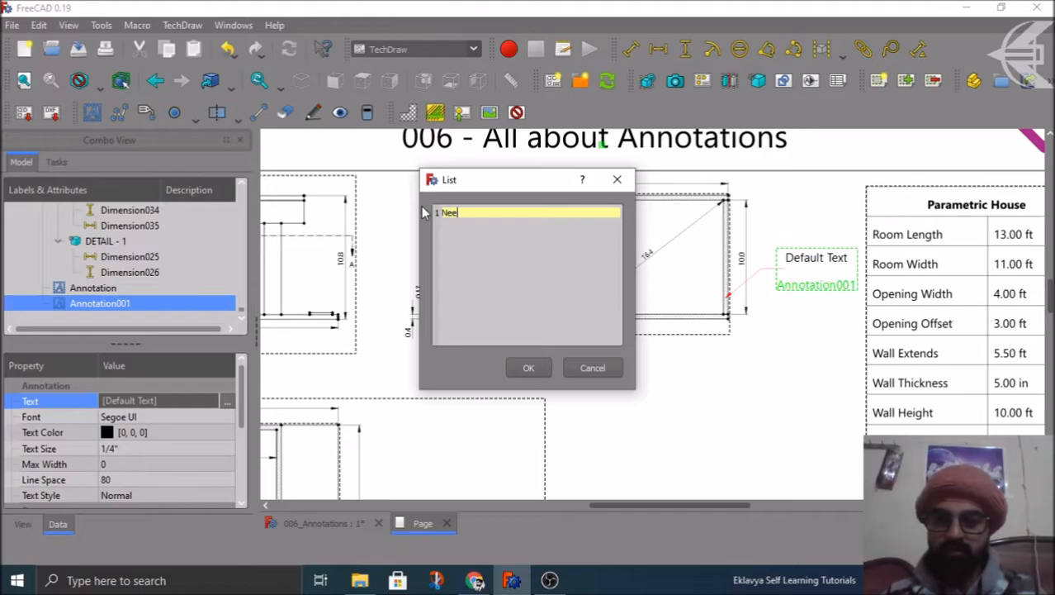
pyautogui.write('d to resize the')
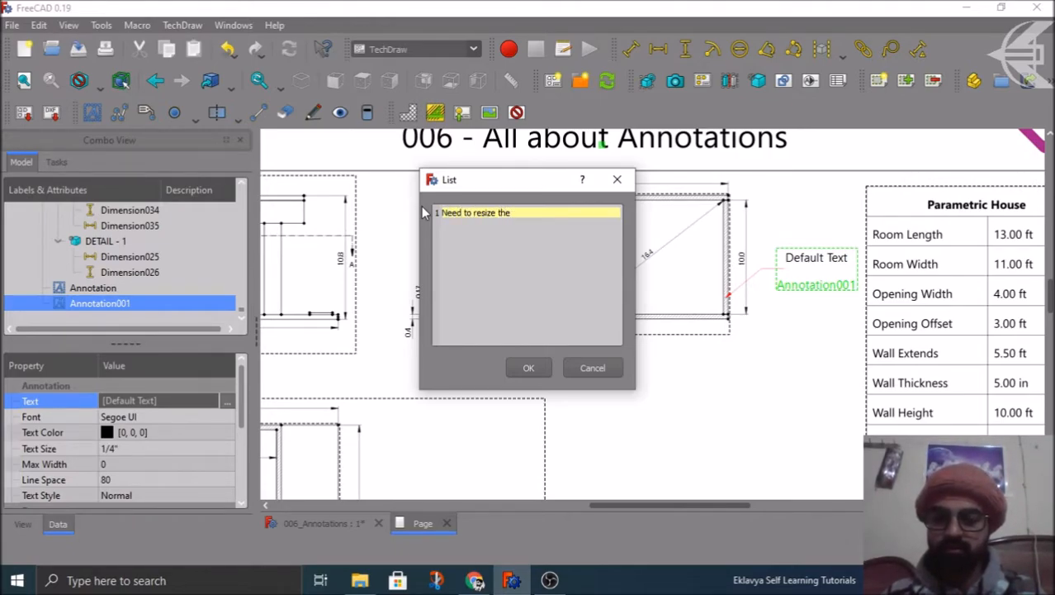
pyautogui.write(' wall')
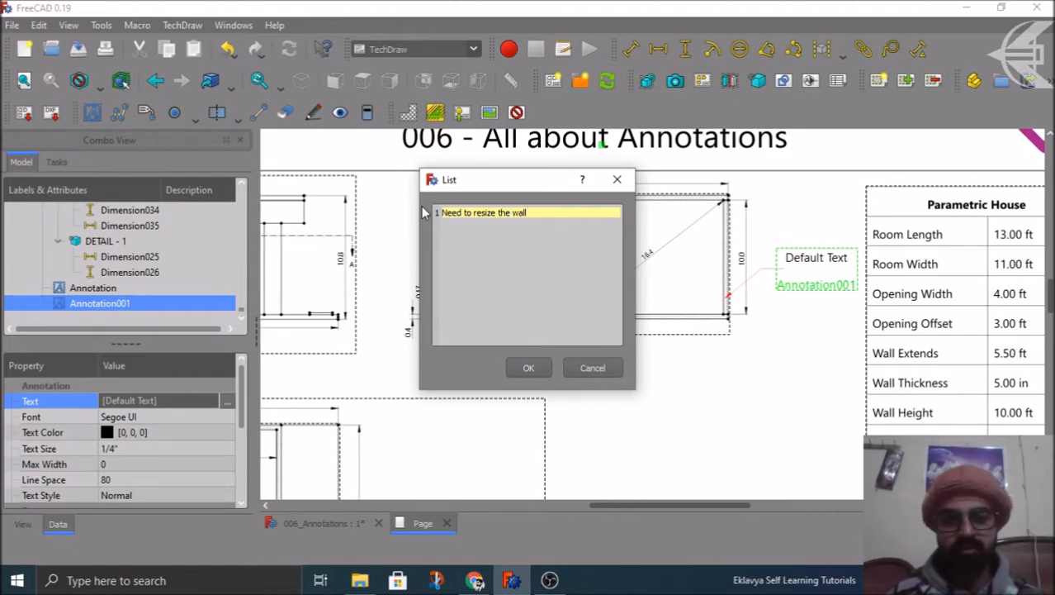
pyautogui.write('.')
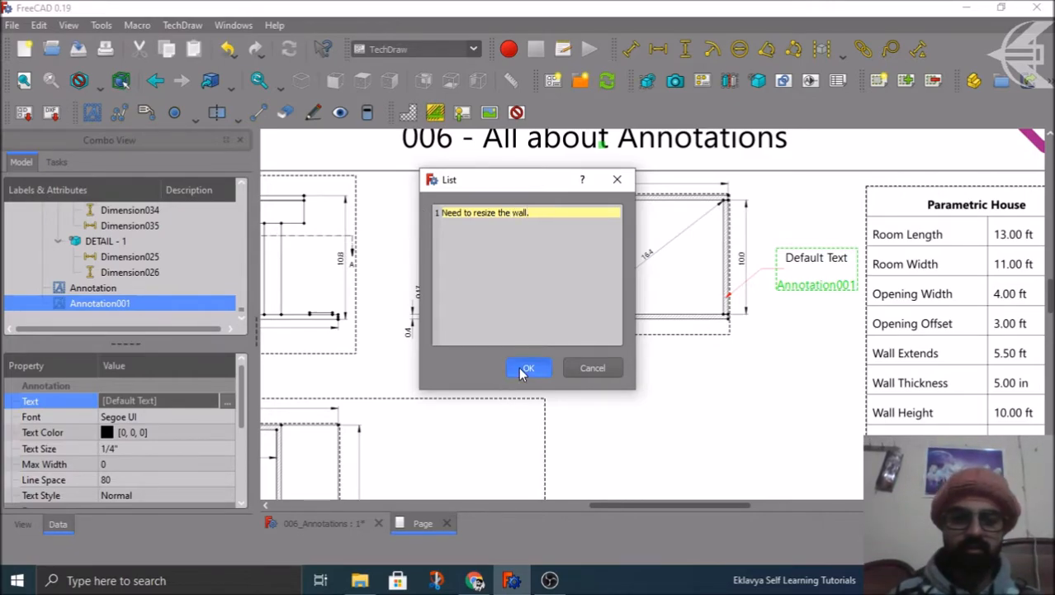
pyautogui.click(528, 368)
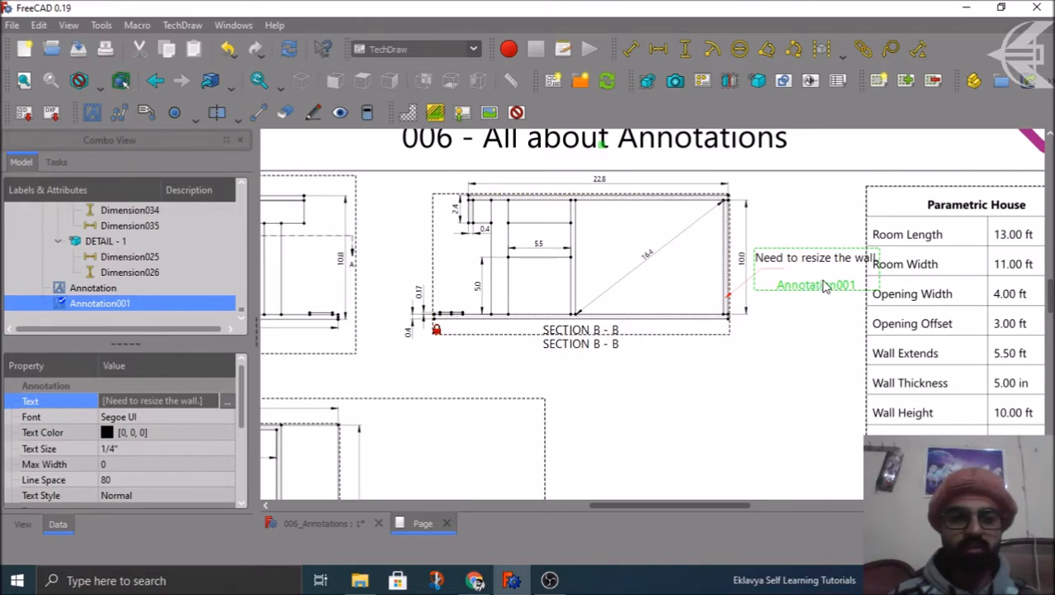
# - Change the new annotation's text to two lines, "Need to resize" and "the wall thickness."
pyautogui.click(227, 401)
pyautogui.moveTo(543, 216); pyautogui.dragTo(497, 217)
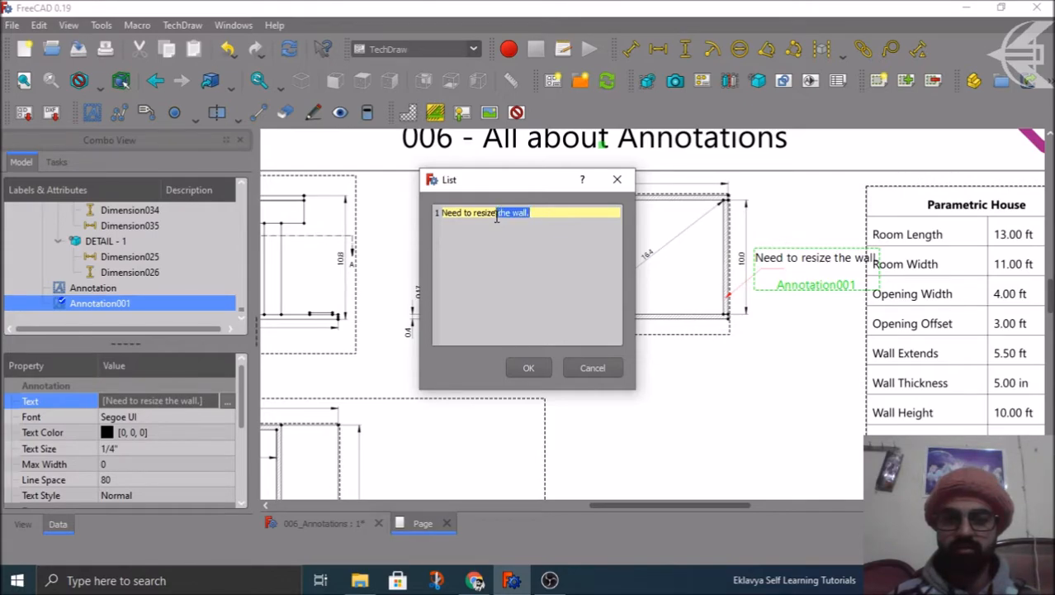
pyautogui.press('BackSpace')
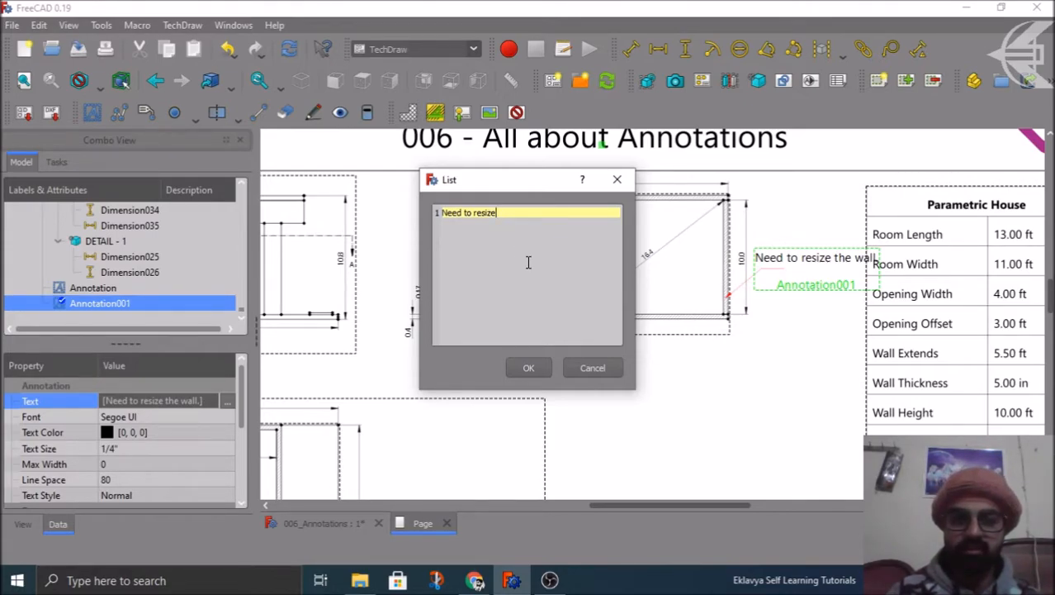
pyautogui.press('Return')
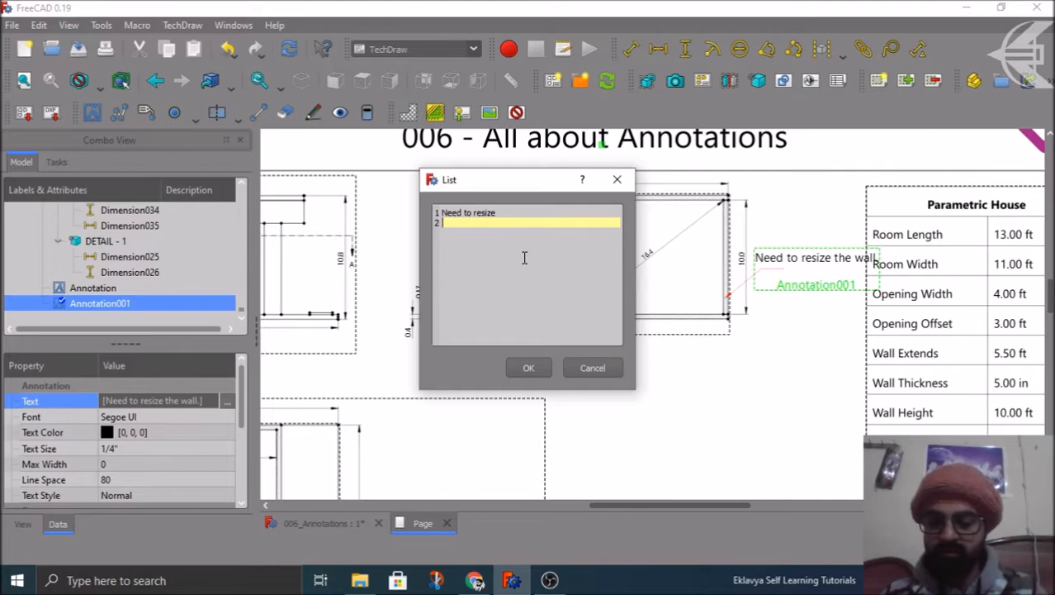
pyautogui.write('the wall')
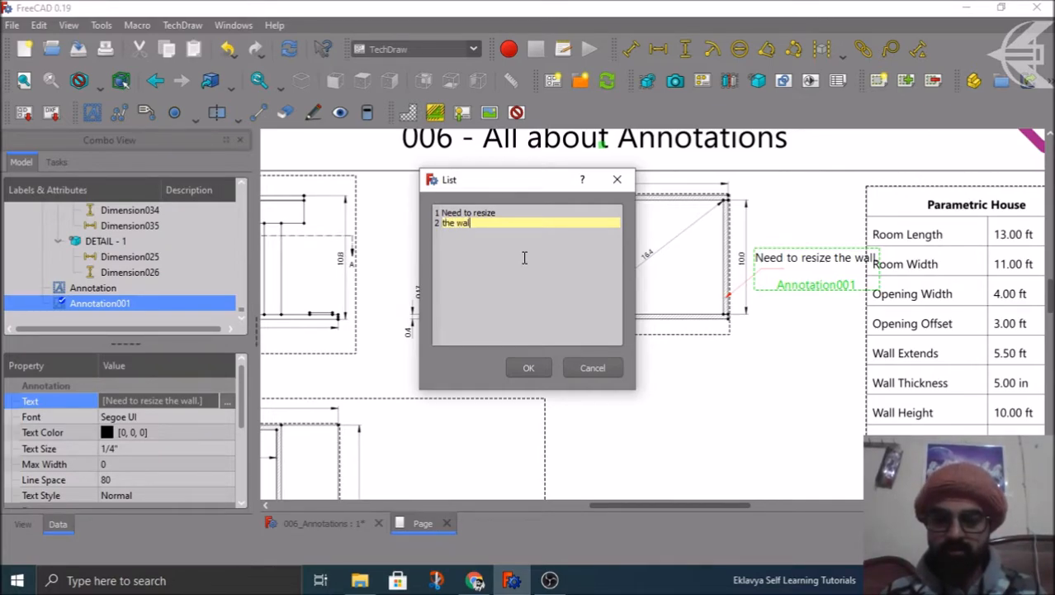
pyautogui.write(' th')
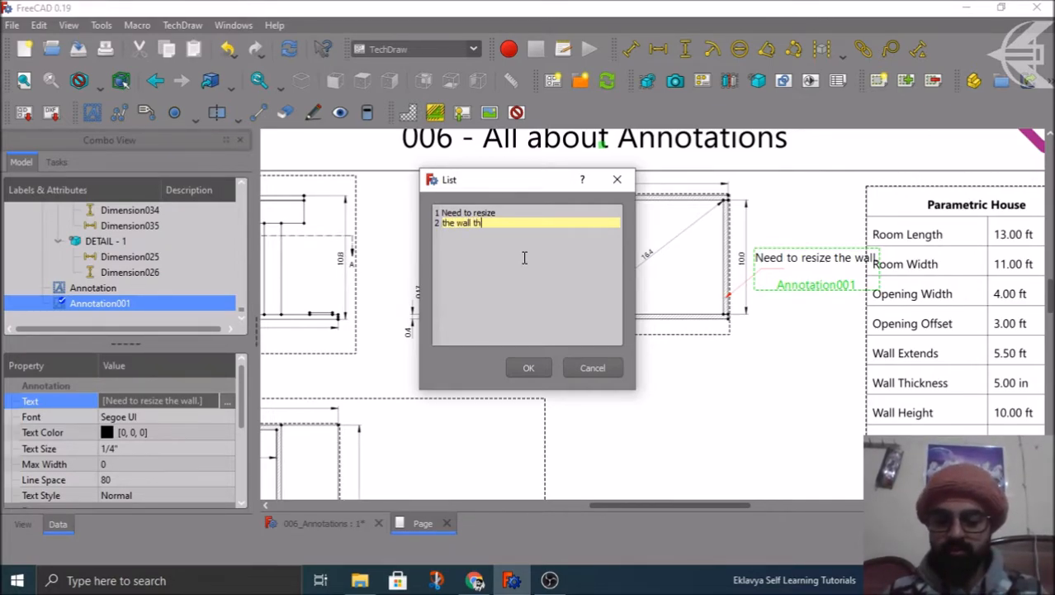
pyautogui.write('ickness.')
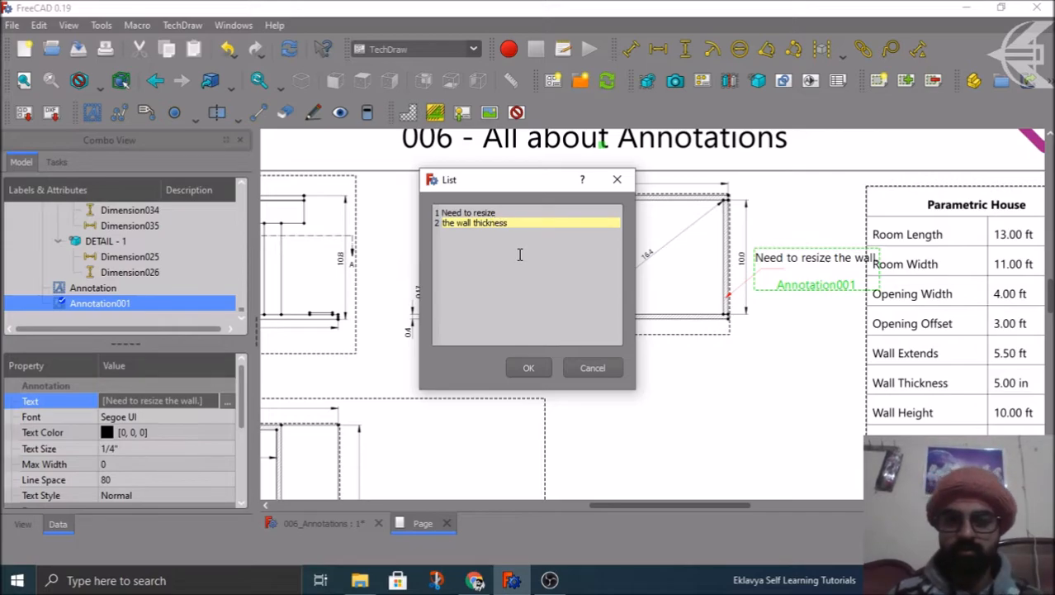
pyautogui.click(529, 368)
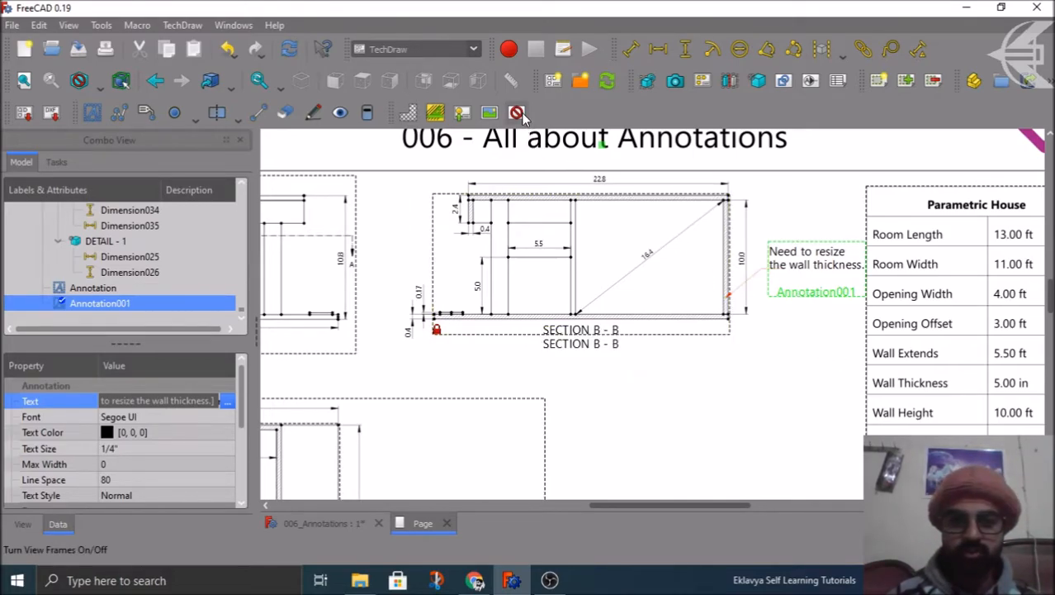
# - Move the wall thickness note slightly down beside the leader line, to about X 1' 4+5/8", Y 11+1/2", and lock its position
pyautogui.scroll(4, 844, 283)
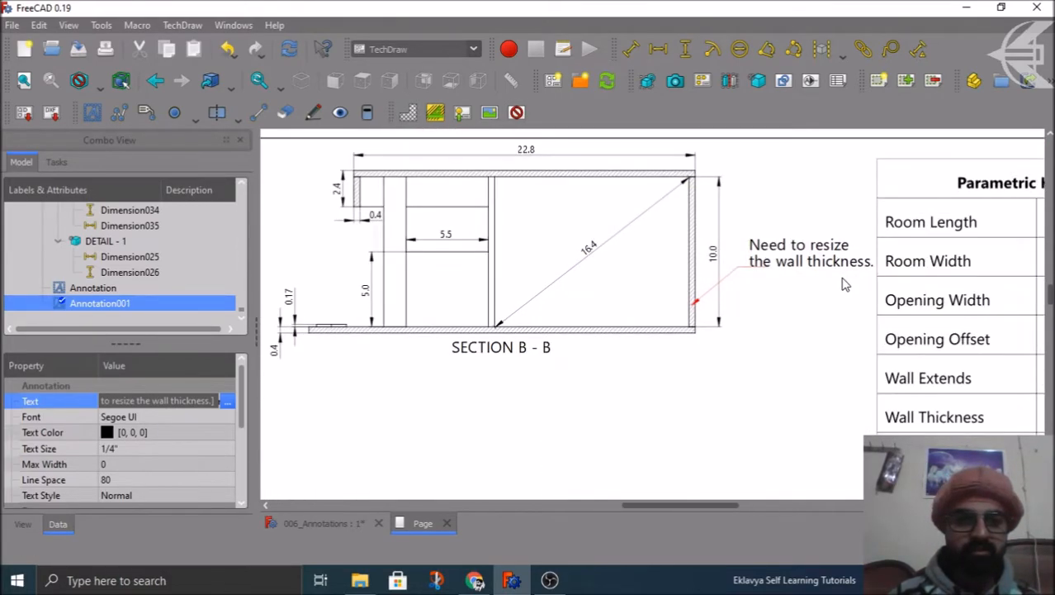
pyautogui.click(516, 112)
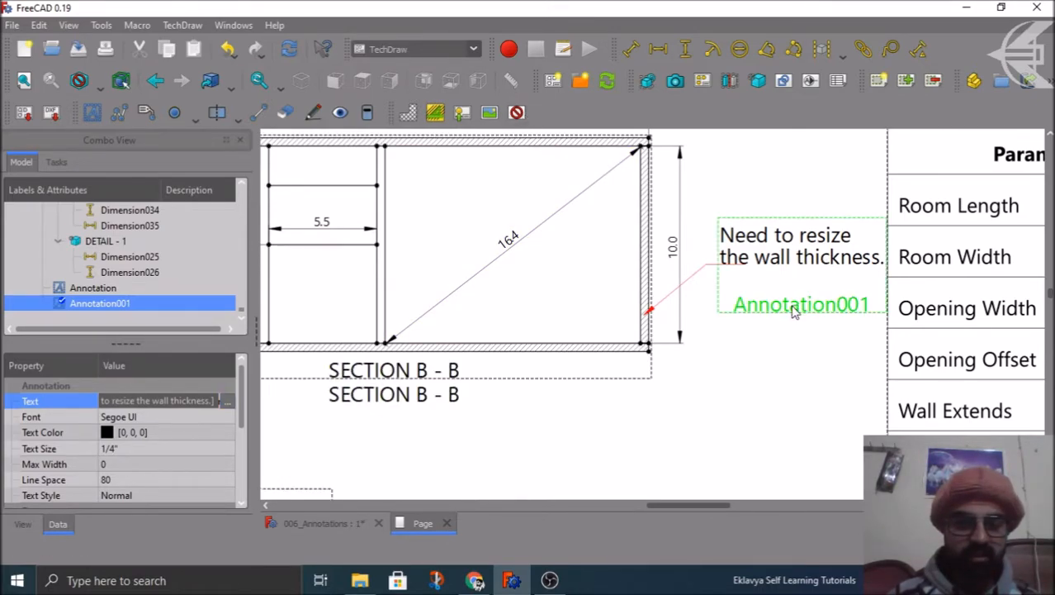
pyautogui.moveTo(797, 321)
pyautogui.mouseDown()
pyautogui.moveTo(800, 332)
pyautogui.moveTo(787, 329)
pyautogui.mouseUp()
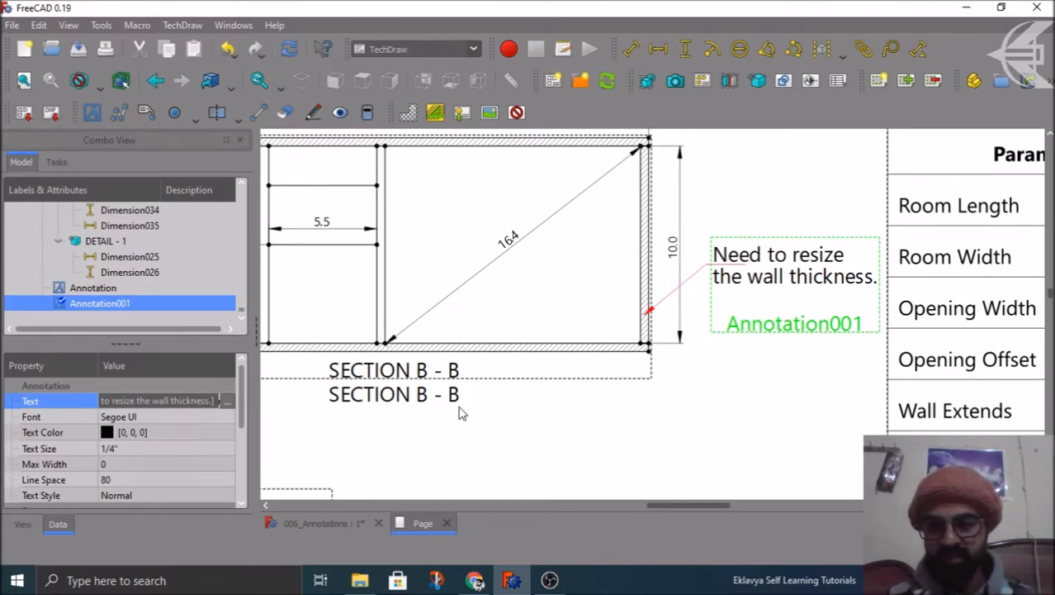
pyautogui.scroll(-1, 64, 449)
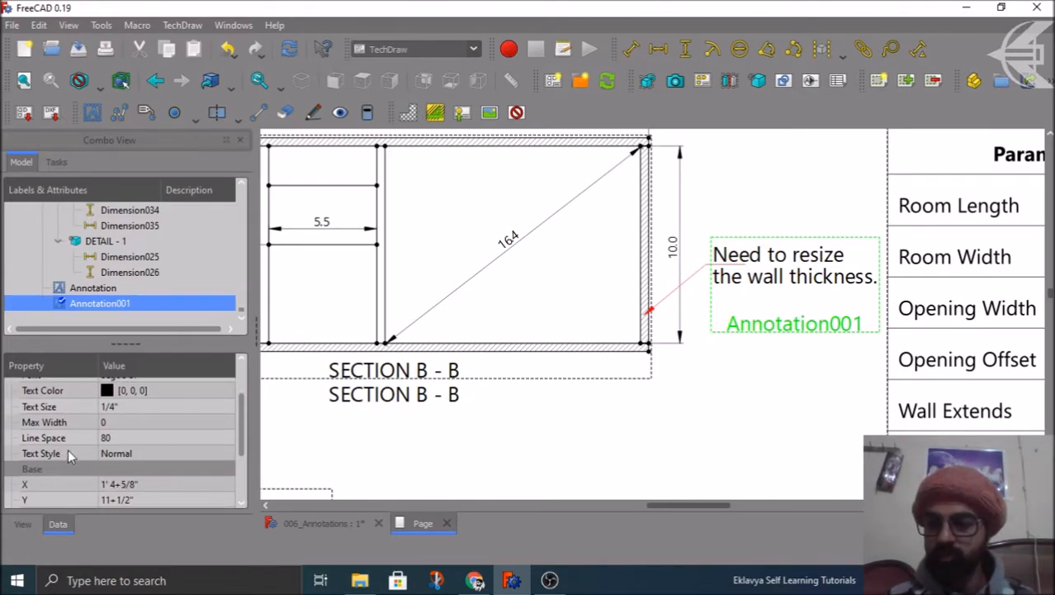
pyautogui.scroll(-2, 59, 423)
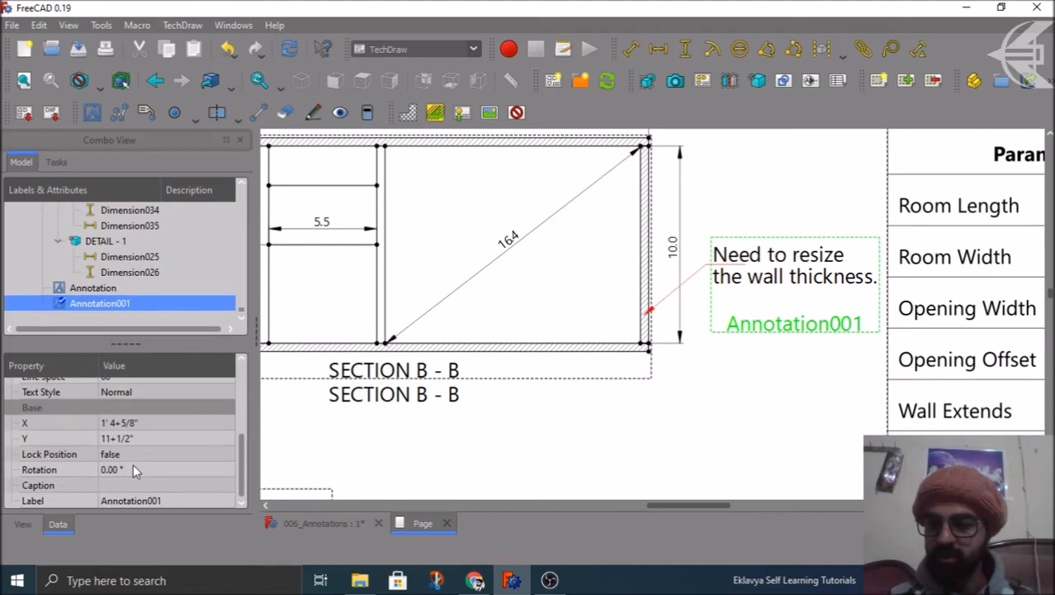
pyautogui.click(137, 454)
pyautogui.click(123, 481)
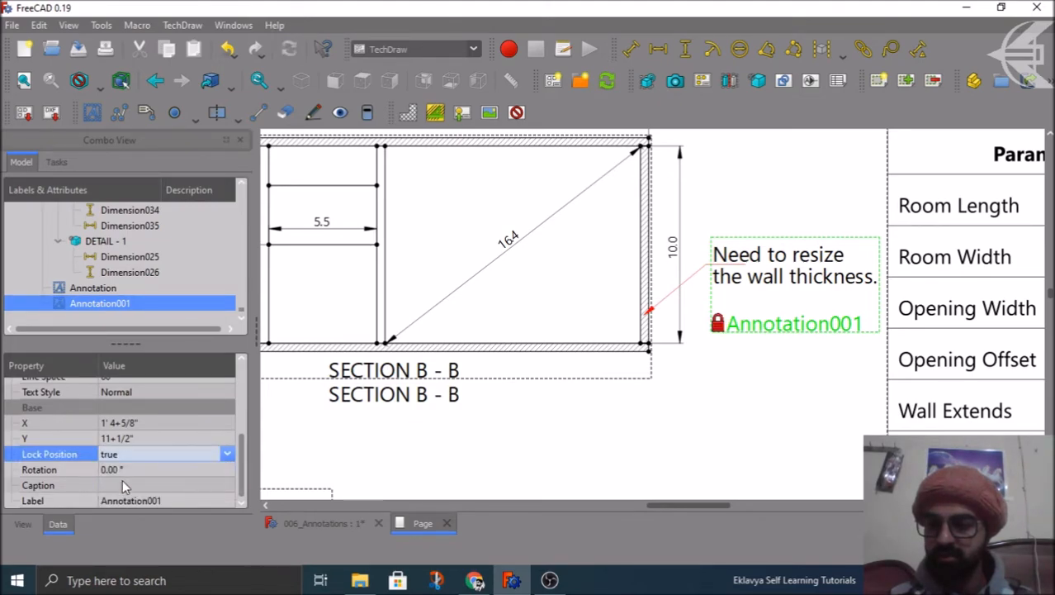
pyautogui.click(539, 464)
# - Hide the view frames and check how the wall thickness note sits against Section B - B's leader line
pyautogui.click(517, 113)
pyautogui.click(519, 118)
pyautogui.scroll(2, 780, 262)
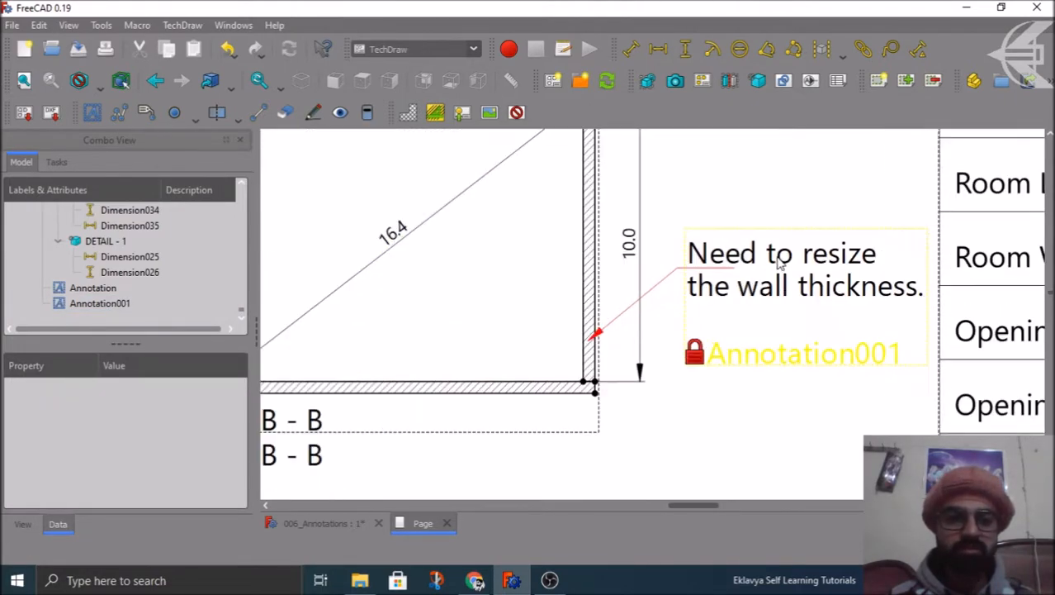
pyautogui.click(797, 367)
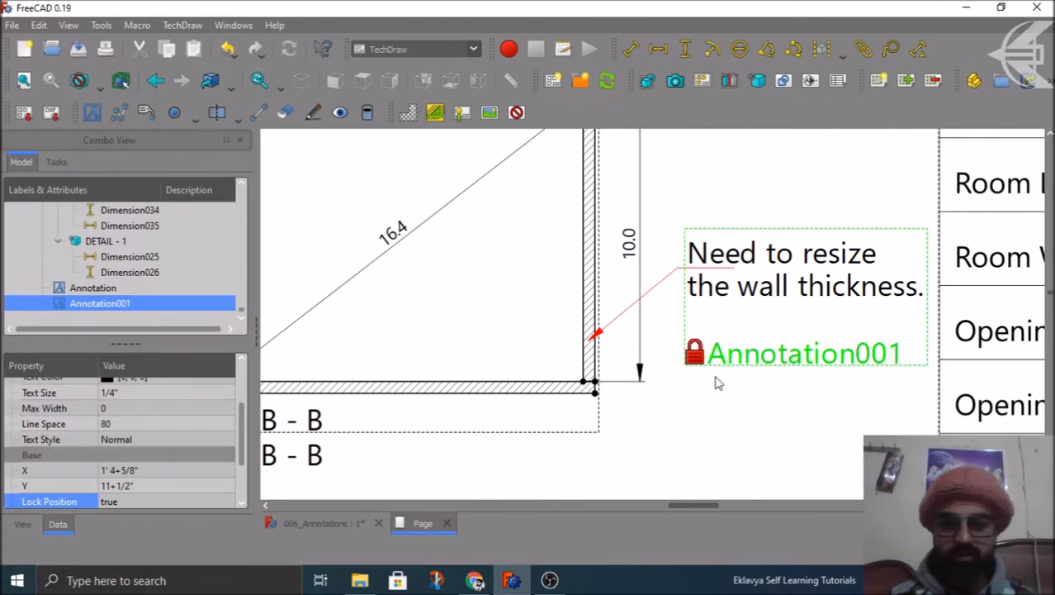
pyautogui.click(729, 455)
pyautogui.click(517, 113)
pyautogui.scroll(-8, 697, 263)
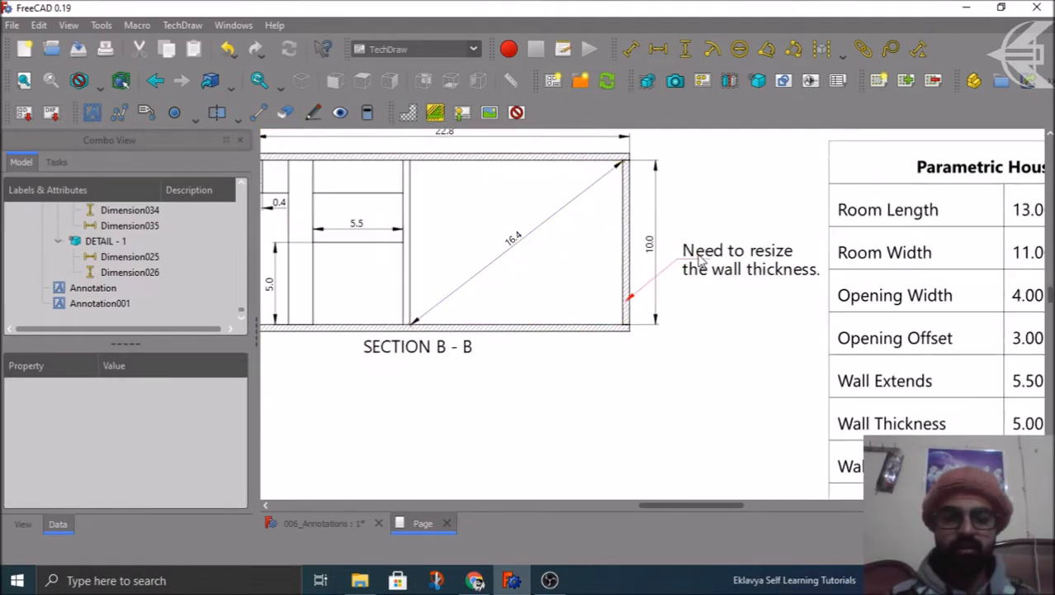
pyautogui.scroll(-1, 700, 281)
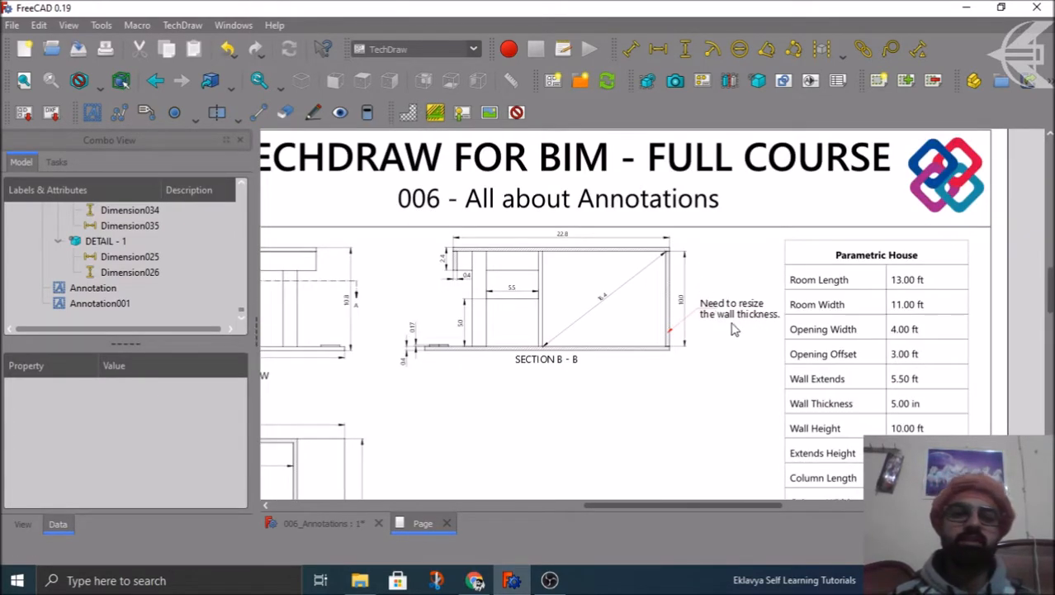
# - Show the view frames again and set the wall thickness note's text color to red
pyautogui.scroll(4, 743, 330)
pyautogui.click(517, 112)
pyautogui.click(764, 314)
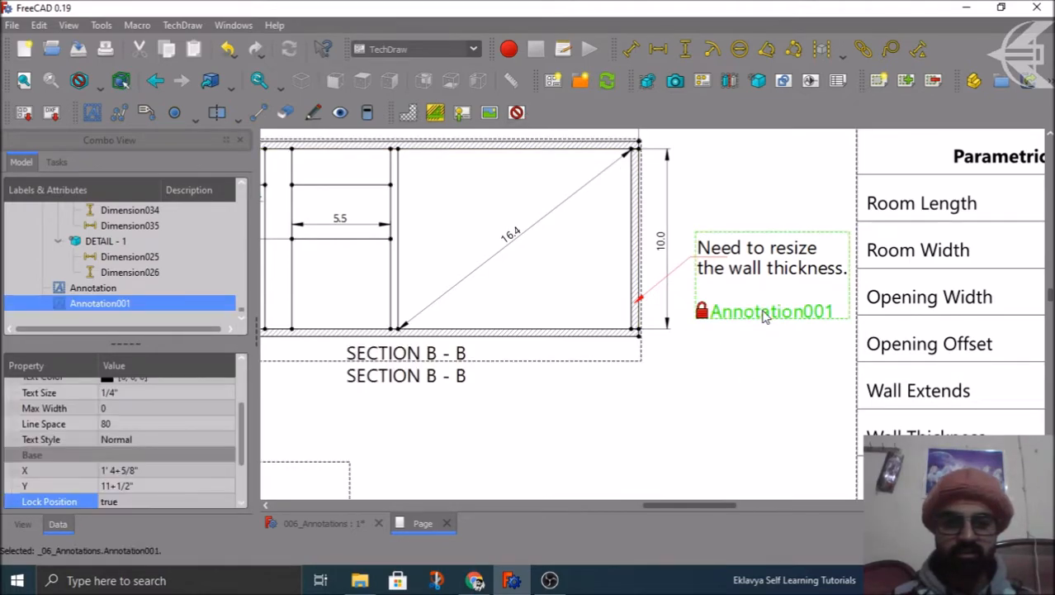
pyautogui.scroll(1, 55, 460)
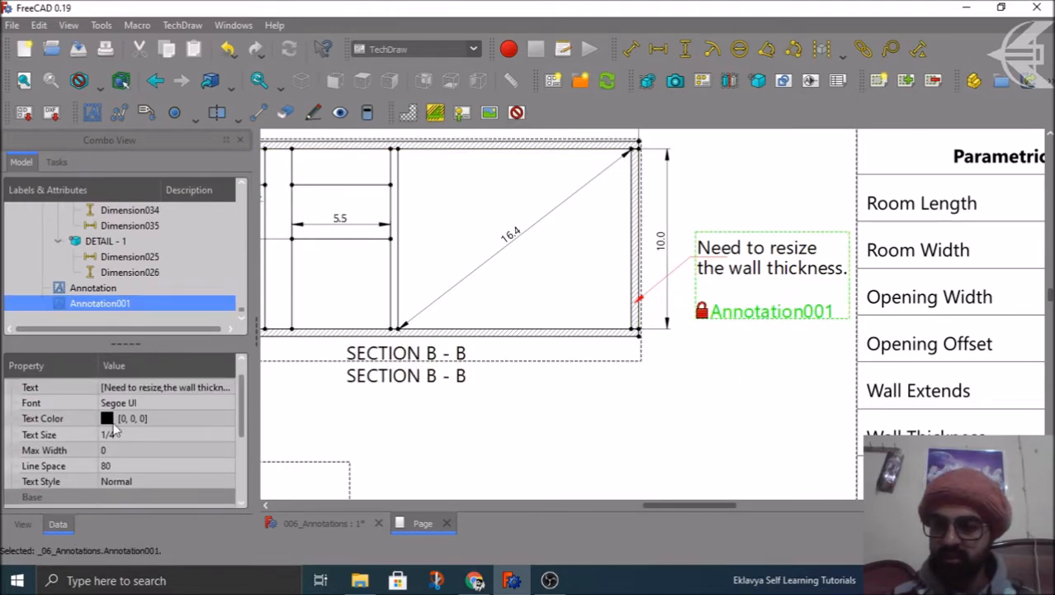
pyautogui.click(135, 419)
pyautogui.click(136, 424)
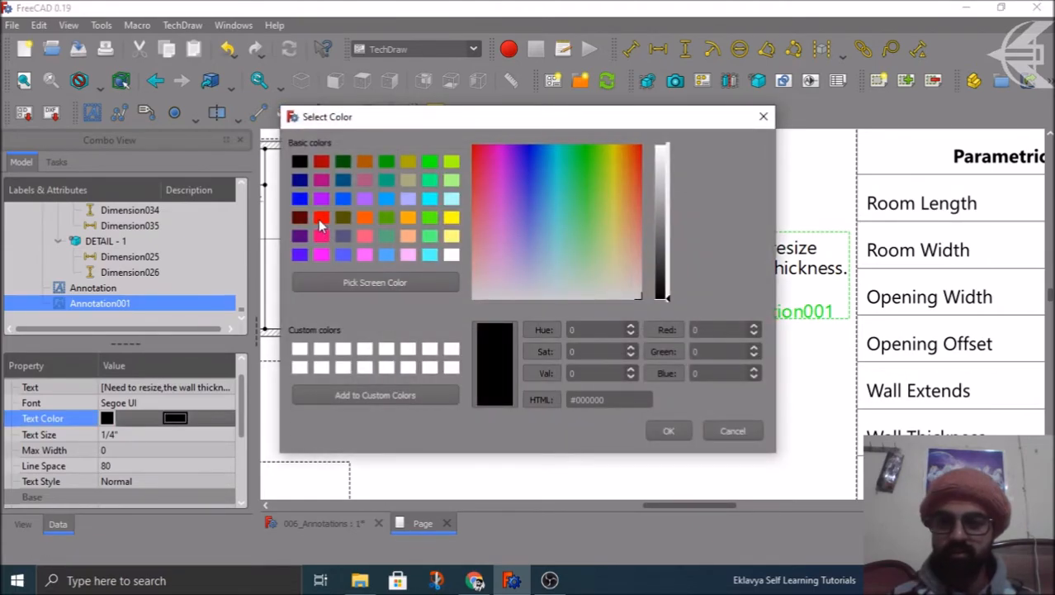
pyautogui.click(321, 217)
pyautogui.click(665, 432)
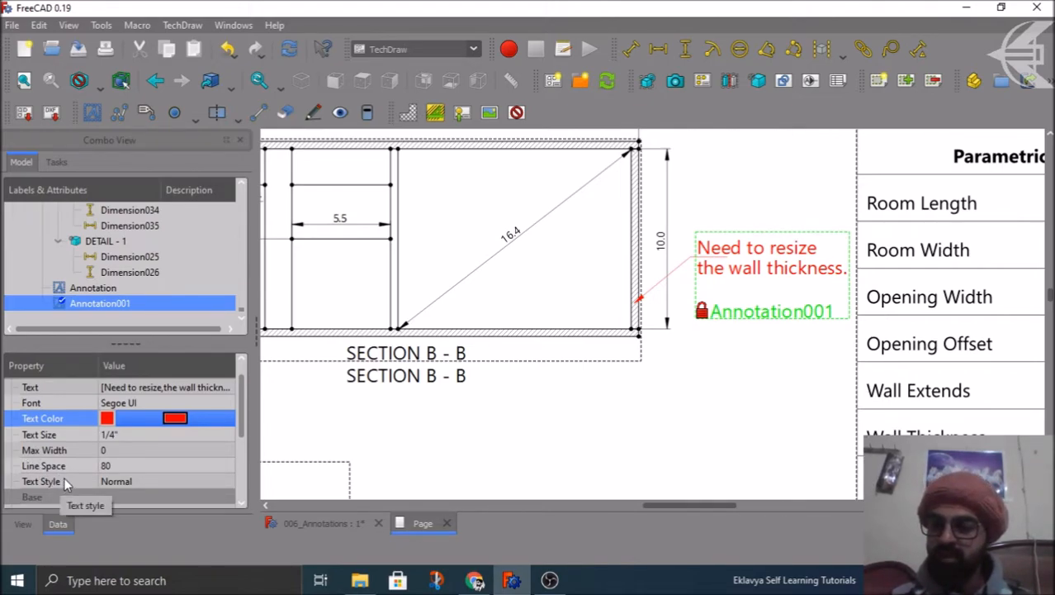
# - Unlock the wall thickness note and nudge it slightly away from the leader line's bend, to about X 1' 4+3/4", Y 11+5/8"
pyautogui.scroll(-2, 64, 476)
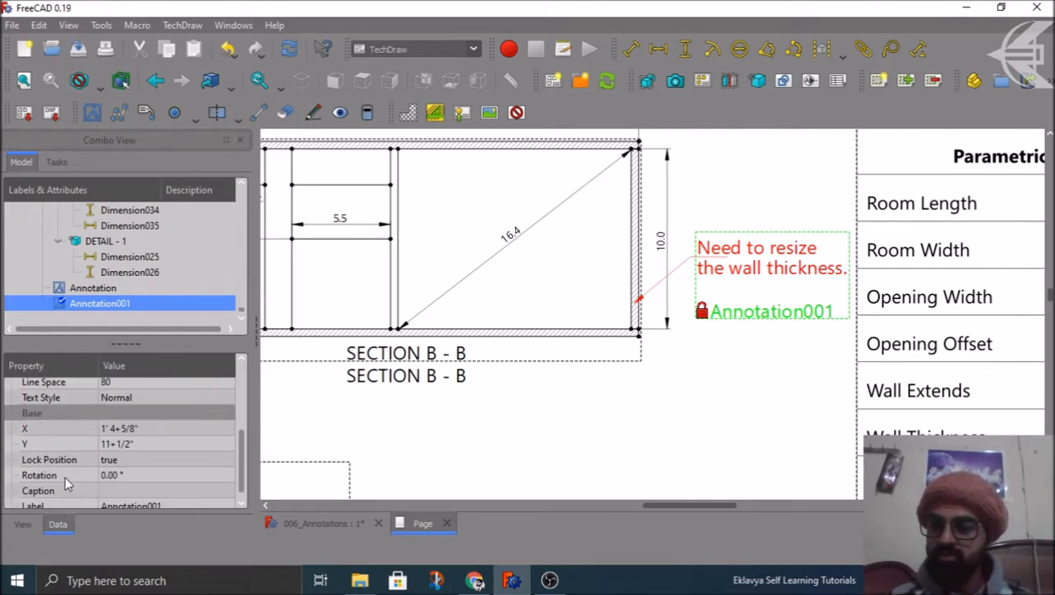
pyautogui.click(145, 458)
pyautogui.click(134, 482)
pyautogui.scroll(2, 873, 264)
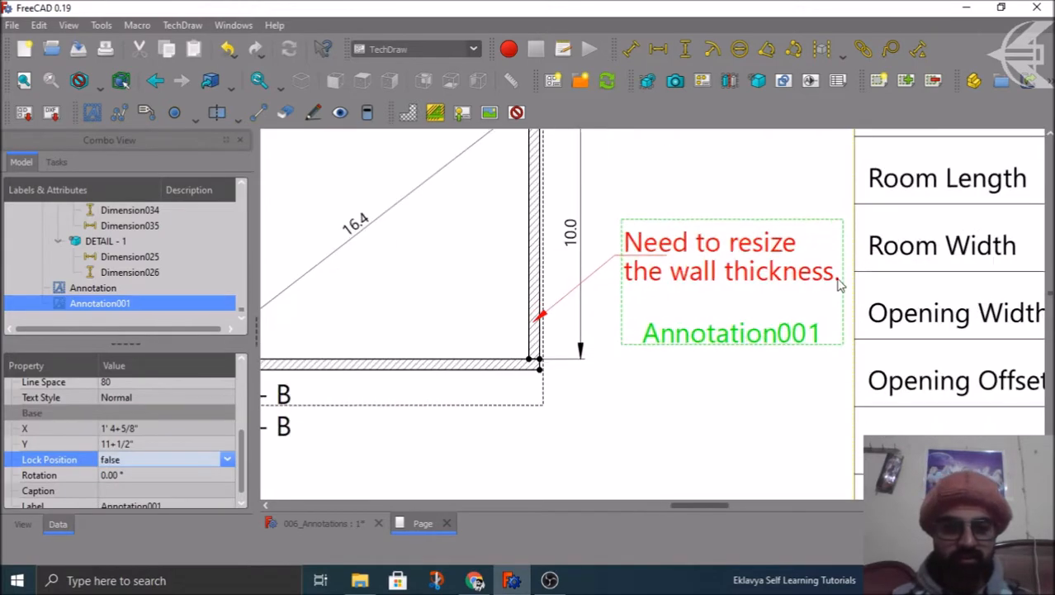
pyautogui.moveTo(706, 342); pyautogui.dragTo(714, 341)
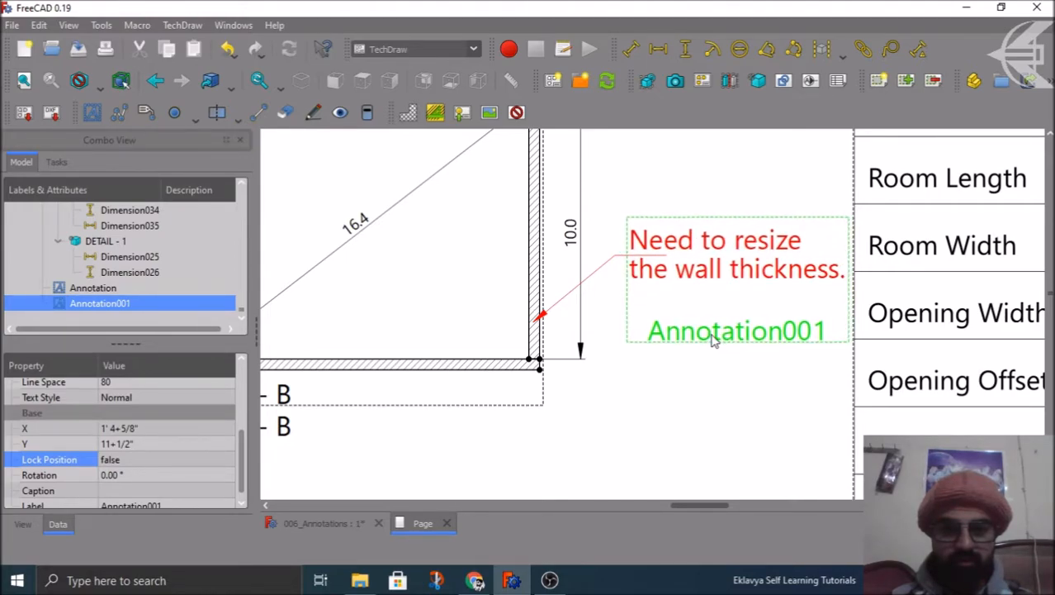
# - Lock the wall thickness note's position, deselect it and hide the page's view frames
pyautogui.click(185, 458)
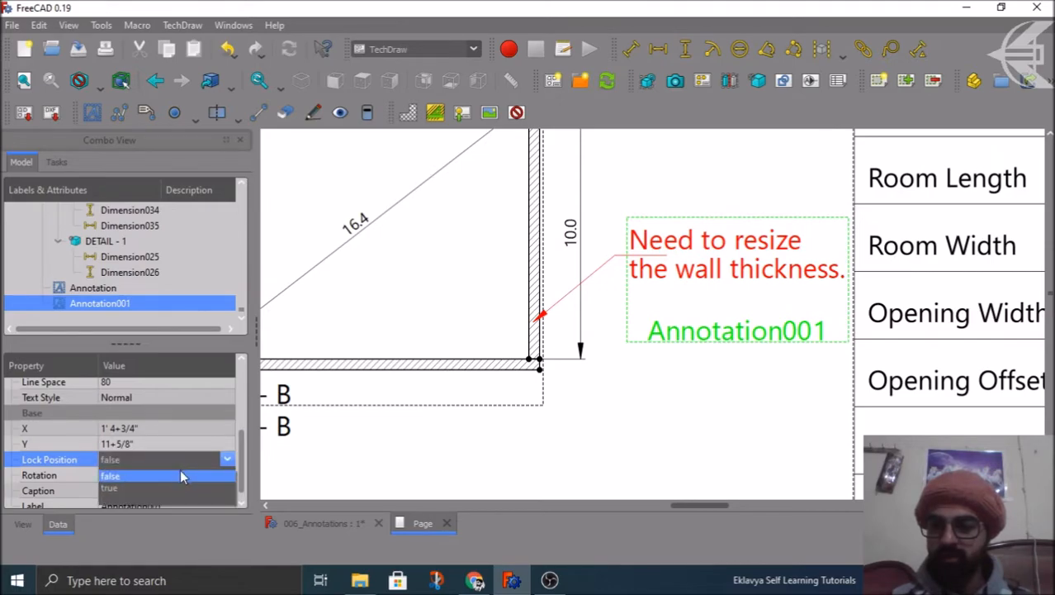
pyautogui.click(165, 488)
pyautogui.click(347, 455)
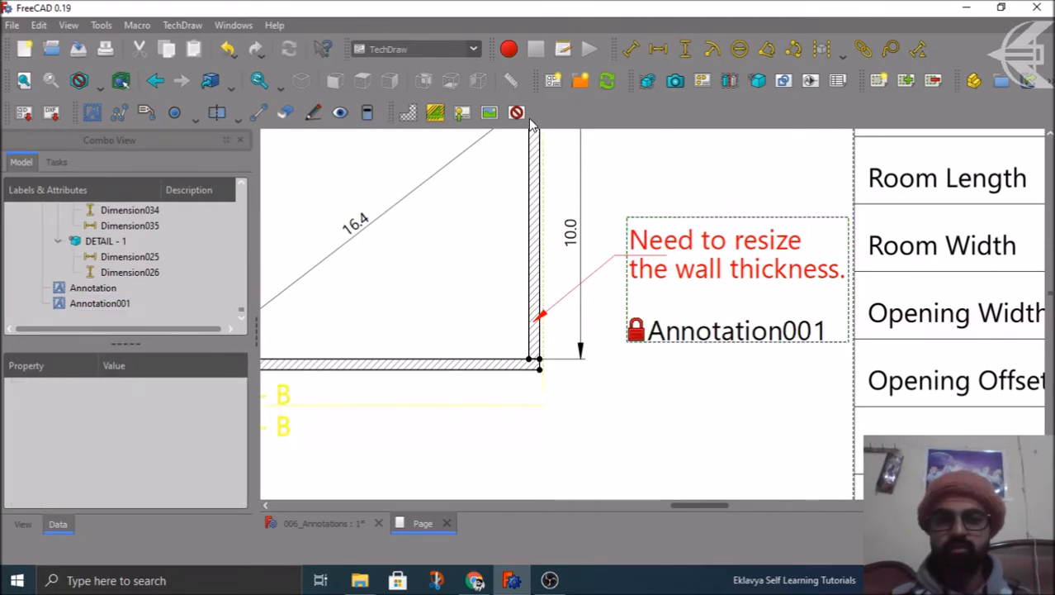
pyautogui.scroll(-6, 612, 312)
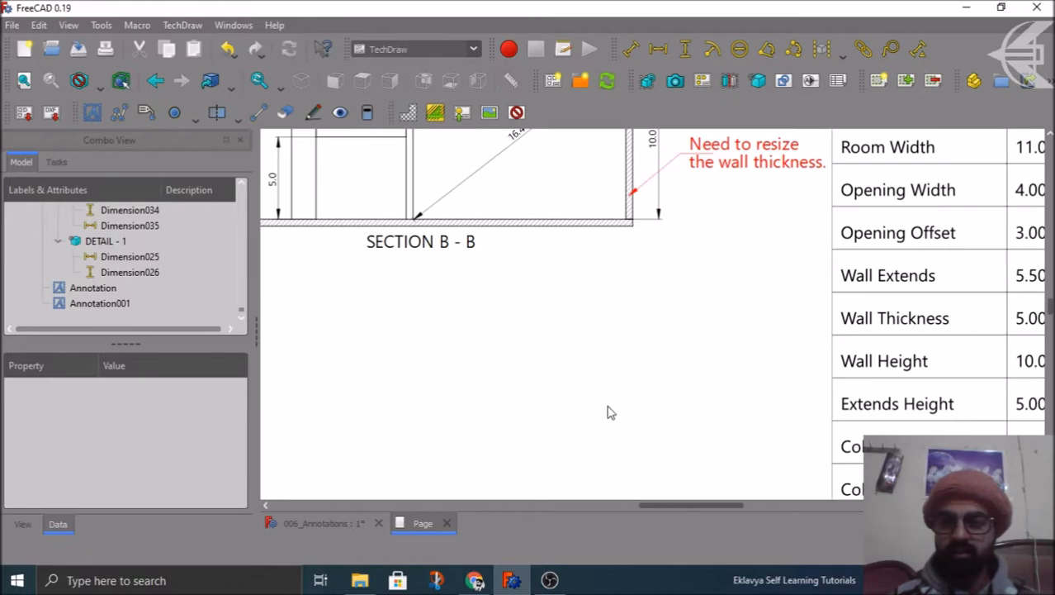
# - Try to insert a balloon annotation near Detail - 1 with no object selected
pyautogui.scroll(-2, 616, 459)
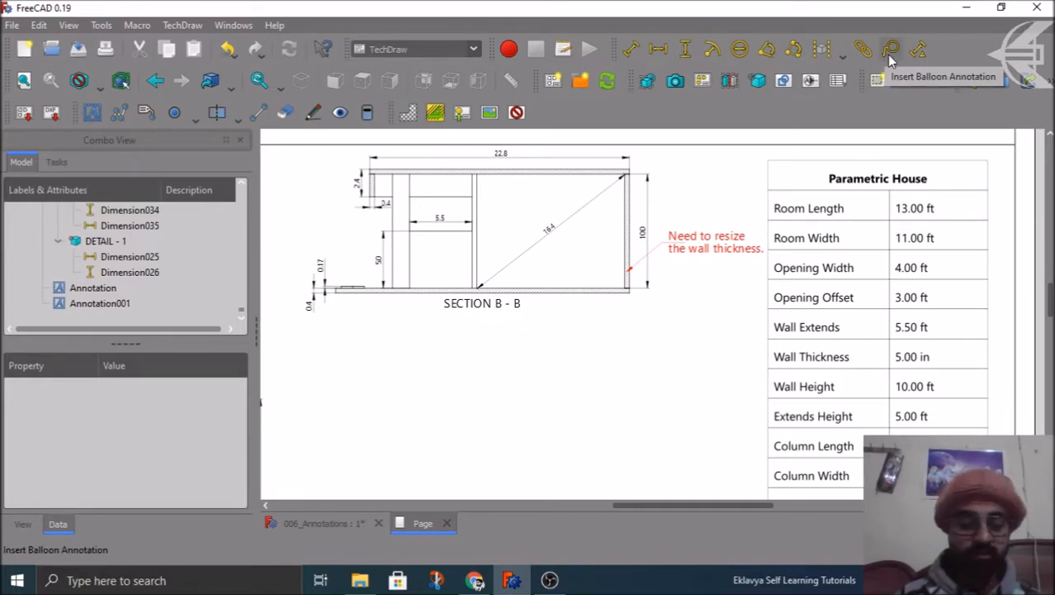
pyautogui.scroll(-4, 704, 198)
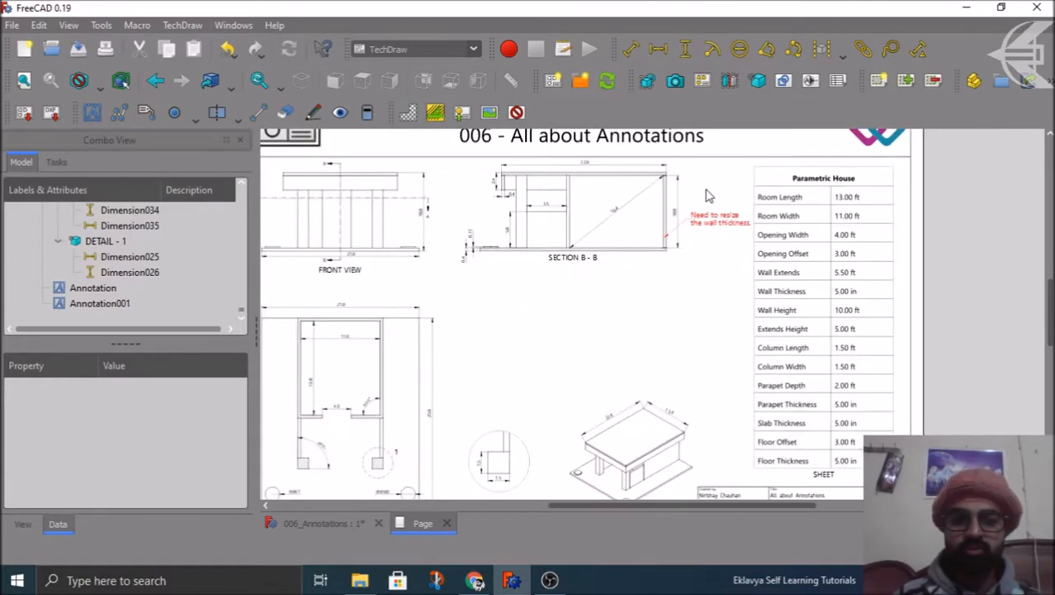
pyautogui.scroll(-1, 706, 196)
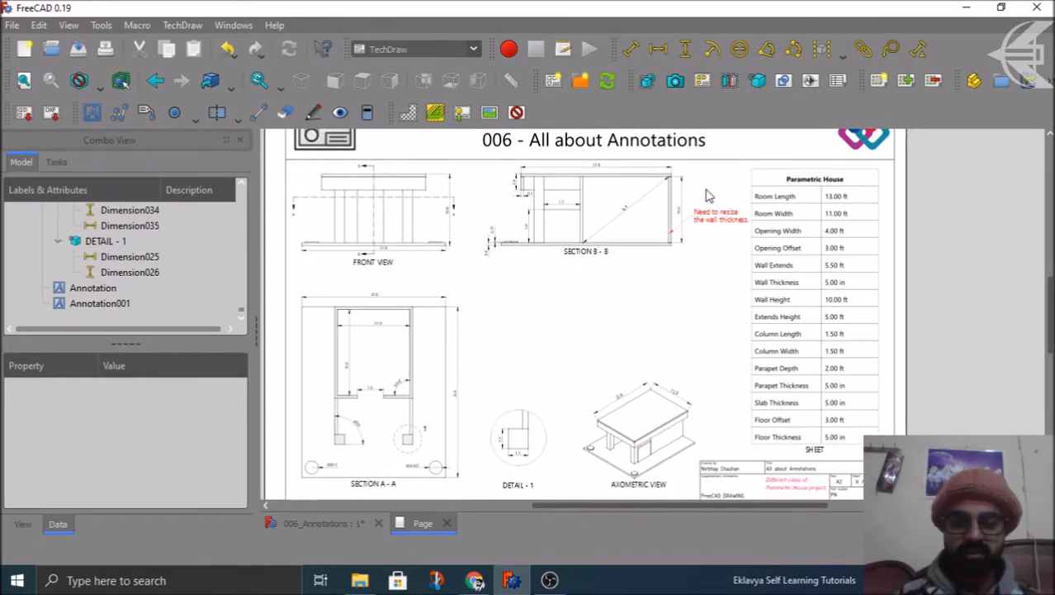
pyautogui.scroll(3, 522, 459)
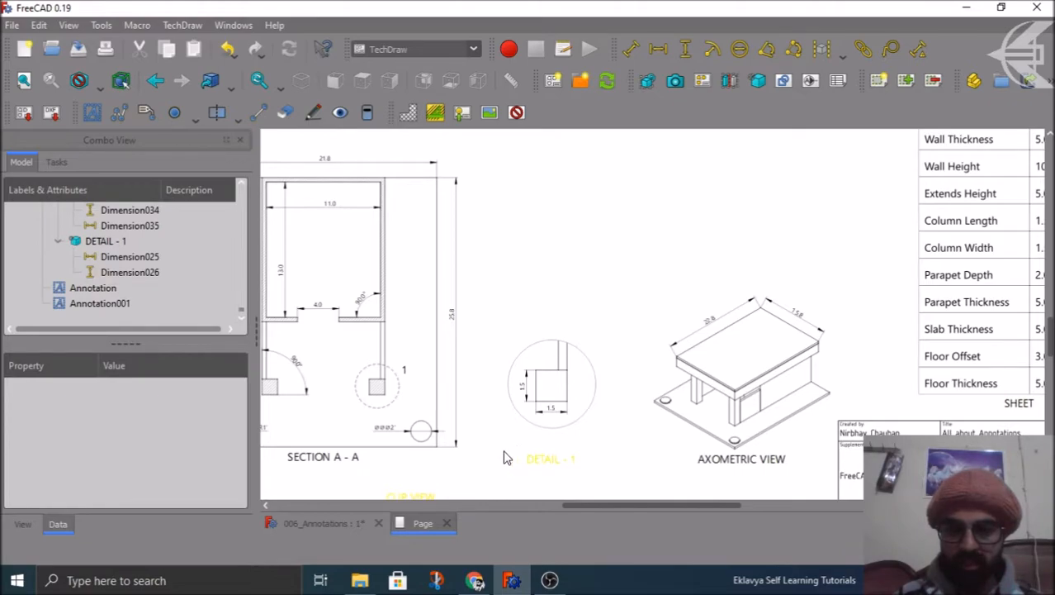
pyautogui.scroll(2, 578, 428)
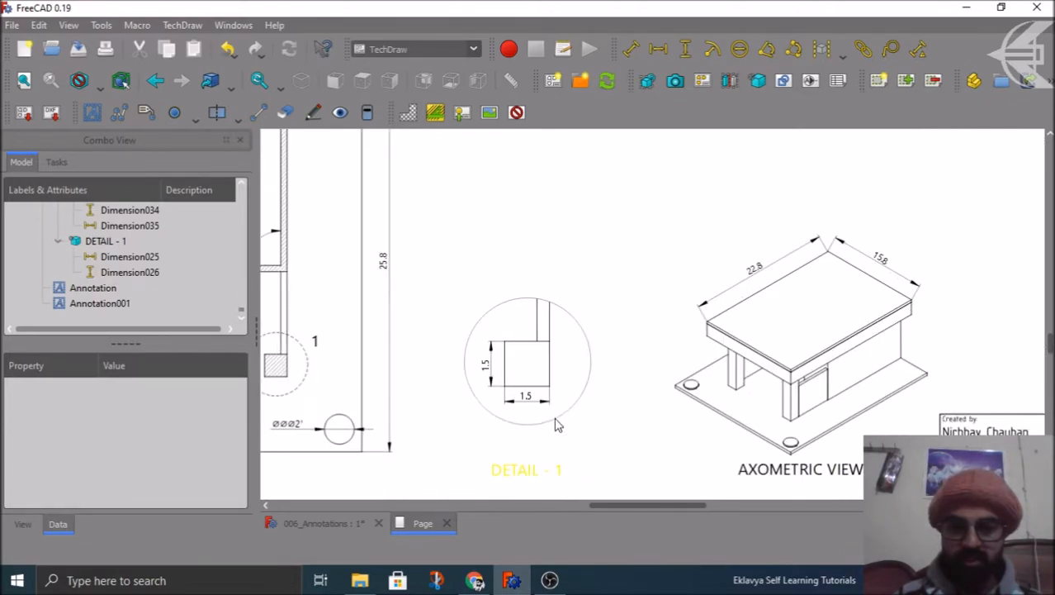
pyautogui.scroll(1, 473, 429)
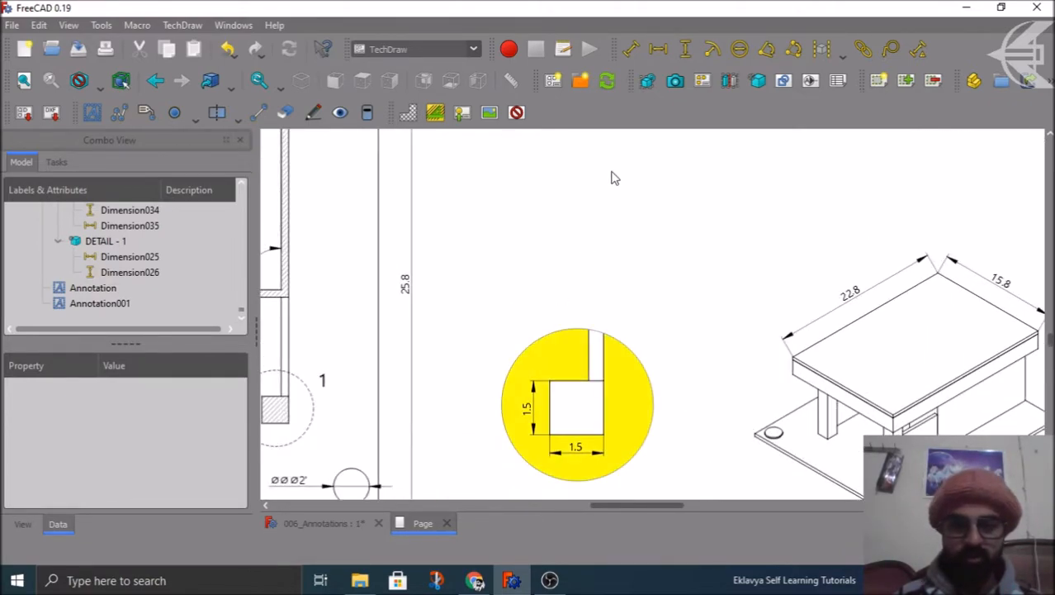
pyautogui.scroll(-1, 669, 161)
pyautogui.click(890, 50)
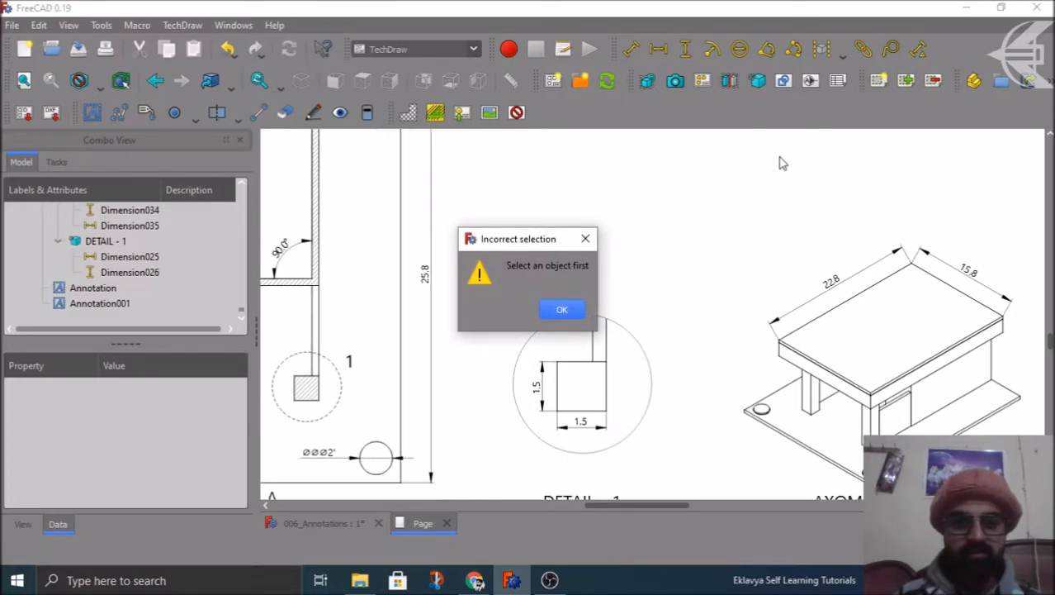
pyautogui.click(575, 310)
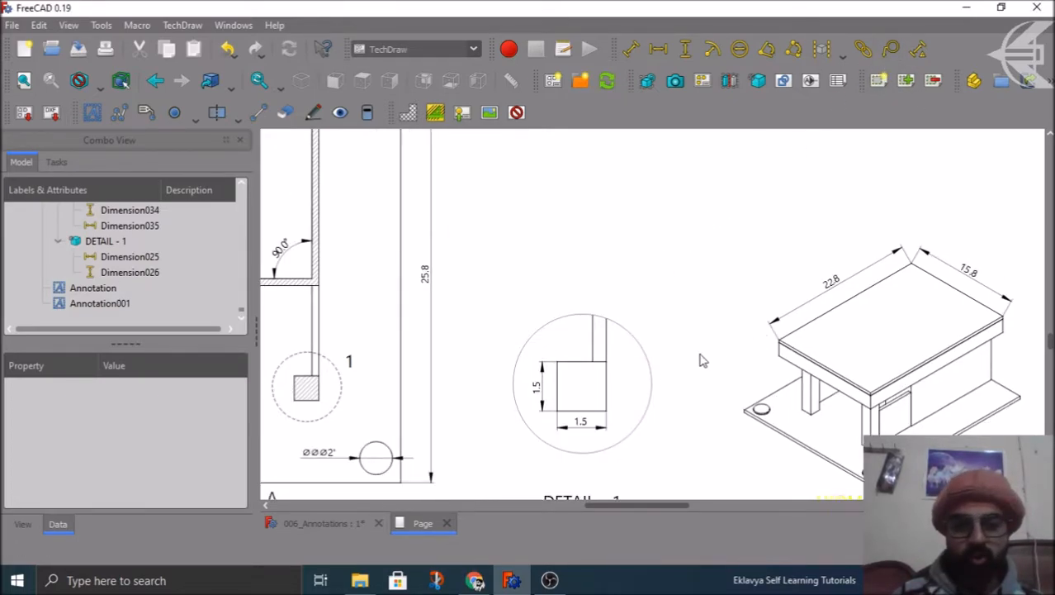
# - Insert a balloon annotation pointing at the square column face in the Detail - 1 view and select the balloon
pyautogui.click(572, 393)
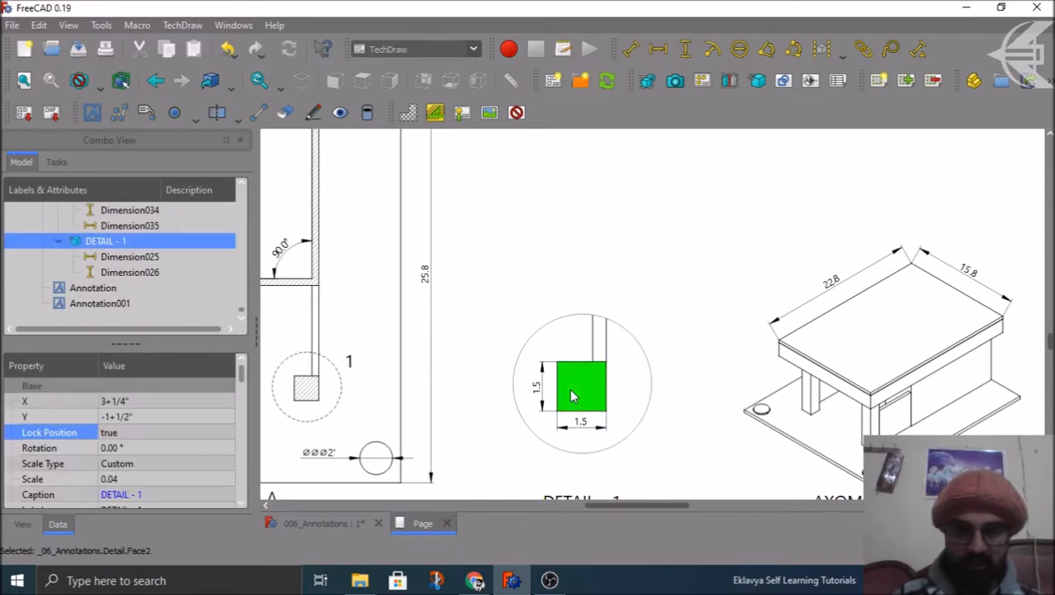
pyautogui.click(896, 50)
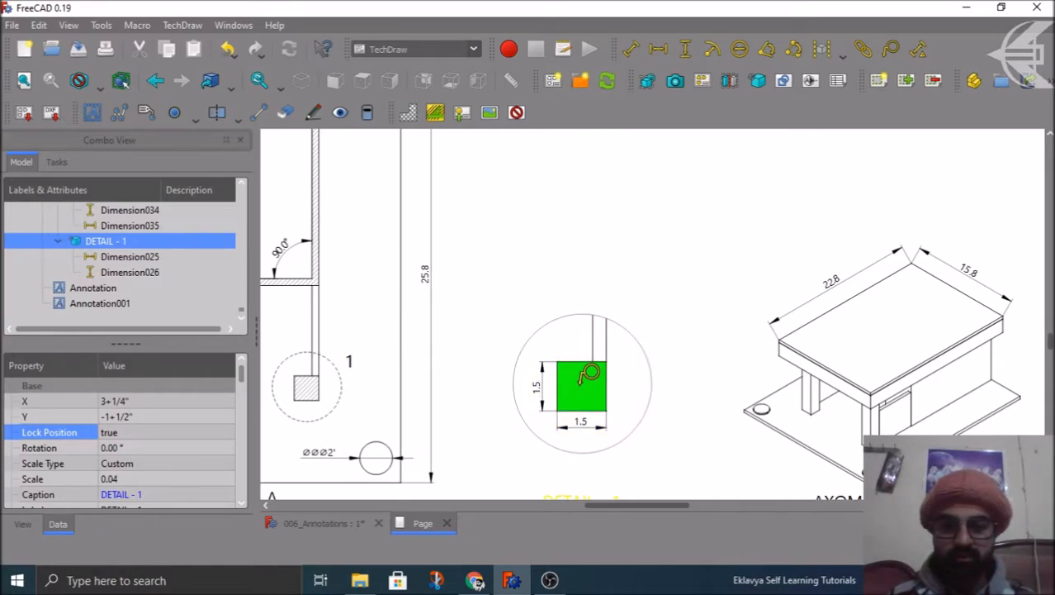
pyautogui.click(588, 380)
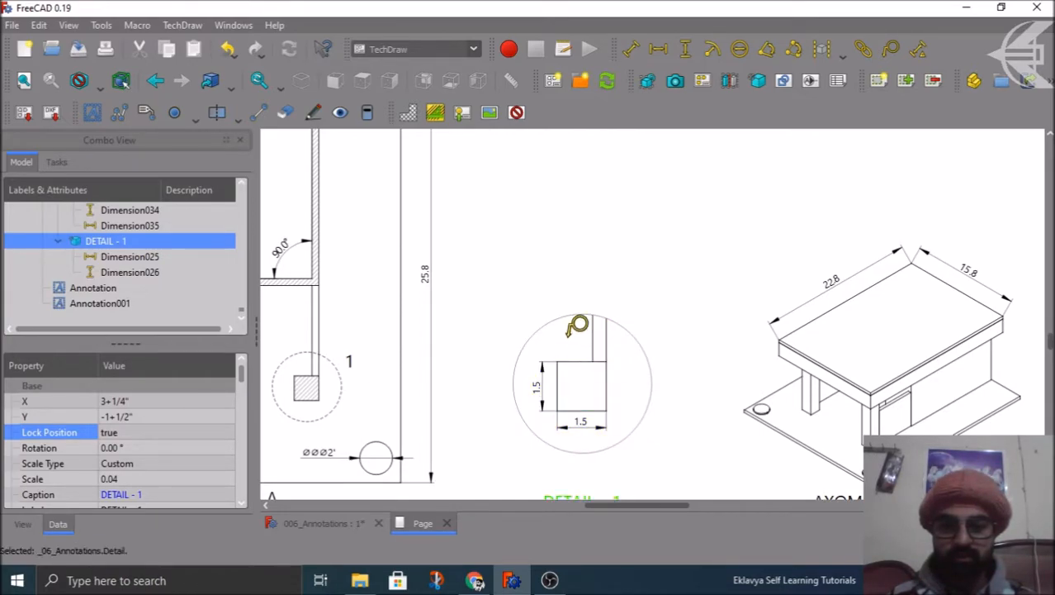
pyautogui.click(646, 335)
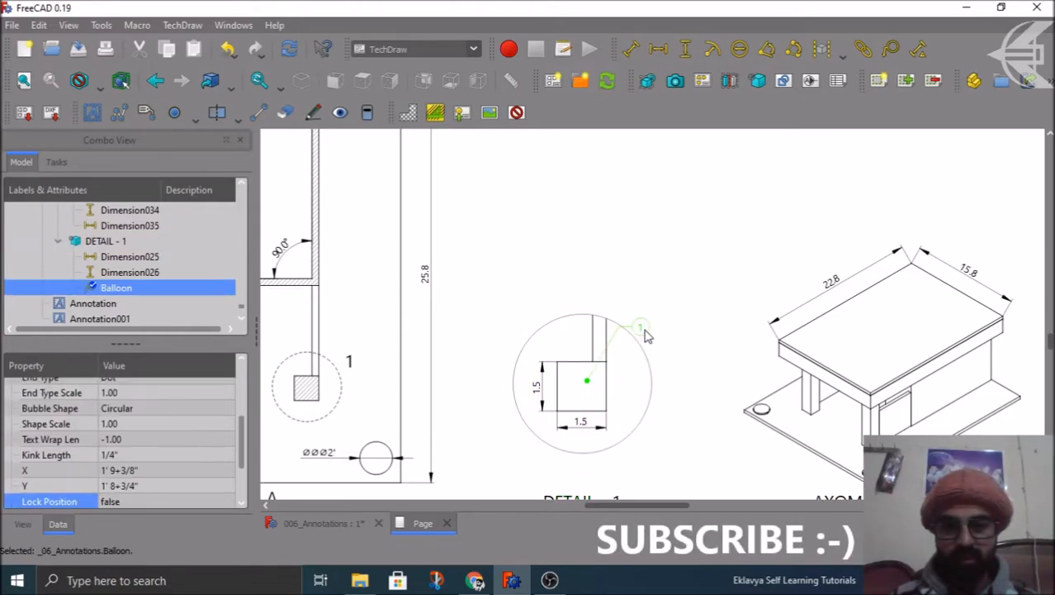
# - Set the balloon's text to "RC Square Column"
pyautogui.moveTo(241, 439); pyautogui.dragTo(241, 390)
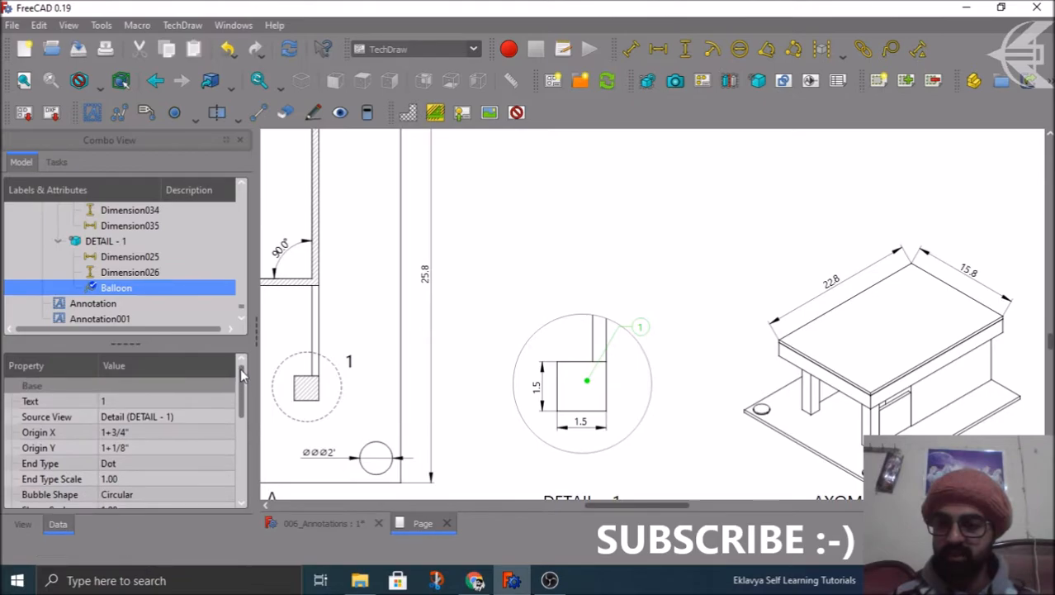
pyautogui.click(118, 402)
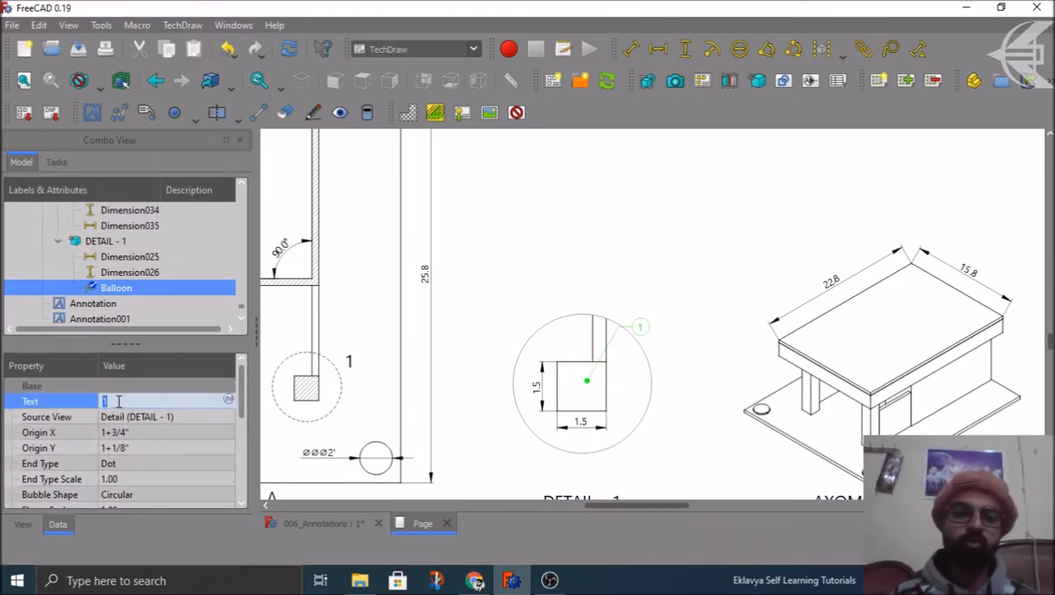
pyautogui.write('RC')
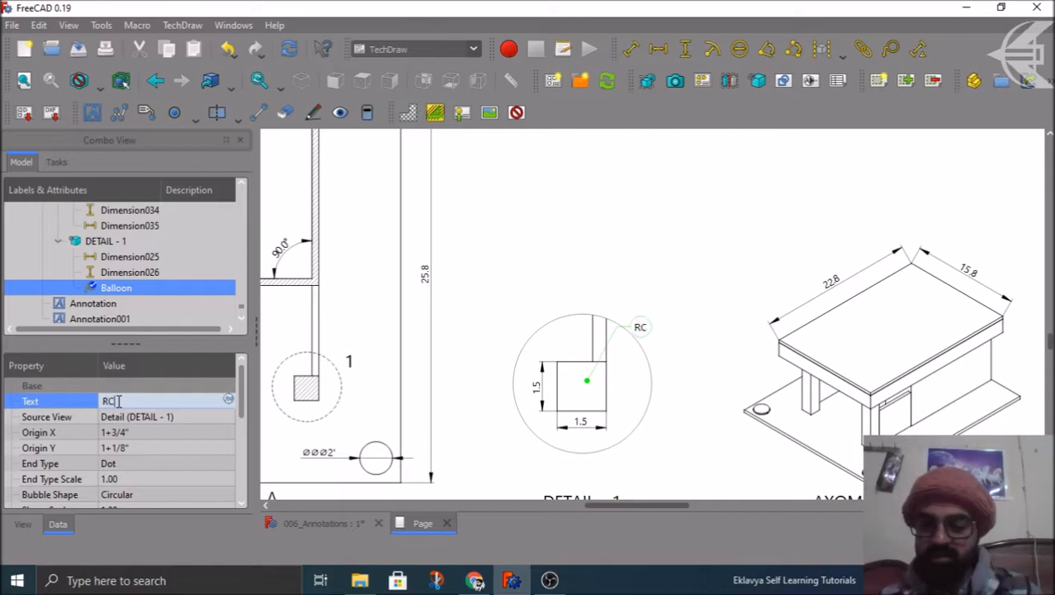
pyautogui.write(' Column')
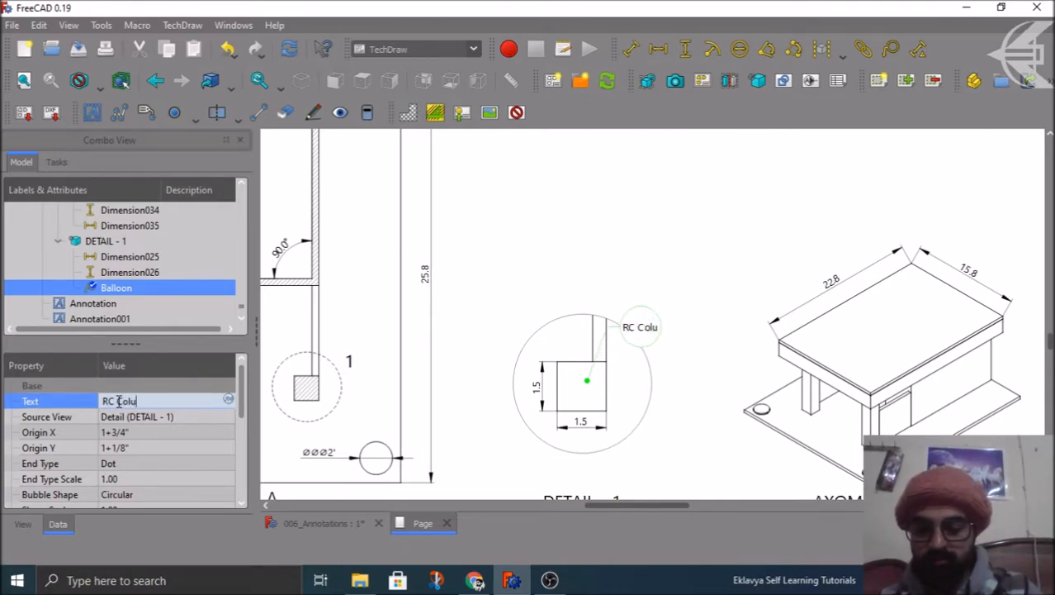
pyautogui.press('BackSpace')
pyautogui.press('BackSpace')
pyautogui.press('BackSpace')
pyautogui.press('BackSpace')
pyautogui.press('BackSpace')
pyautogui.press('BackSpace')
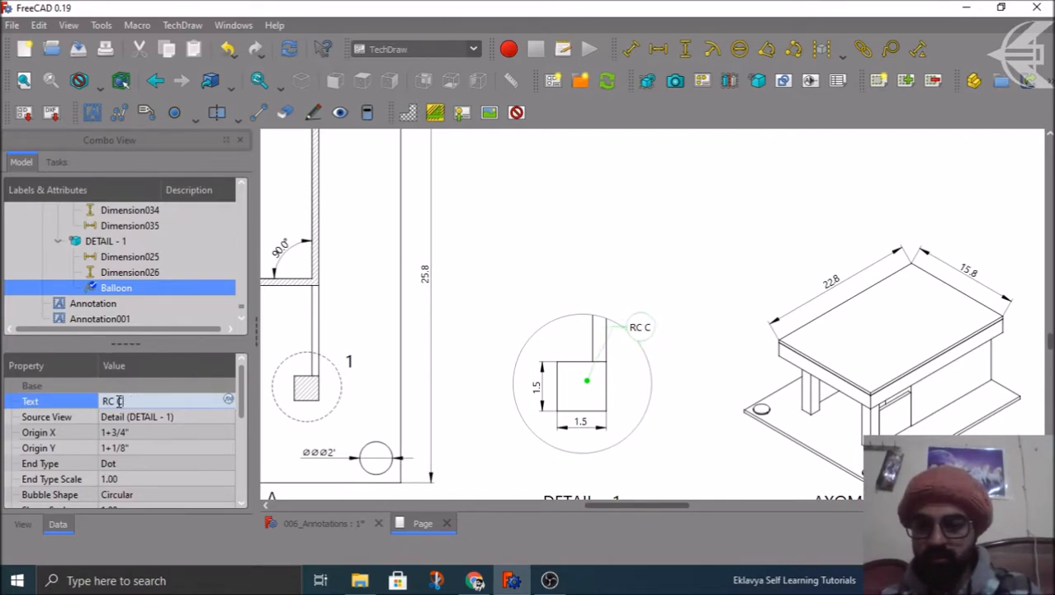
pyautogui.write('S')
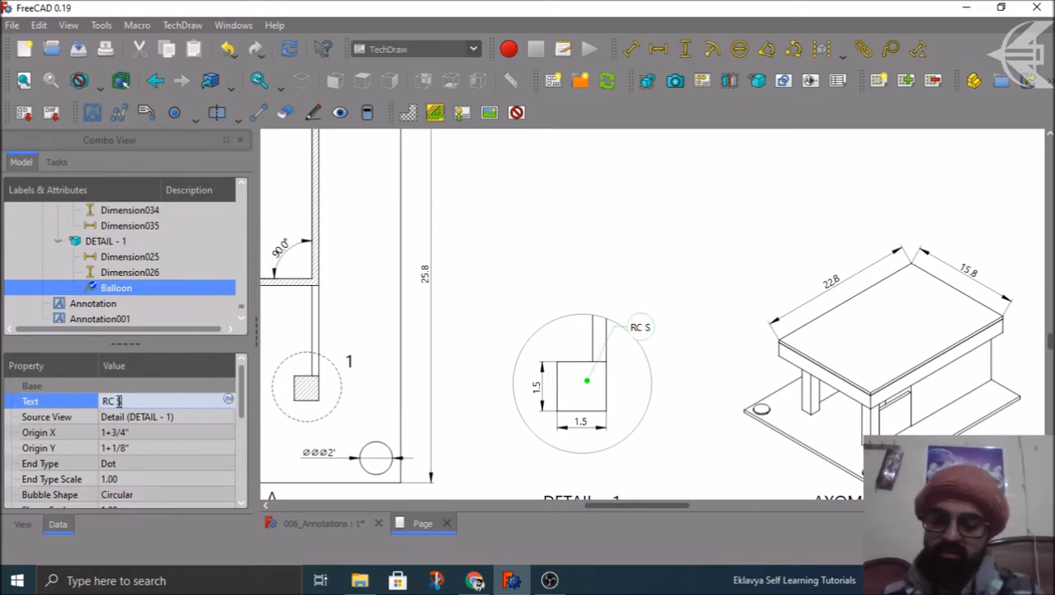
pyautogui.write('quare Column')
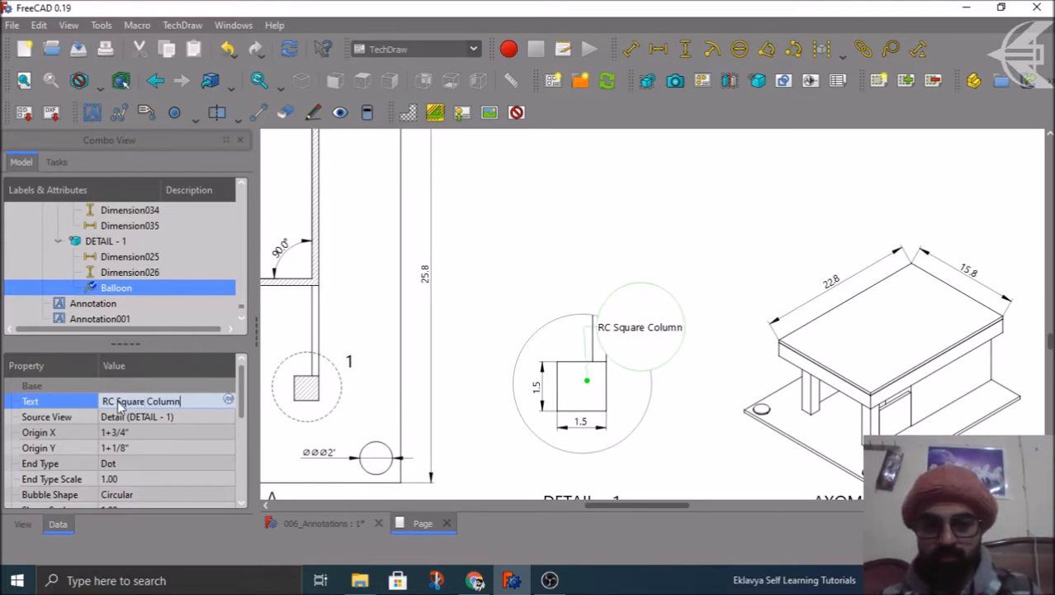
pyautogui.press('Return')
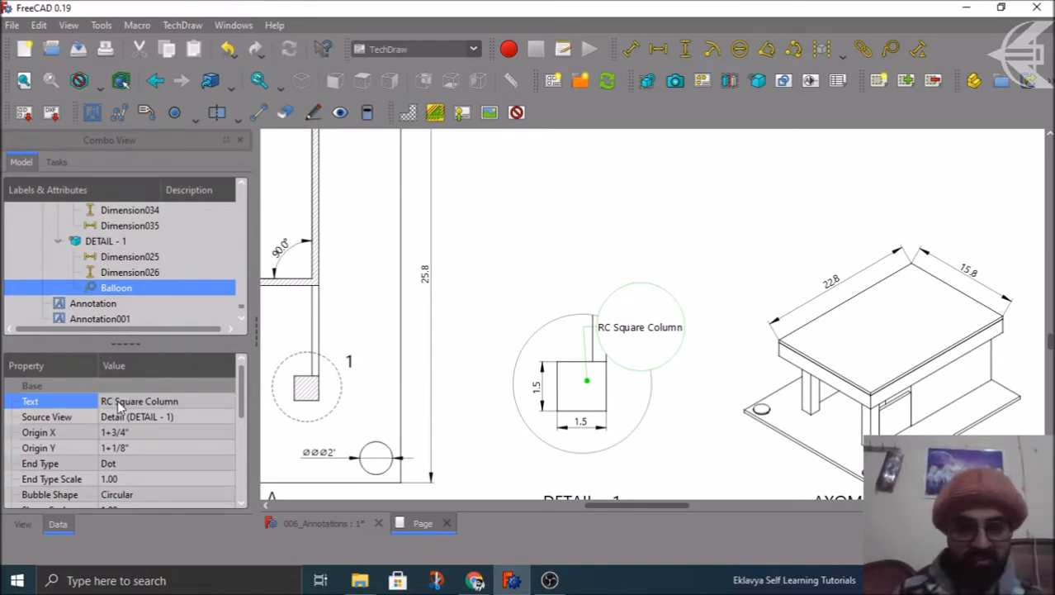
# - Move the balloon above and left of the detail circle, to about X -2' 3+3/8", Y 3' 5/8", and set its end type to Filled Arrow
pyautogui.moveTo(666, 330); pyautogui.dragTo(533, 290)
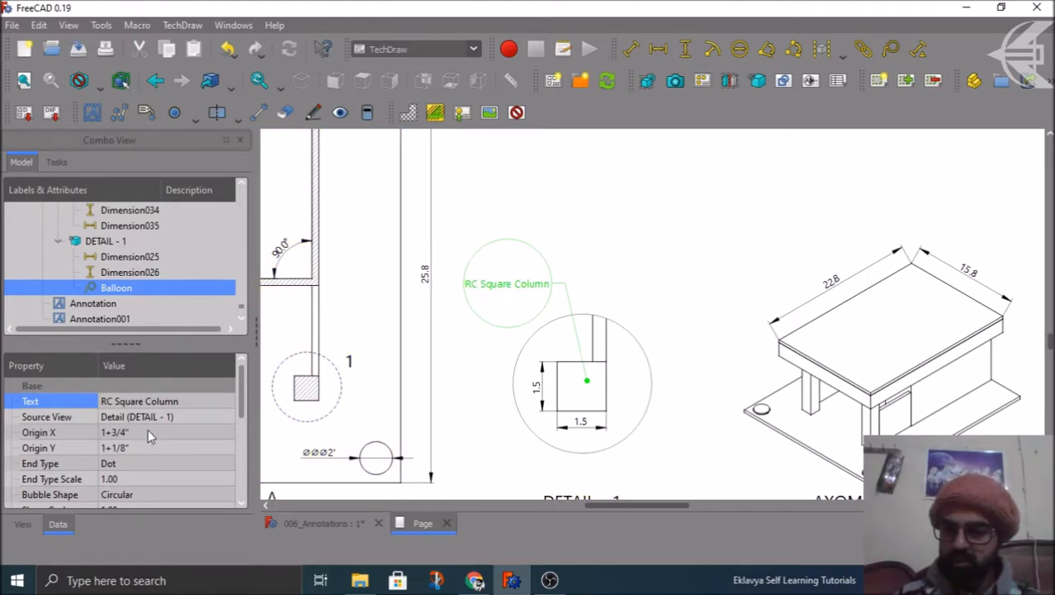
pyautogui.scroll(-1, 58, 446)
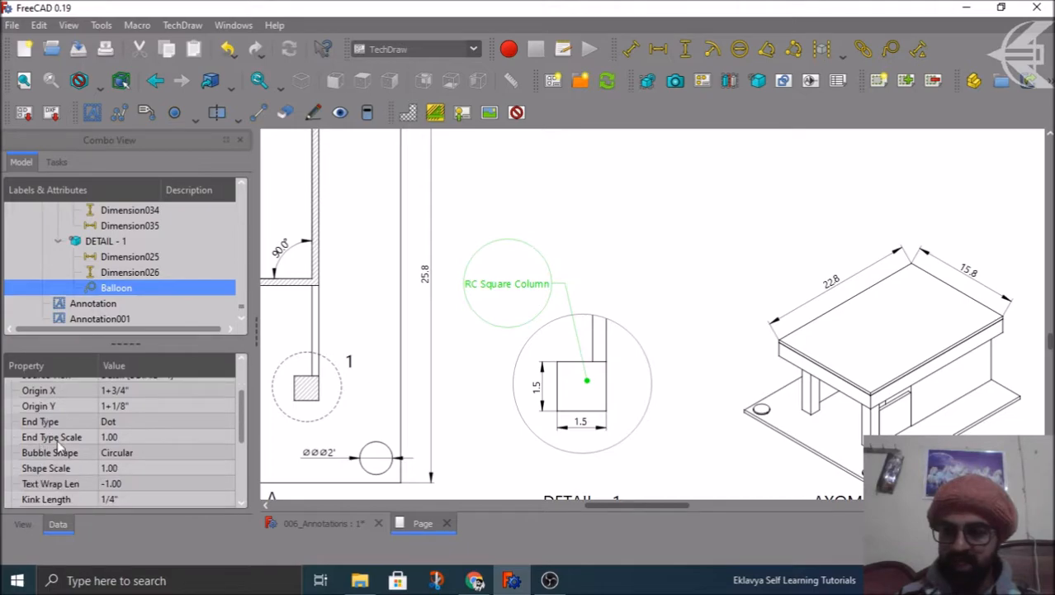
pyautogui.click(160, 422)
pyautogui.click(159, 422)
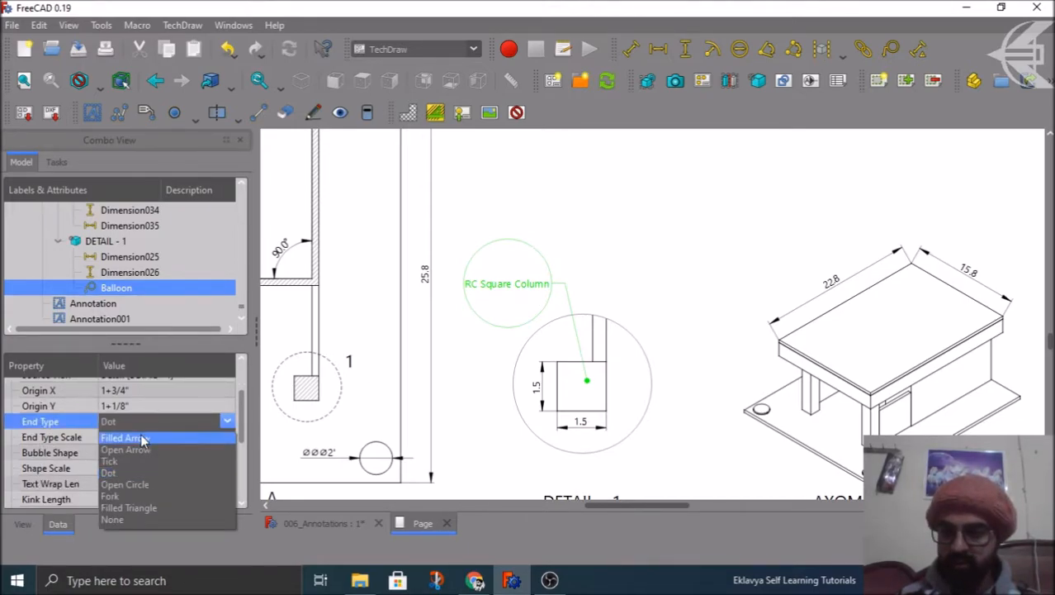
pyautogui.click(141, 437)
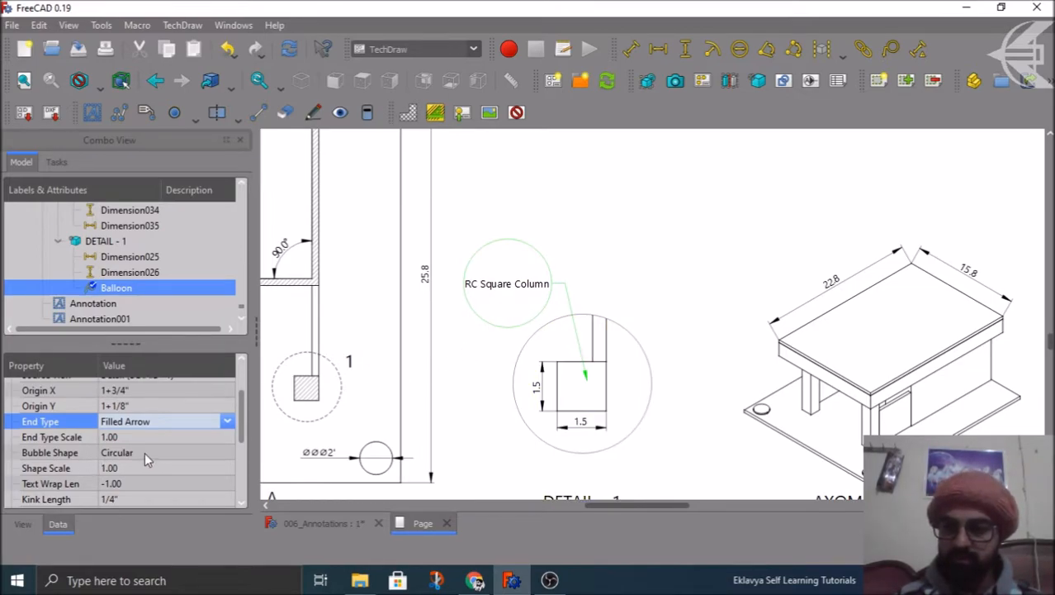
# - Try text wrap lengths of 1, 5 and 0 on the balloon, and restore the wrap length to -1
pyautogui.scroll(-1, 86, 451)
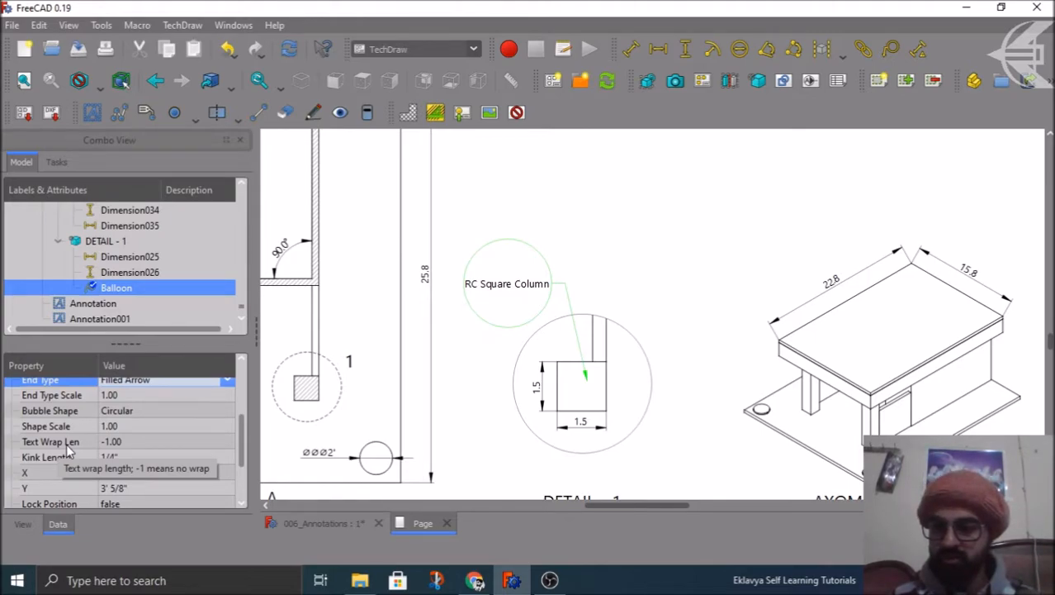
pyautogui.click(140, 441)
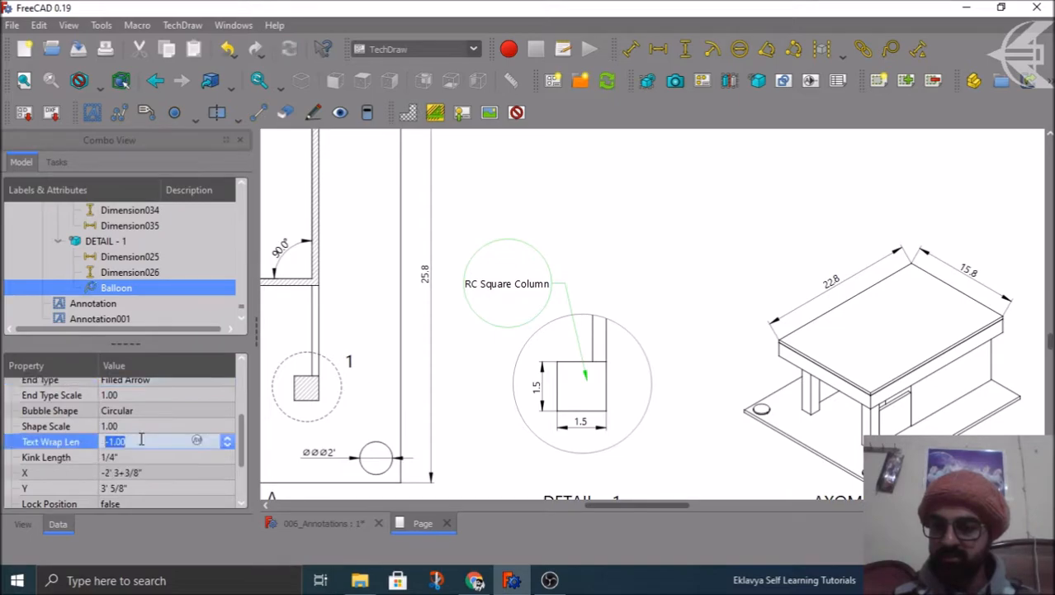
pyautogui.write('1')
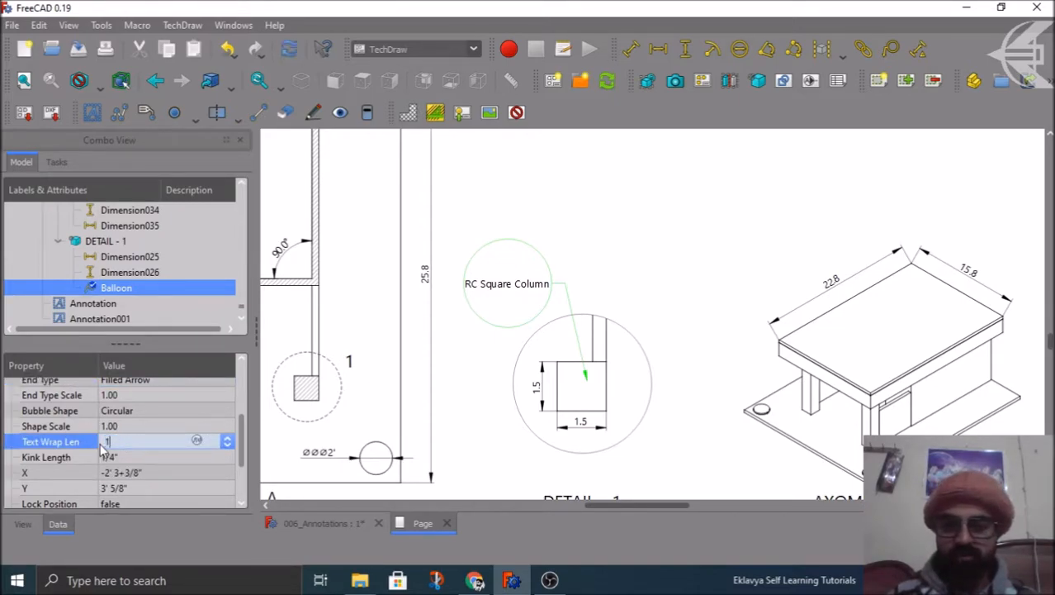
pyautogui.click(141, 426)
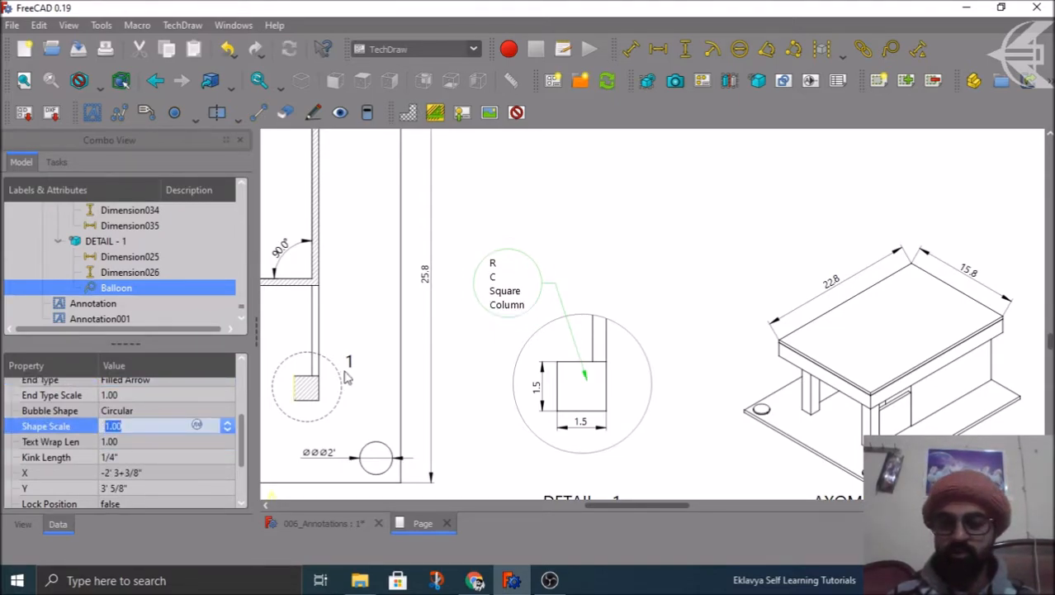
pyautogui.click(162, 441)
pyautogui.write('5')
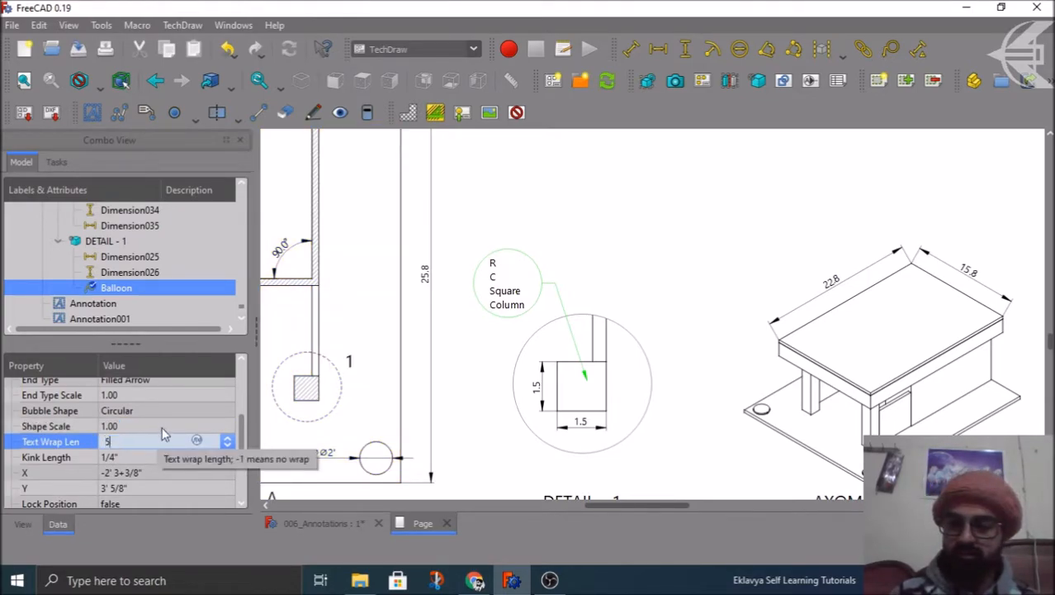
pyautogui.click(165, 424)
pyautogui.click(145, 439)
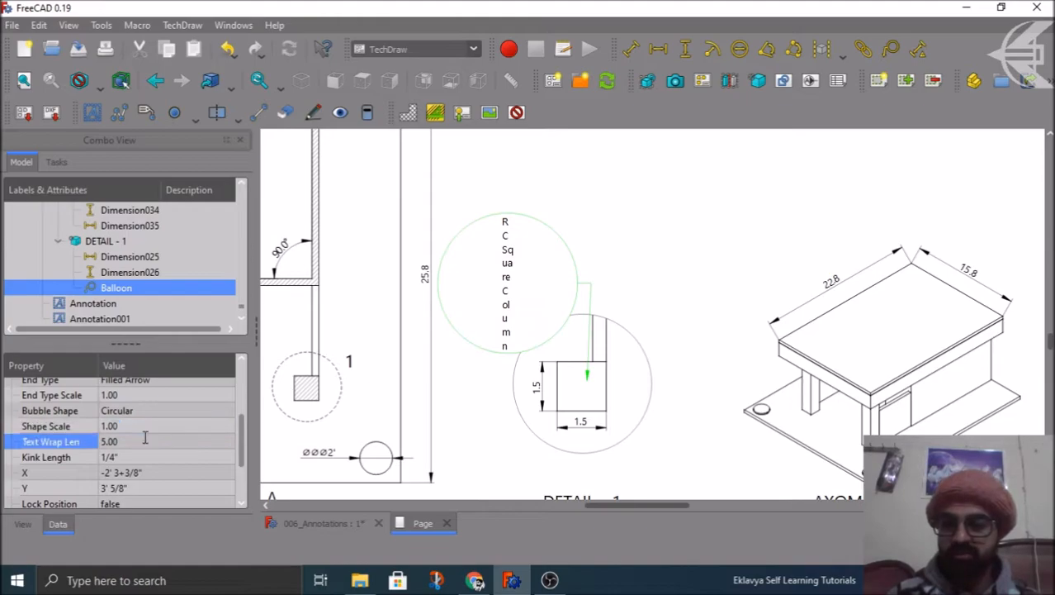
pyautogui.write('0')
pyautogui.click(150, 425)
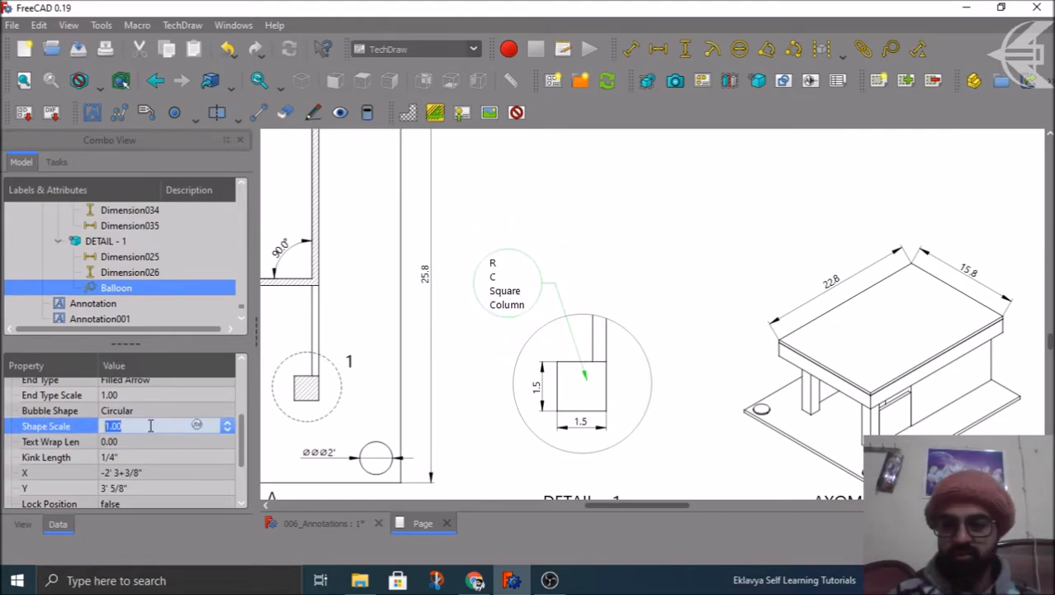
pyautogui.click(141, 441)
pyautogui.write('-')
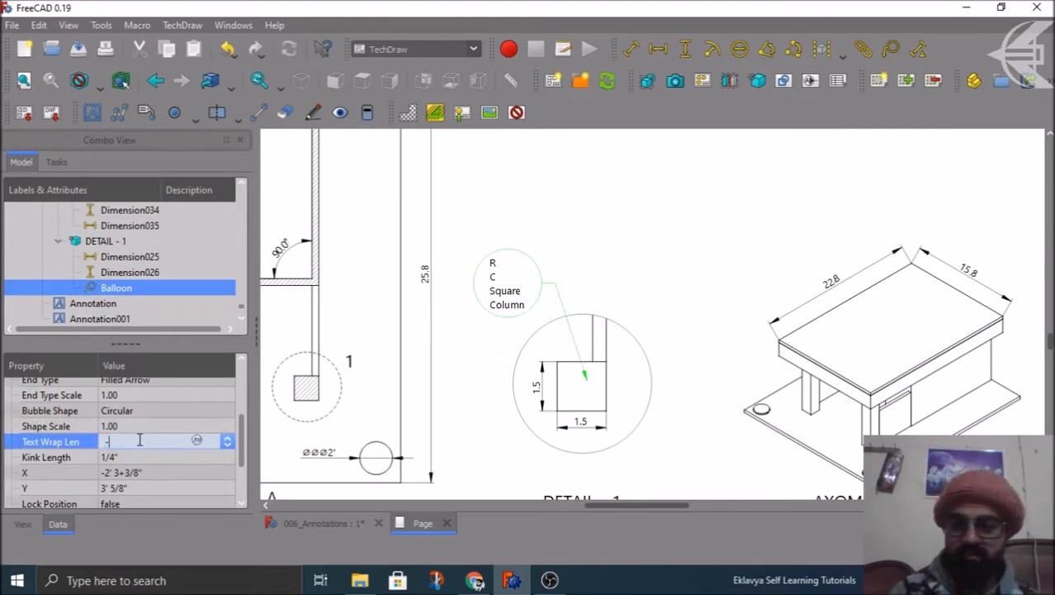
pyautogui.write('1')
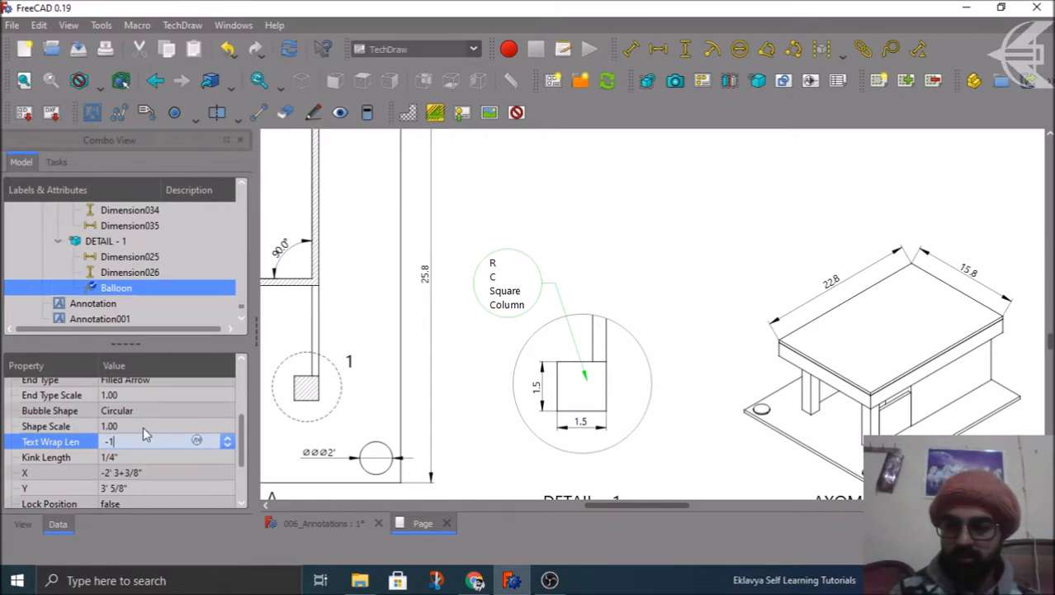
pyautogui.click(142, 425)
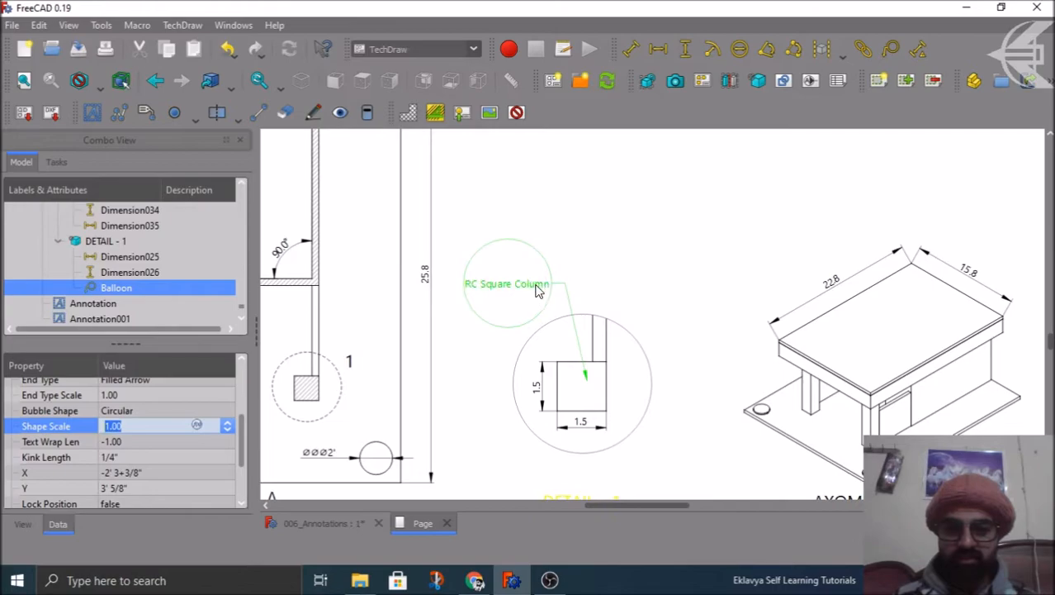
# - Nudge the balloon to about X -2' 4+3/4", Y 3' 1/8", and try a 2/4" kink length before restoring 1/4"
pyautogui.moveTo(510, 288)
pyautogui.mouseDown()
pyautogui.moveTo(493, 288)
pyautogui.moveTo(506, 289)
pyautogui.mouseUp()
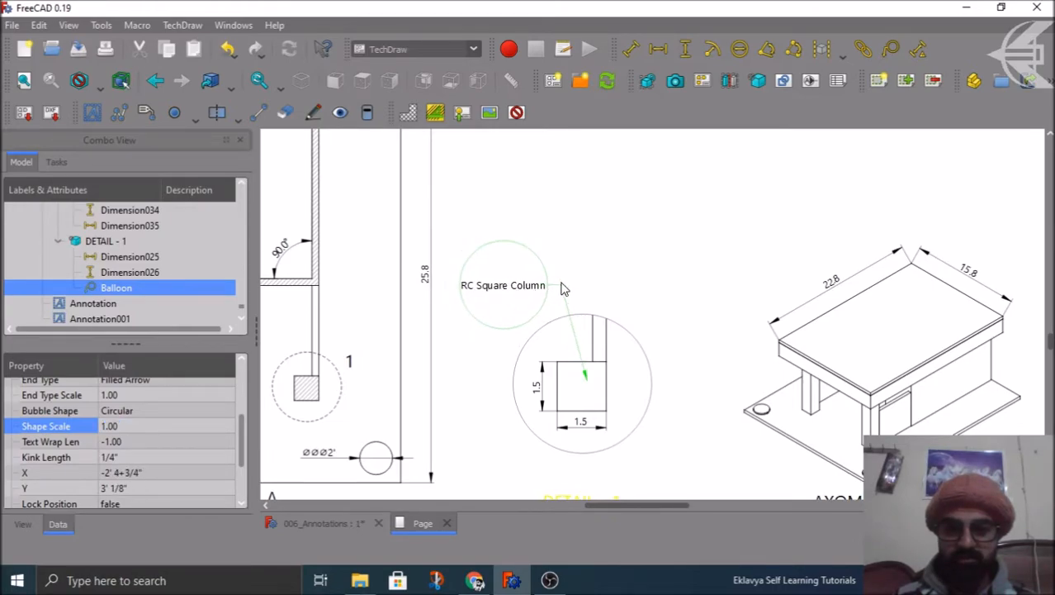
pyautogui.click(128, 454)
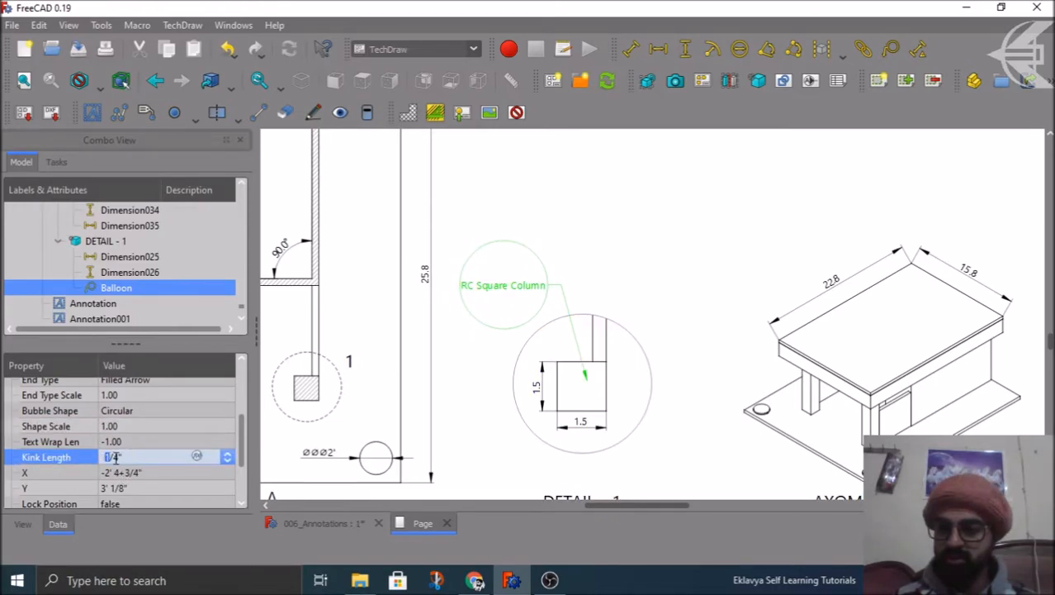
pyautogui.write('2')
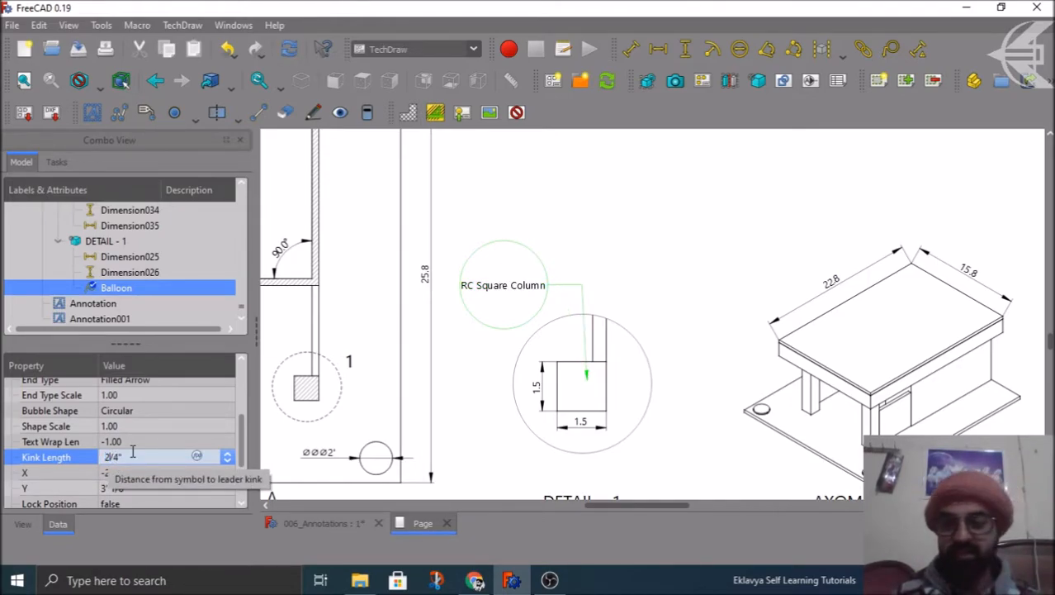
pyautogui.press('BackSpace')
pyautogui.write('1')
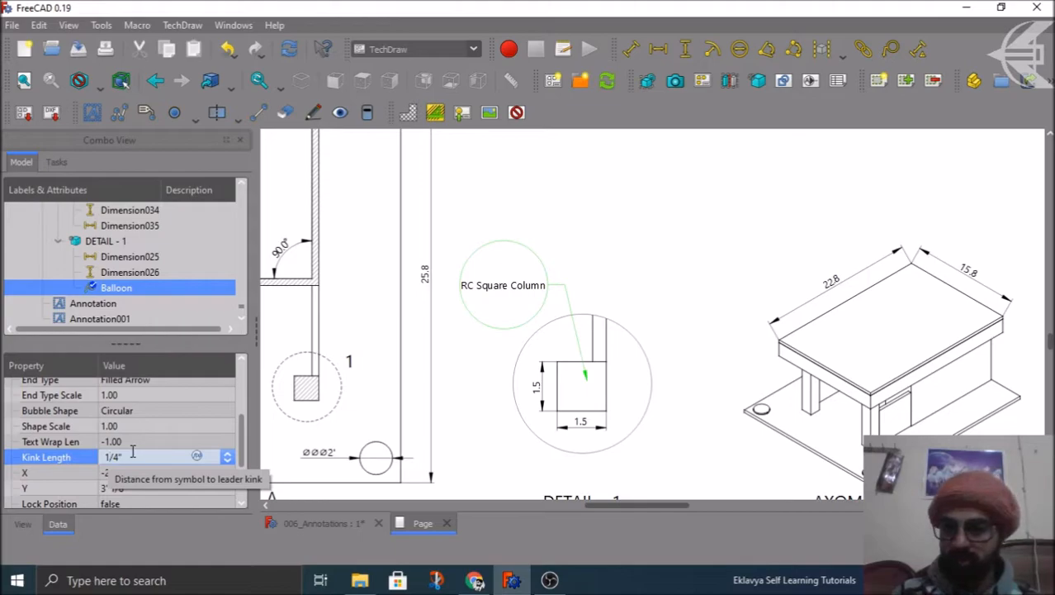
# - Lock the RC Square Column balloon's position
pyautogui.scroll(-1, 27, 417)
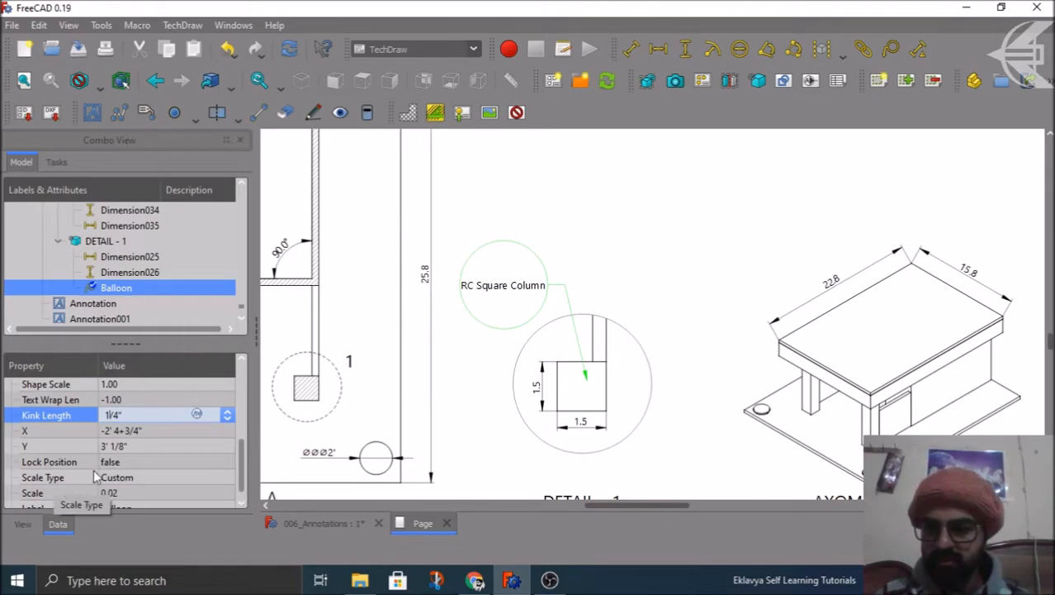
pyautogui.click(119, 463)
pyautogui.click(111, 491)
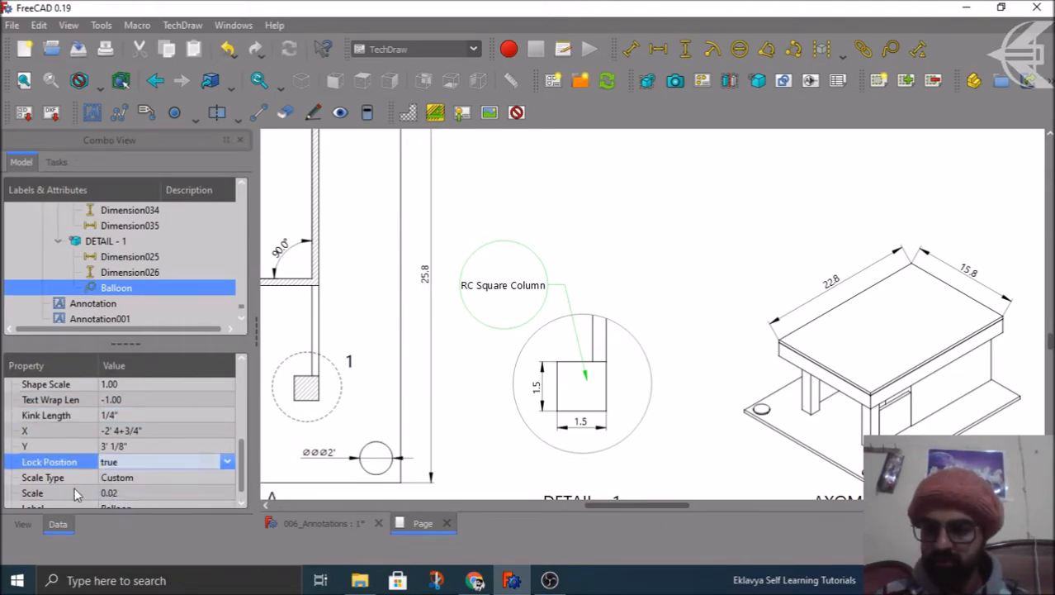
pyautogui.scroll(-1, 49, 487)
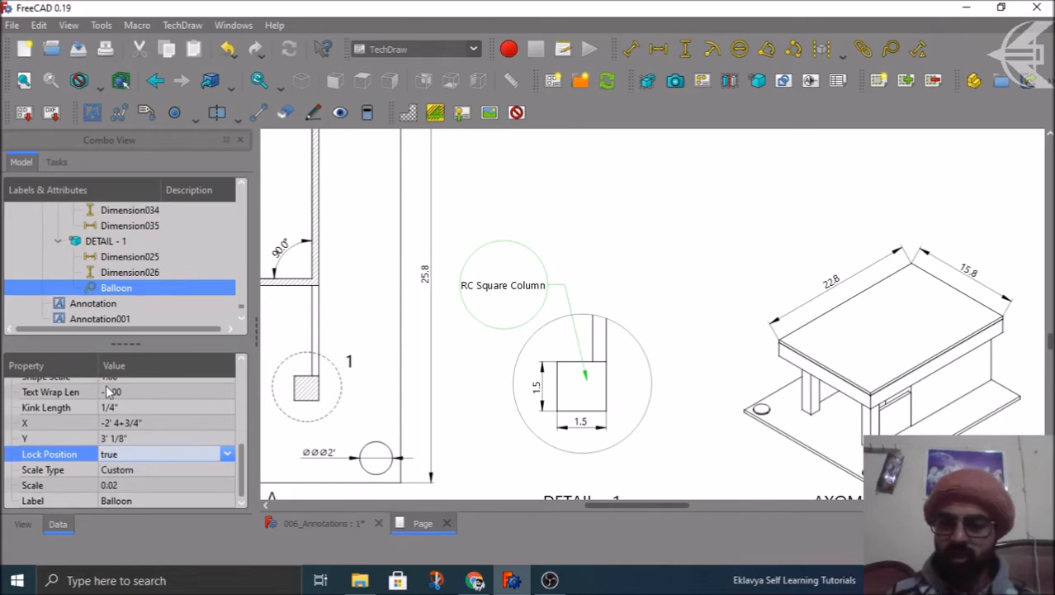
# - Set the colour of the RC Square Column balloon to dark green (0, 84, 0)
pyautogui.click(22, 524)
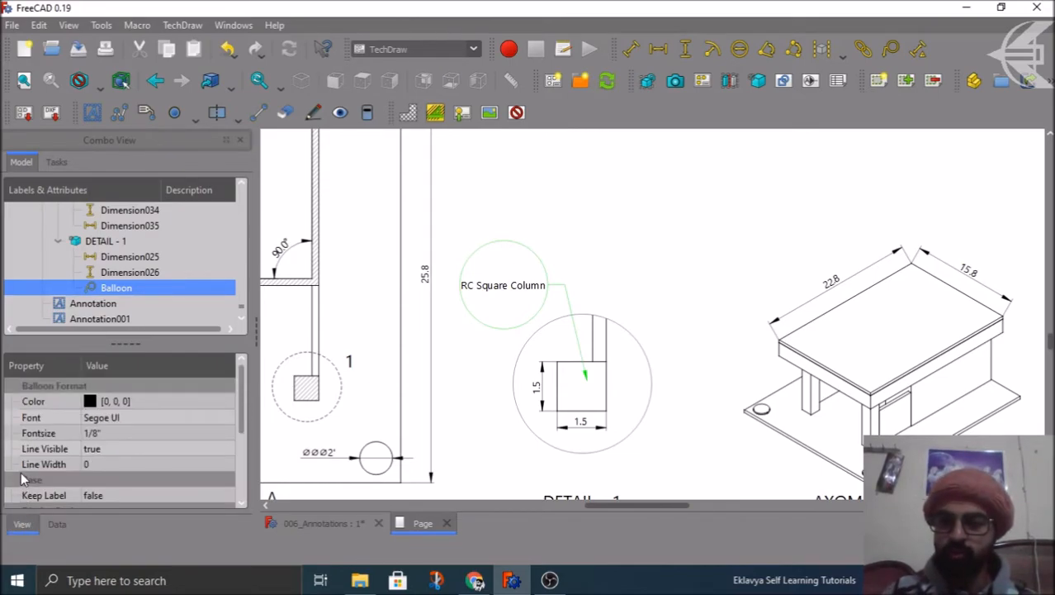
pyautogui.doubleClick(135, 400)
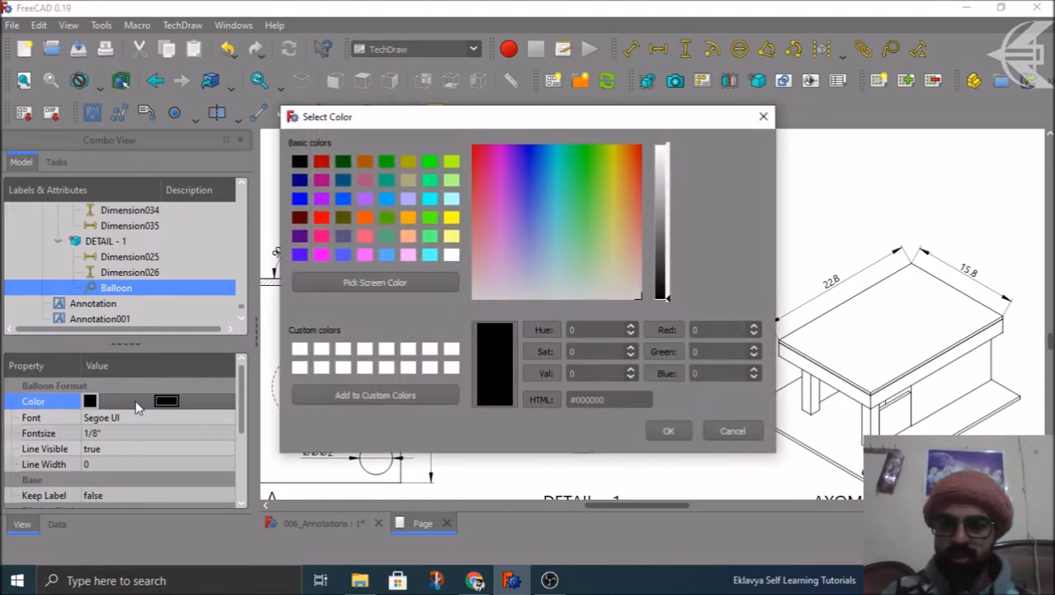
pyautogui.click(344, 164)
pyautogui.click(669, 430)
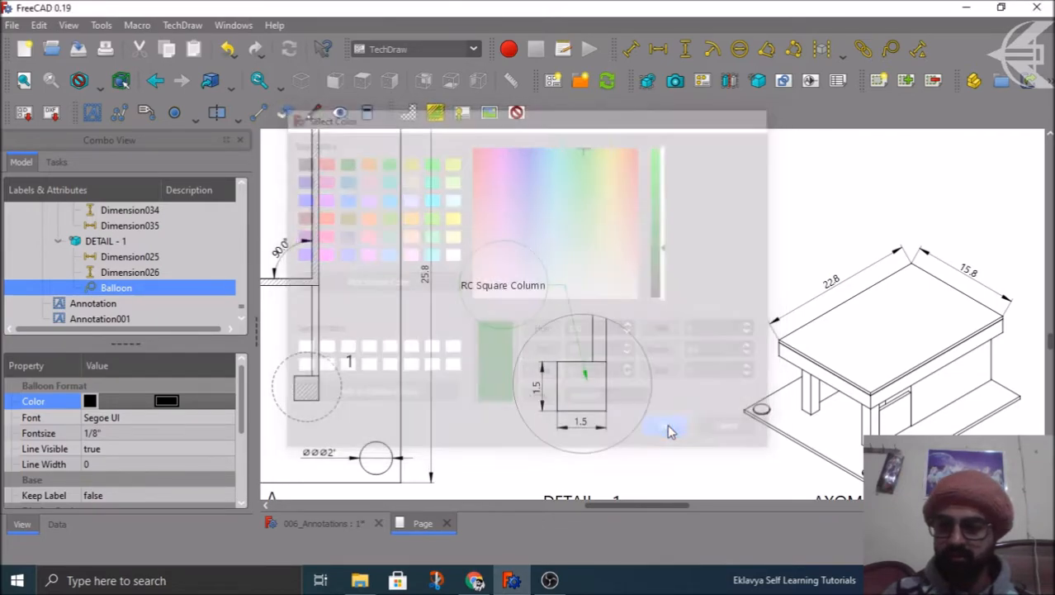
pyautogui.click(694, 239)
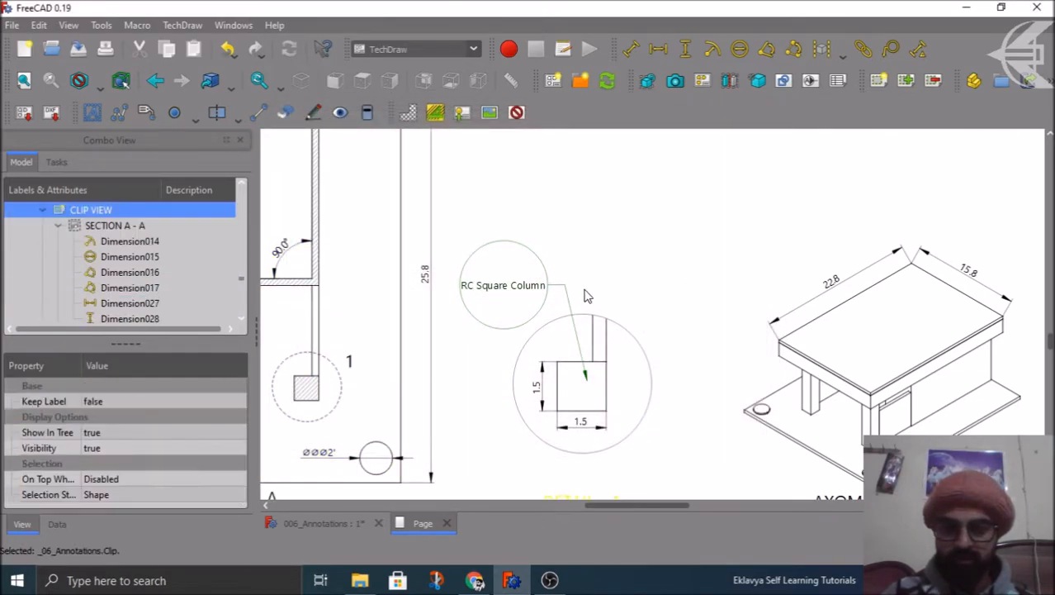
# - Select the RC Square Column balloon and set its bubble shape to None
pyautogui.click(535, 285)
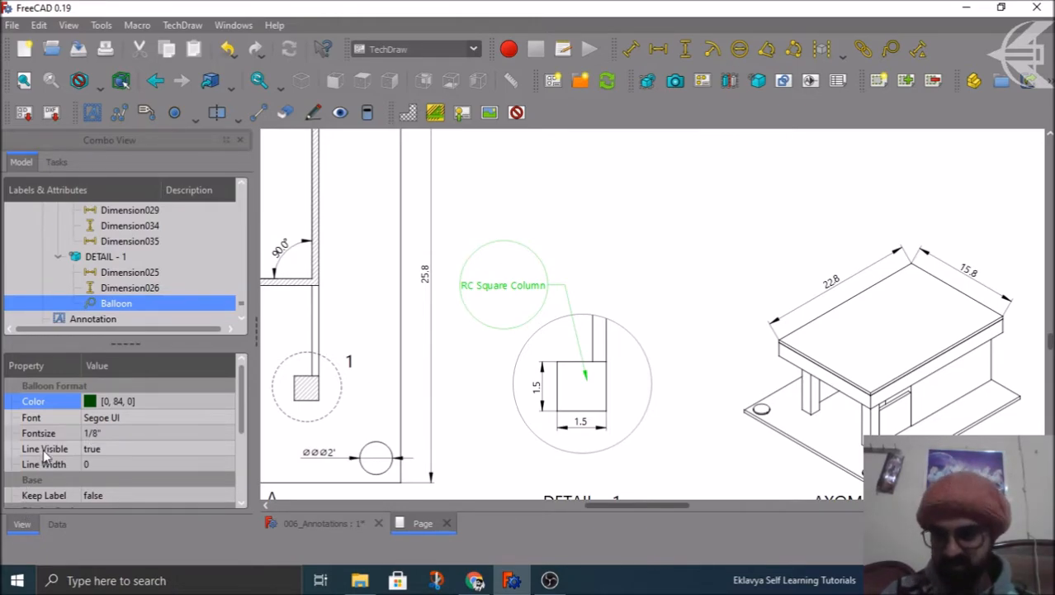
pyautogui.scroll(-3, 43, 448)
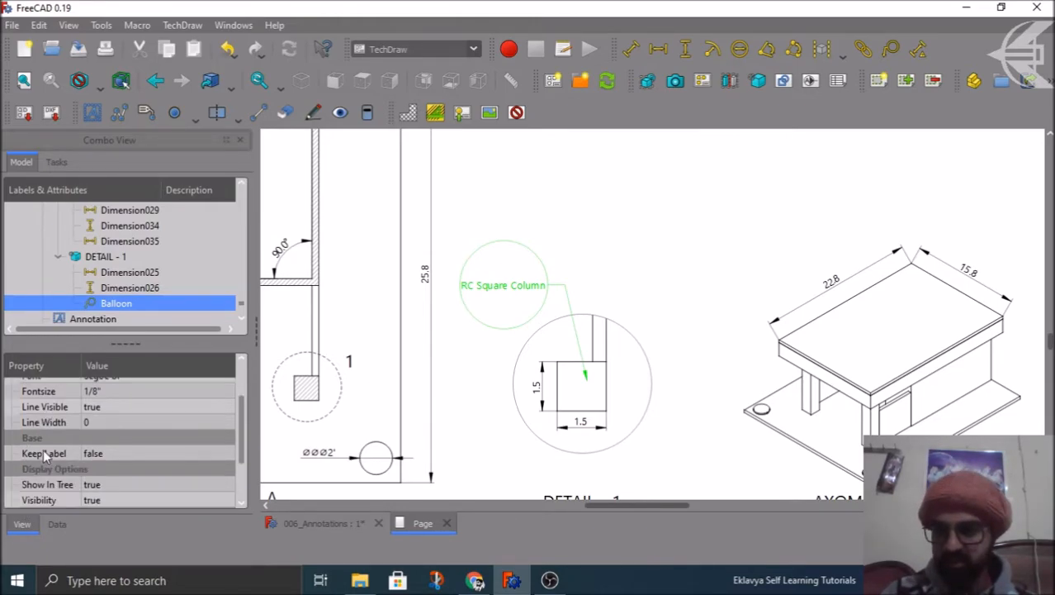
pyautogui.click(58, 524)
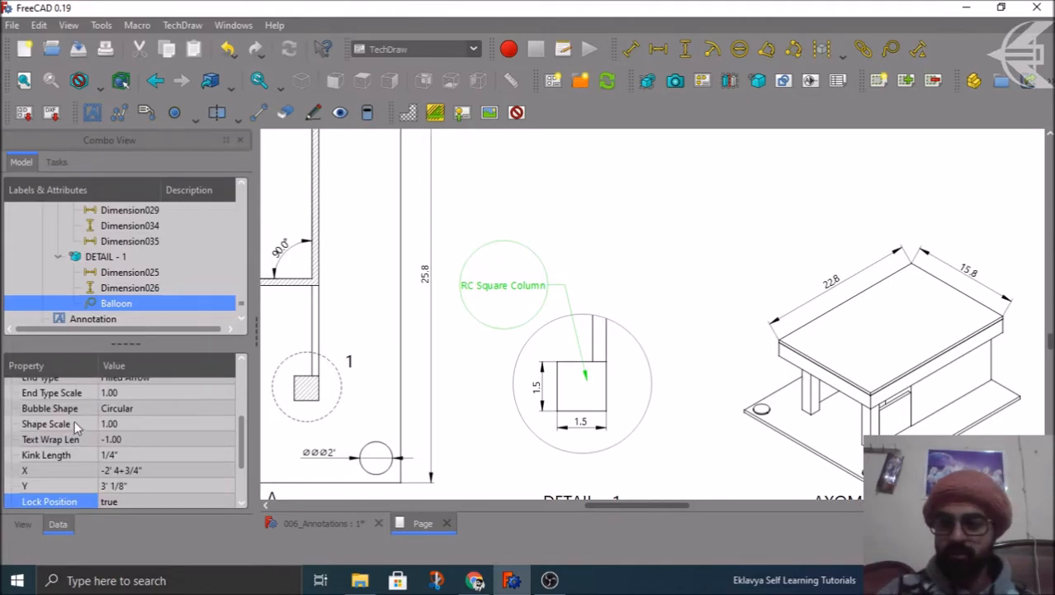
pyautogui.doubleClick(138, 409)
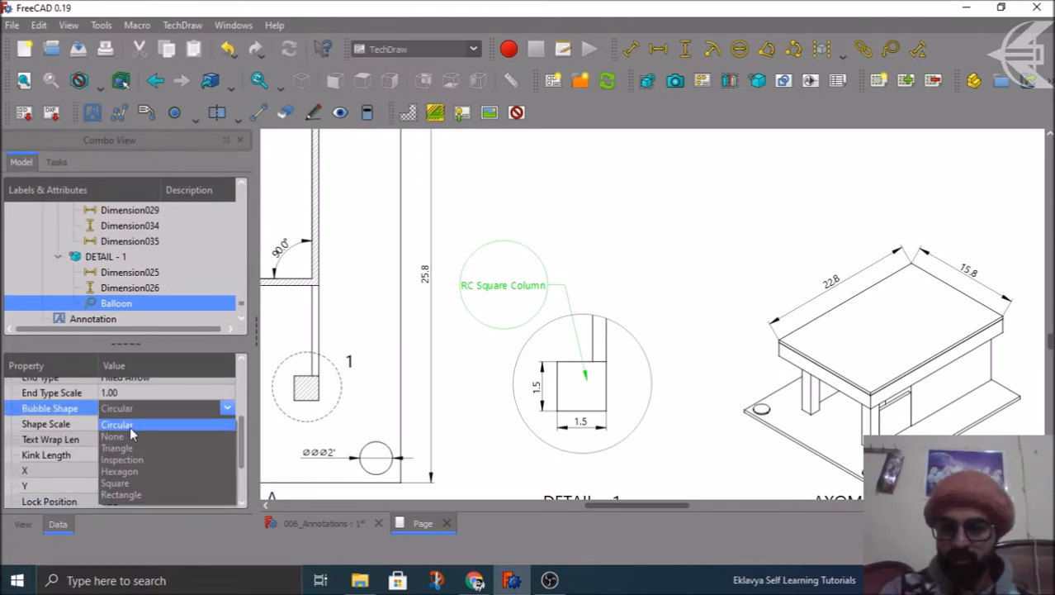
pyautogui.click(128, 433)
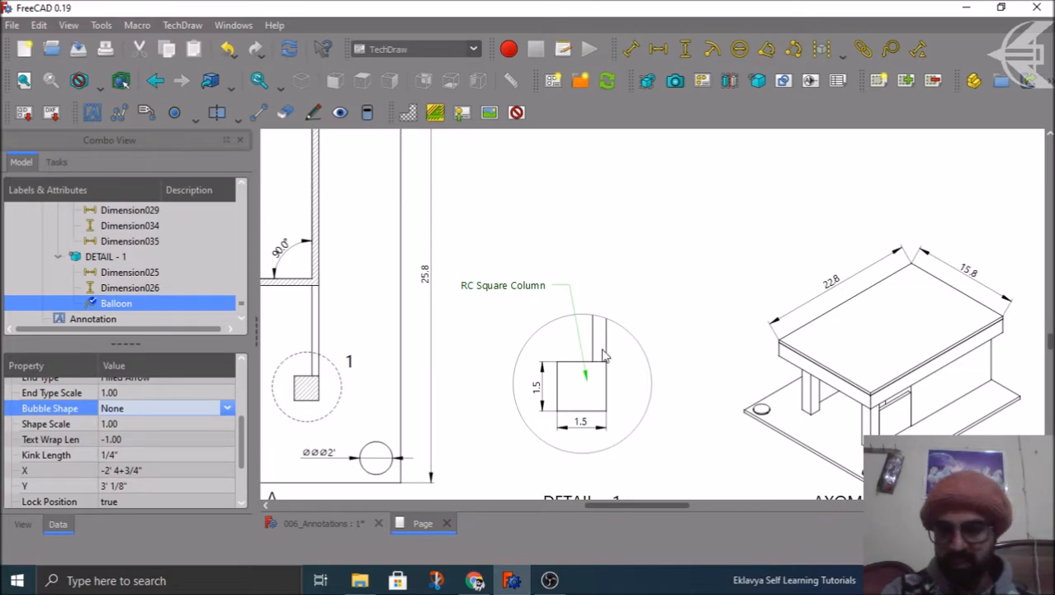
# - Try the Triangle, Inspection, Hexagon and Square bubble shapes on the balloon
pyautogui.click(228, 408)
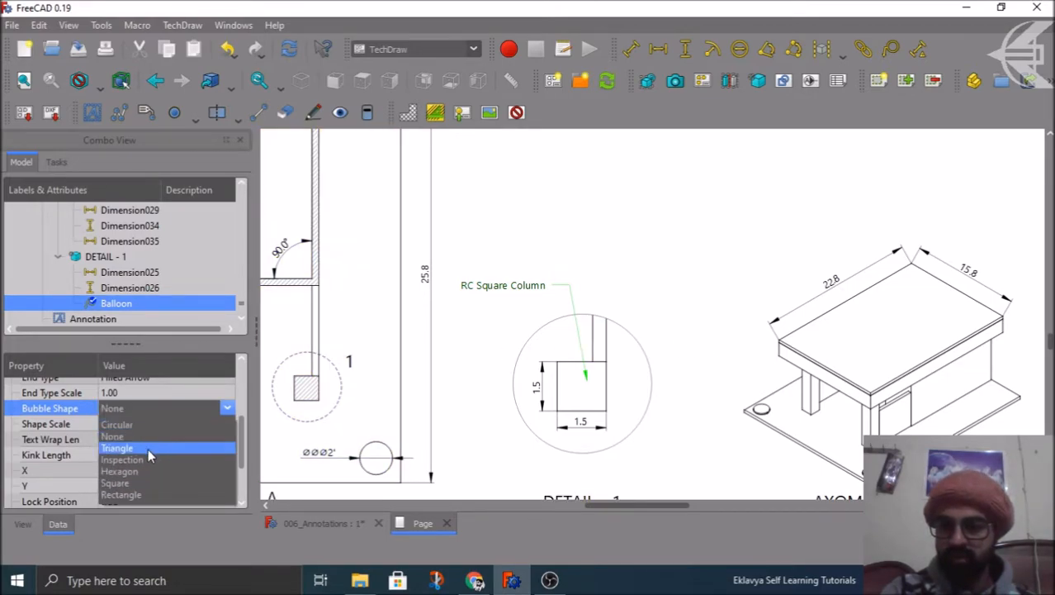
pyautogui.click(147, 448)
pyautogui.click(158, 409)
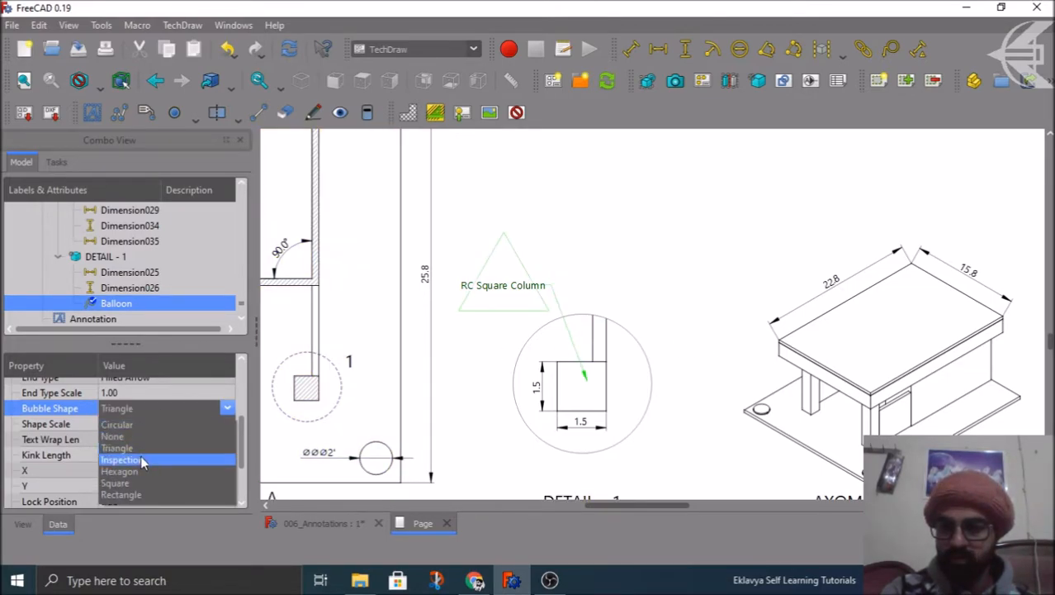
pyautogui.click(148, 462)
pyautogui.click(150, 406)
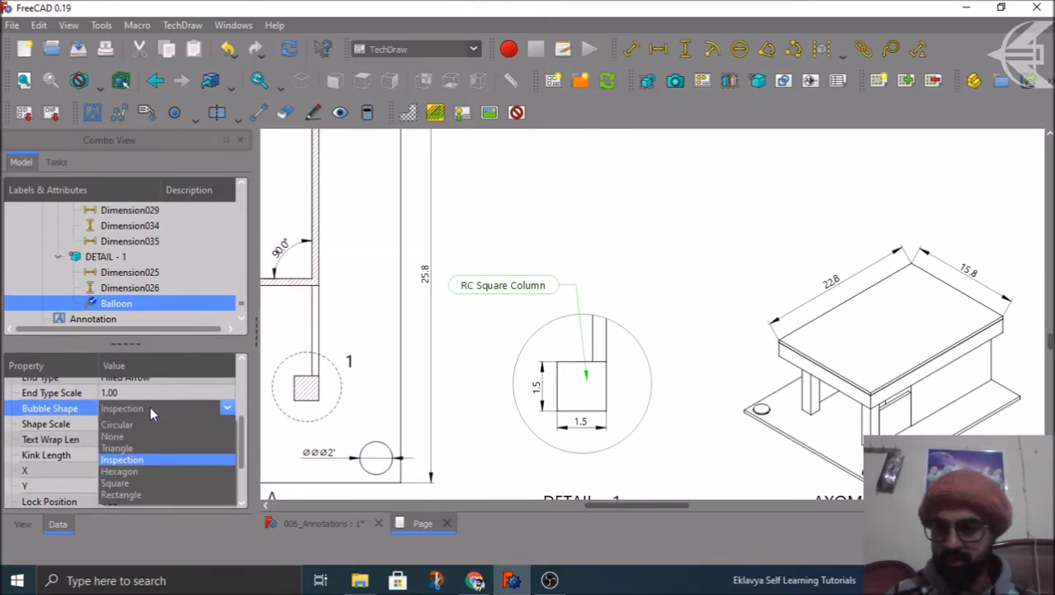
pyautogui.click(142, 468)
pyautogui.click(160, 412)
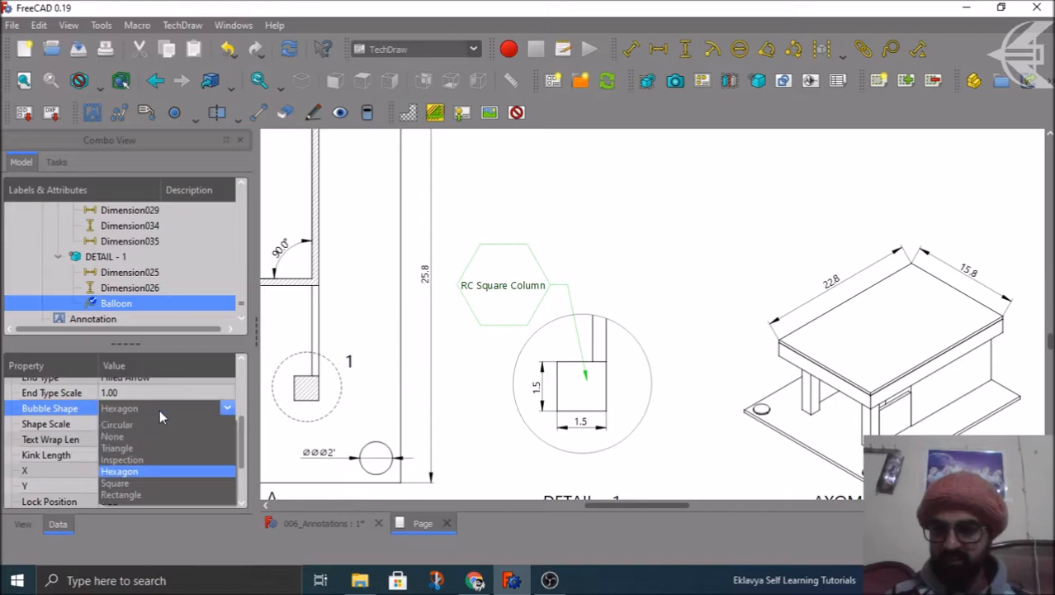
pyautogui.click(142, 486)
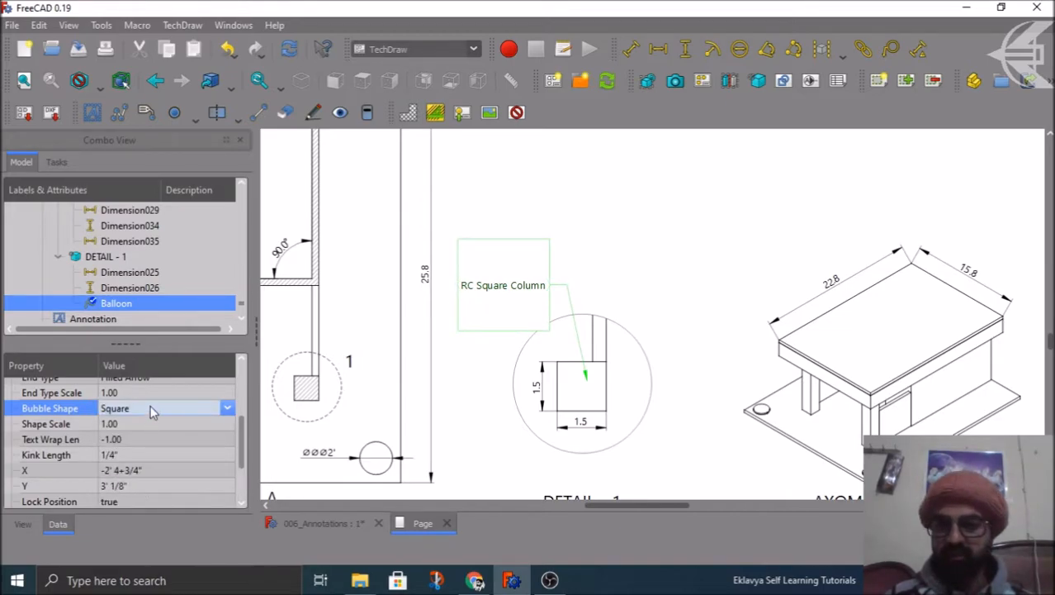
# - Set the balloon's bubble shape to Rectangle and deselect the balloon
pyautogui.click(150, 406)
pyautogui.click(137, 494)
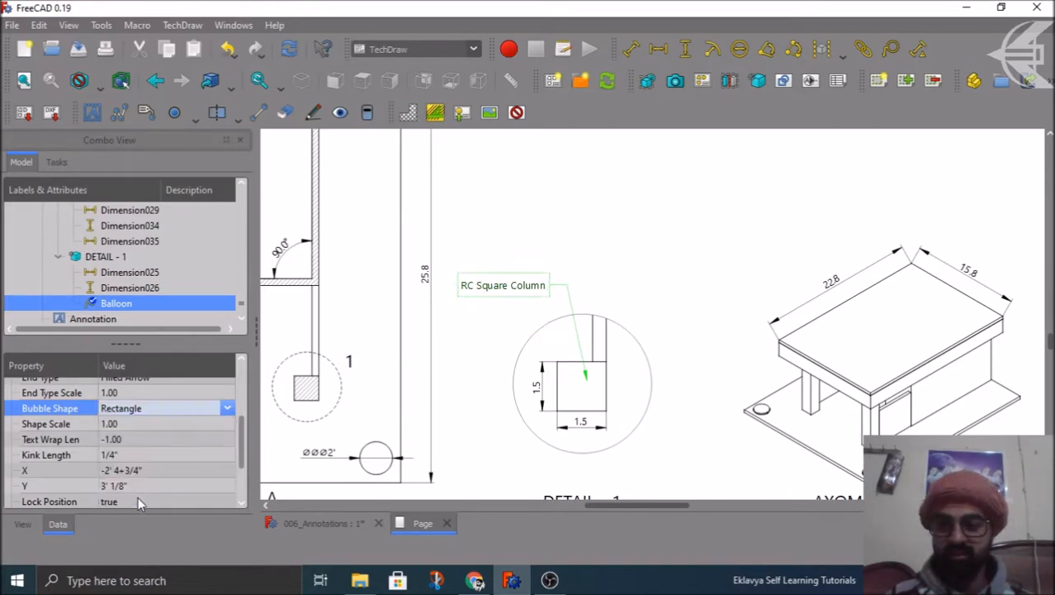
pyautogui.scroll(1, 73, 446)
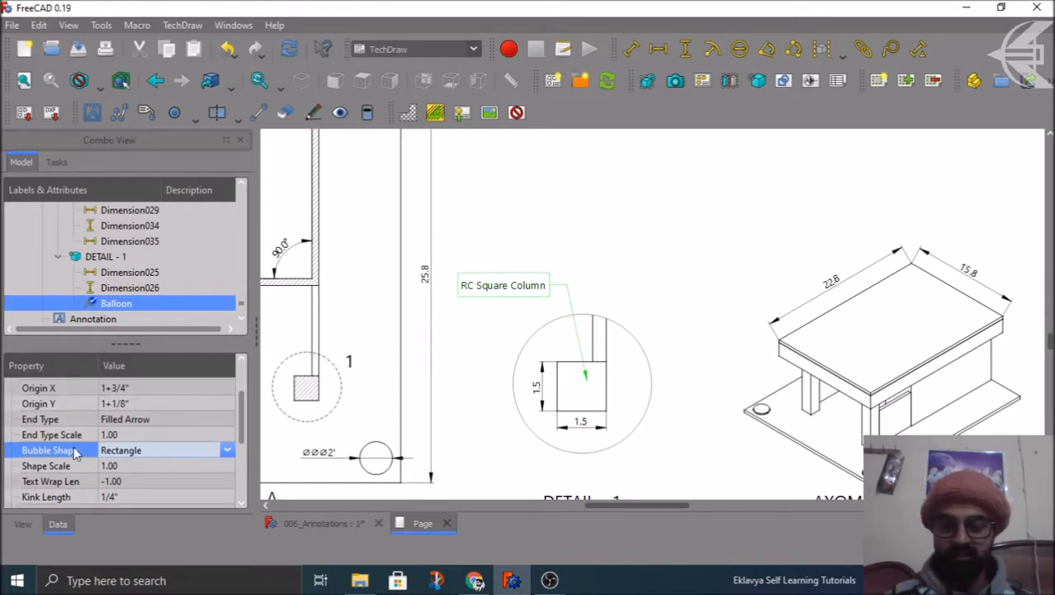
pyautogui.click(489, 207)
pyautogui.scroll(2, 461, 257)
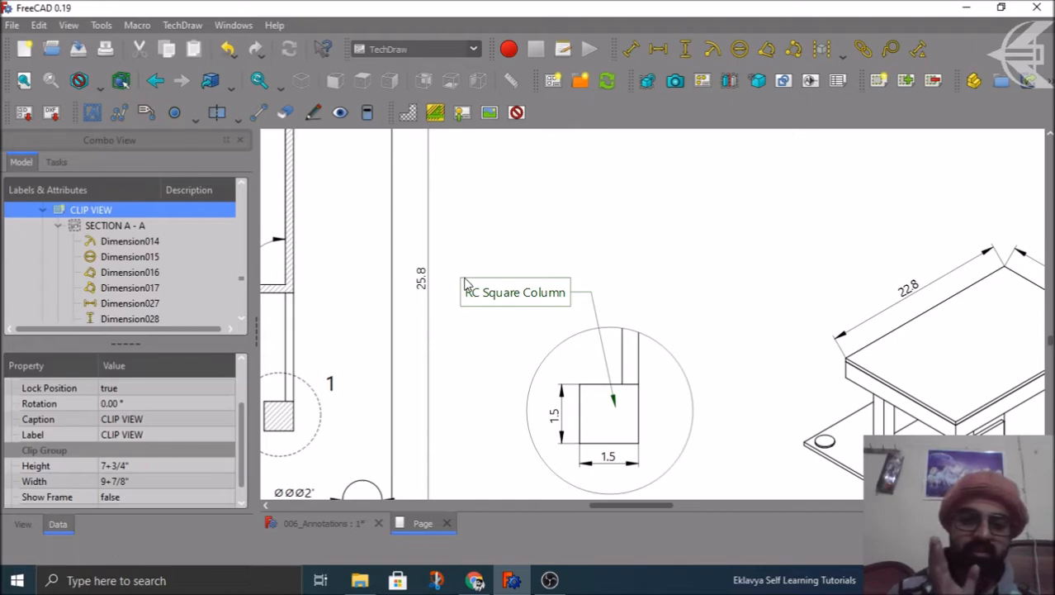
# - Divide the column balloon's text into three compartments as "RC|Square|Column"
pyautogui.click(496, 303)
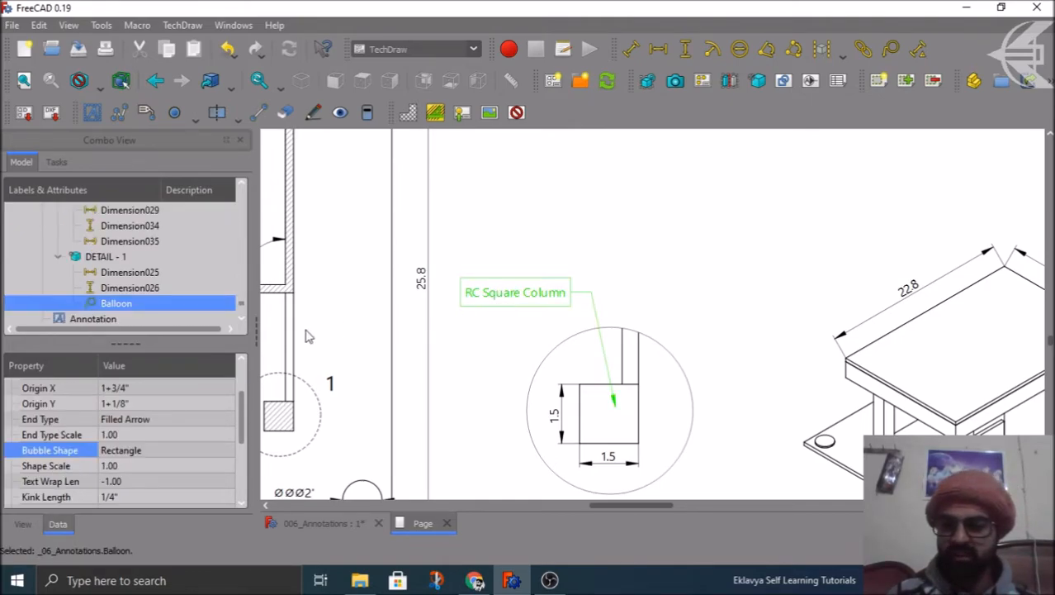
pyautogui.scroll(1, 35, 446)
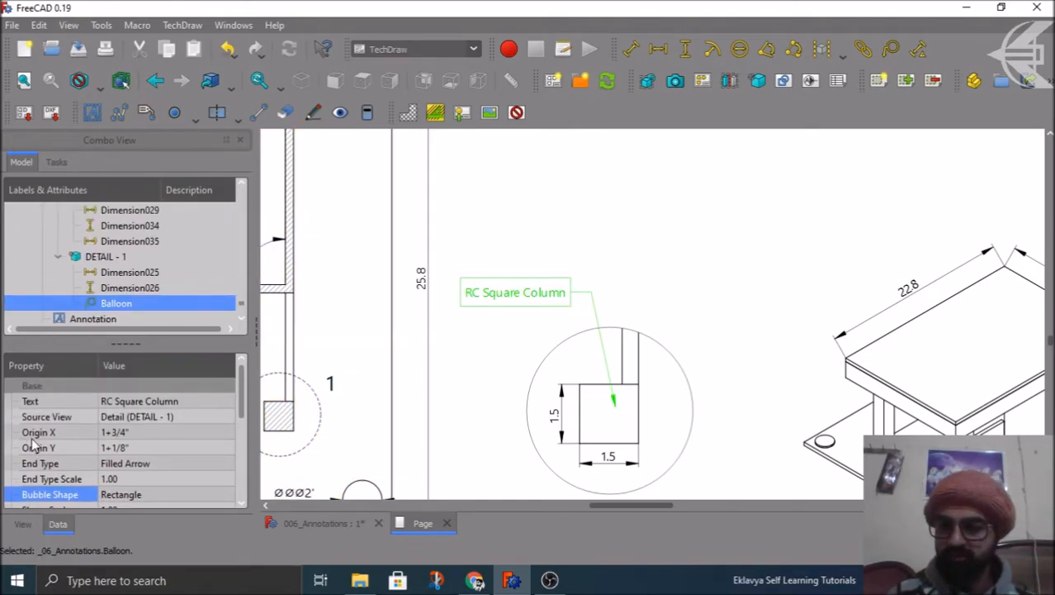
pyautogui.click(203, 395)
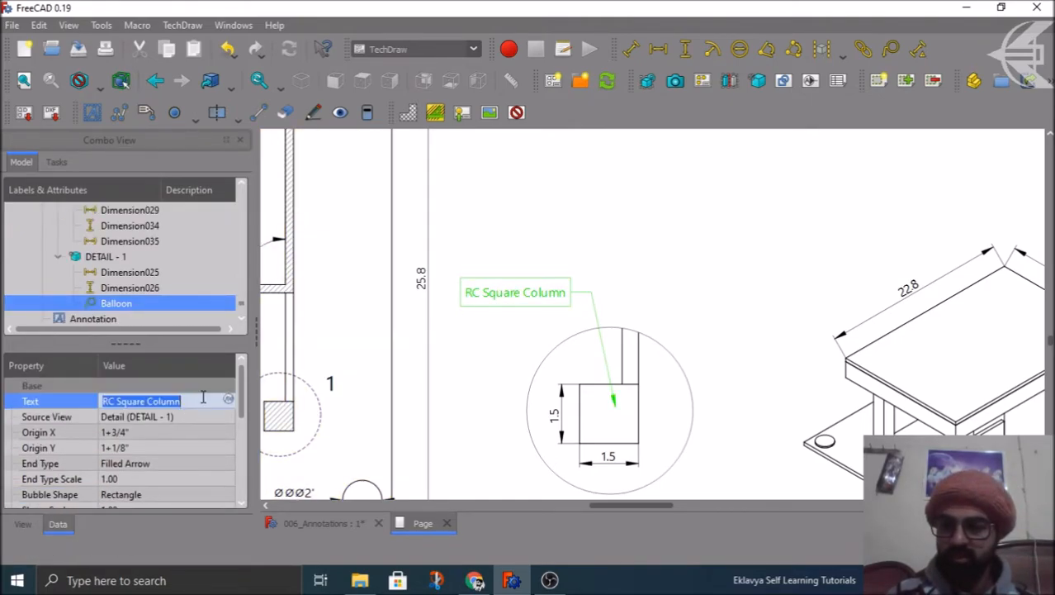
pyautogui.click(118, 402)
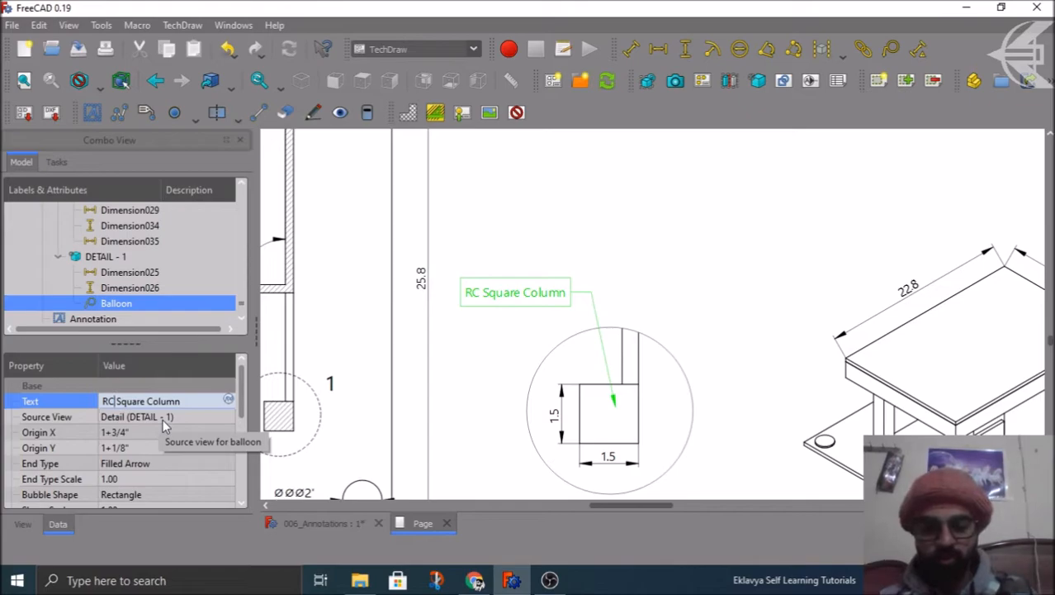
pyautogui.press('BackSpace')
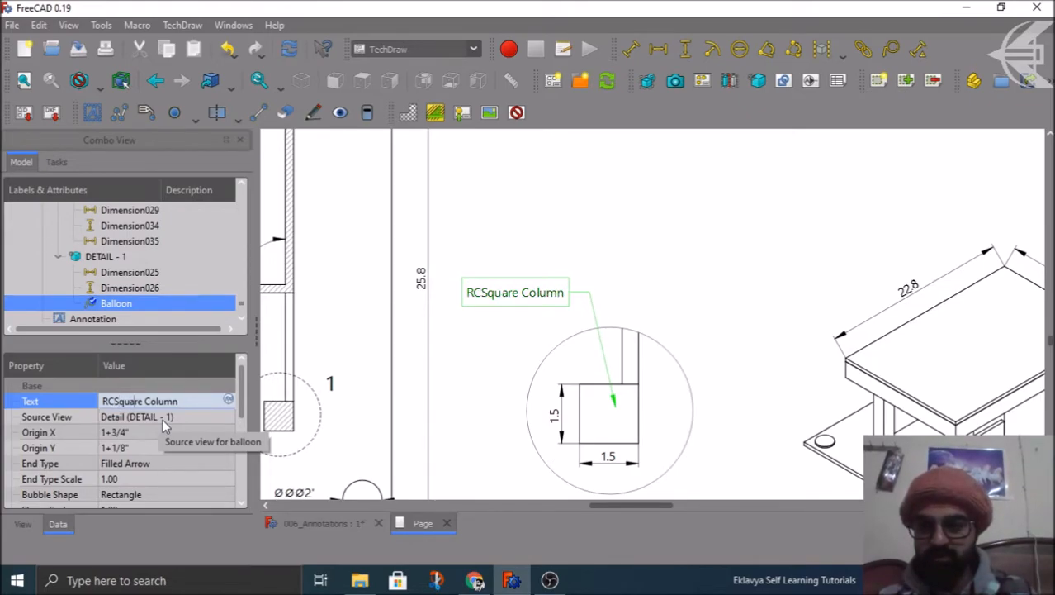
pyautogui.press('BackSpace')
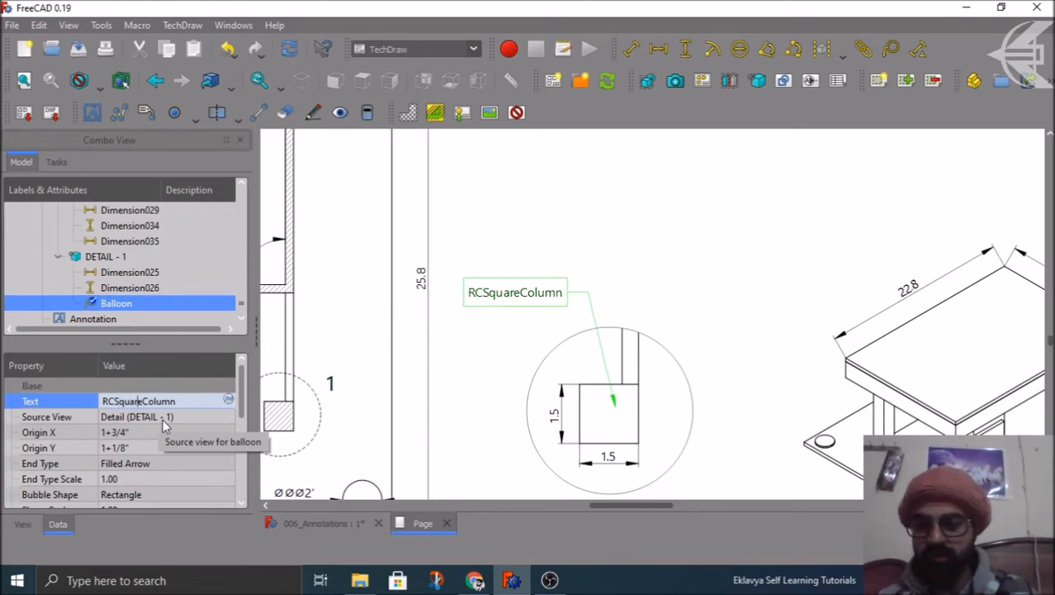
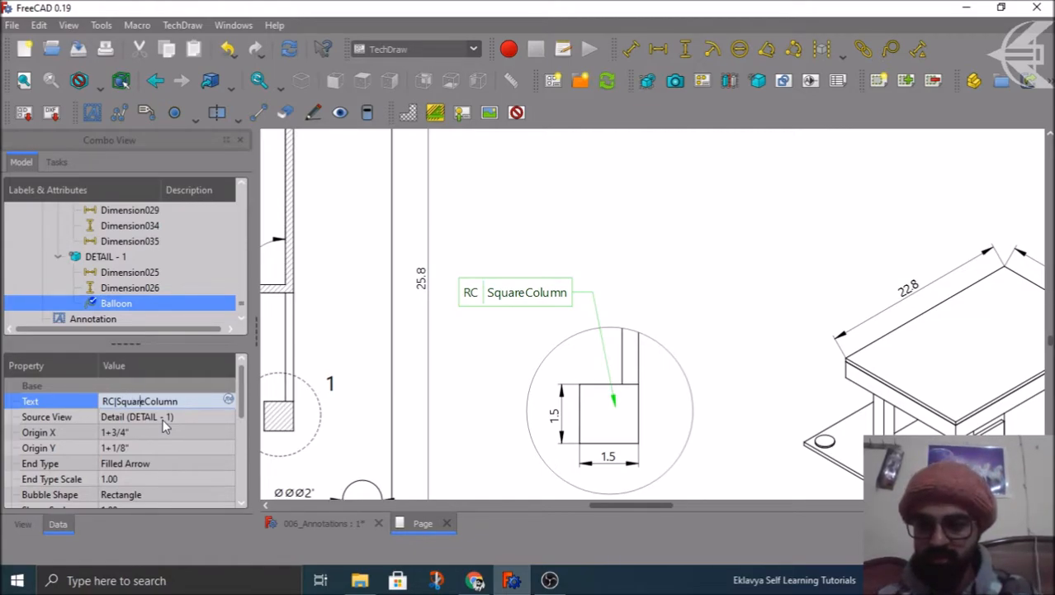
pyautogui.write('|')
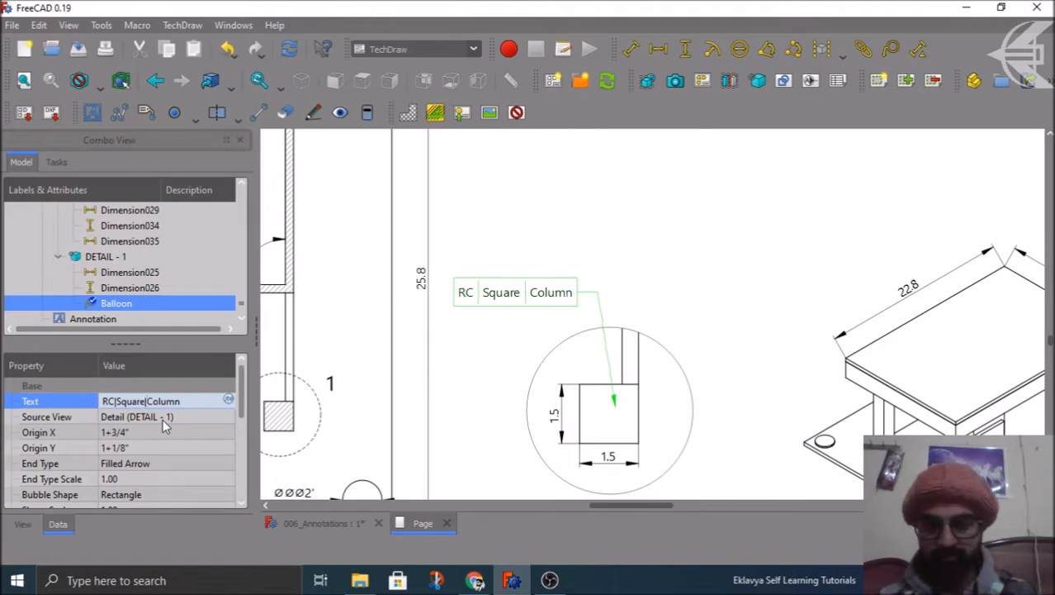
pyautogui.click(589, 217)
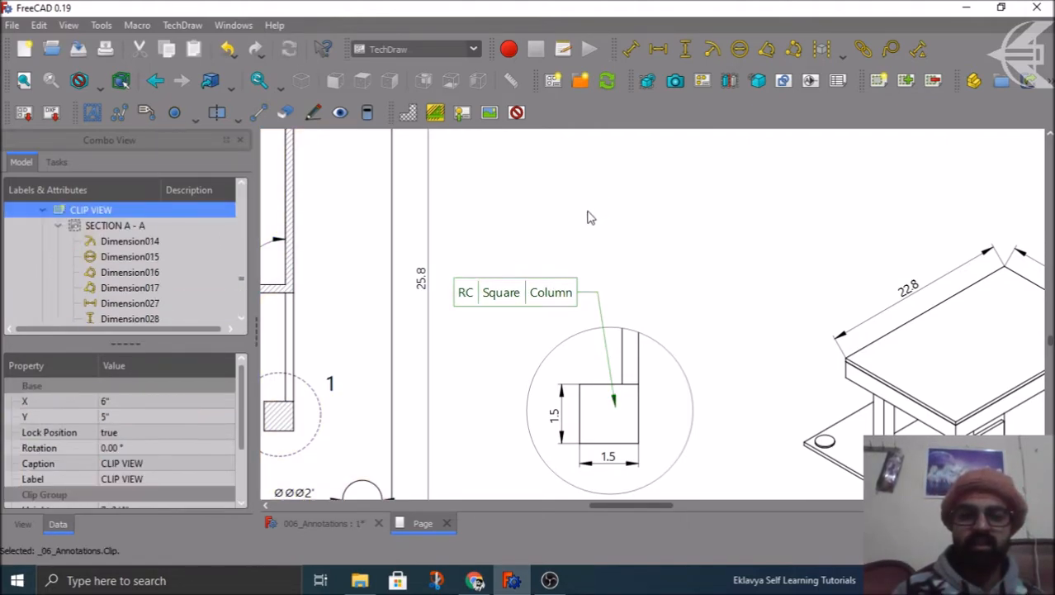
# - Change the column balloon's text to "RC Column|Square" so that it has two compartments
pyautogui.scroll(-1, 589, 218)
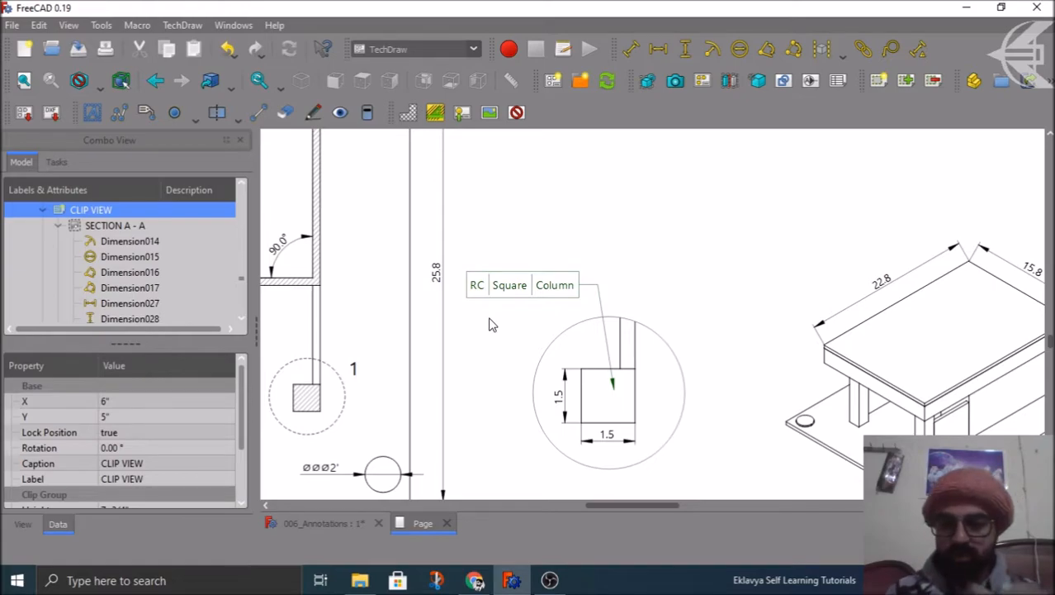
pyautogui.scroll(-3, 502, 333)
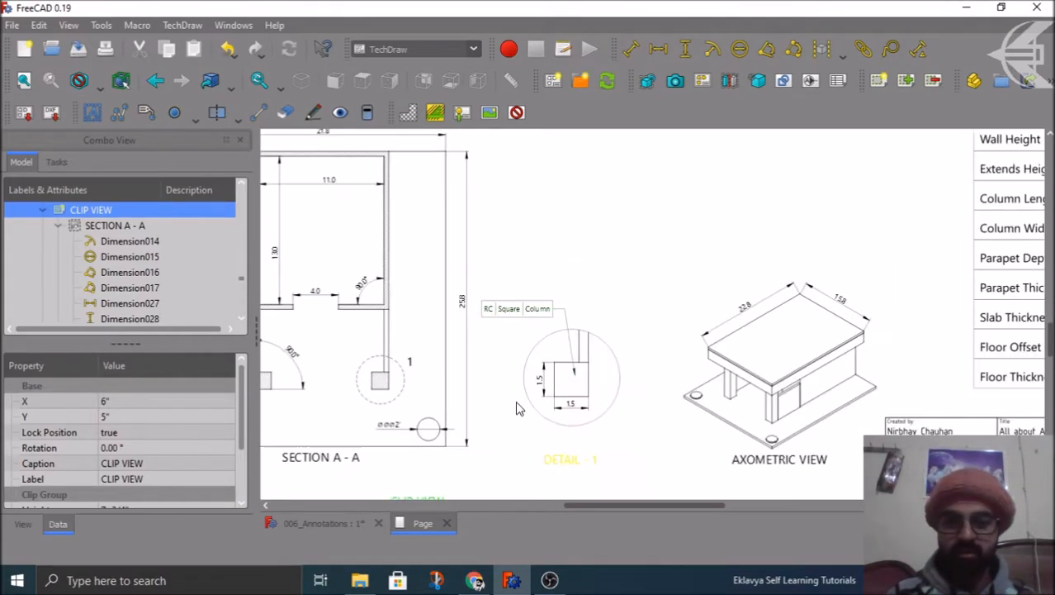
pyautogui.scroll(3, 524, 330)
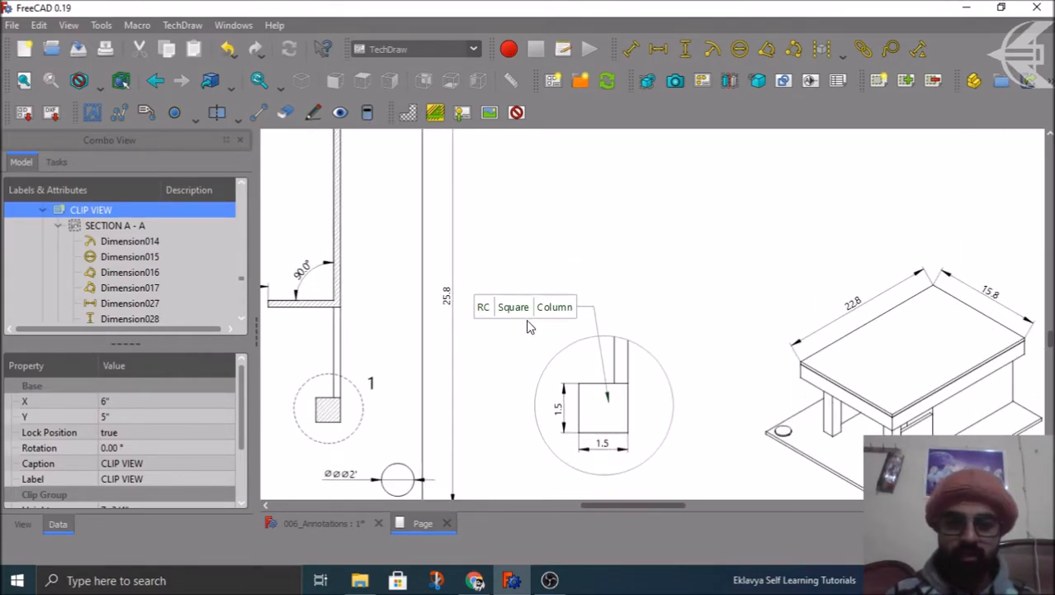
pyautogui.click(533, 314)
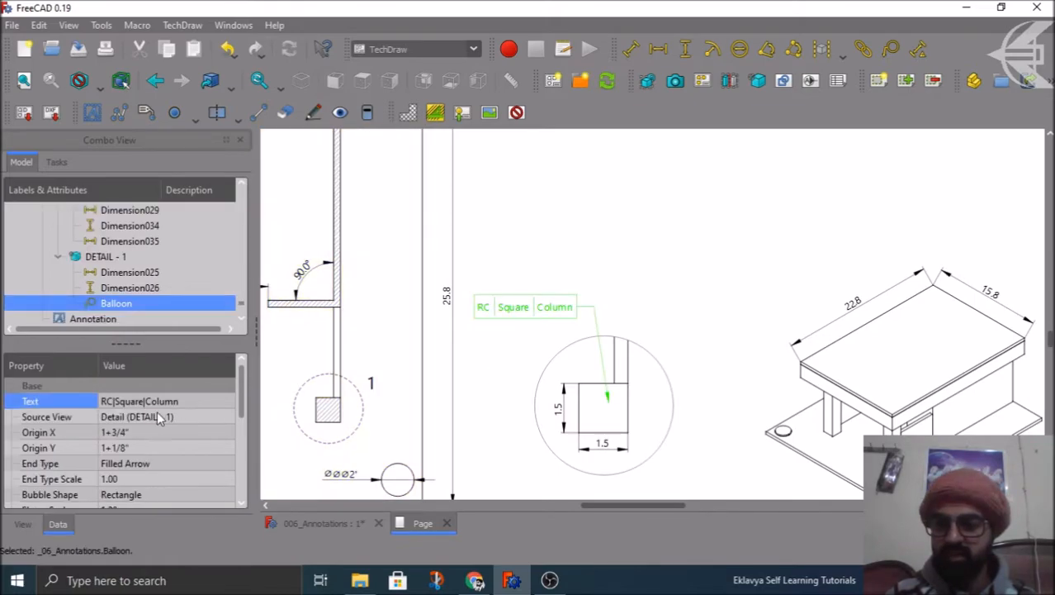
pyautogui.click(147, 402)
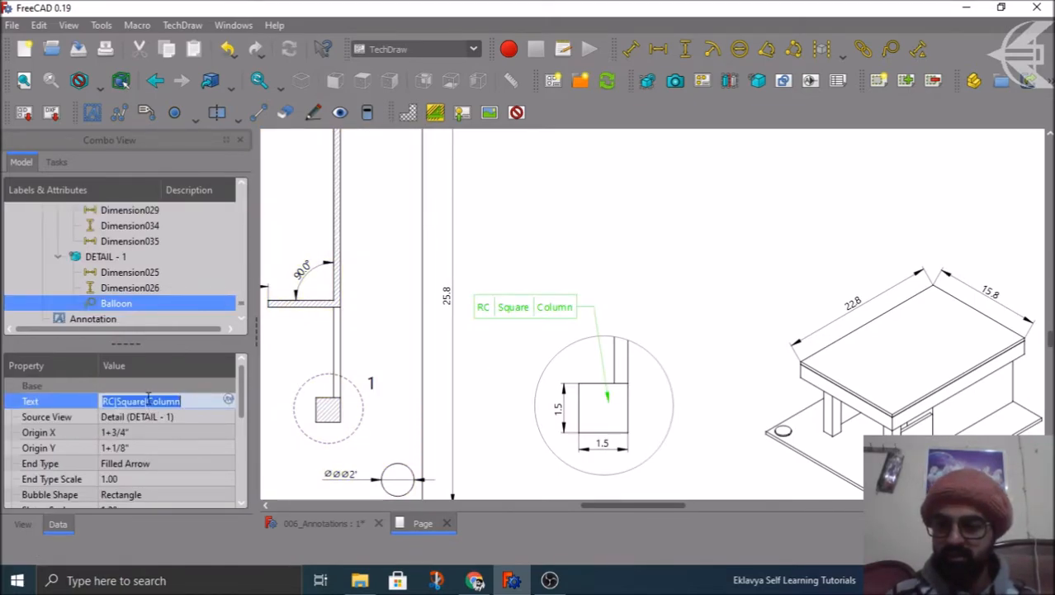
pyautogui.click(157, 402)
pyautogui.press('BackSpace')
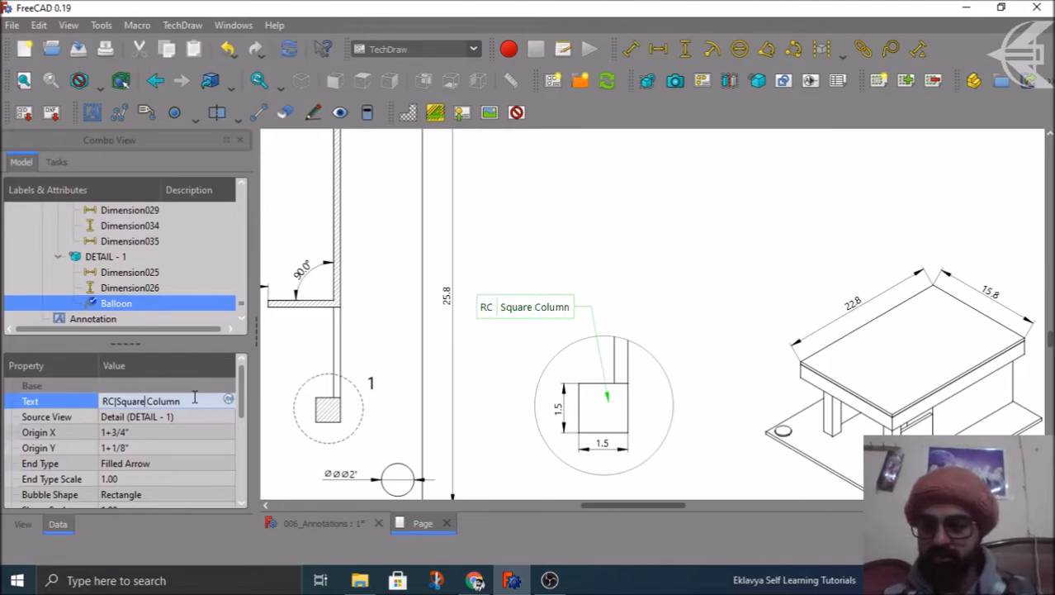
pyautogui.press('BackSpace')
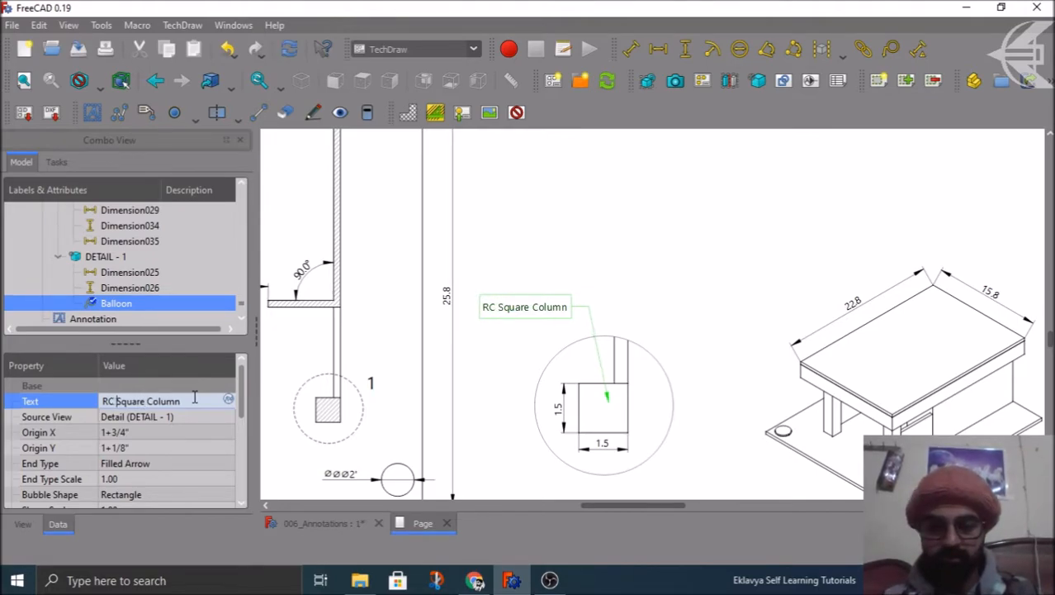
pyautogui.press('BackSpace')
pyautogui.press('BackSpace')
pyautogui.press('BackSpace')
pyautogui.press('BackSpace')
pyautogui.press('BackSpace')
pyautogui.press('BackSpace')
pyautogui.press('BackSpace')
pyautogui.press('Right')
pyautogui.write('|Square')
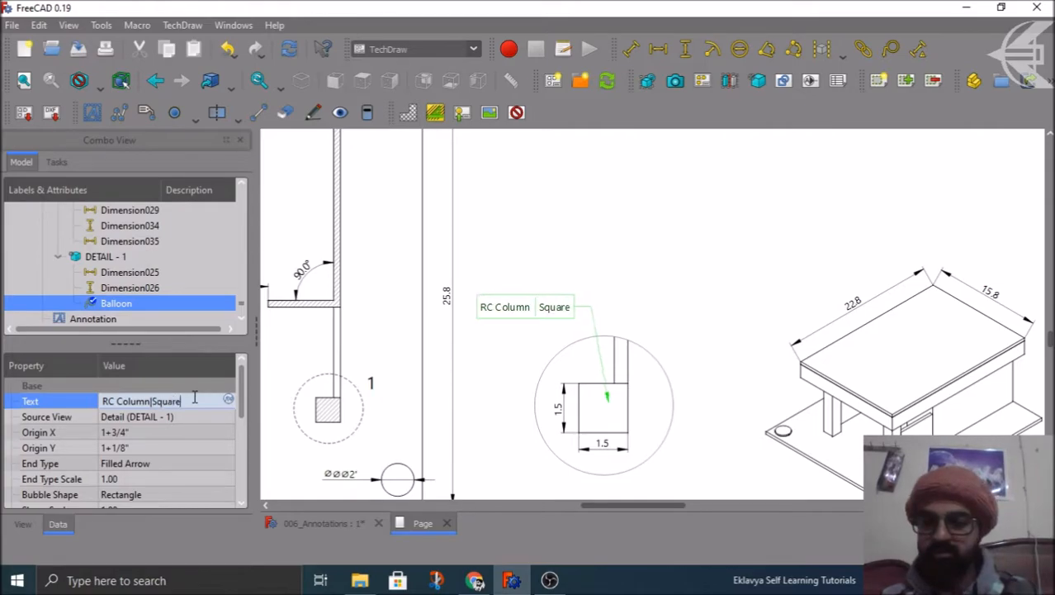
pyautogui.click(524, 200)
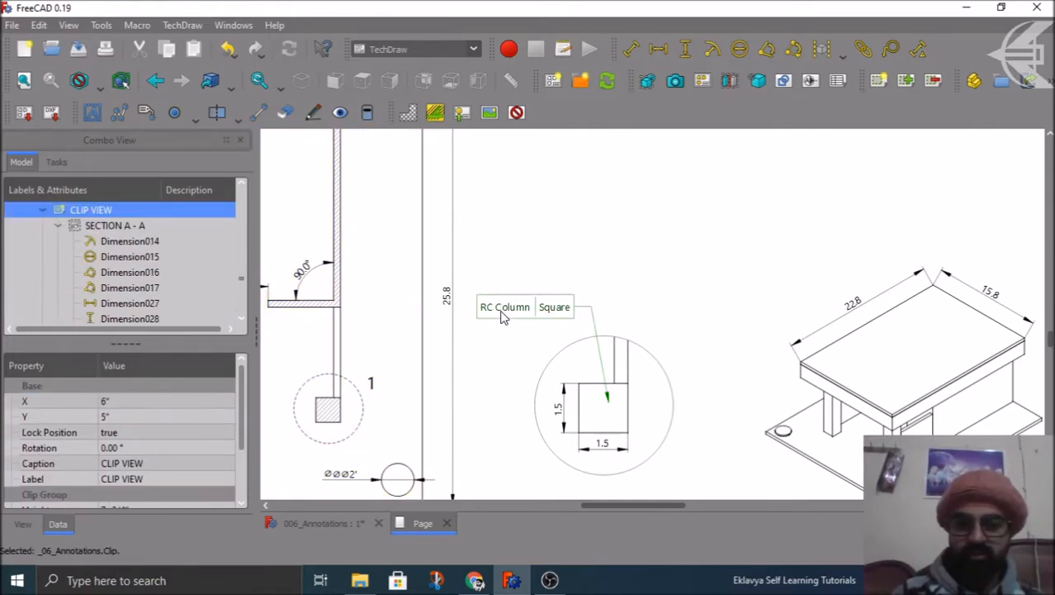
# - Turn on the view frames across the drawing page
pyautogui.scroll(-2, 508, 327)
pyautogui.scroll(1, 578, 213)
pyautogui.scroll(-4, 558, 292)
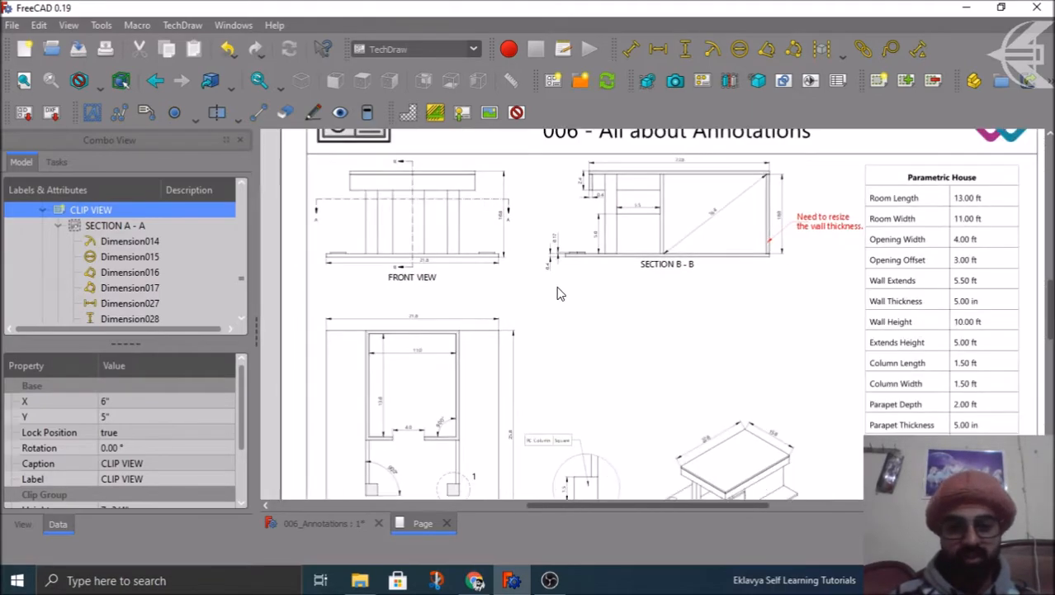
pyautogui.scroll(-3, 558, 293)
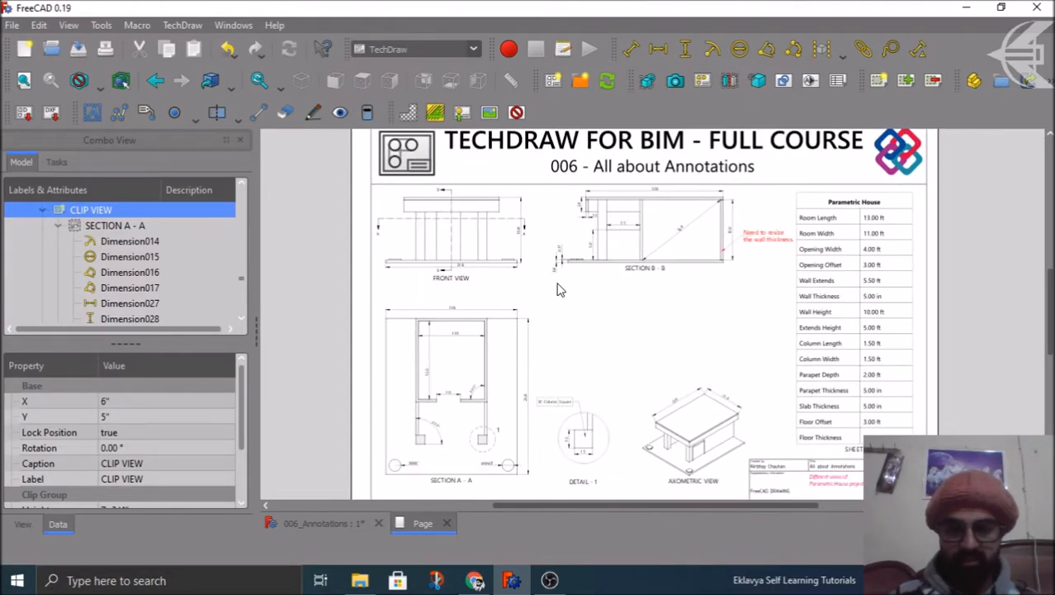
pyautogui.moveTo(636, 355); pyautogui.dragTo(643, 500, button='middle')
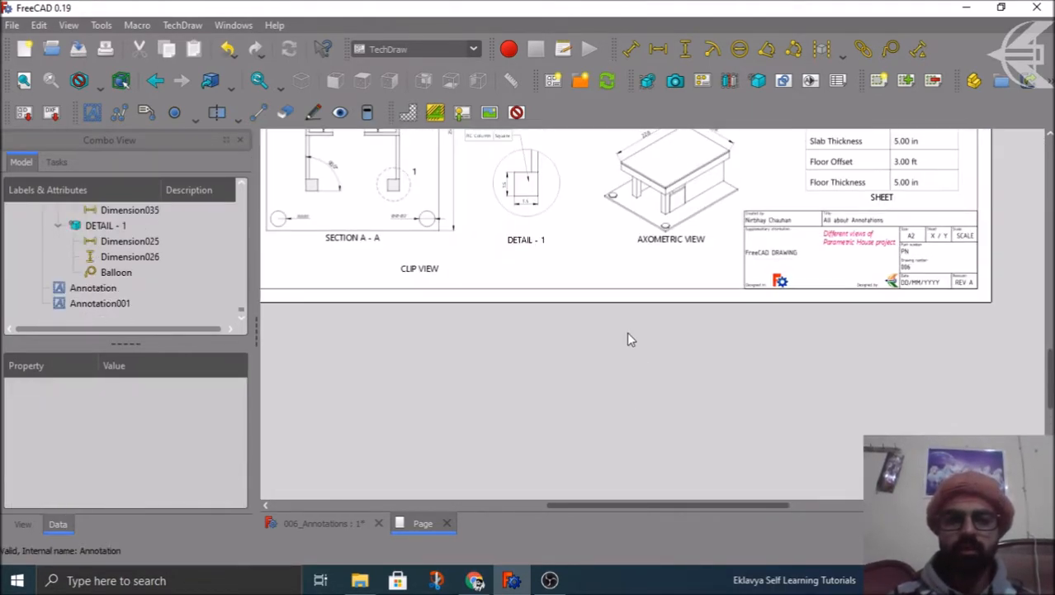
pyautogui.moveTo(604, 438); pyautogui.dragTo(600, 466, button='middle')
pyautogui.moveTo(1012, 241); pyautogui.dragTo(1022, 330, button='middle')
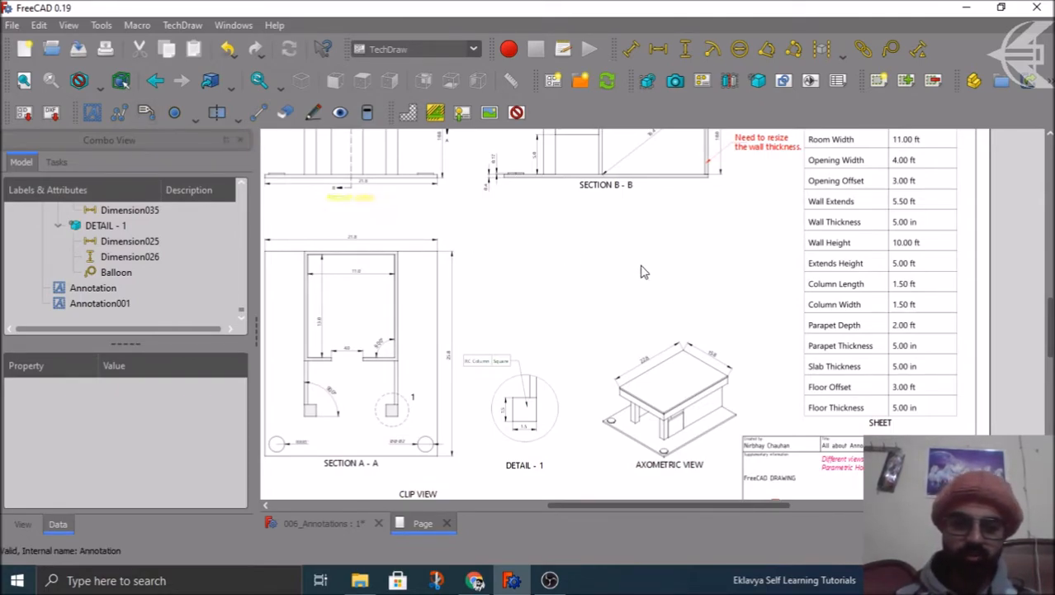
pyautogui.click(517, 111)
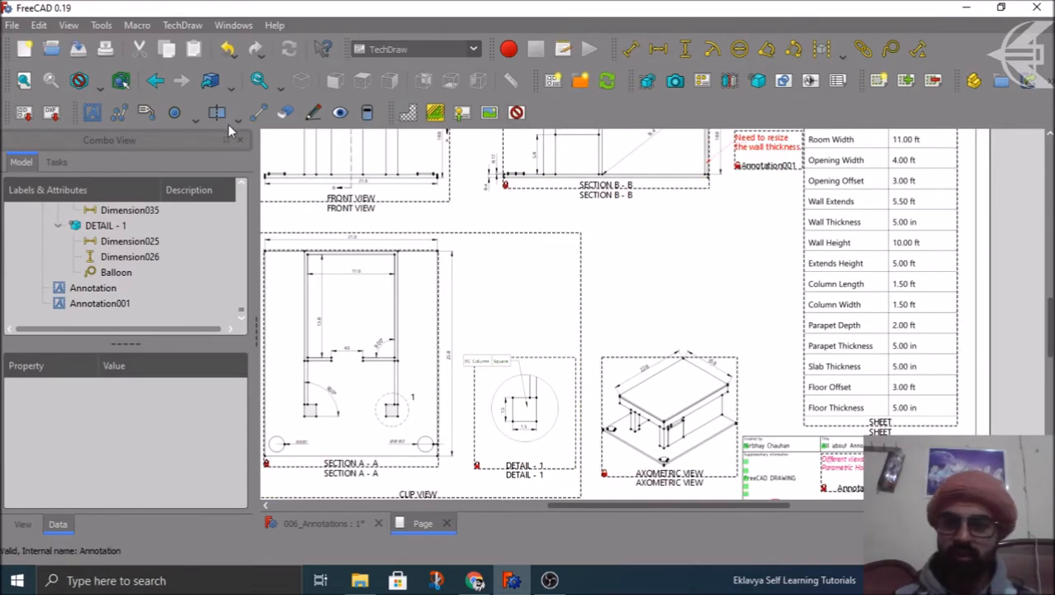
pyautogui.click(146, 112)
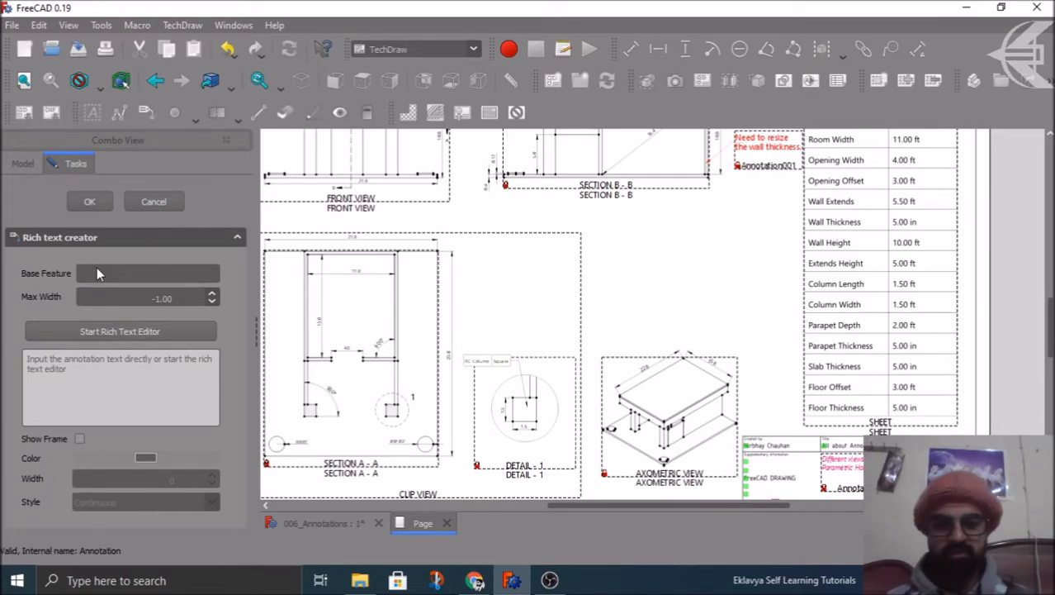
pyautogui.click(146, 203)
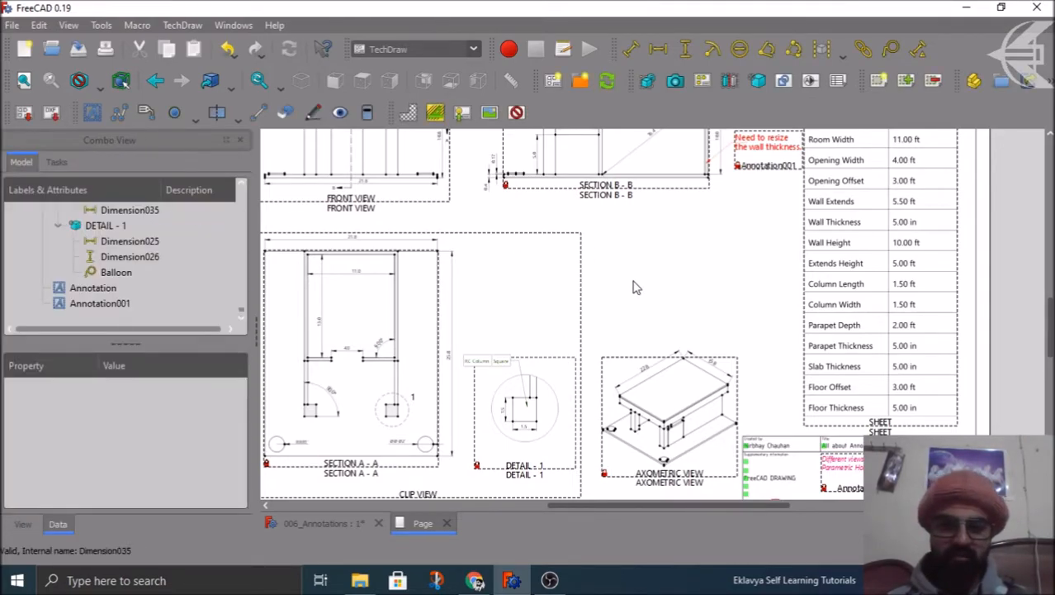
pyautogui.click(671, 481)
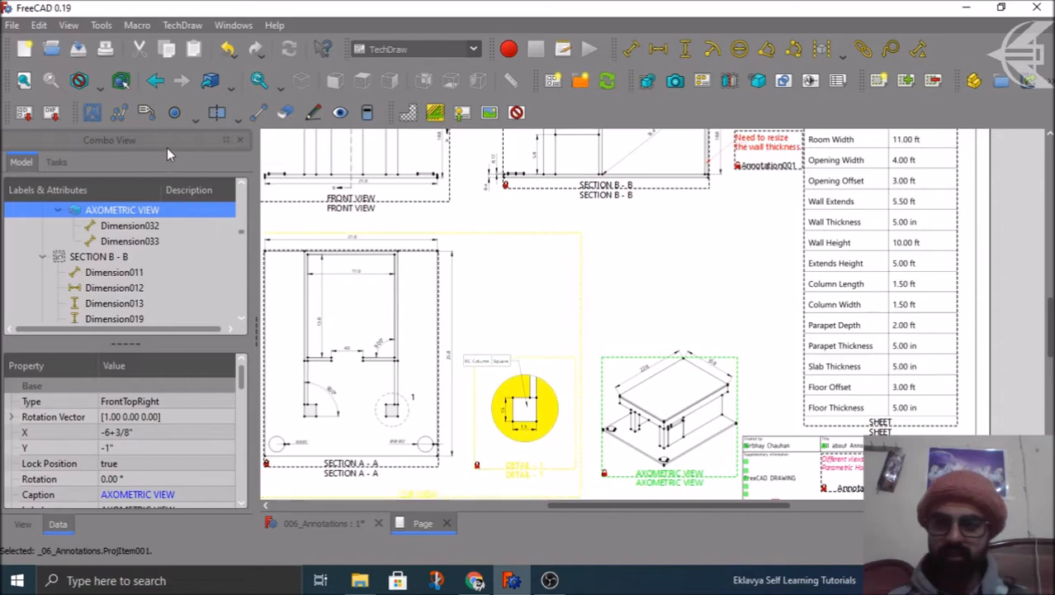
pyautogui.click(148, 115)
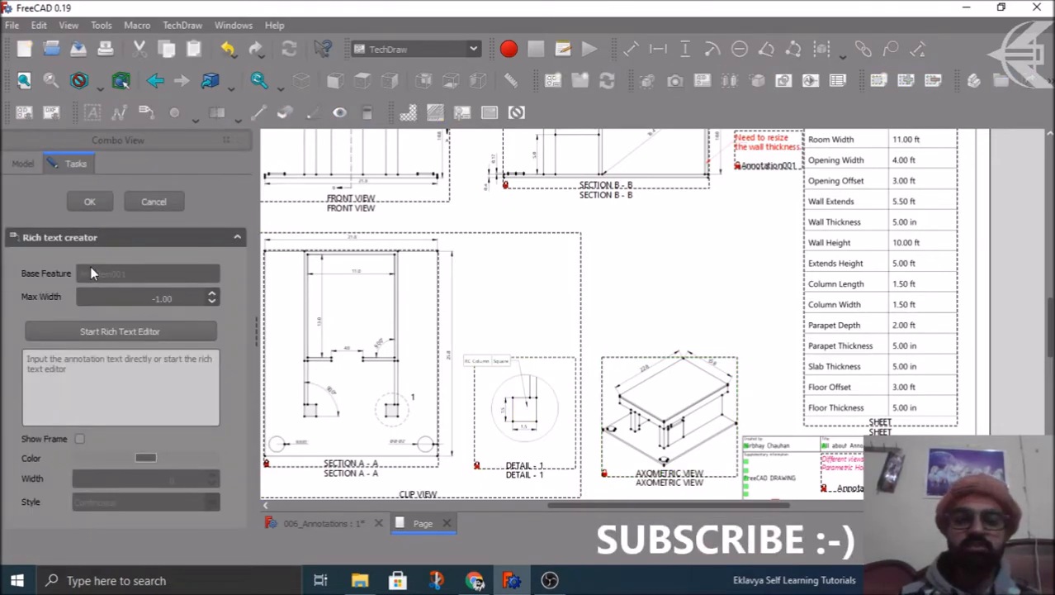
pyautogui.click(154, 202)
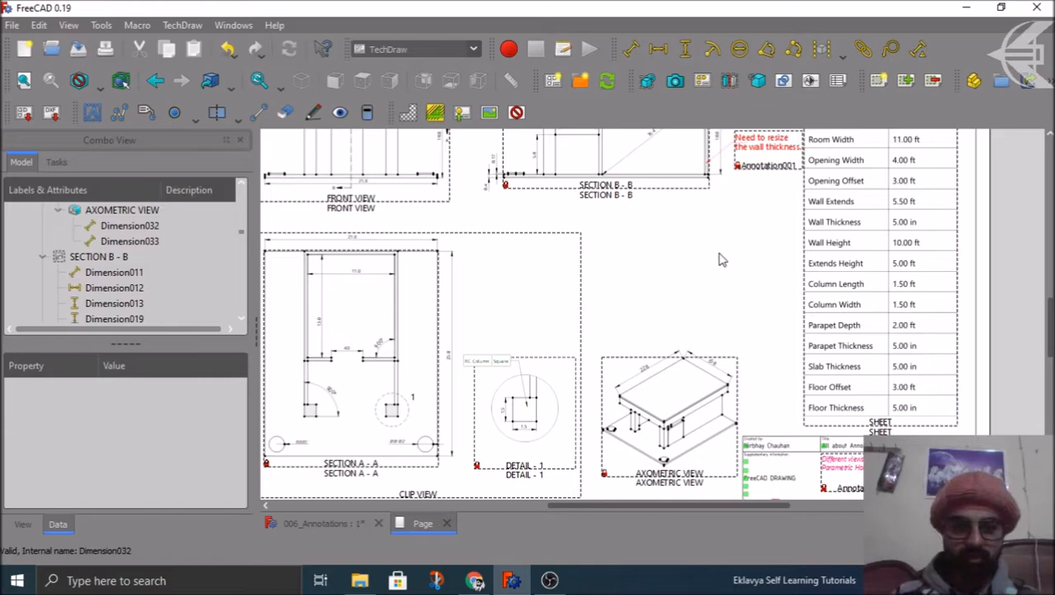
# - Start a rich text annotation without a base feature, enable its frame and keep the Continuous line style
pyautogui.click(145, 112)
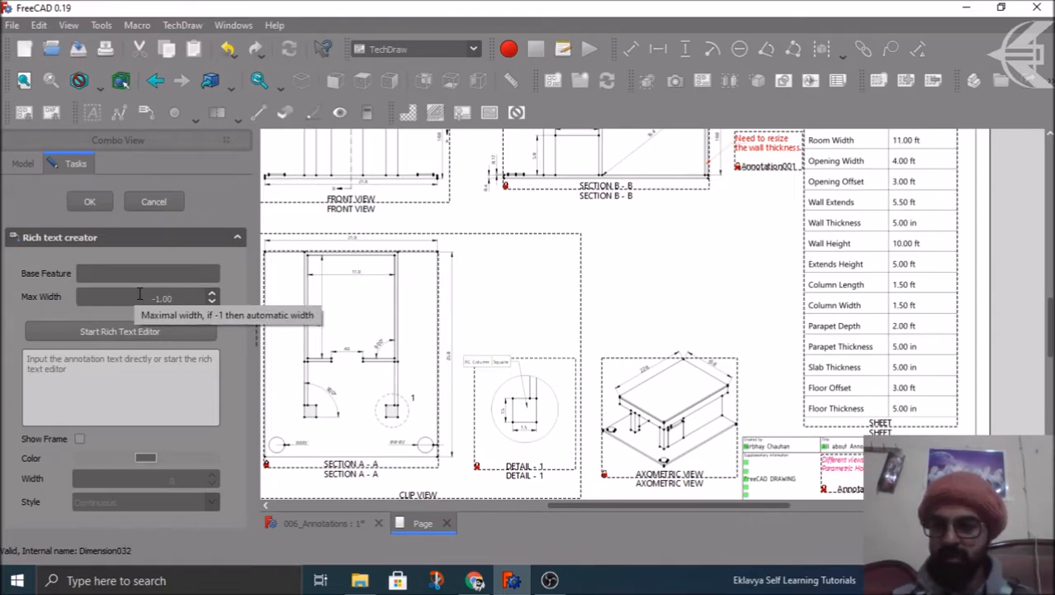
pyautogui.click(91, 364)
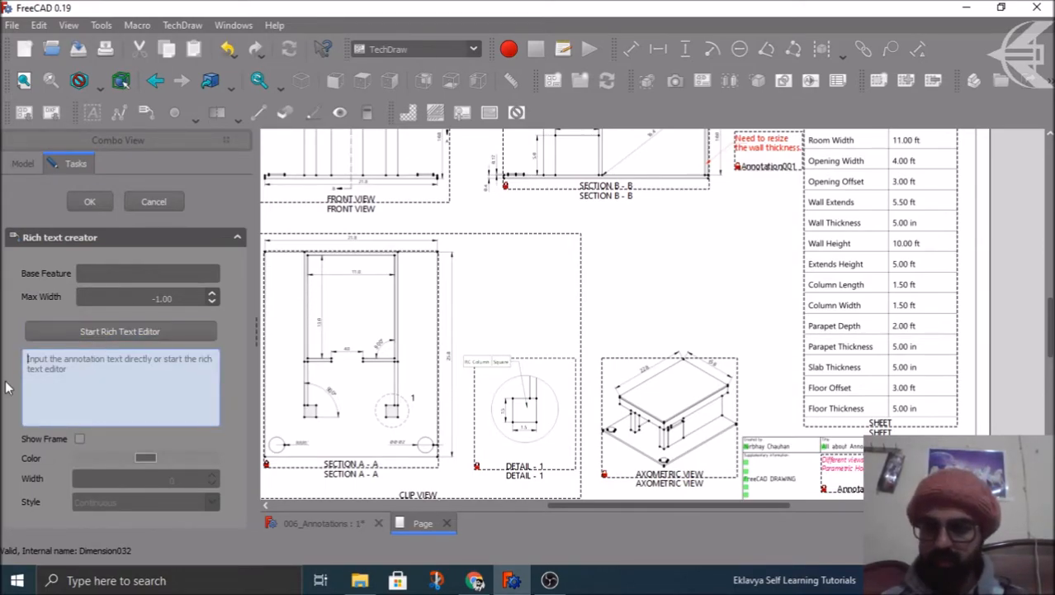
pyautogui.click(79, 438)
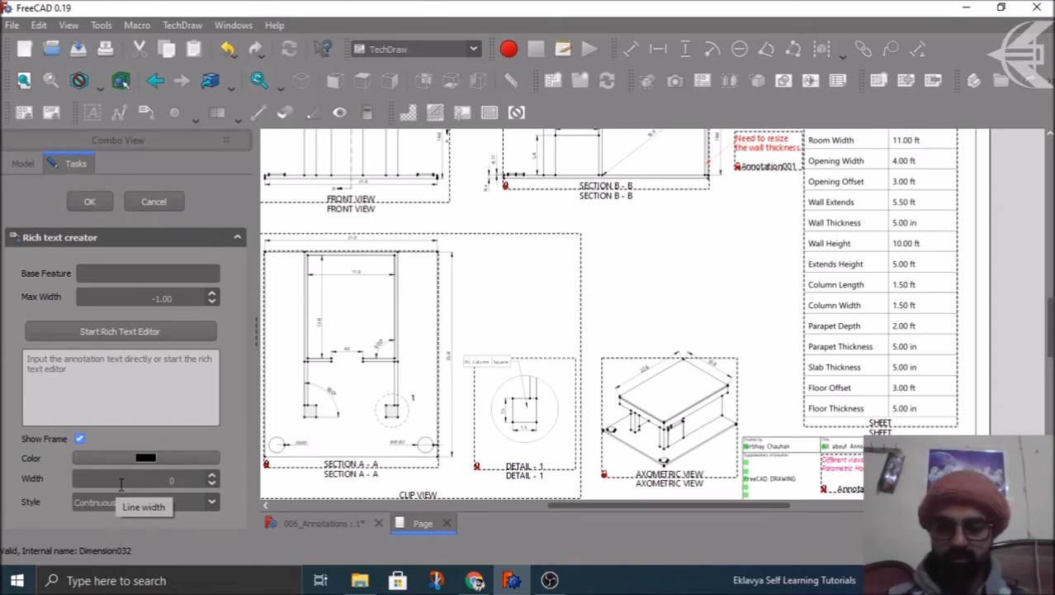
pyautogui.click(85, 504)
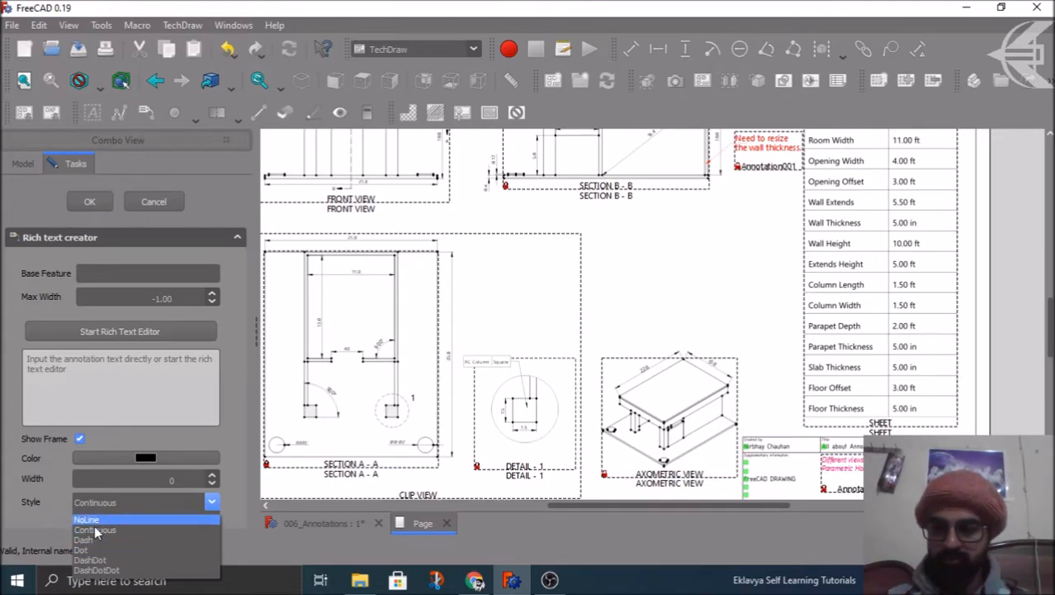
pyautogui.click(7, 514)
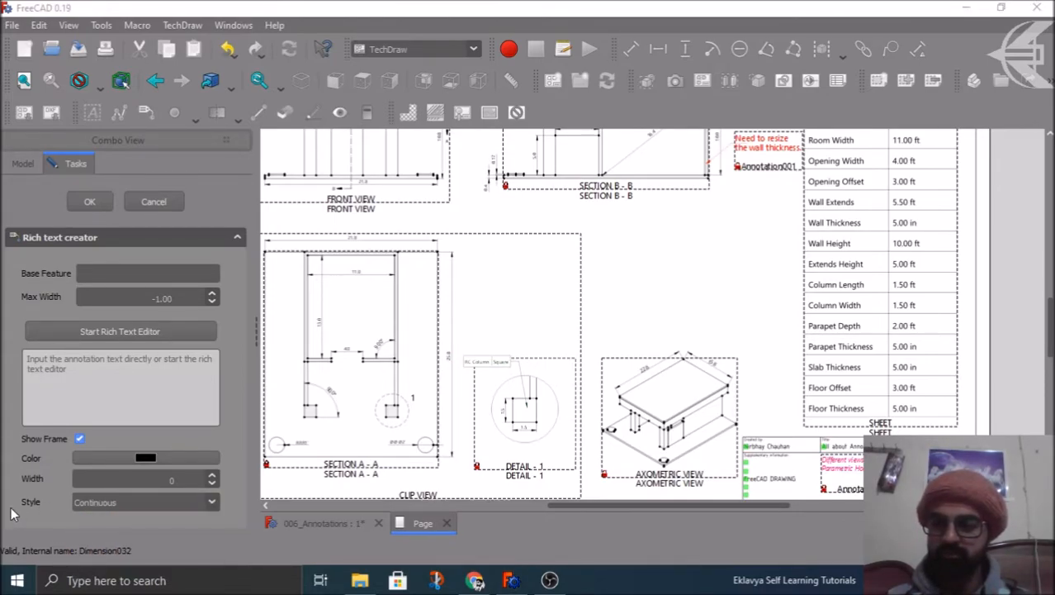
pyautogui.click(59, 365)
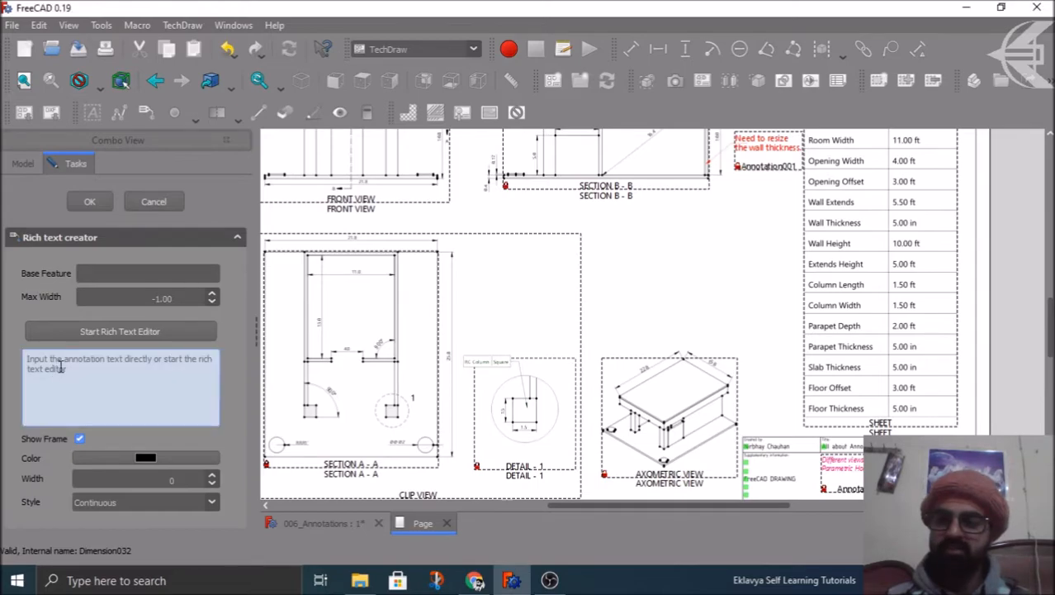
# - Enter the heading "Things to be noted:" for the annotation in the rich text editor
pyautogui.click(140, 333)
pyautogui.moveTo(433, 122); pyautogui.dragTo(499, 137)
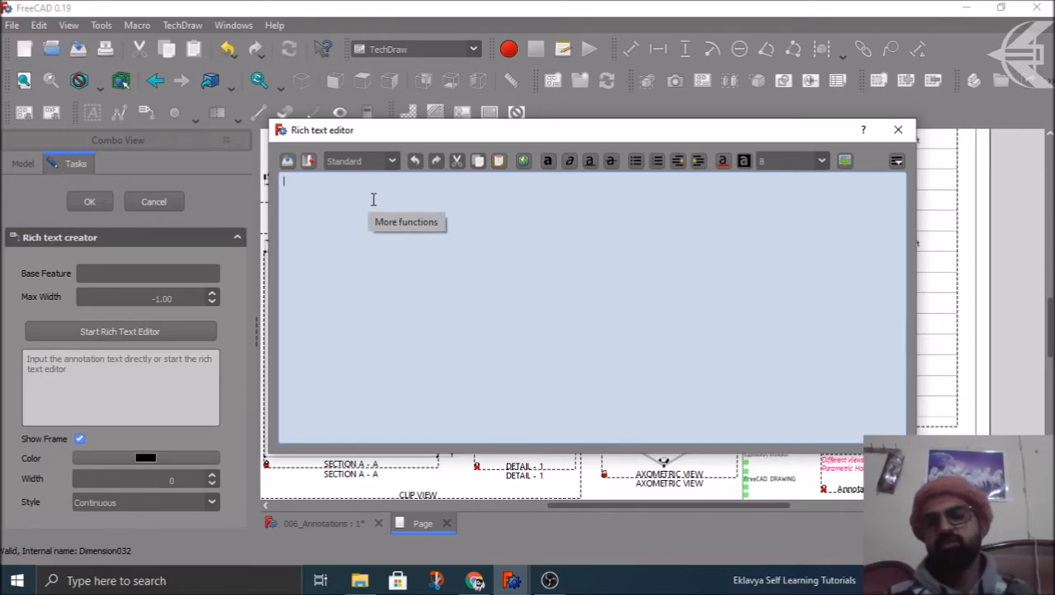
pyautogui.write('Things')
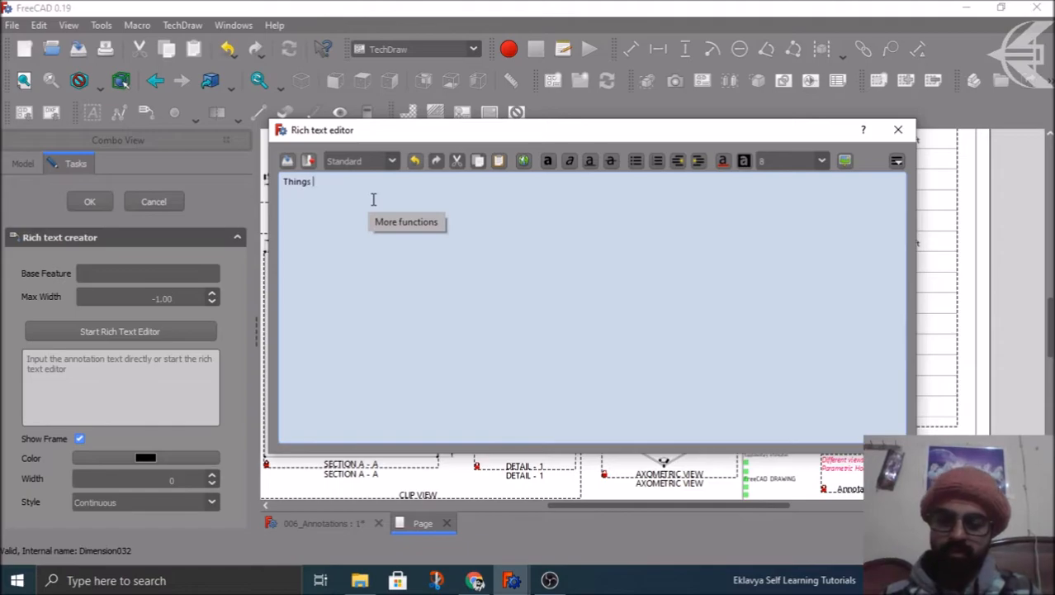
pyautogui.write(' to be noted:')
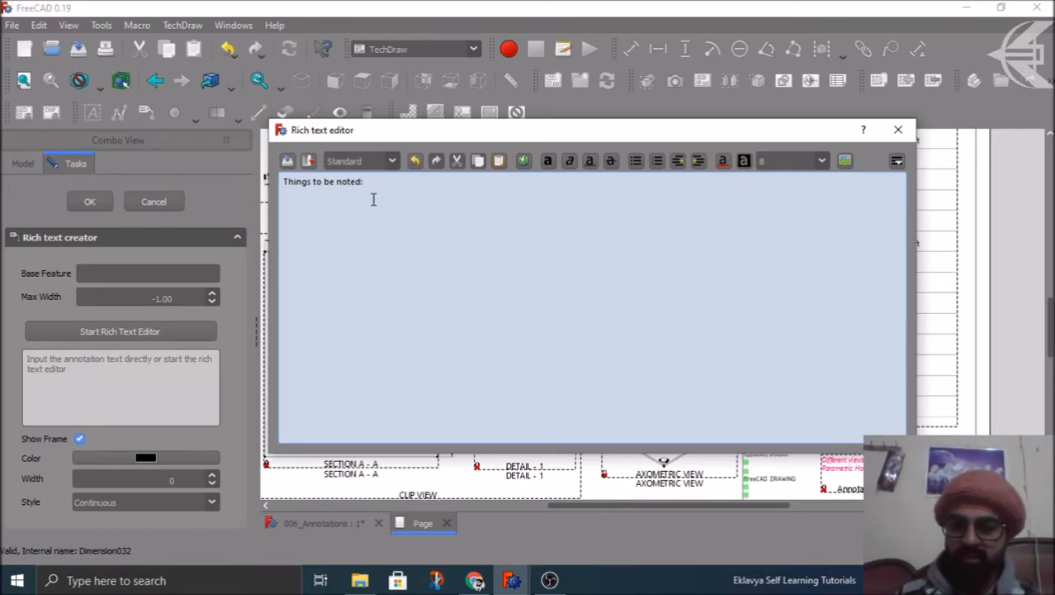
# - Add a bulleted list under the heading: "Drawing not to be scaled.", "Not to be shared with third parties." and "For more information, contact us."
pyautogui.click(658, 162)
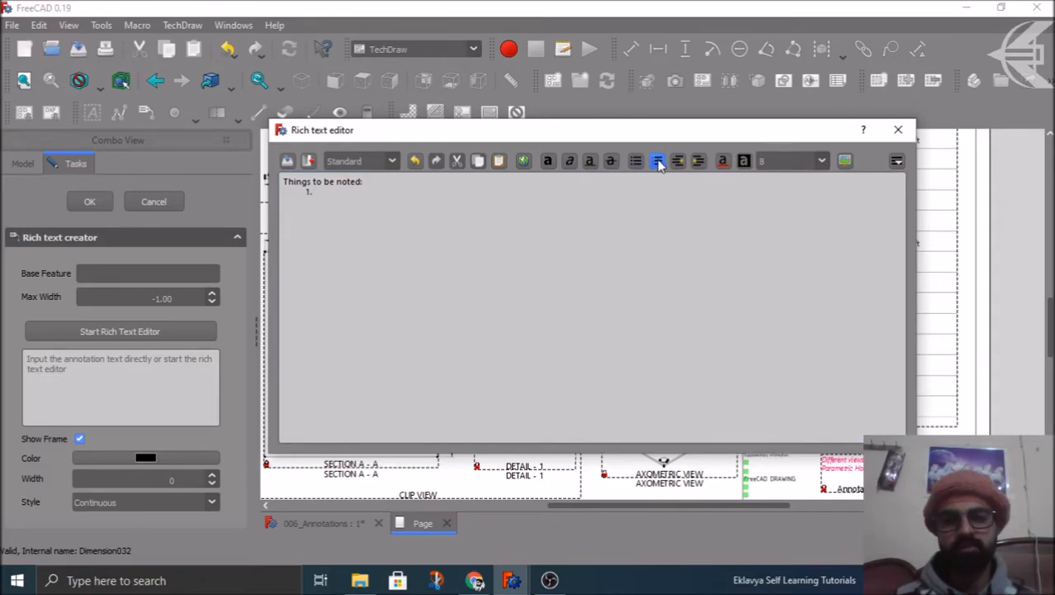
pyautogui.click(636, 161)
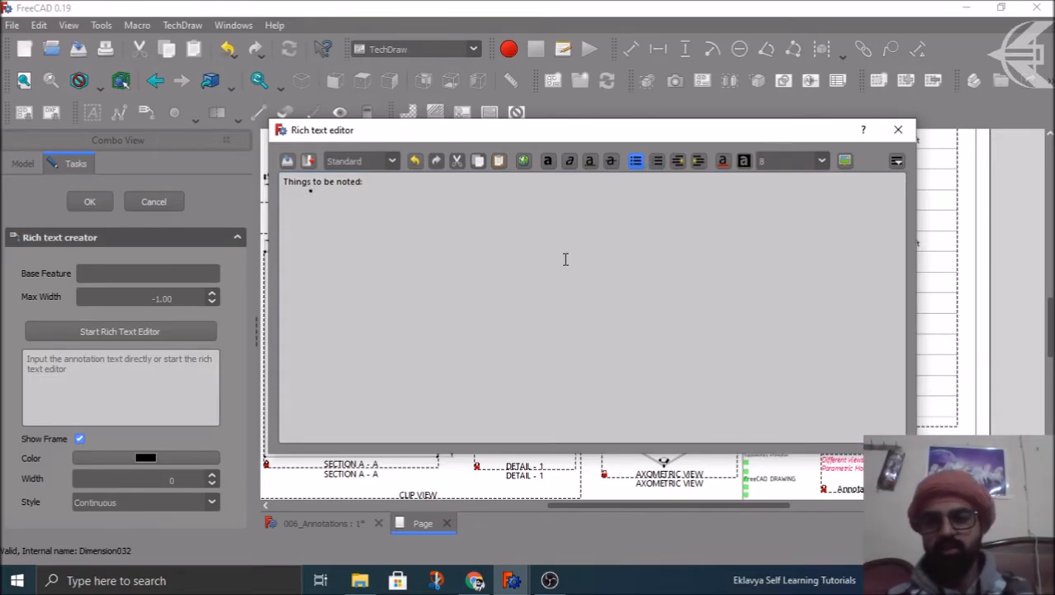
pyautogui.click(346, 191)
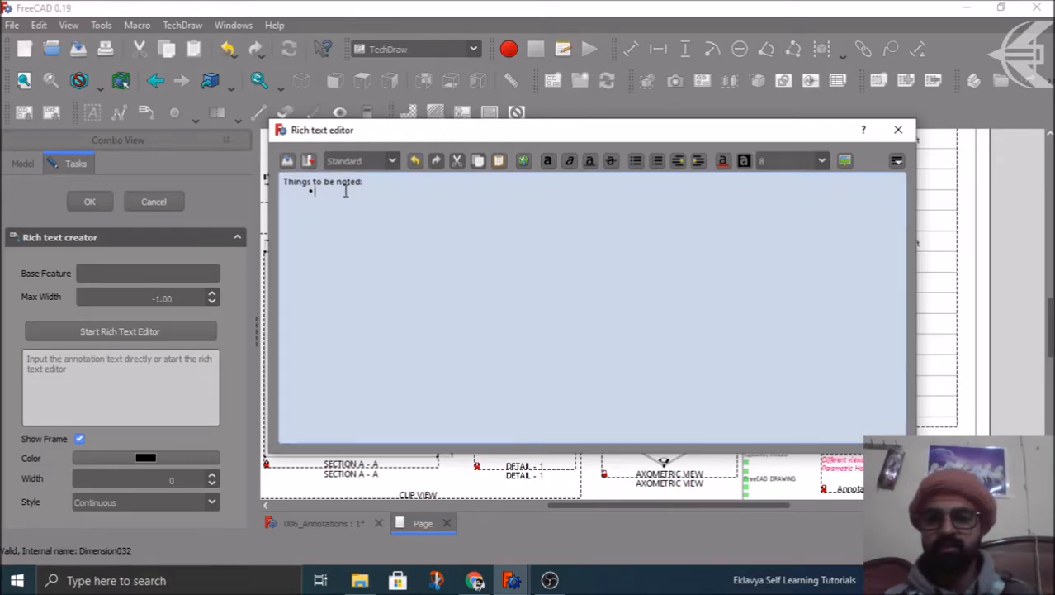
pyautogui.write('Drawing not to be scaled.')
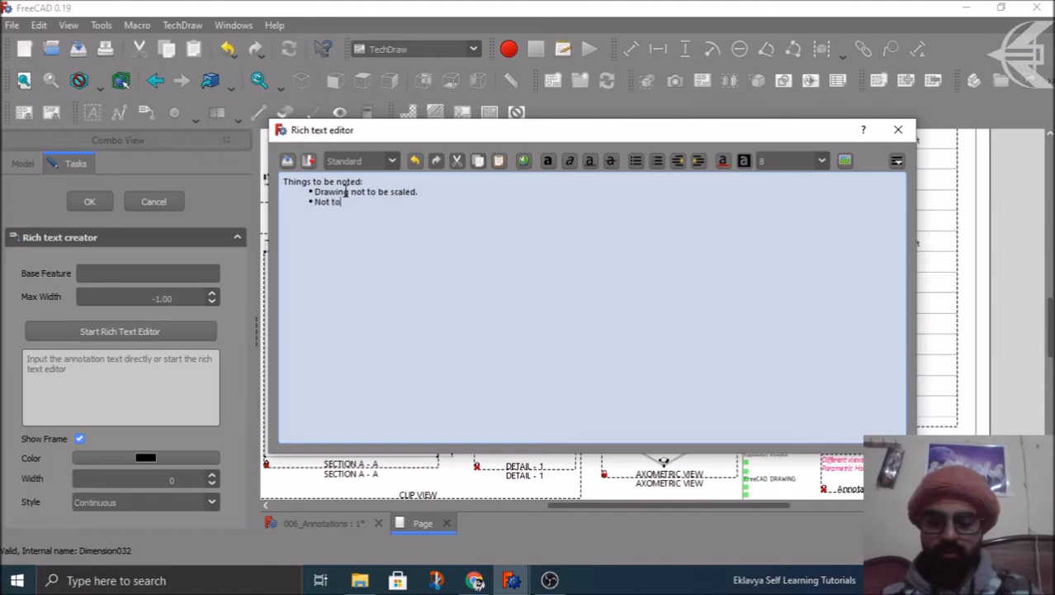
pyautogui.write('shred with third par')
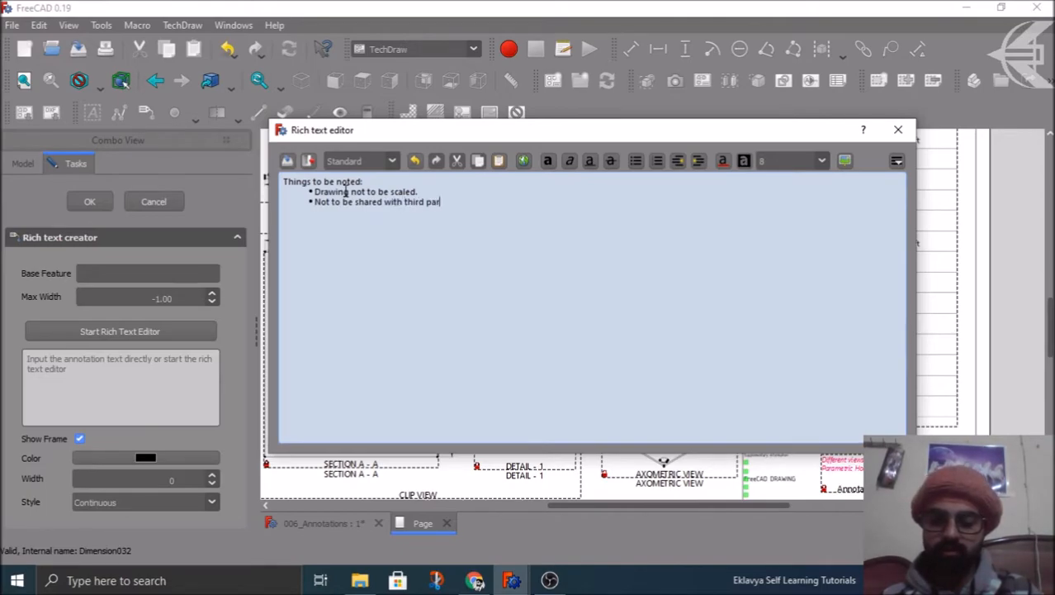
pyautogui.write('es.')
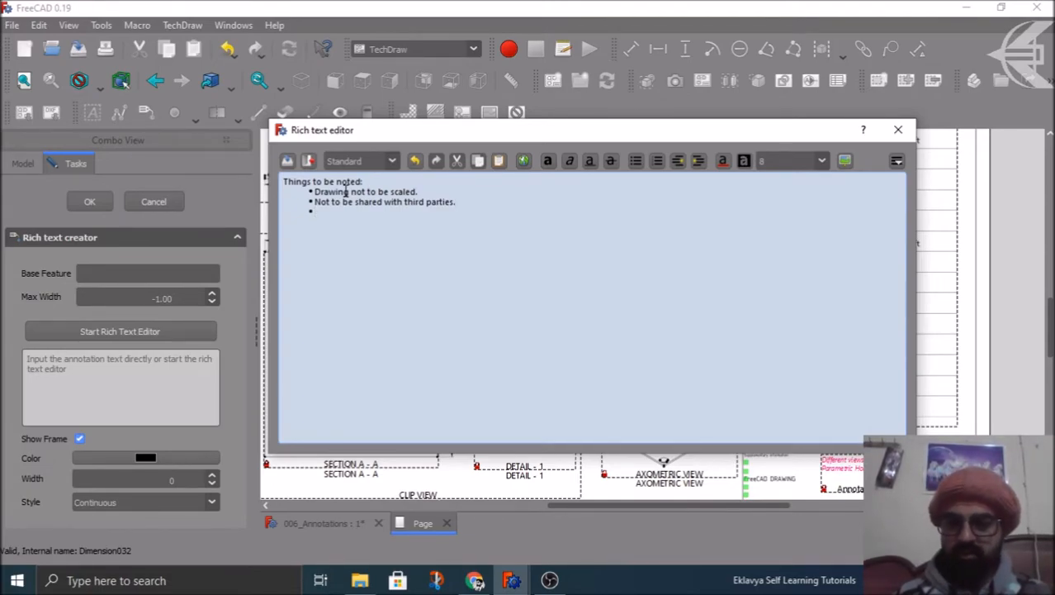
pyautogui.write('For more')
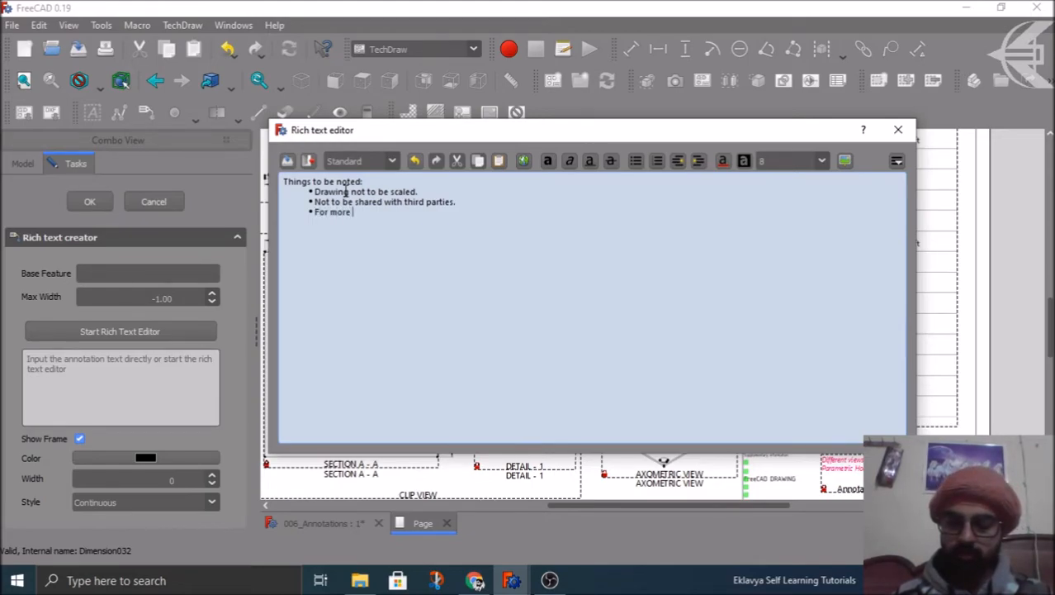
pyautogui.write(' informatio')
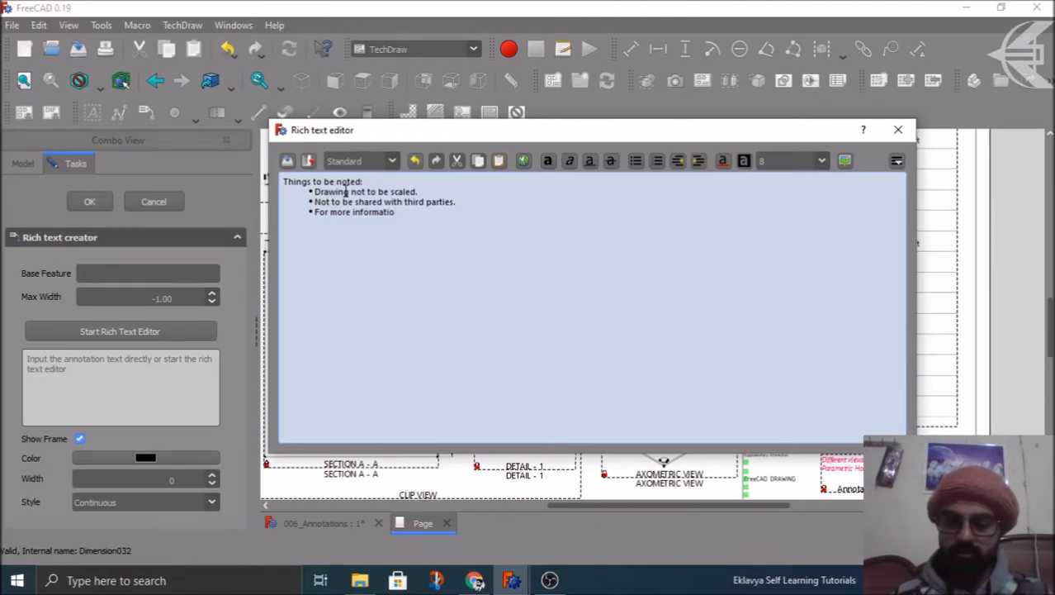
pyautogui.write('n, contact us.')
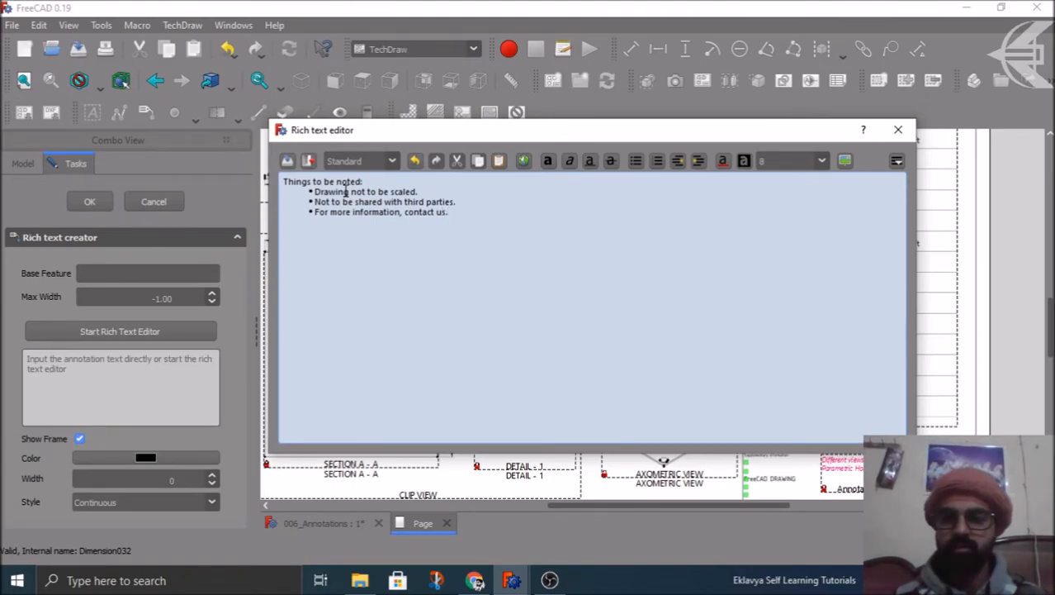
# - Save the rich text, create the annotation and move it to the empty area above the AXOMETRIC VIEW
pyautogui.click(289, 163)
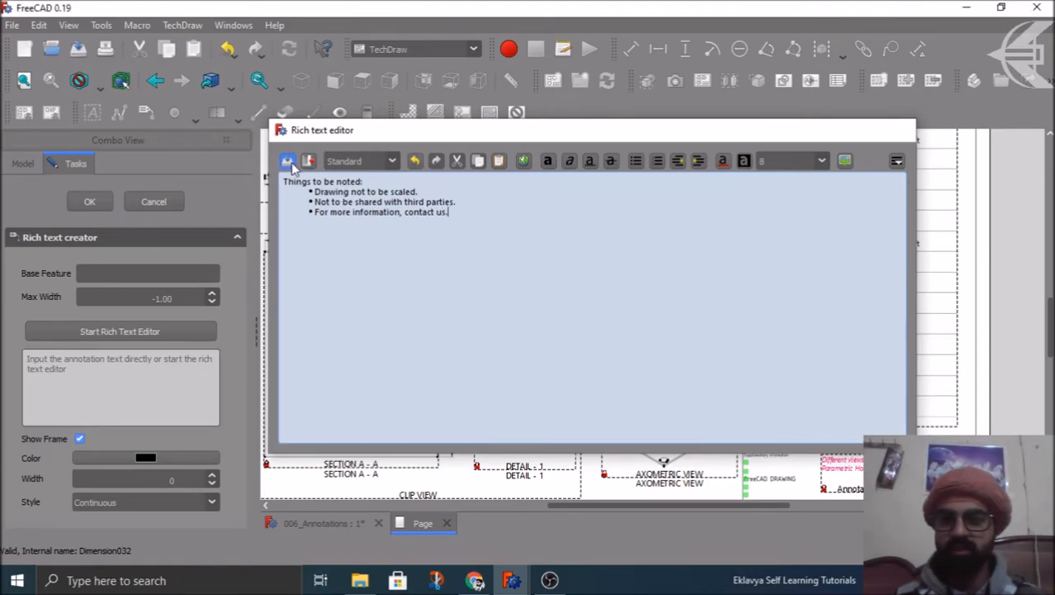
pyautogui.click(91, 202)
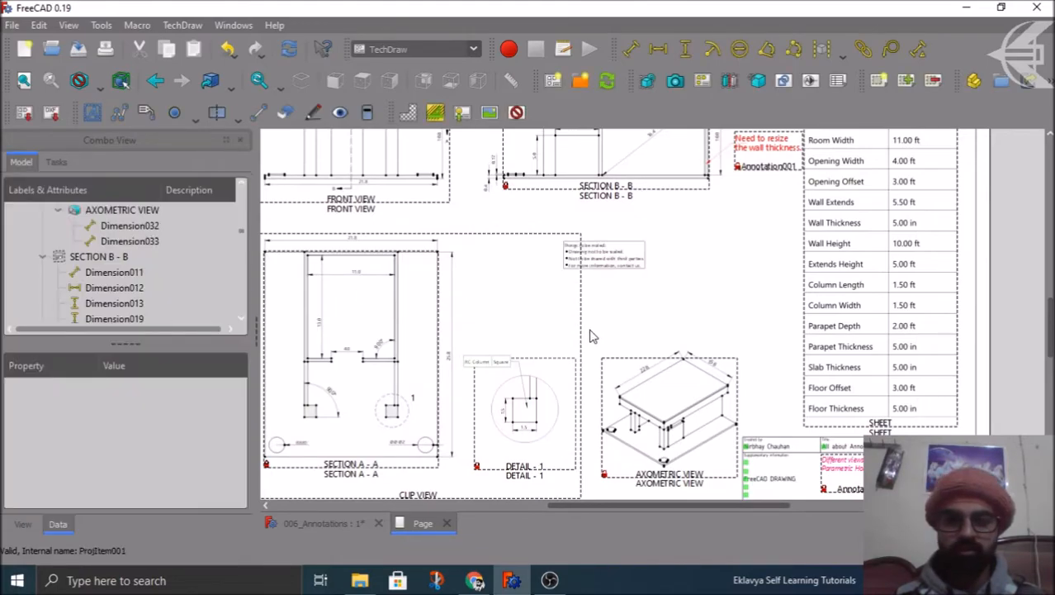
pyautogui.moveTo(605, 263); pyautogui.dragTo(655, 263)
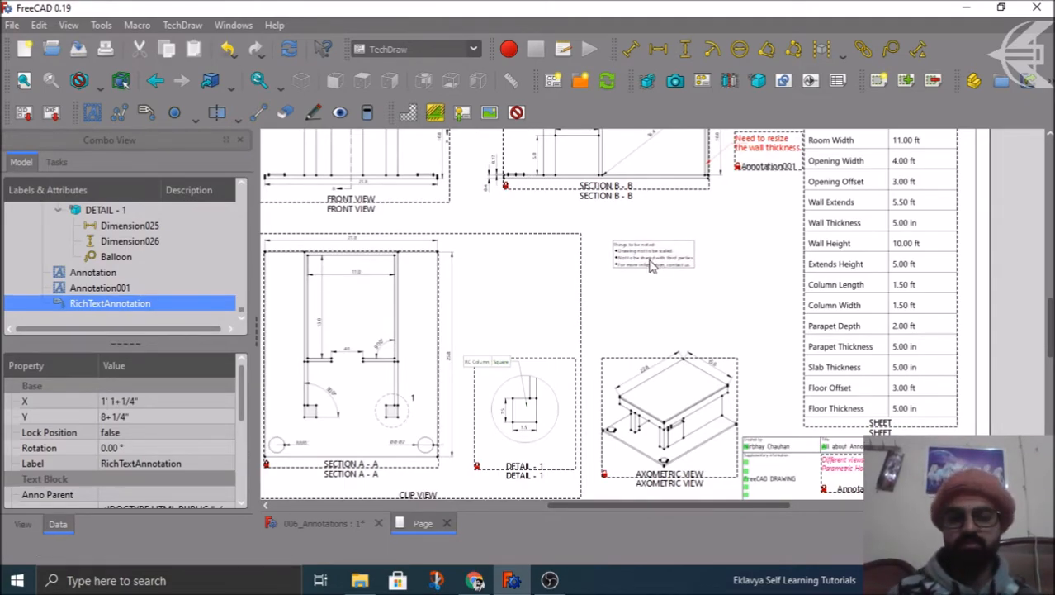
# - Edit the rich text annotation to hide its frame
pyautogui.doubleClick(130, 313)
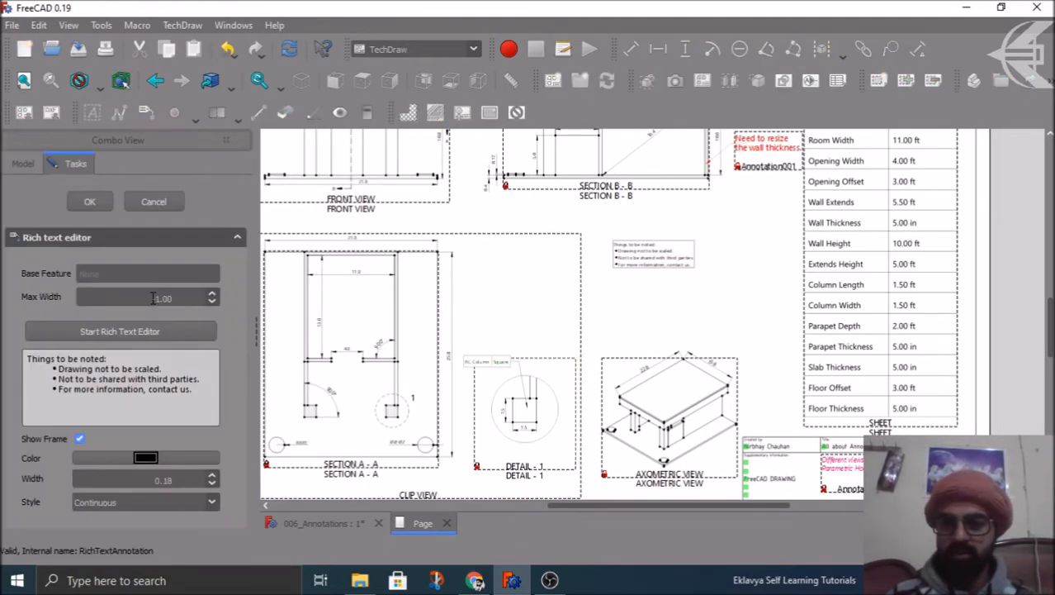
pyautogui.click(80, 439)
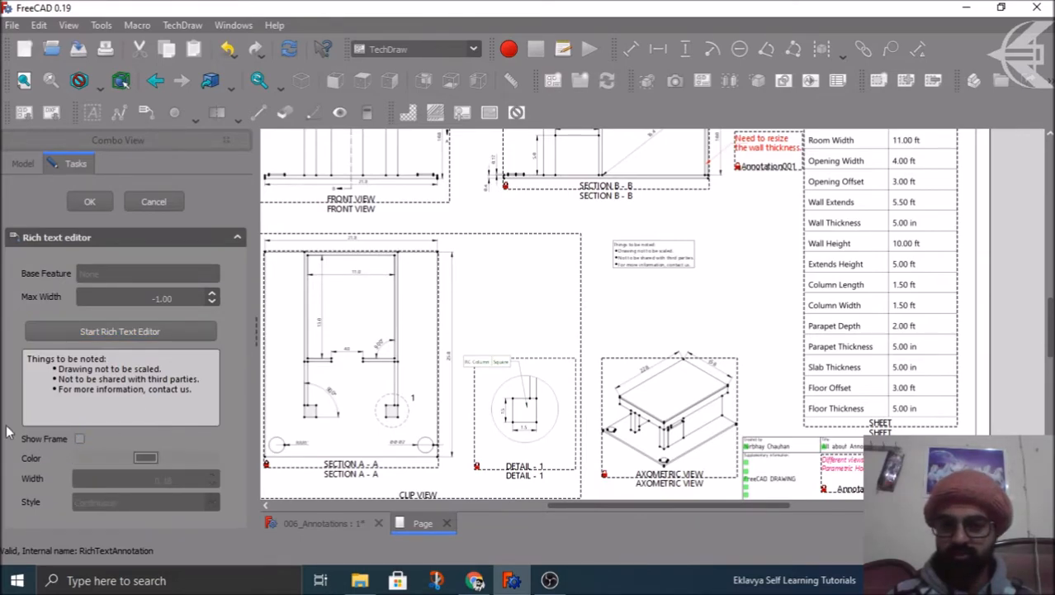
pyautogui.click(80, 439)
pyautogui.click(80, 438)
pyautogui.click(173, 208)
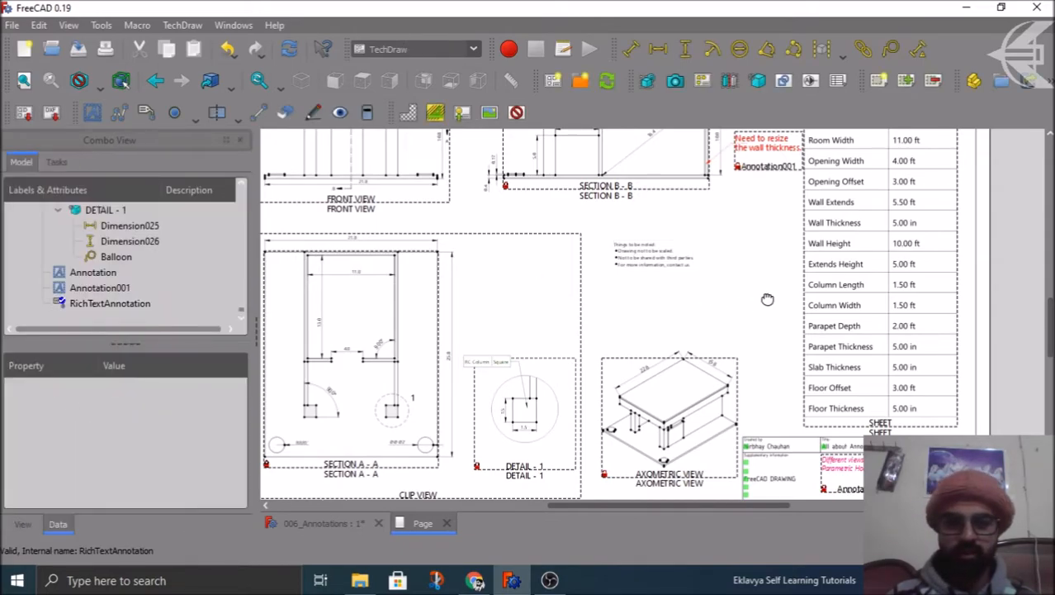
pyautogui.scroll(-1, 625, 328)
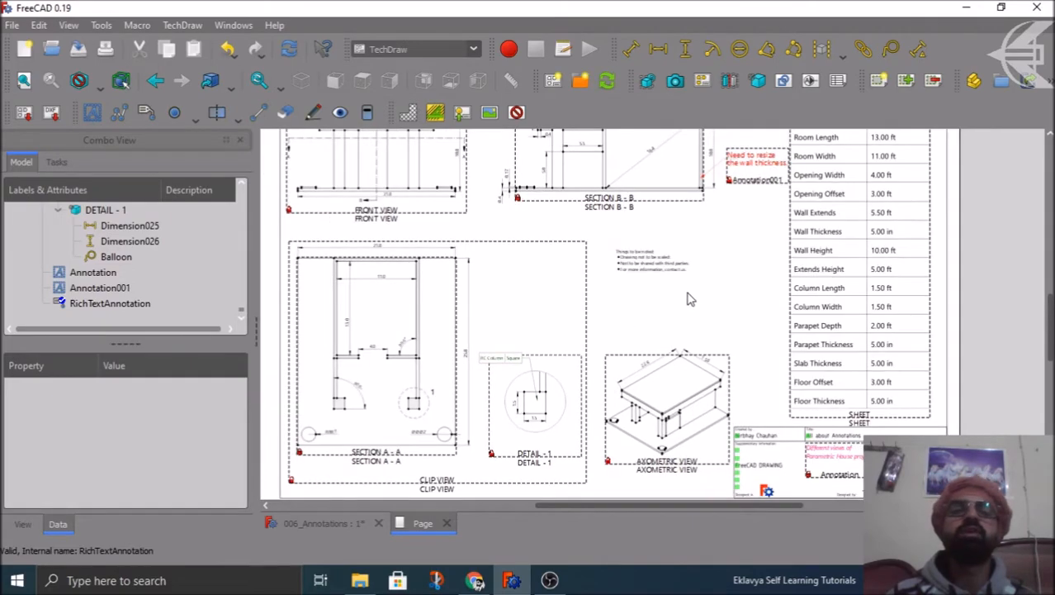
# - Reopen the rich text annotation for editing, turn its frame on and open its text in the rich text editor
pyautogui.scroll(1, 707, 260)
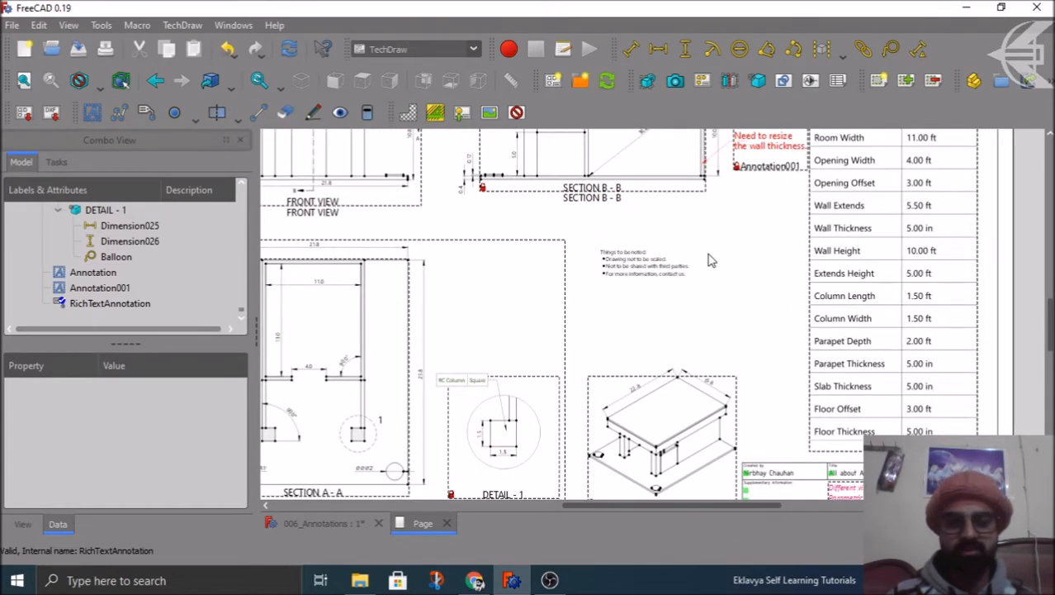
pyautogui.click(157, 303)
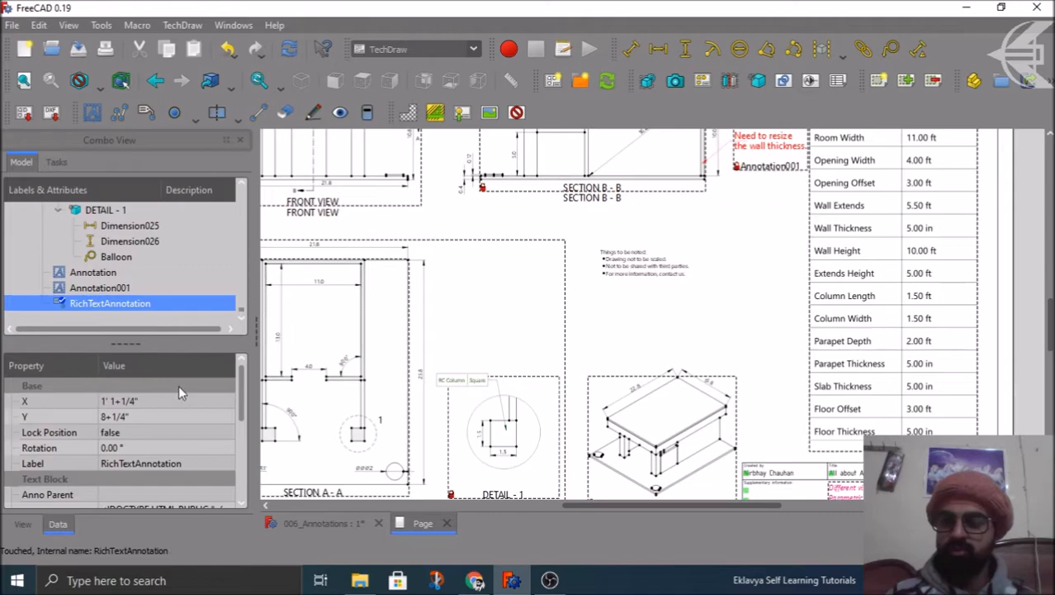
pyautogui.doubleClick(114, 307)
pyautogui.click(78, 438)
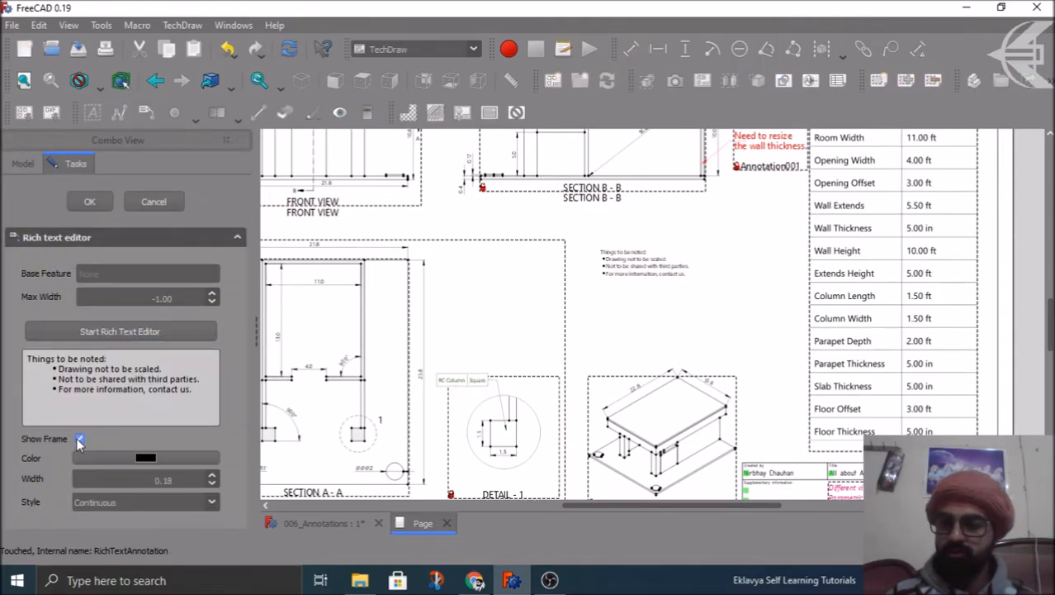
pyautogui.click(119, 332)
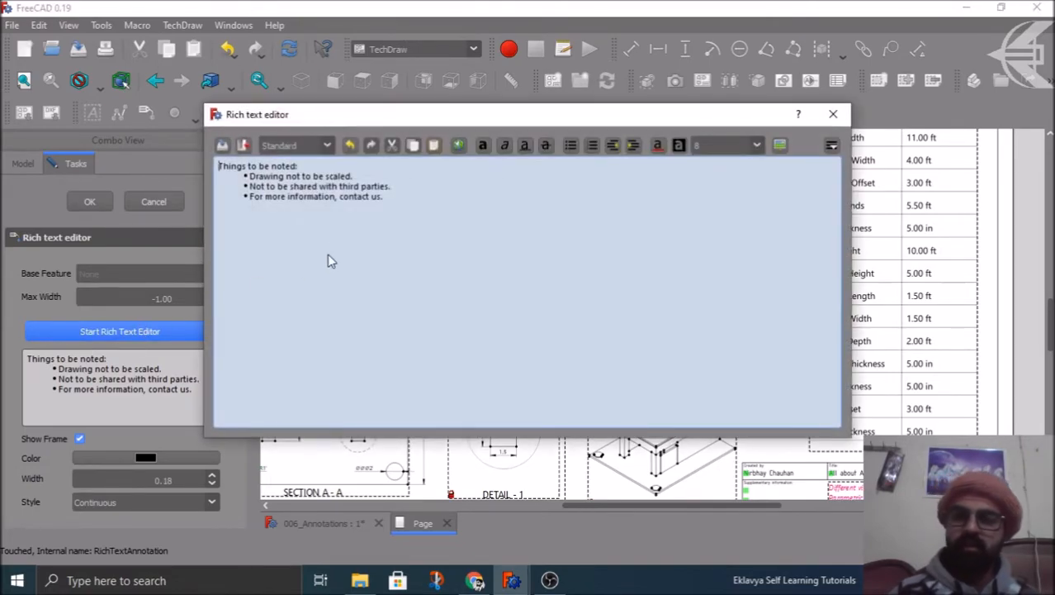
# - Try the Heading 1, Heading 2, Heading 3 and Monospace paragraph styles on the line "Things to be noted:"
pyautogui.moveTo(393, 198); pyautogui.dragTo(216, 165)
pyautogui.click(306, 165)
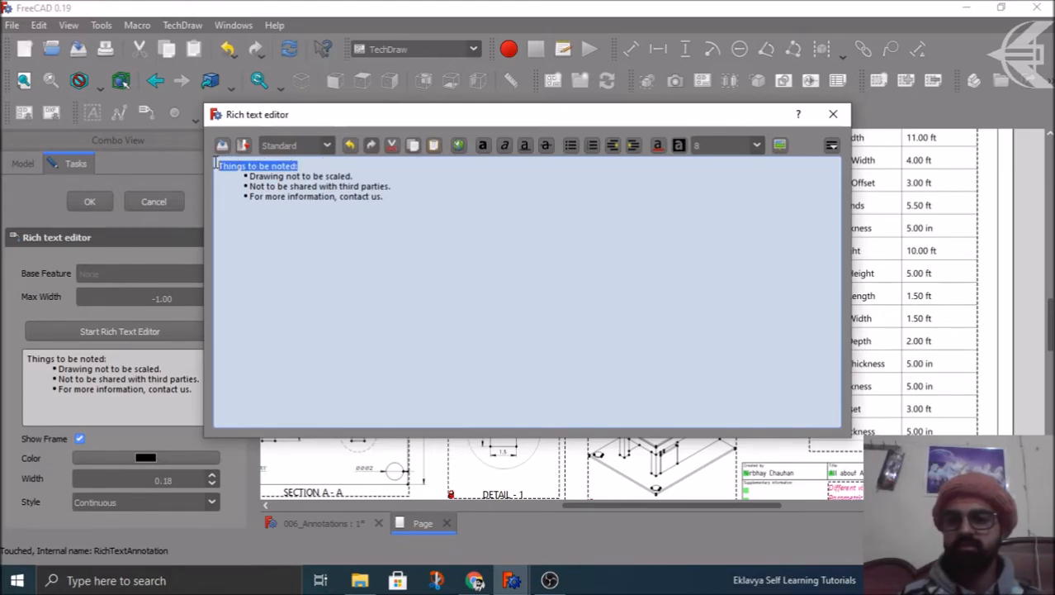
pyautogui.click(327, 145)
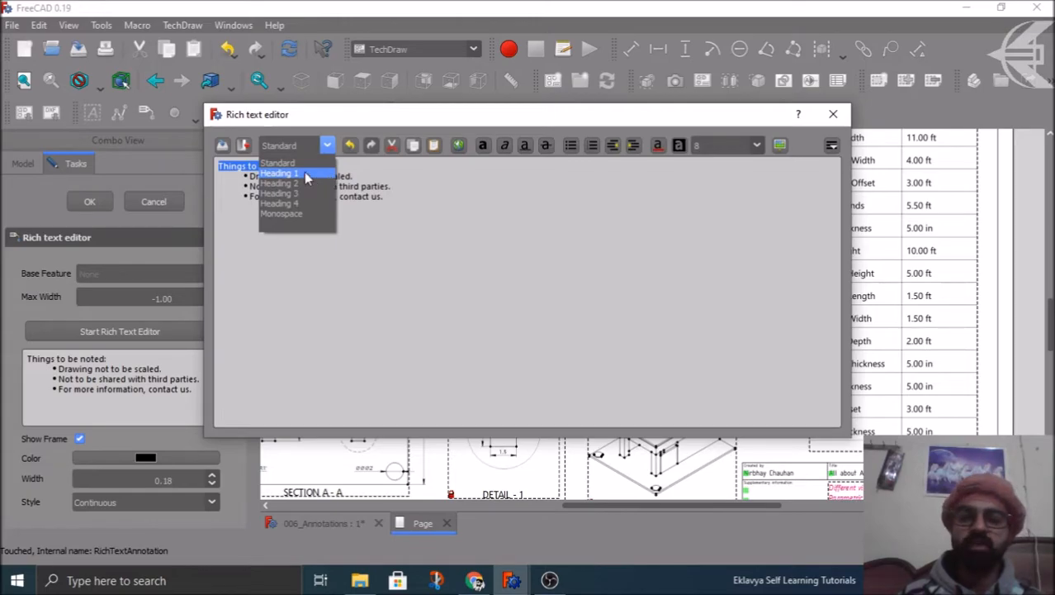
pyautogui.click(306, 175)
pyautogui.click(461, 327)
pyautogui.moveTo(462, 327); pyautogui.dragTo(216, 211)
pyautogui.click(327, 145)
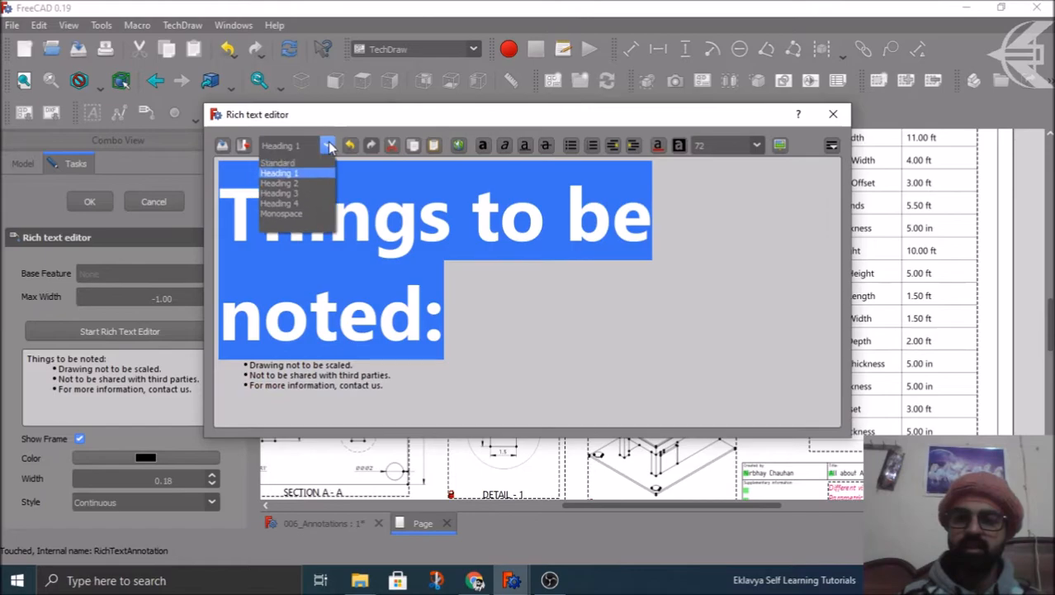
pyautogui.click(302, 183)
pyautogui.click(327, 146)
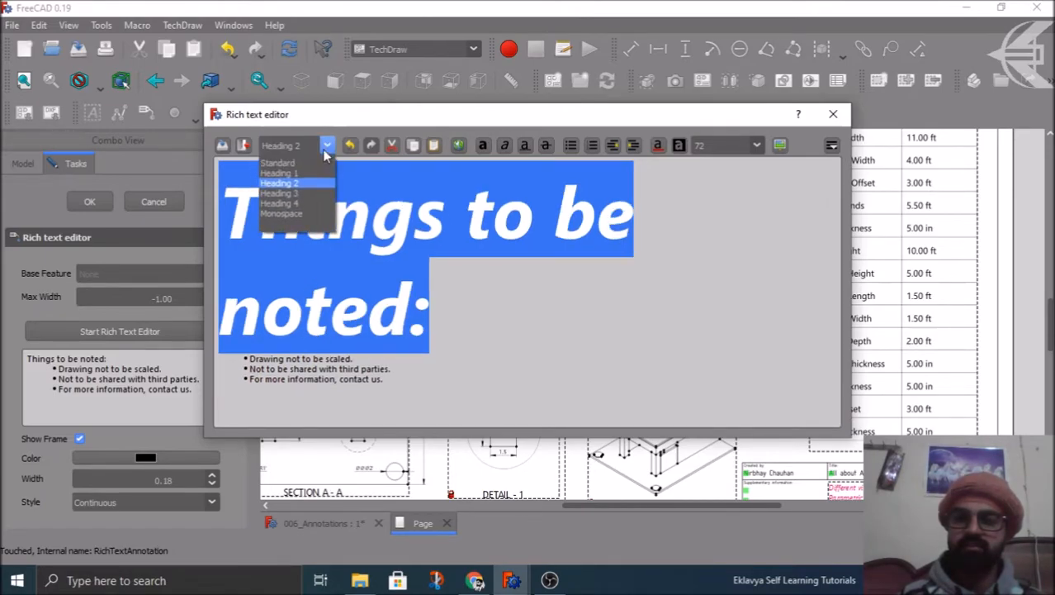
pyautogui.click(308, 192)
pyautogui.click(328, 146)
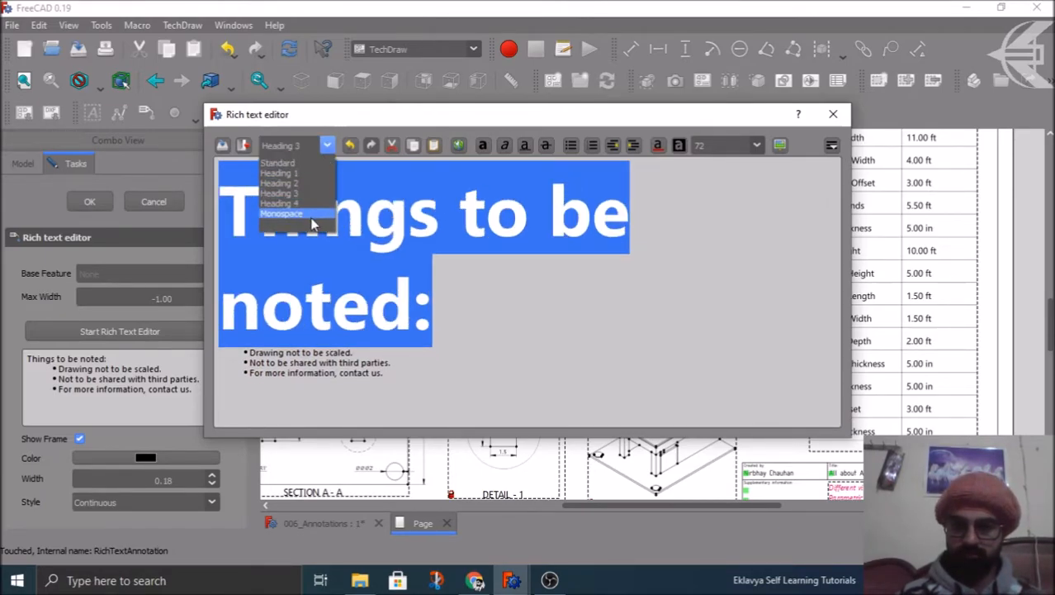
pyautogui.click(312, 216)
pyautogui.click(330, 167)
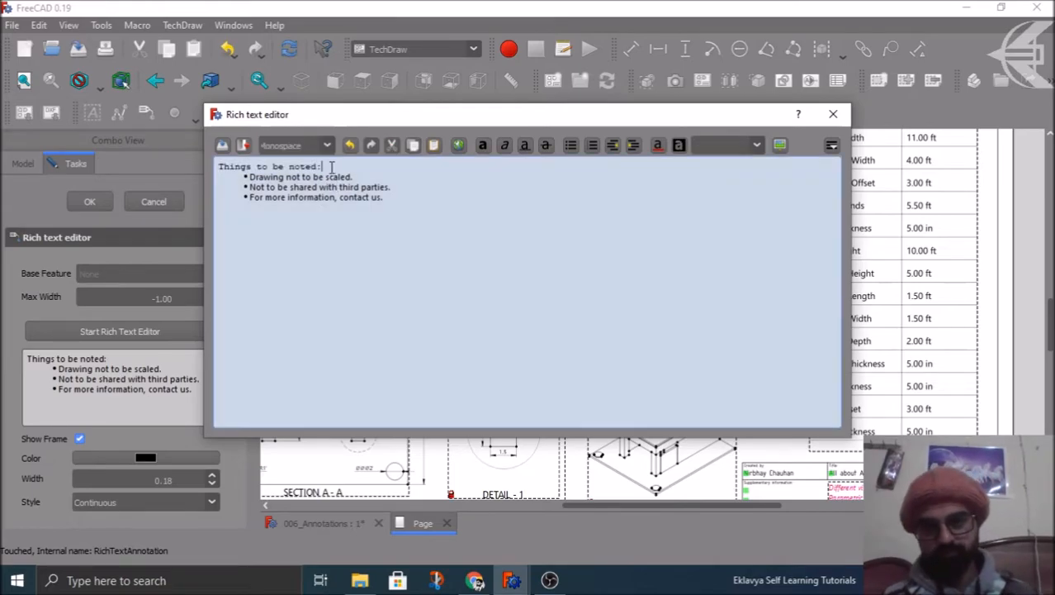
# - Set the "Things to be noted:" line back to the Standard paragraph style
pyautogui.moveTo(325, 167); pyautogui.dragTo(217, 168)
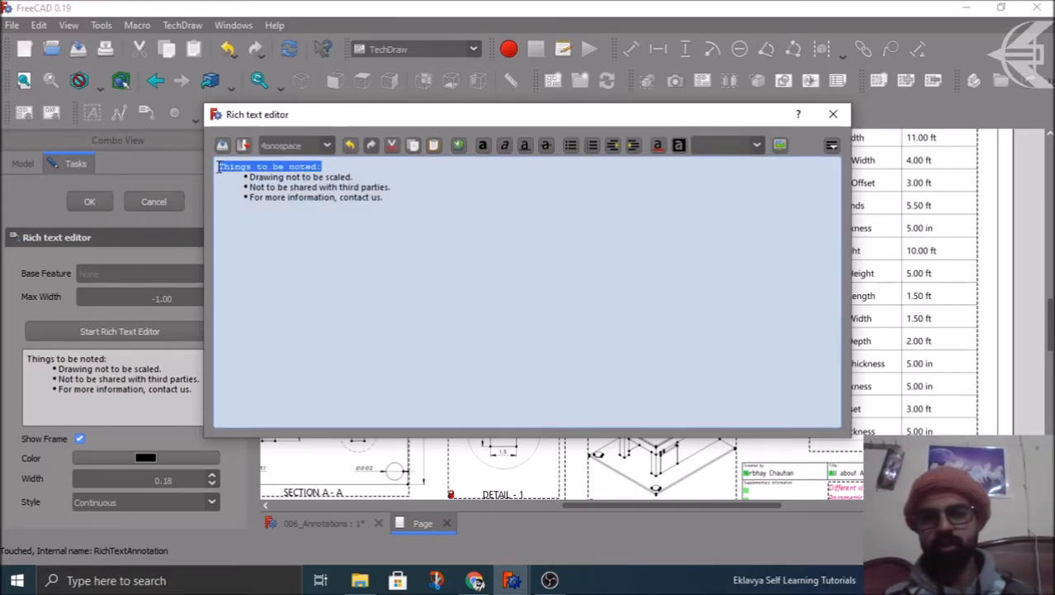
pyautogui.click(328, 146)
pyautogui.click(285, 159)
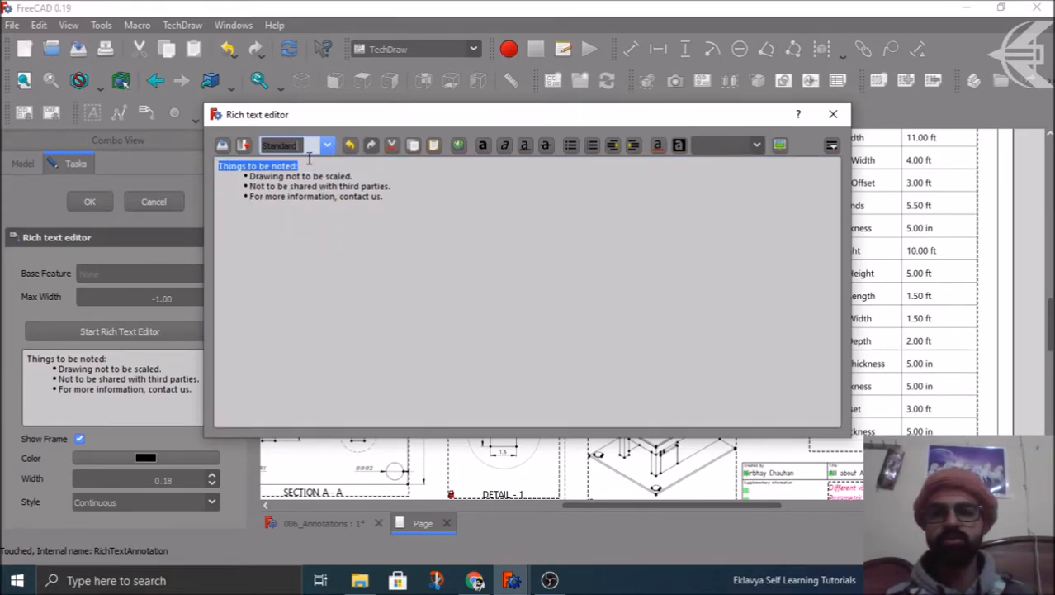
# - Set the font size of the whole note, heading and bullets, to 14
pyautogui.click(411, 198)
pyautogui.moveTo(410, 196); pyautogui.dragTo(206, 162)
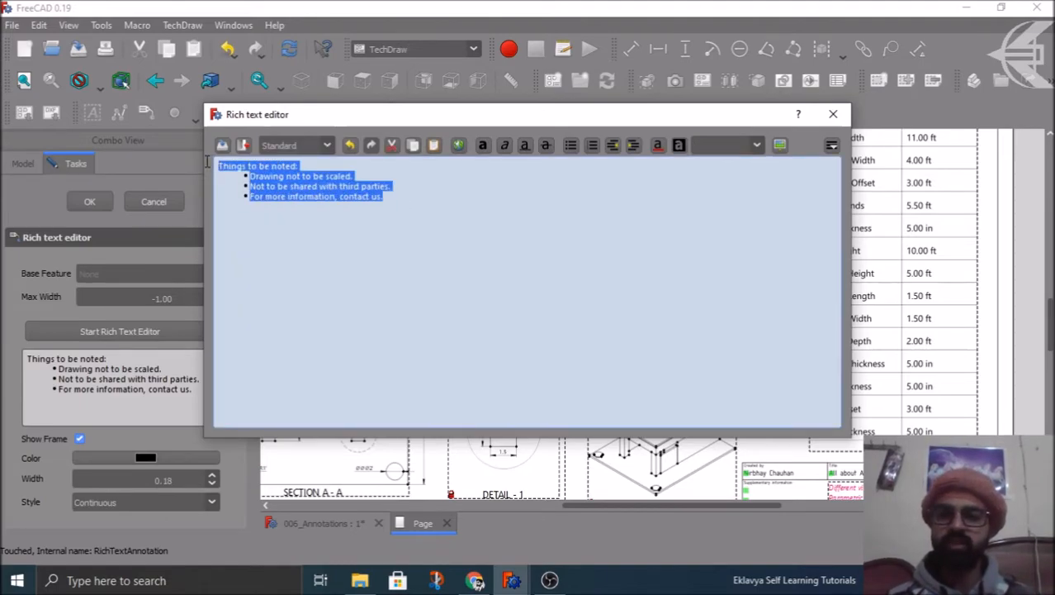
pyautogui.click(757, 145)
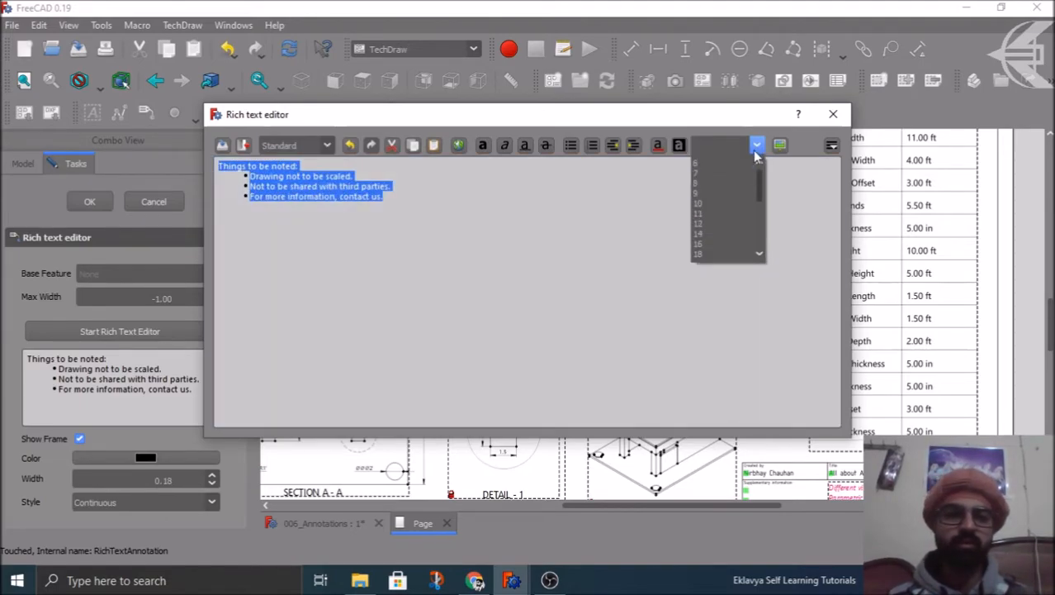
pyautogui.click(717, 234)
pyautogui.click(532, 223)
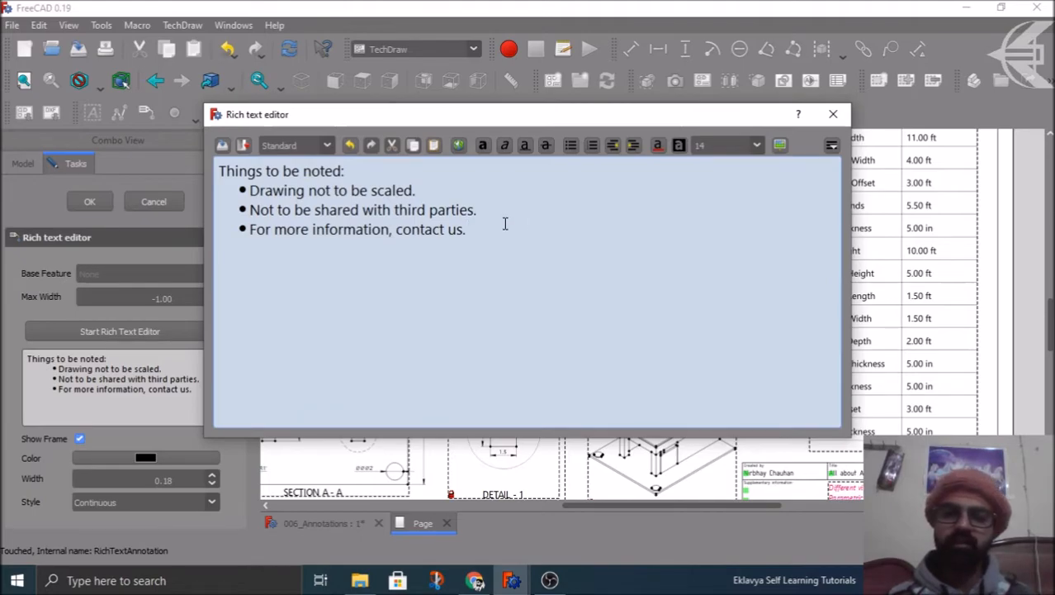
# - Make the heading "Things to be noted:" bold, trying italic and underline on it and removing both
pyautogui.moveTo(344, 171); pyautogui.dragTo(218, 171)
pyautogui.click(483, 145)
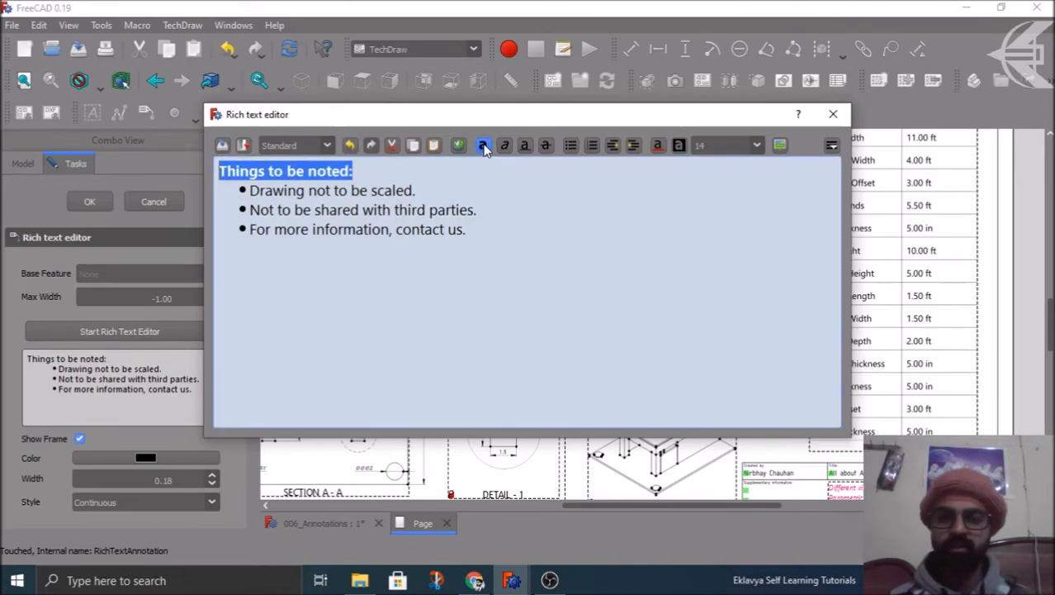
pyautogui.click(506, 146)
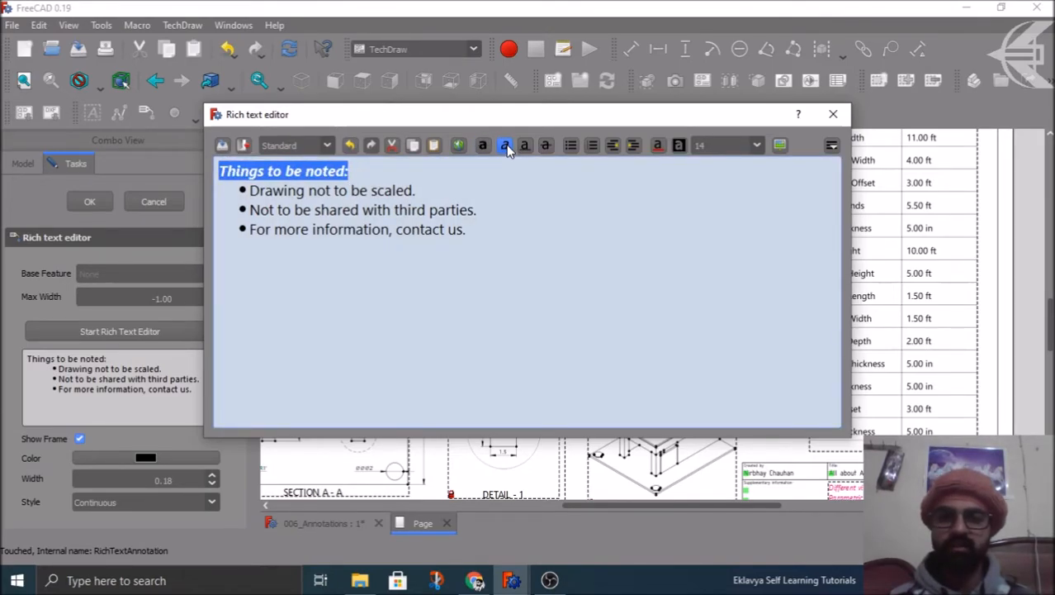
pyautogui.click(524, 146)
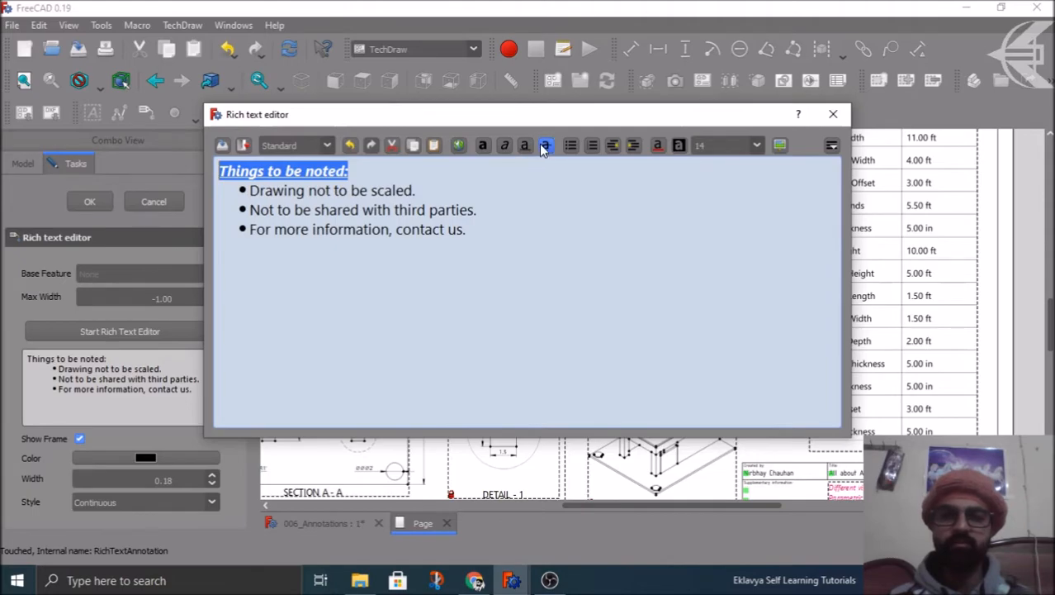
pyautogui.click(526, 147)
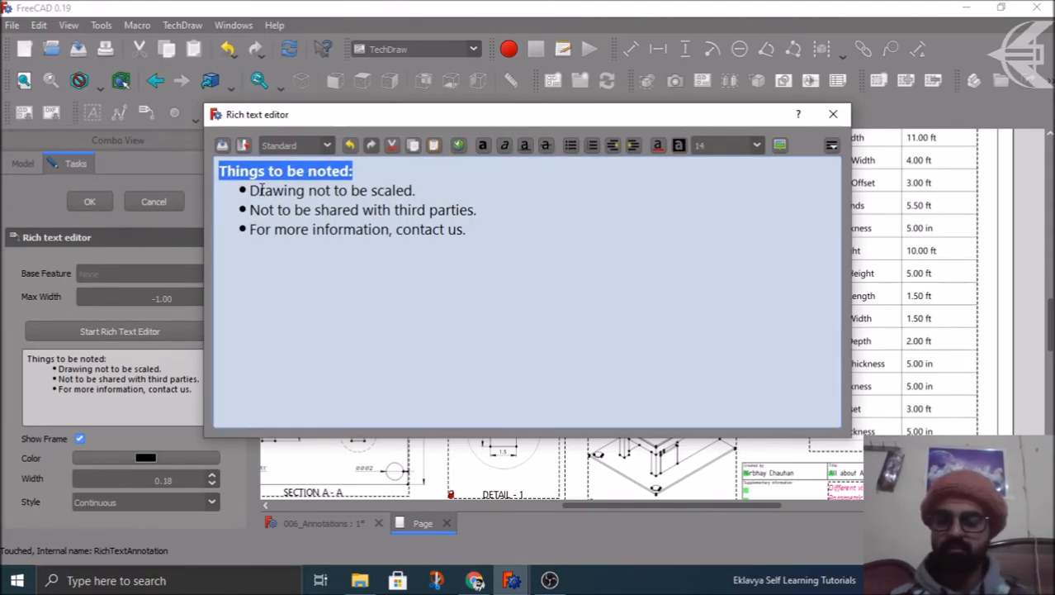
pyautogui.click(426, 177)
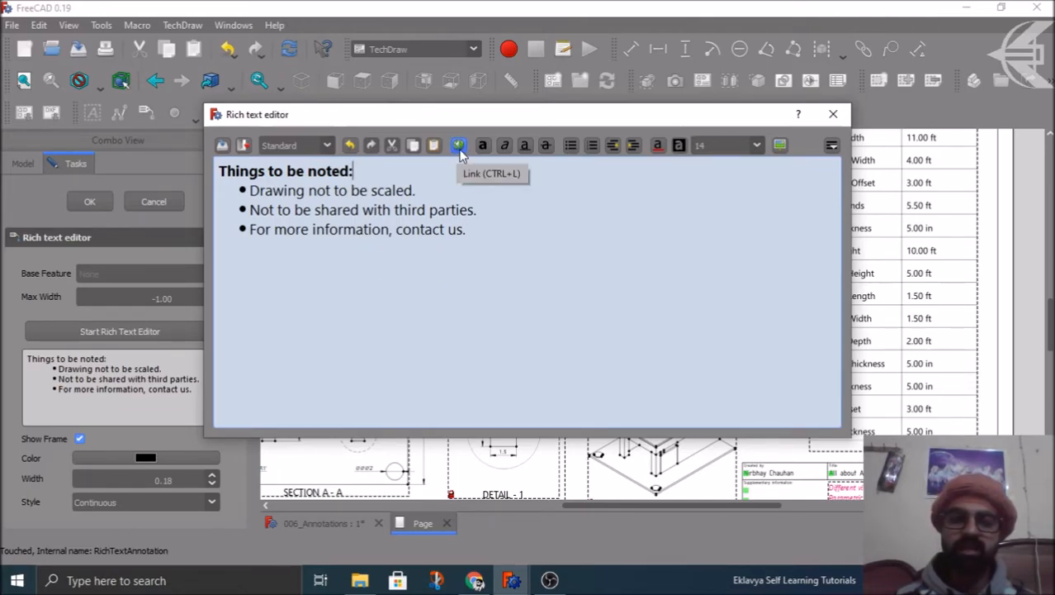
# - Turn the word "us" in the last bullet into a hyperlink to the author's WordPress site
pyautogui.click(460, 231)
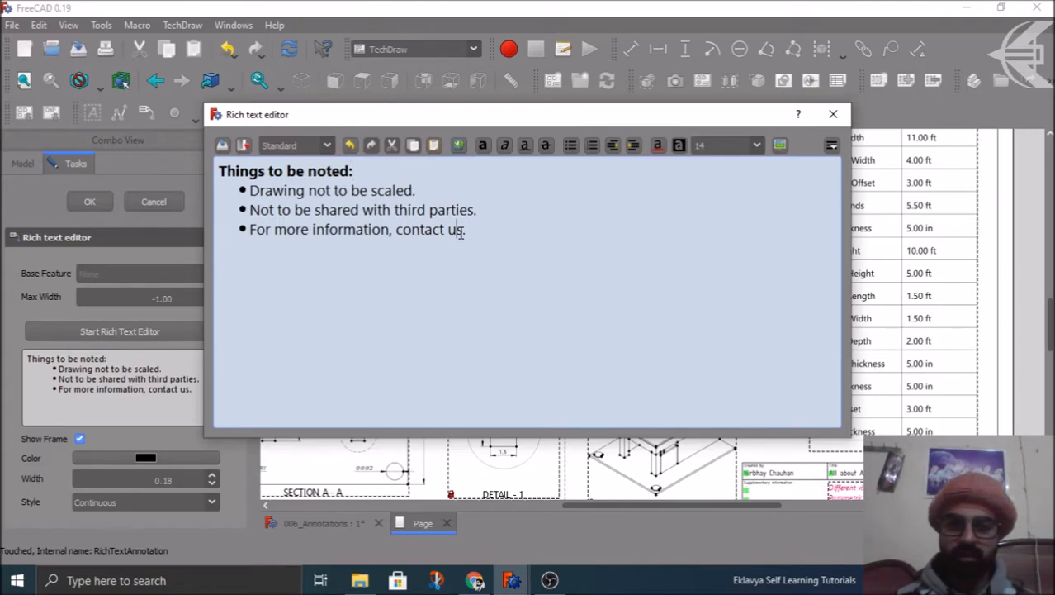
pyautogui.hotkey('shift', 'Right')
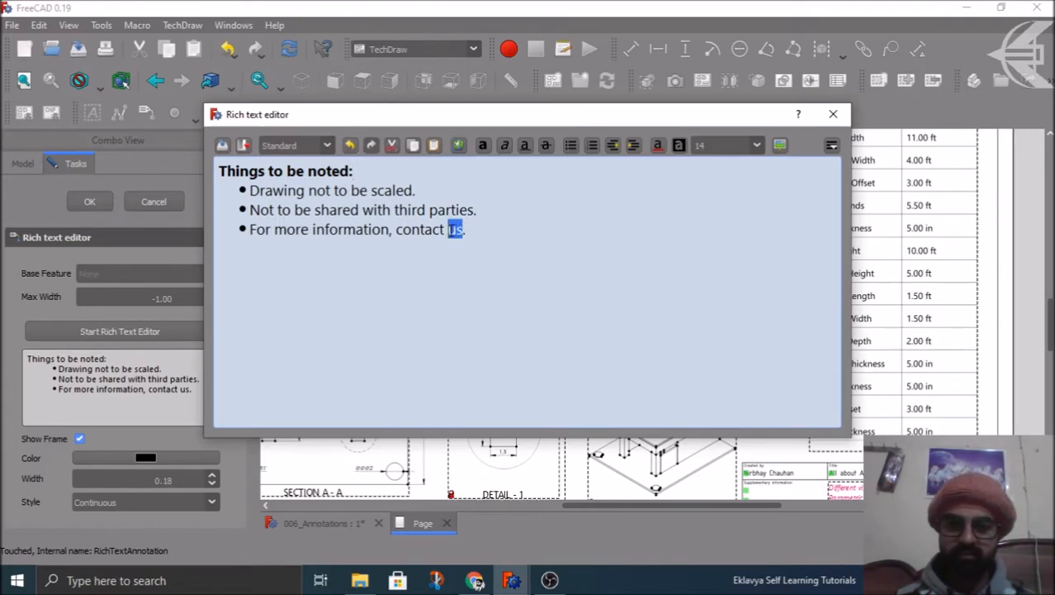
pyautogui.click(459, 146)
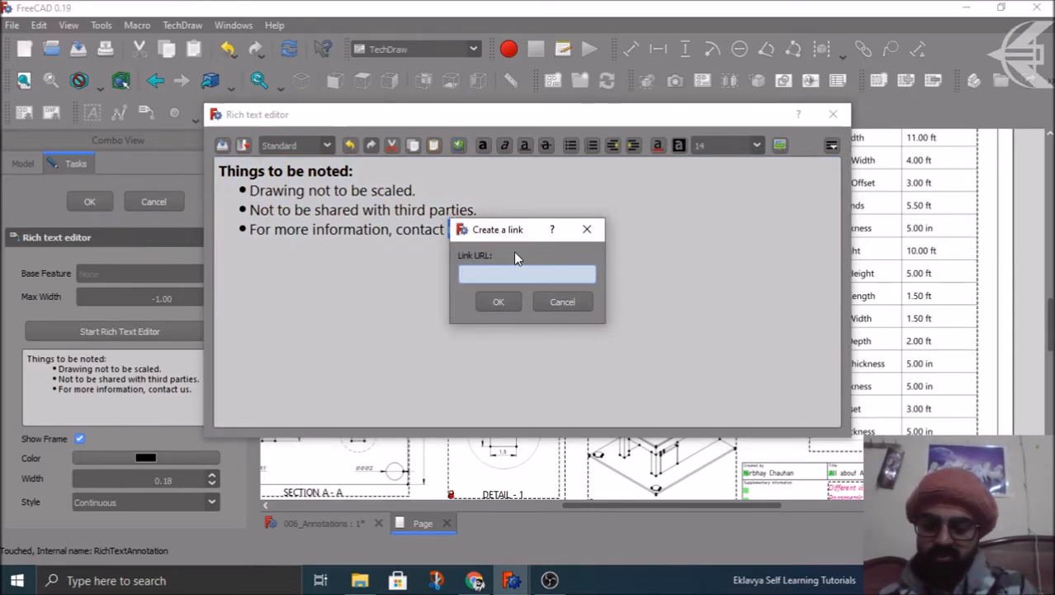
pyautogui.write('cnirbh')
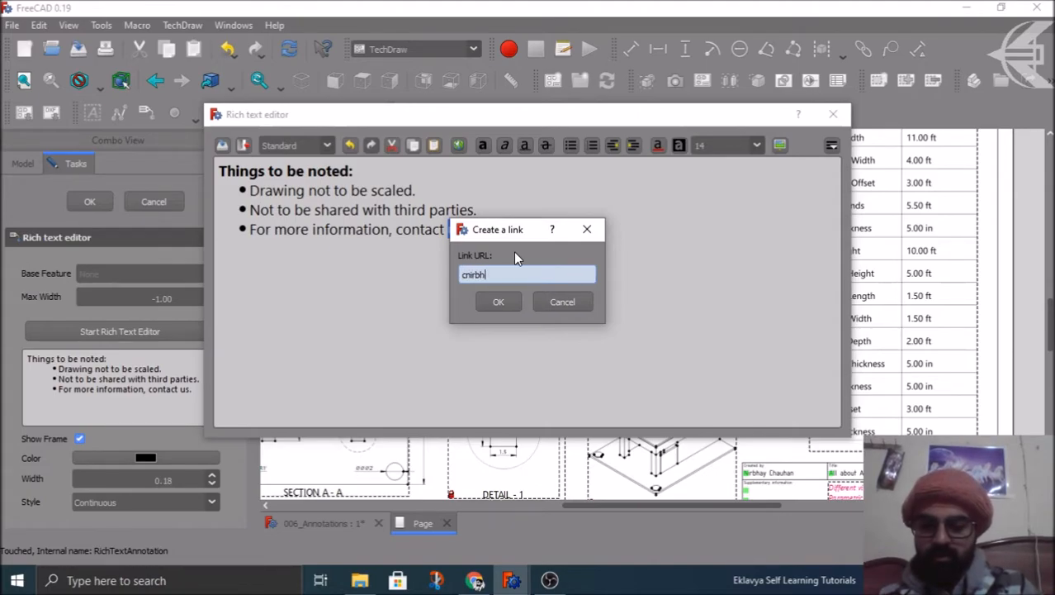
pyautogui.write('ay.wordpress.com')
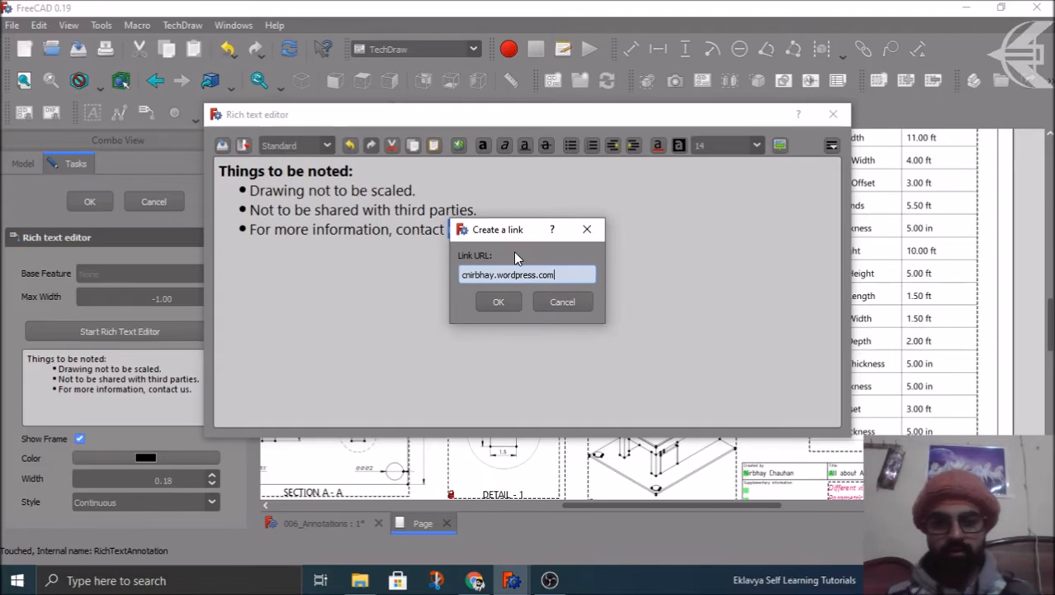
pyautogui.click(500, 303)
pyautogui.click(490, 231)
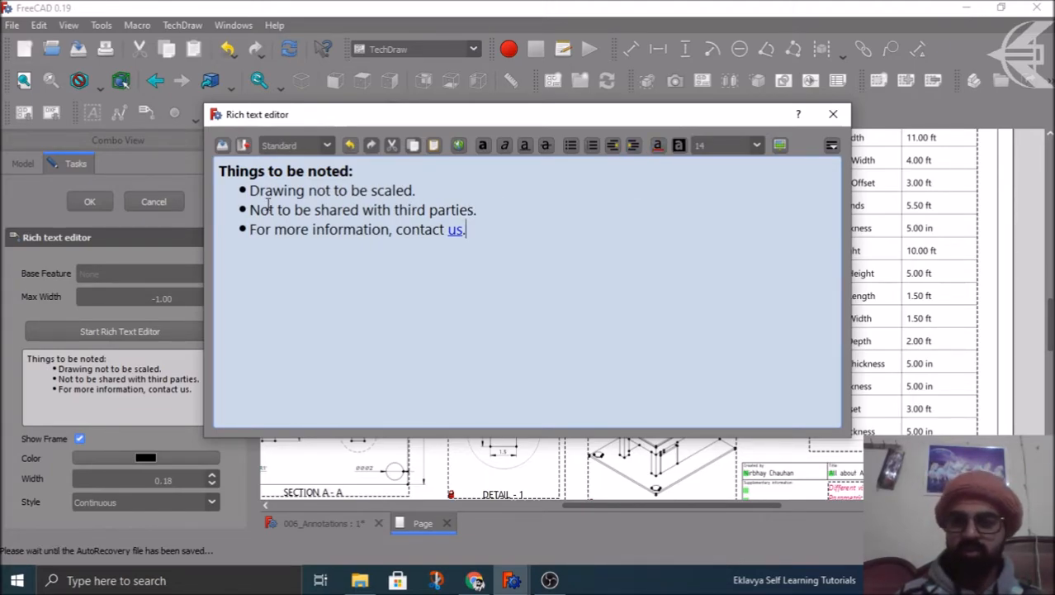
# - Give the word "Drawing" in the first bullet a yellow background highlight
pyautogui.moveTo(252, 190); pyautogui.dragTo(305, 191)
pyautogui.click(679, 146)
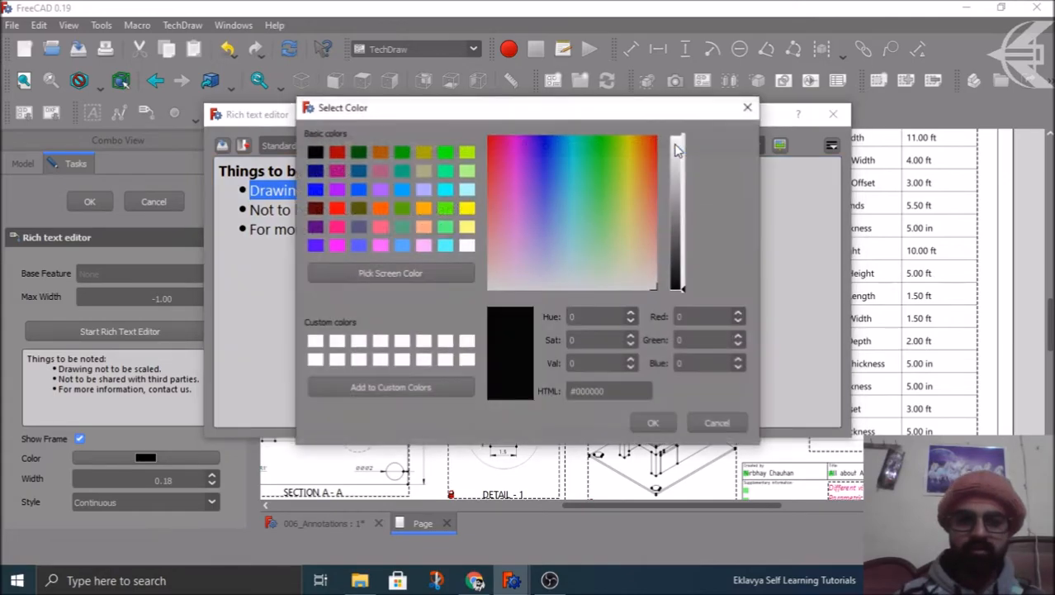
pyautogui.click(468, 209)
pyautogui.click(653, 423)
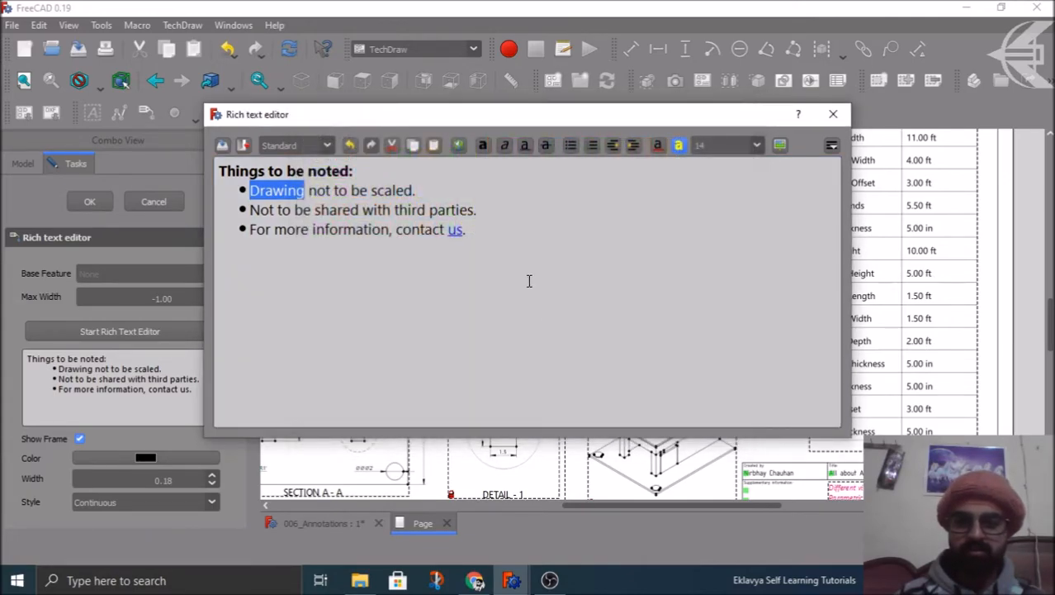
pyautogui.click(518, 258)
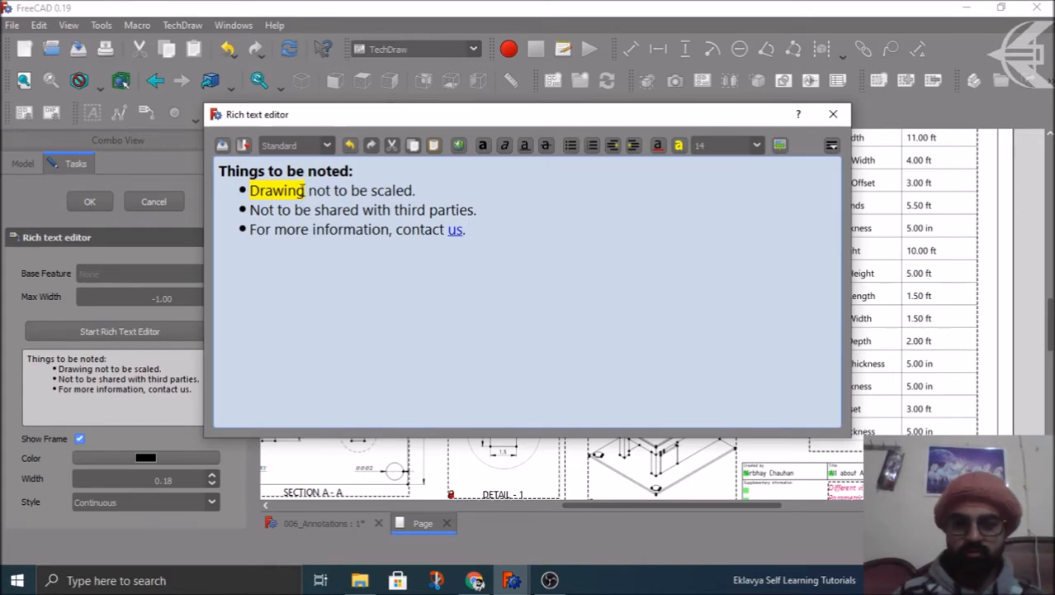
# - Set the text colour of the word "Drawing" in the first bullet to bright green (#00ff00)
pyautogui.moveTo(305, 190); pyautogui.dragTo(248, 195)
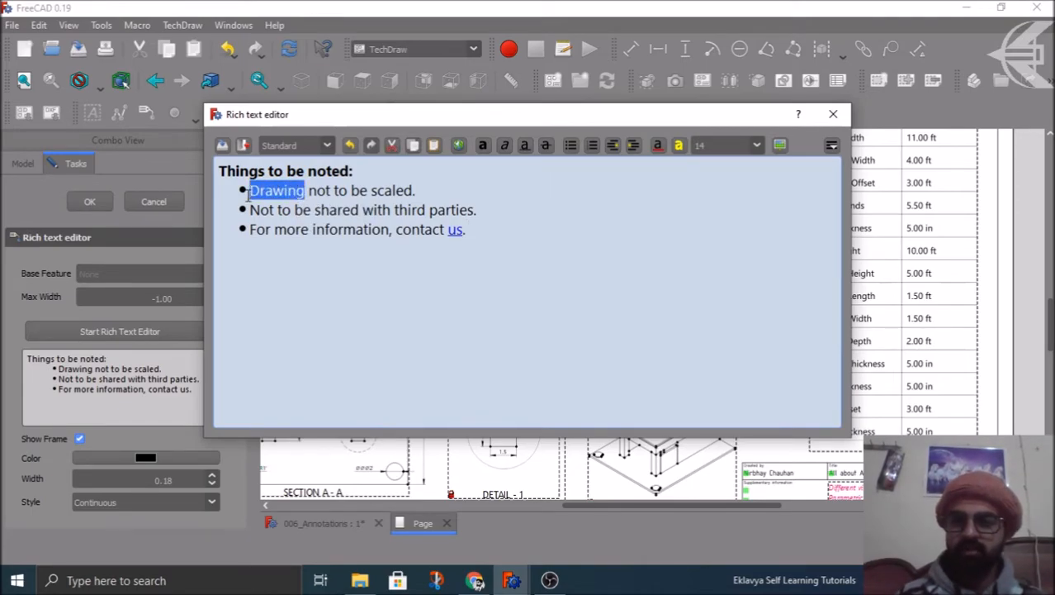
pyautogui.click(659, 147)
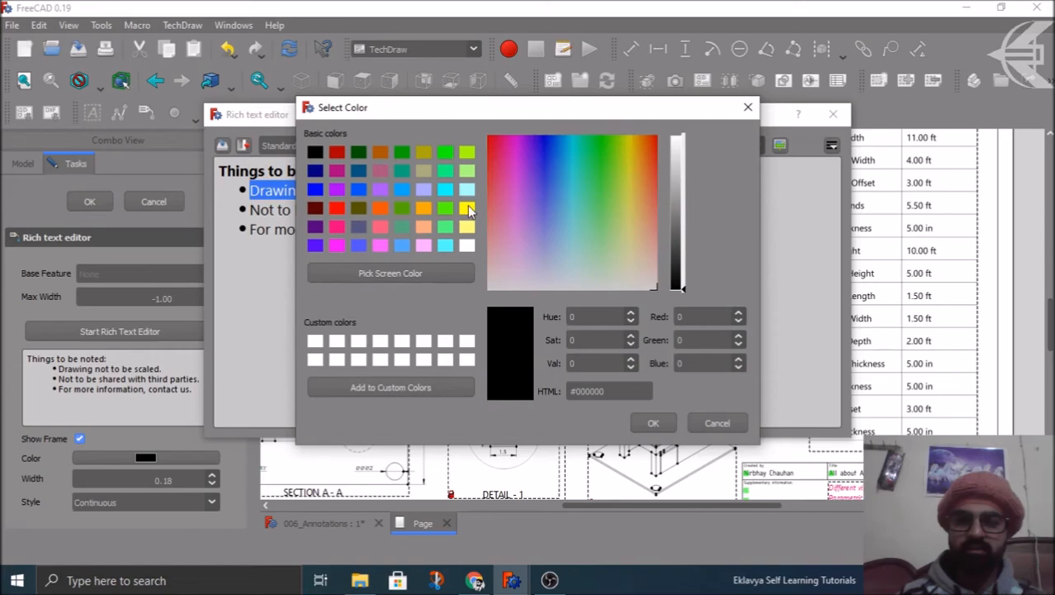
pyautogui.click(445, 153)
pyautogui.click(653, 423)
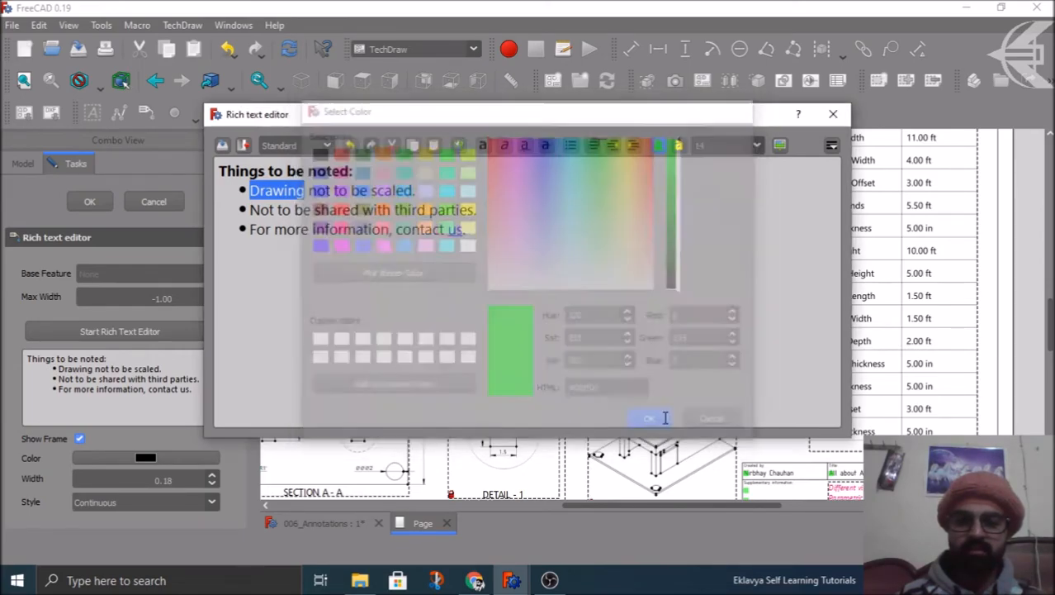
pyautogui.click(455, 264)
# - Change the text colour of the word "Drawing" back to black
pyautogui.moveTo(306, 191); pyautogui.dragTo(249, 191)
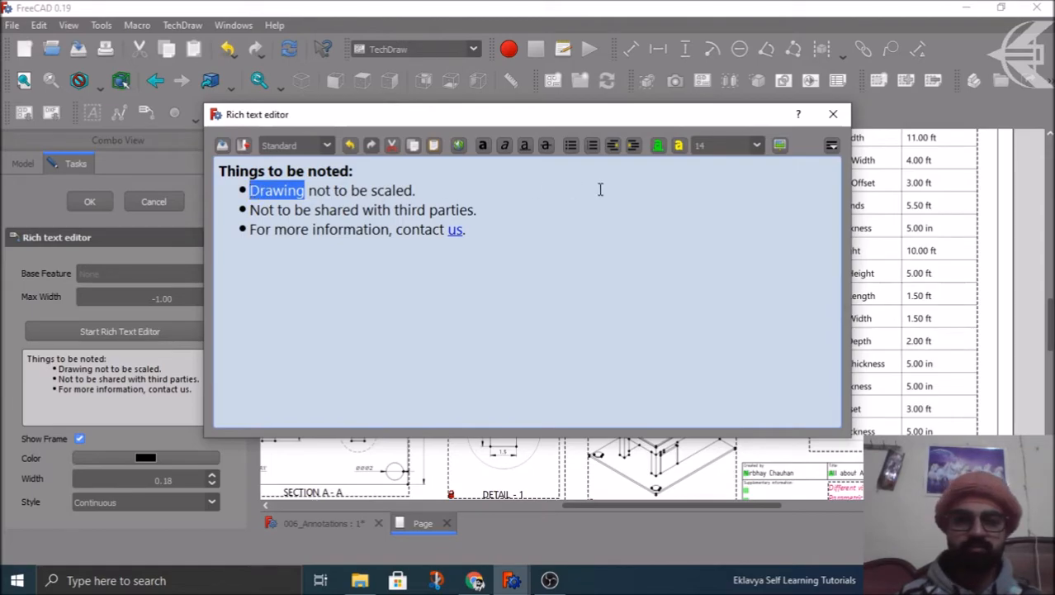
pyautogui.click(657, 146)
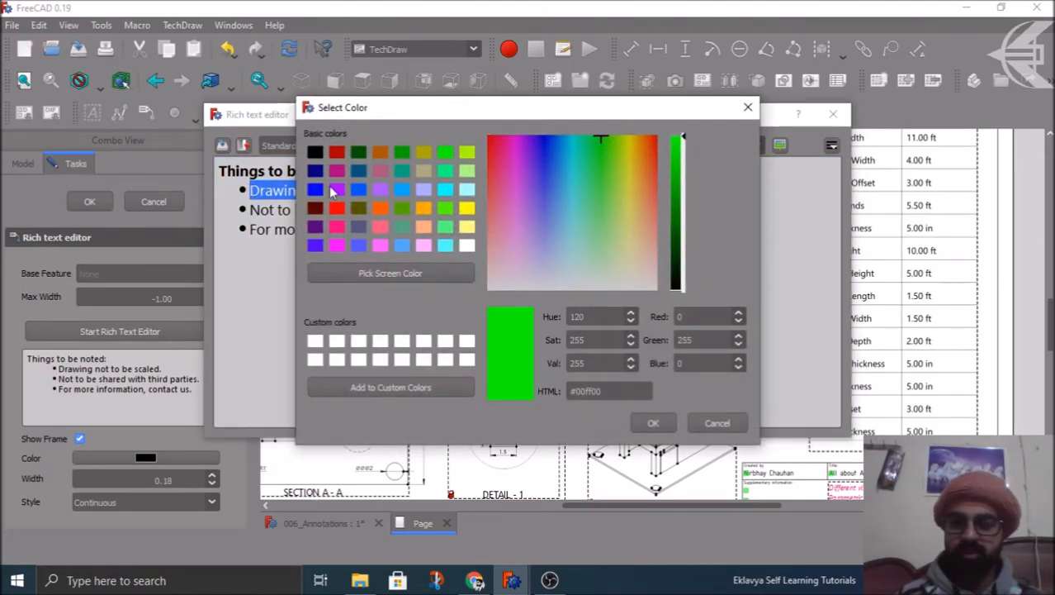
pyautogui.click(315, 152)
pyautogui.click(652, 423)
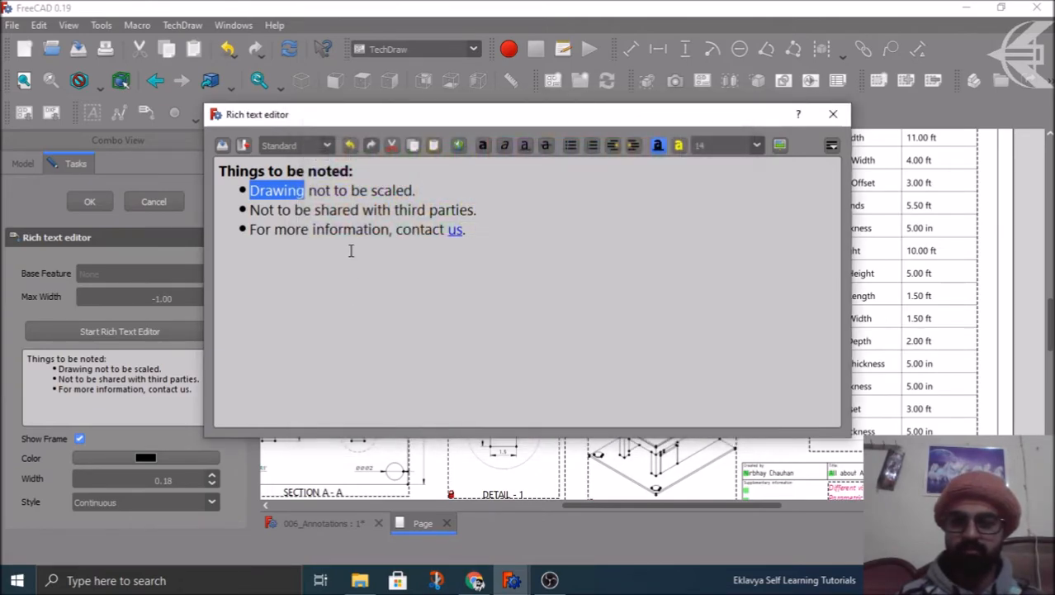
# - Set the background highlight of the word "Drawing" in the first bullet to white (#ffffff)
pyautogui.click(314, 217)
pyautogui.moveTo(306, 191); pyautogui.dragTo(250, 190)
pyautogui.click(678, 146)
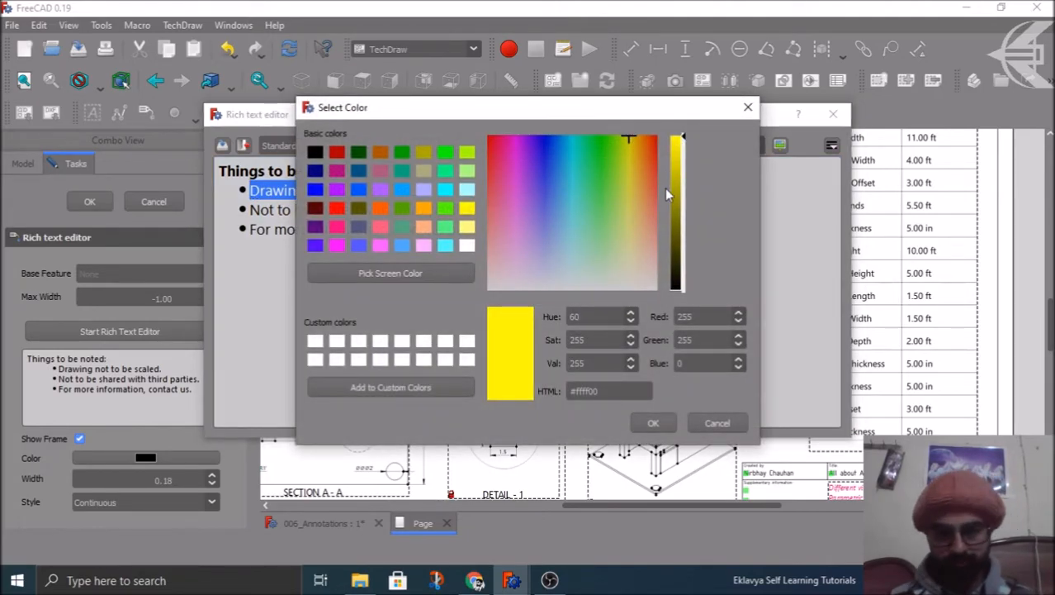
pyautogui.click(468, 250)
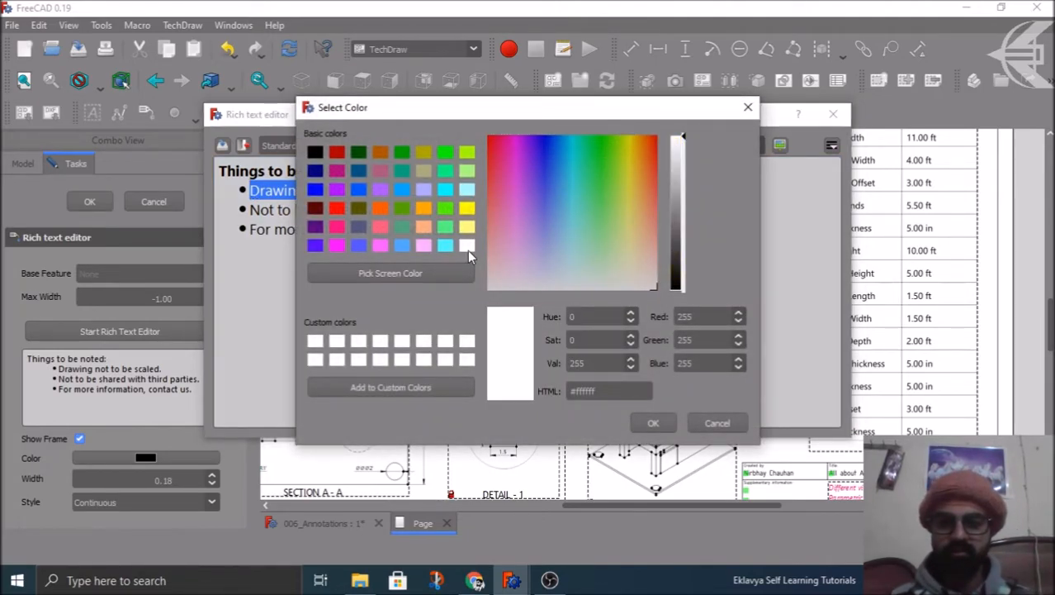
pyautogui.click(653, 423)
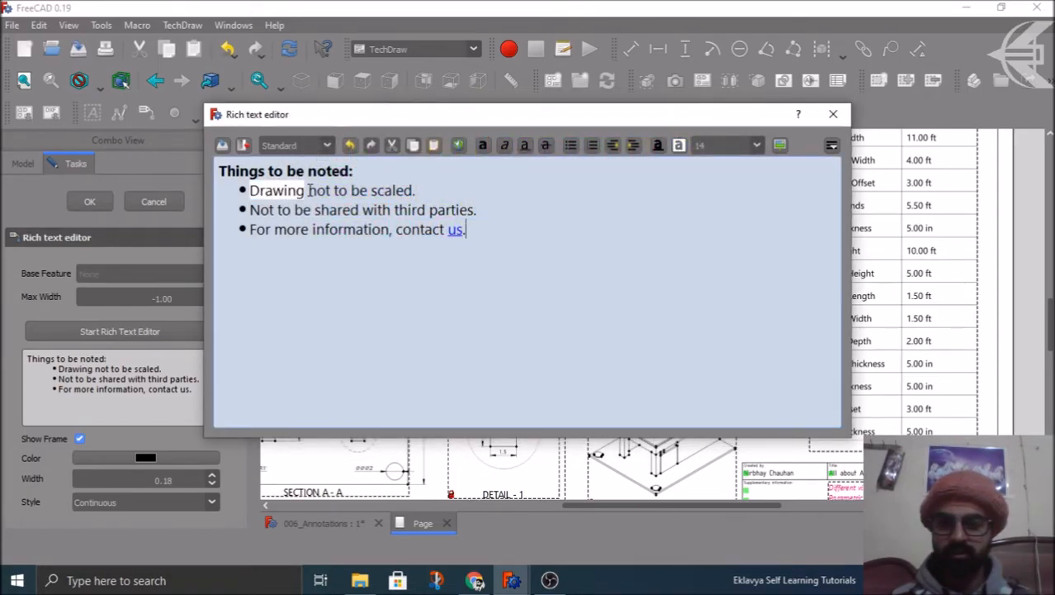
# - Remove the character formatting from the word "Drawing" in the first bullet
pyautogui.moveTo(306, 190); pyautogui.dragTo(250, 190)
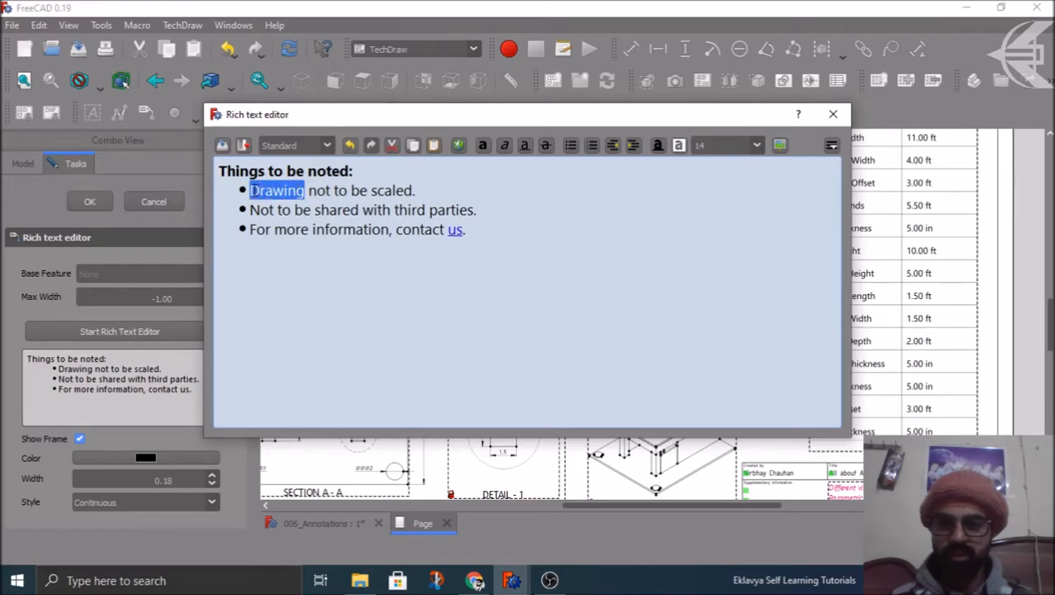
pyautogui.click(831, 145)
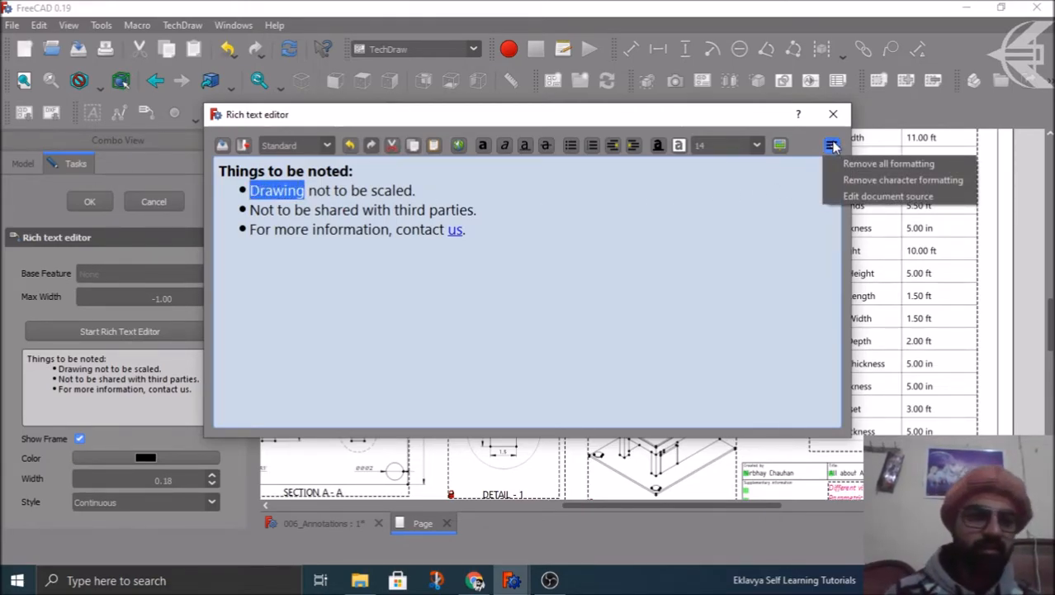
pyautogui.click(853, 179)
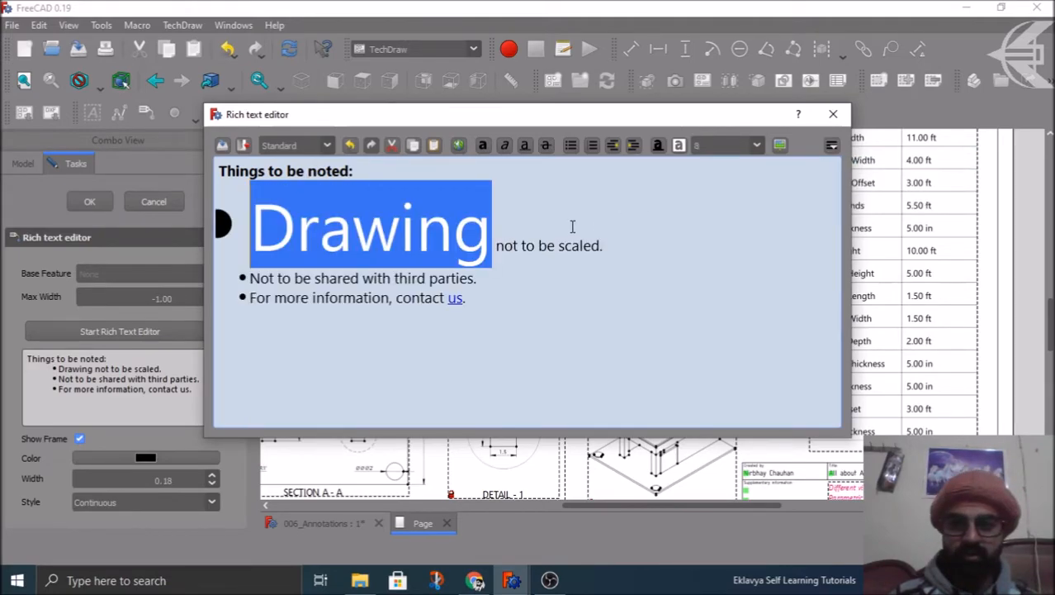
pyautogui.click(535, 292)
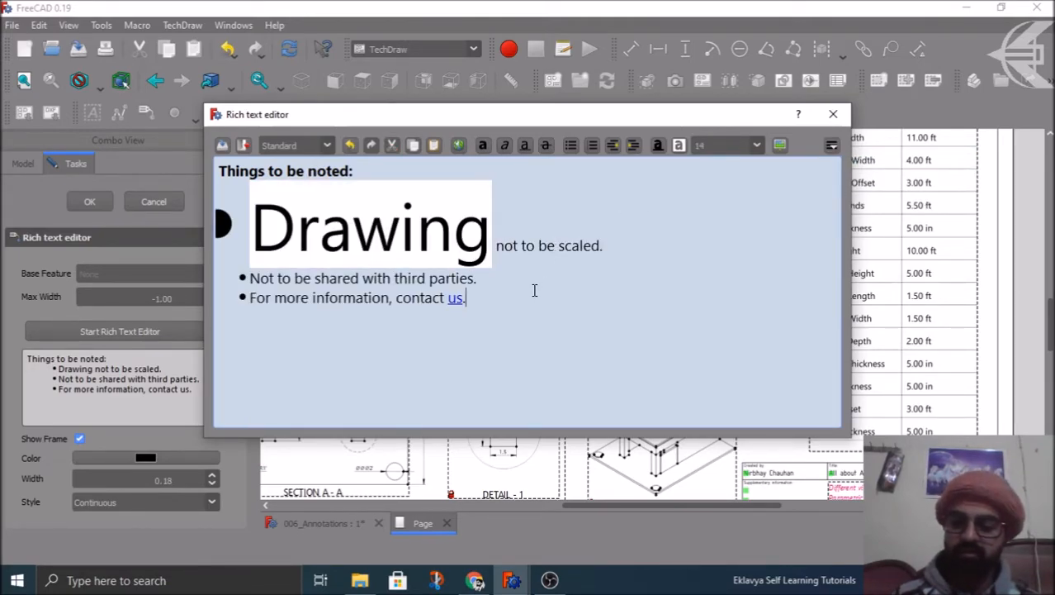
# - Remove all formatting from the rich text note
pyautogui.click(476, 272)
pyautogui.moveTo(493, 238); pyautogui.dragTo(249, 239)
pyautogui.click(837, 146)
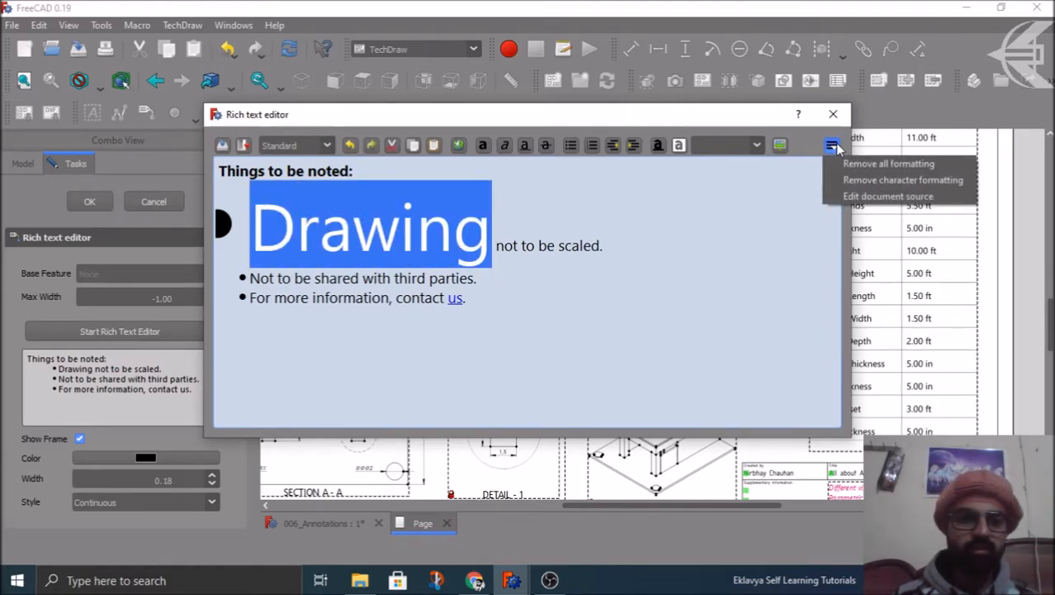
pyautogui.click(882, 164)
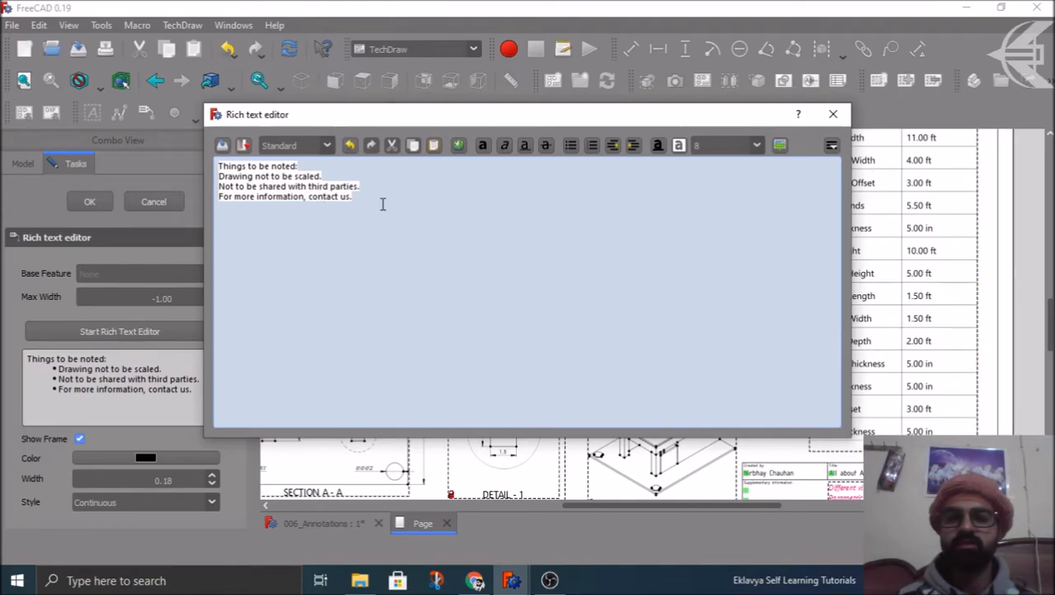
# - Clear the white background highlight from all four lines of the note
pyautogui.click(679, 145)
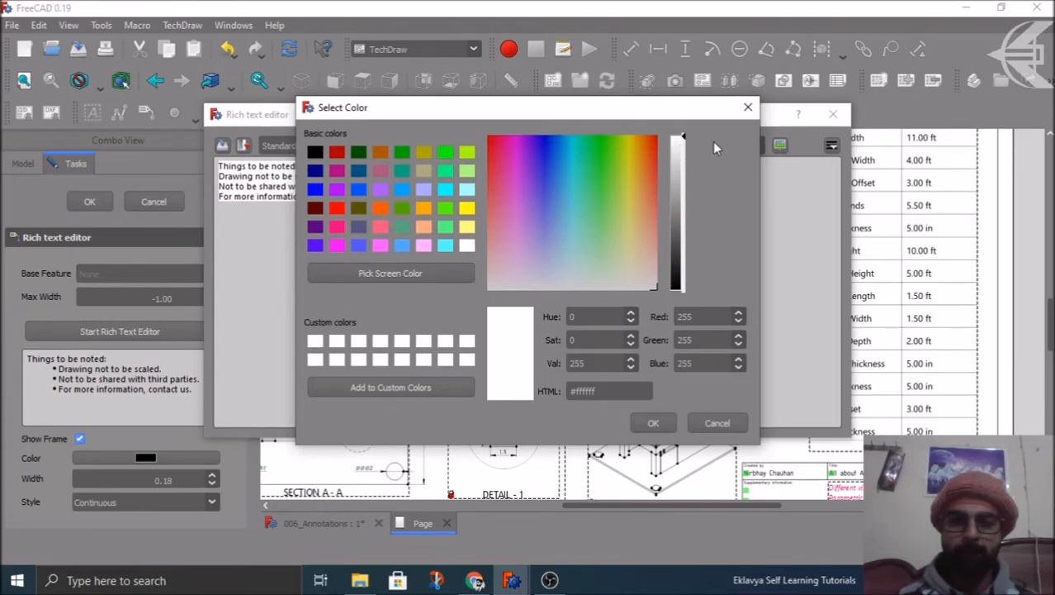
pyautogui.click(748, 107)
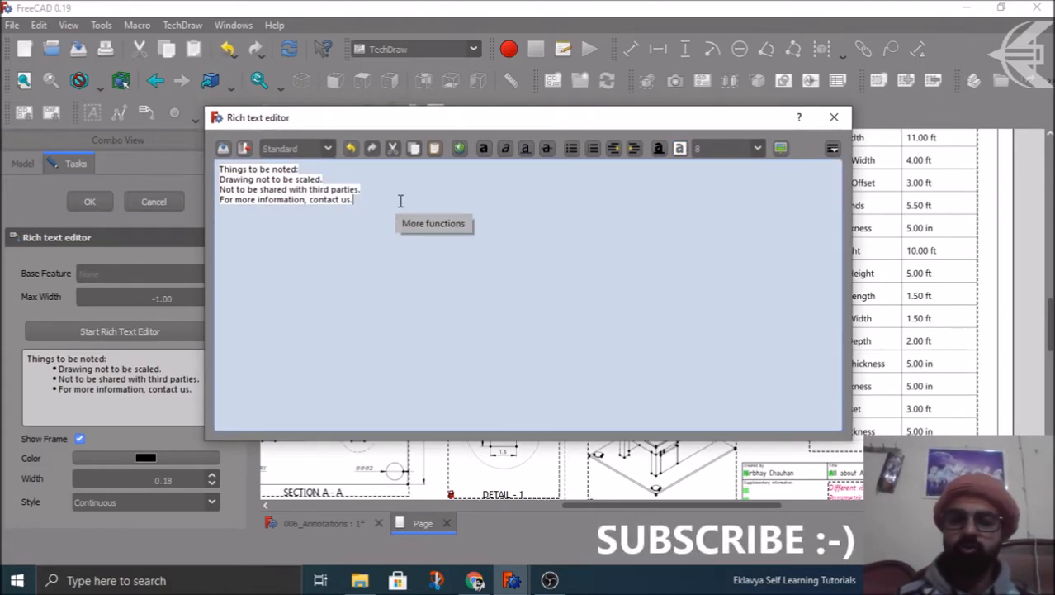
pyautogui.moveTo(382, 199); pyautogui.dragTo(215, 170)
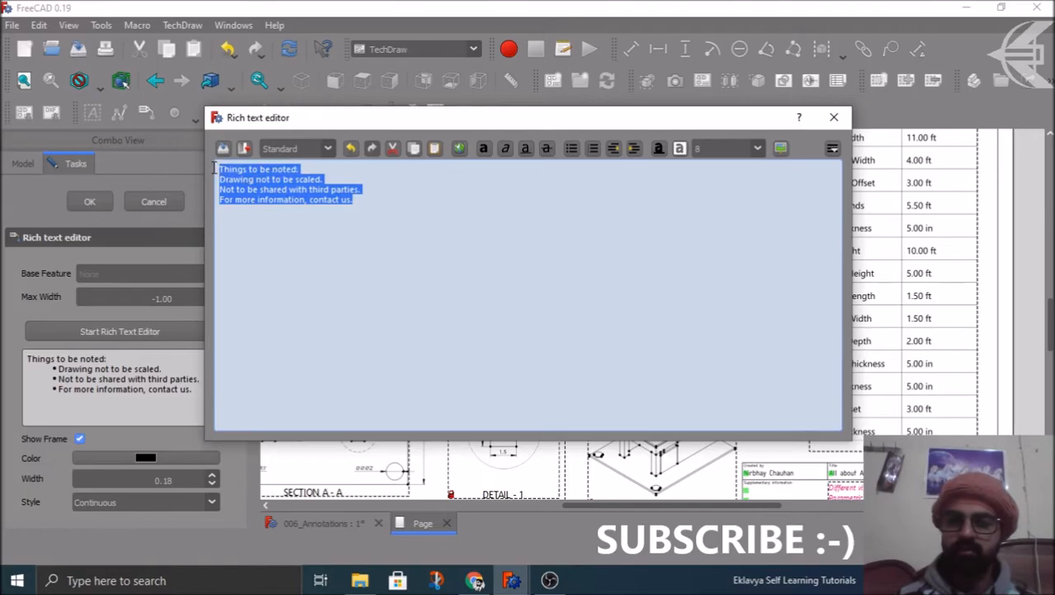
pyautogui.click(680, 148)
pyautogui.click(703, 419)
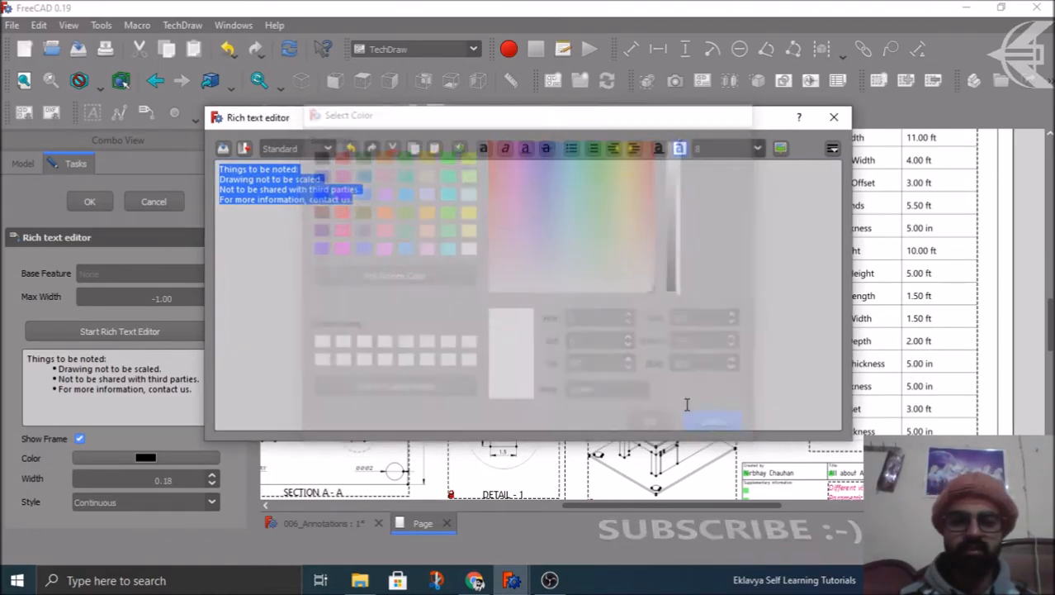
pyautogui.click(476, 209)
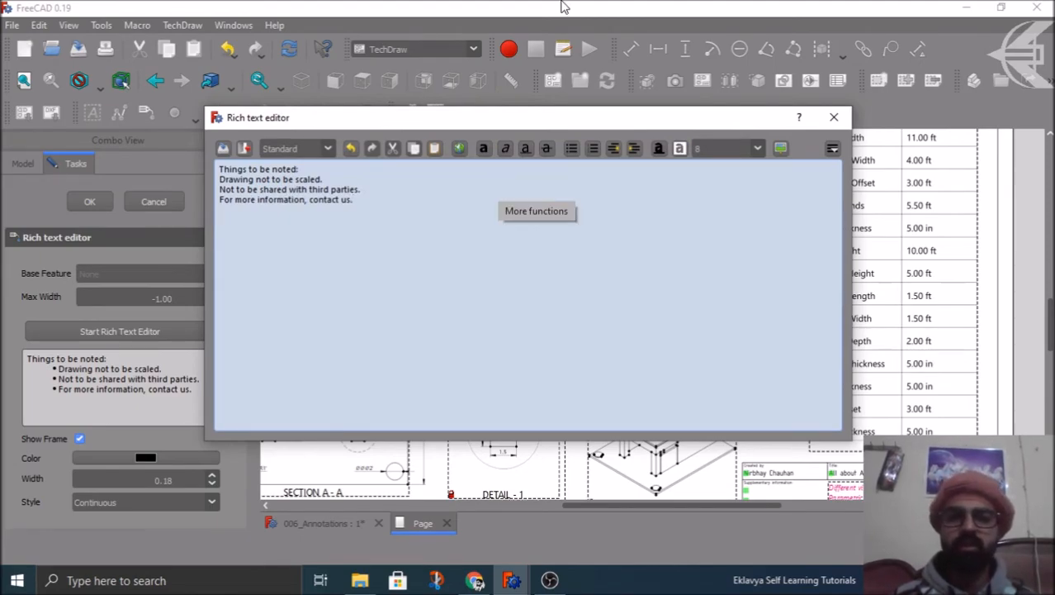
# - Make the heading "Things to be noted:" bold and format the three lines below it as a bulleted list
pyautogui.moveTo(306, 169); pyautogui.dragTo(218, 169)
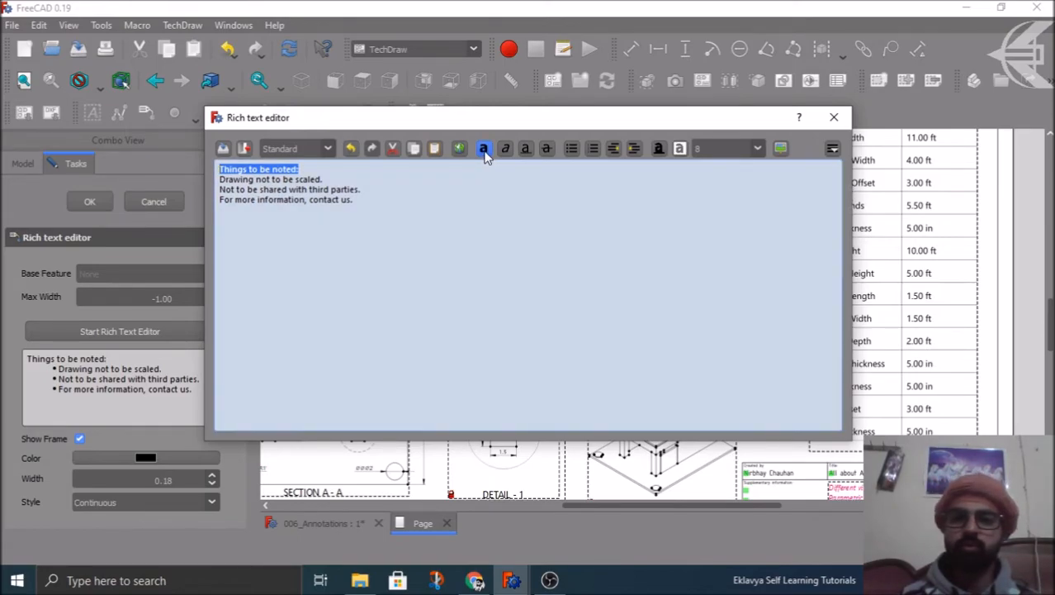
pyautogui.click(446, 191)
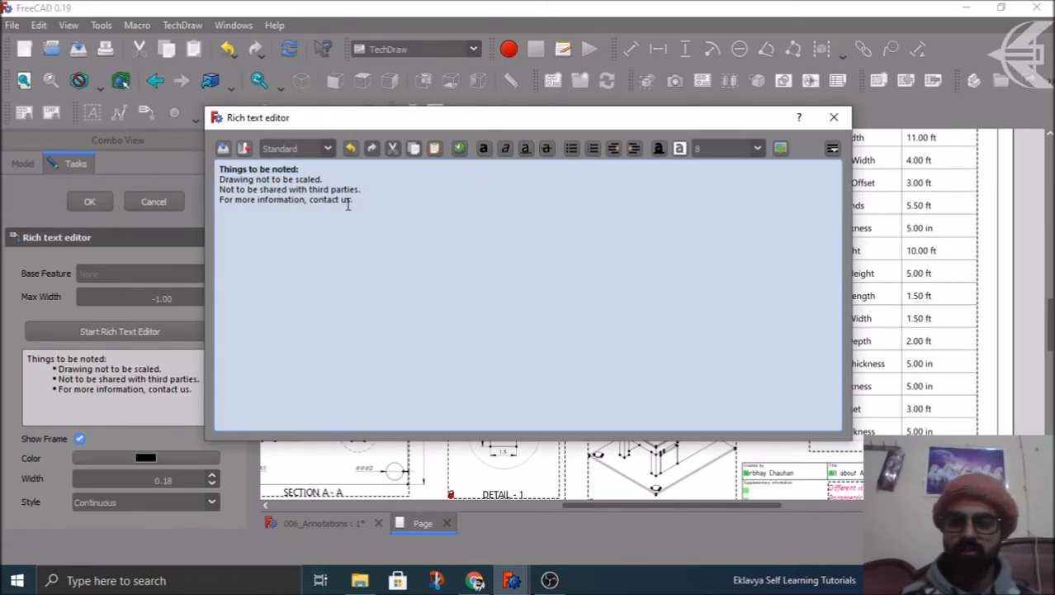
pyautogui.moveTo(355, 200)
pyautogui.mouseDown()
pyautogui.moveTo(287, 202)
pyautogui.moveTo(221, 180)
pyautogui.mouseUp()
pyautogui.click(572, 148)
# - Set the font size of the heading and all three bullets to 14
pyautogui.moveTo(235, 179); pyautogui.dragTo(196, 167)
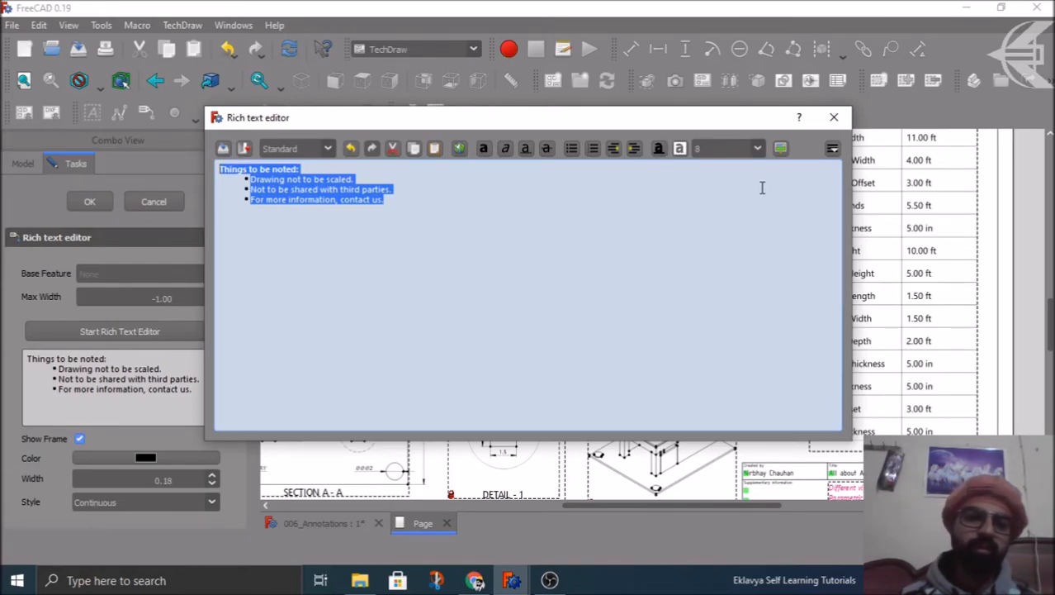
pyautogui.click(757, 149)
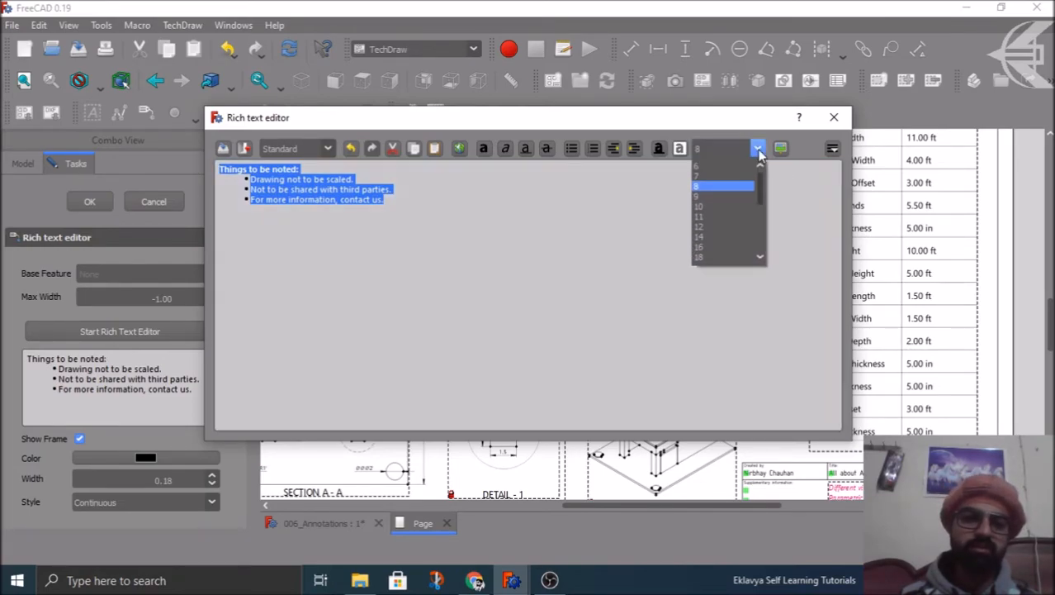
pyautogui.click(726, 238)
pyautogui.click(486, 244)
# - Link the word "us" in the last bullet to the author's WordPress site and apply the edited note to the page
pyautogui.moveTo(465, 235); pyautogui.dragTo(451, 239)
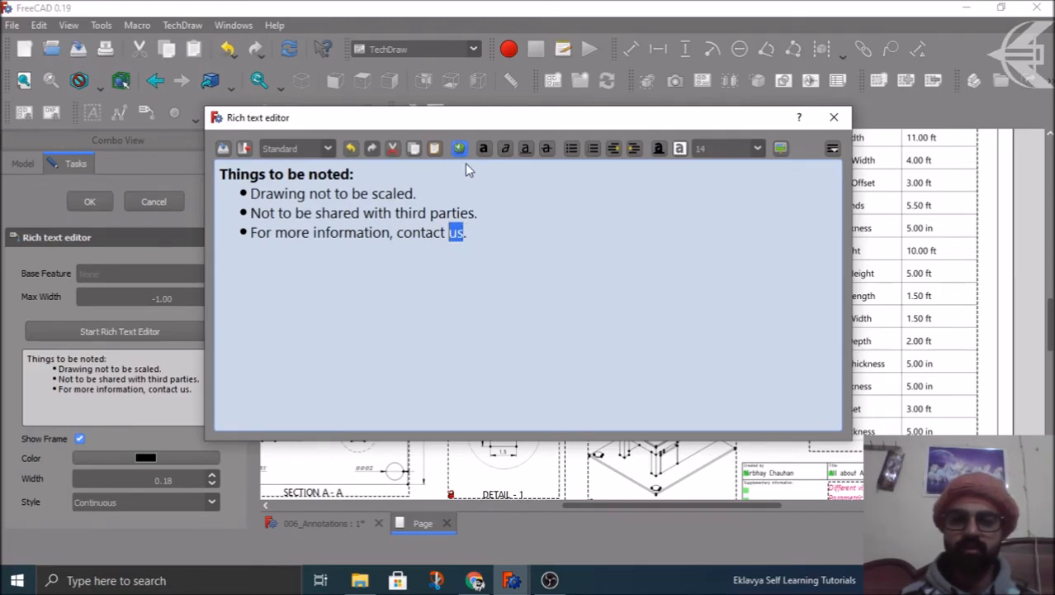
pyautogui.click(460, 149)
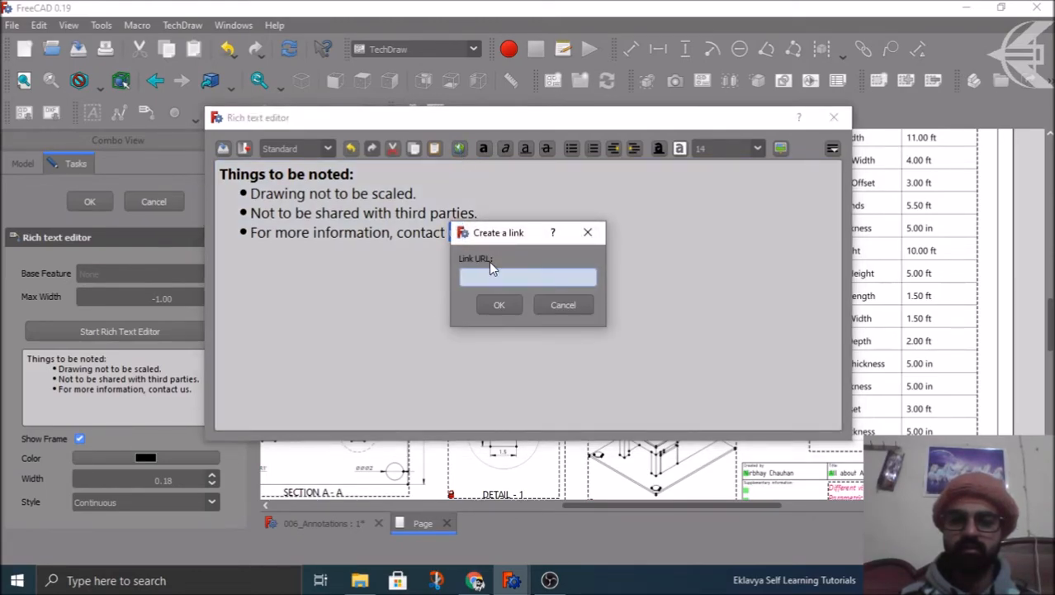
pyautogui.write('cnirbhay')
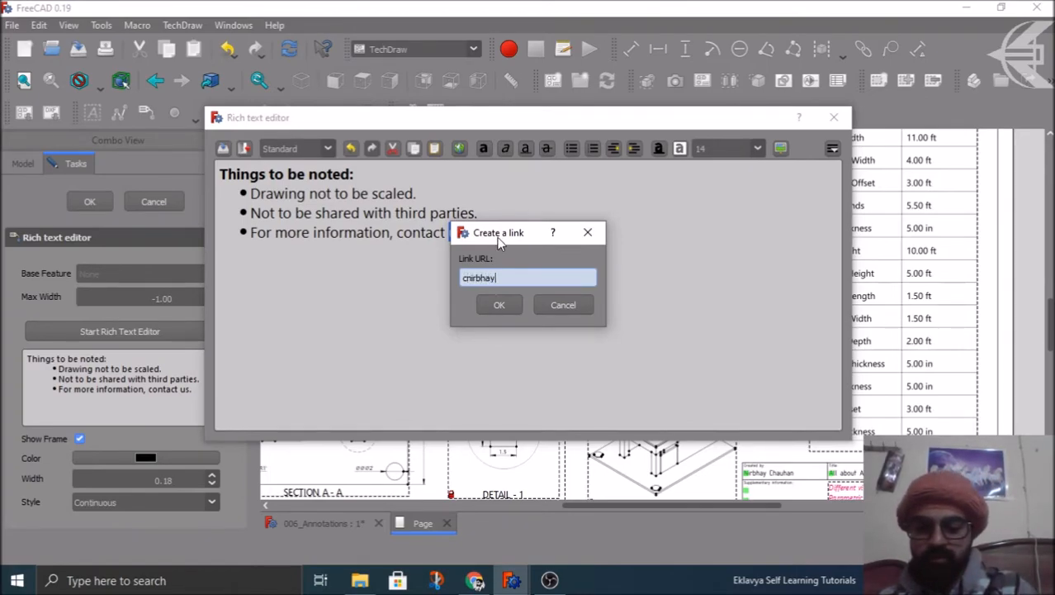
pyautogui.write('.wordpre')
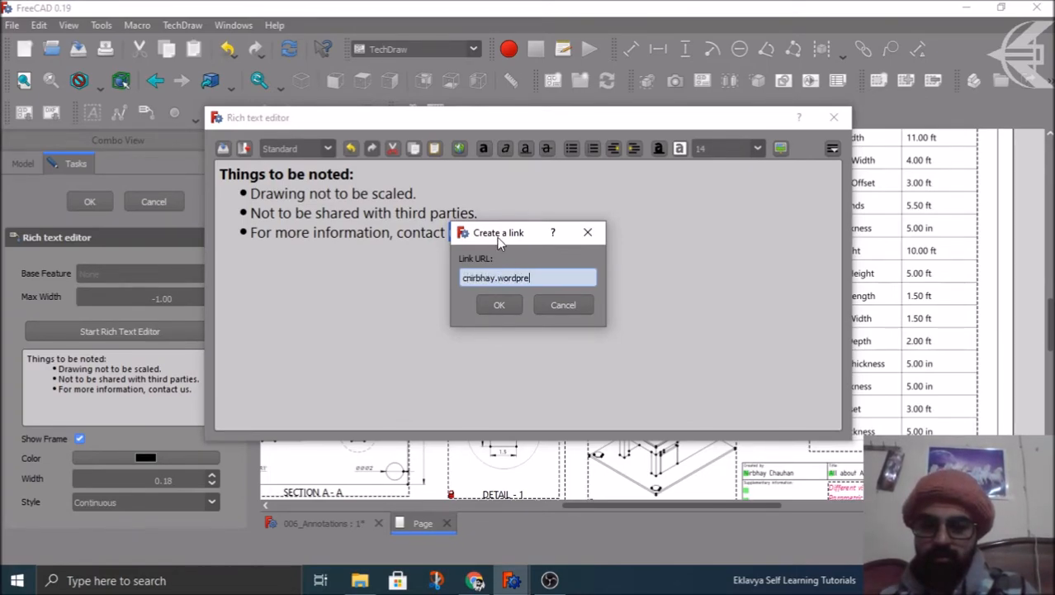
pyautogui.write('ss.com')
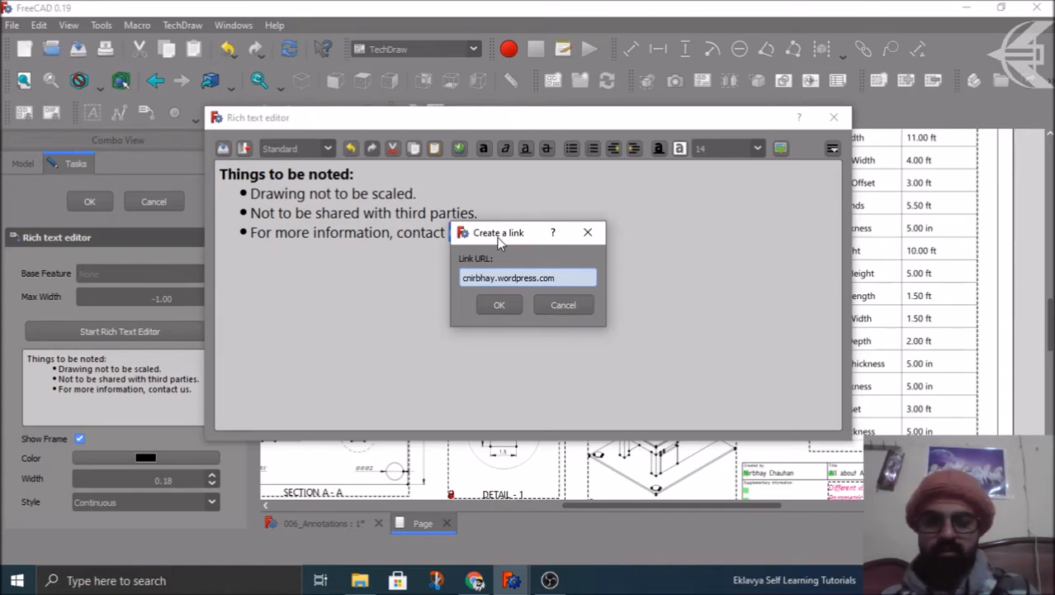
pyautogui.press('Return')
pyautogui.click(477, 224)
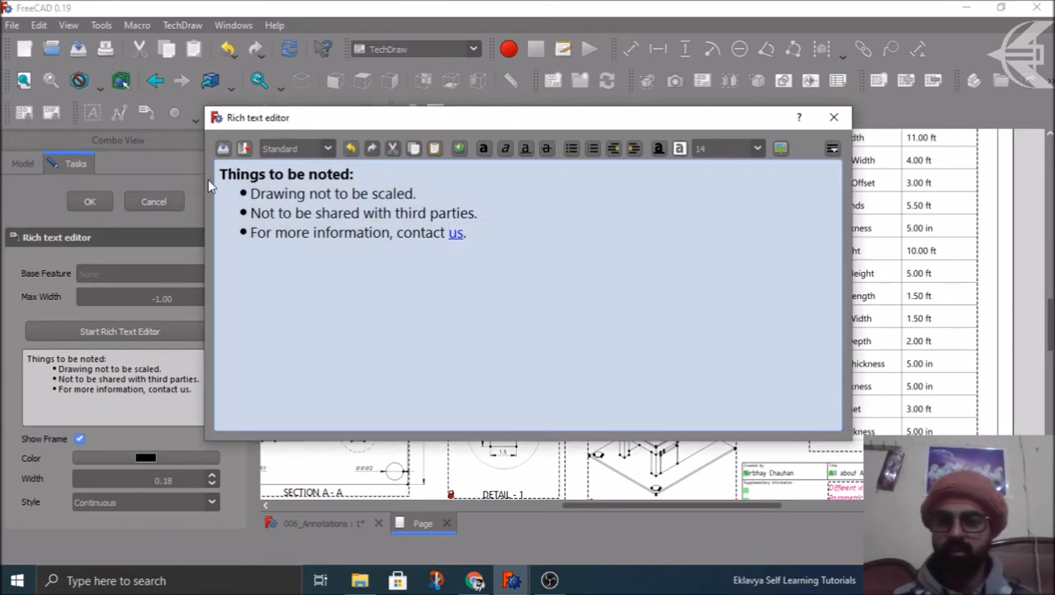
pyautogui.click(223, 150)
pyautogui.click(87, 201)
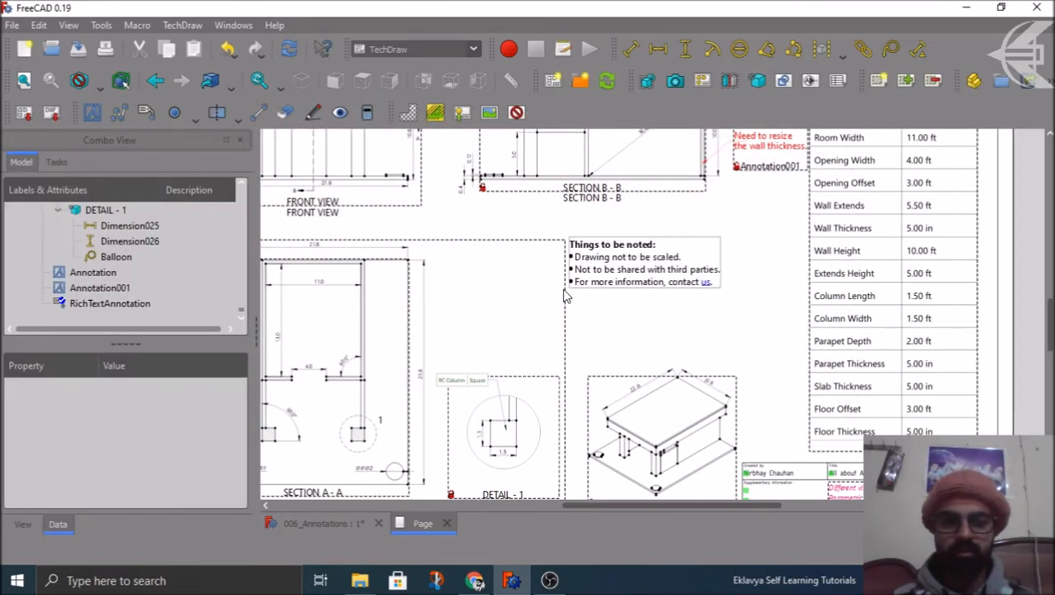
# - Move the rich text note down to just above the AXOMETRIC VIEW and turn off the view frames
pyautogui.moveTo(648, 286); pyautogui.dragTo(664, 340)
pyautogui.click(661, 252)
pyautogui.click(517, 113)
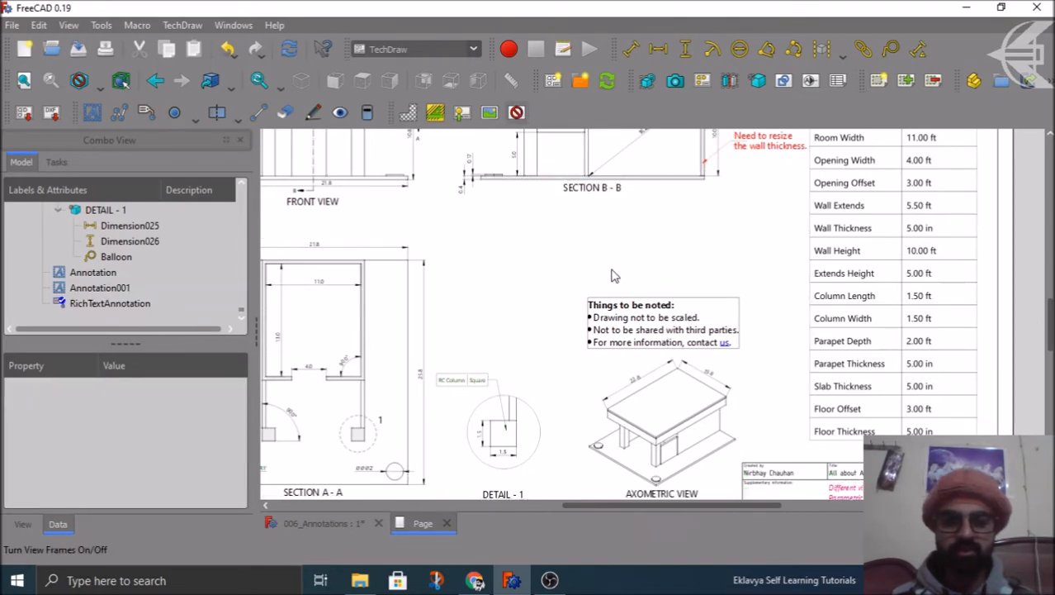
# - Review the whole drawing page with its views, balloon and text annotations
pyautogui.scroll(-2, 611, 275)
pyautogui.scroll(-2, 604, 268)
pyautogui.moveTo(603, 268); pyautogui.dragTo(621, 511, button='middle')
pyautogui.scroll(2, 637, 410)
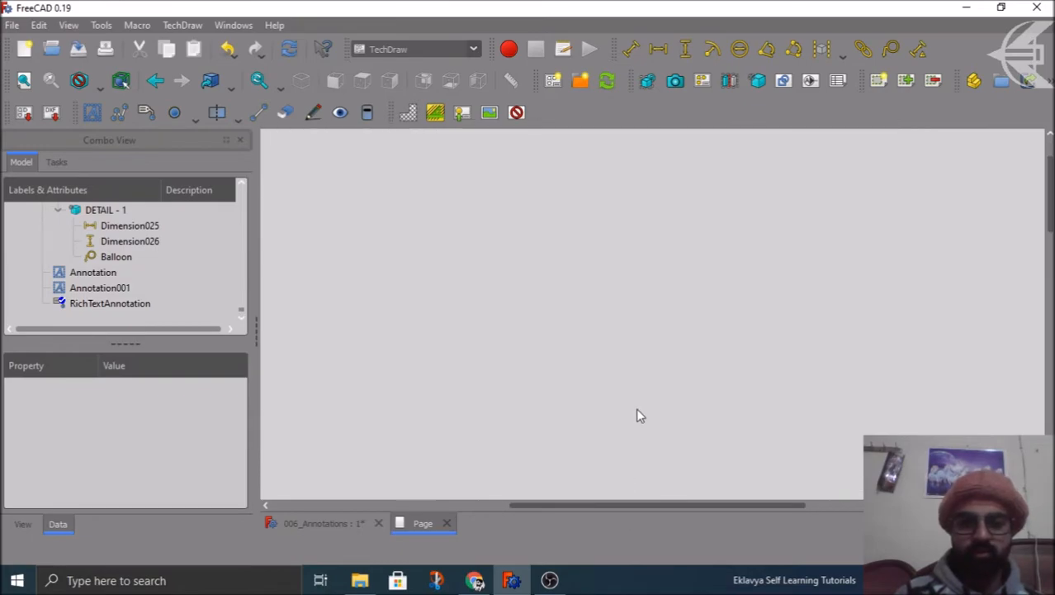
pyautogui.scroll(-4, 637, 410)
pyautogui.moveTo(704, 275); pyautogui.dragTo(701, 173, button='middle')
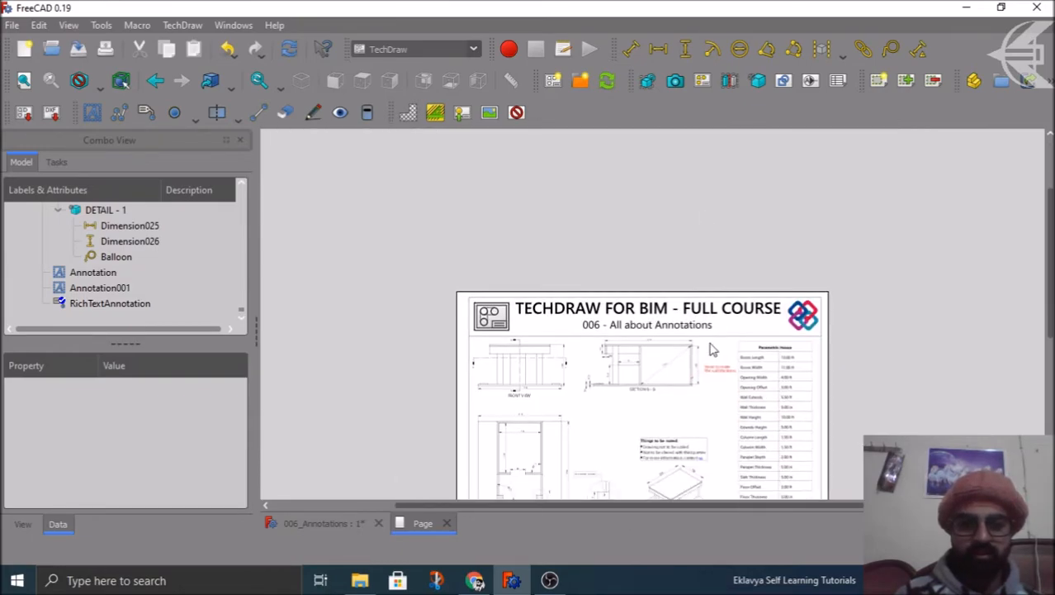
pyautogui.moveTo(867, 313); pyautogui.dragTo(864, 230, button='middle')
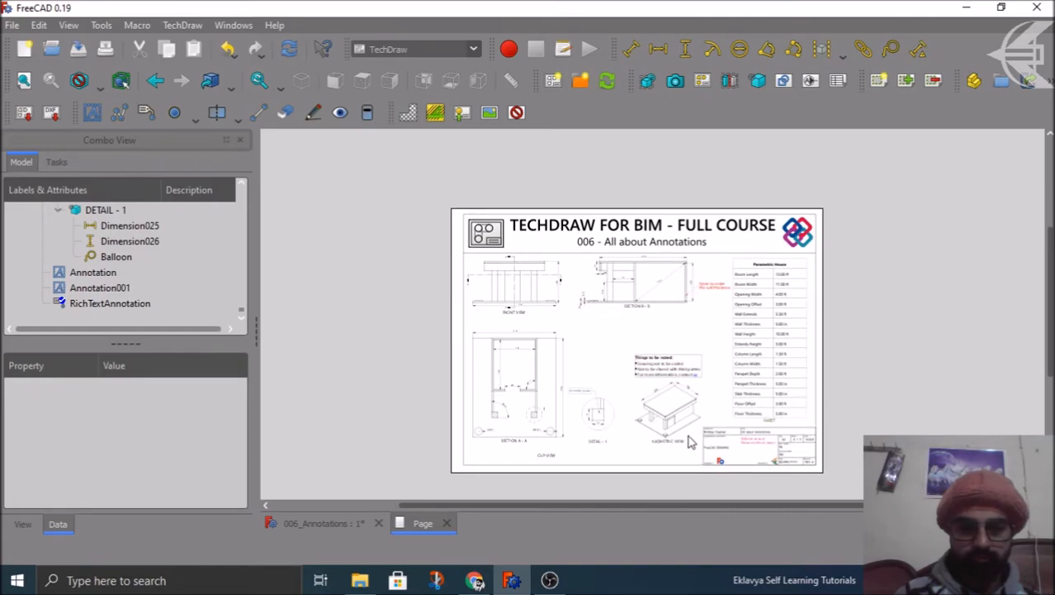
# - Move the rich text note into the empty space below the AXOMETRIC VIEW, beside the title block
pyautogui.scroll(2, 690, 443)
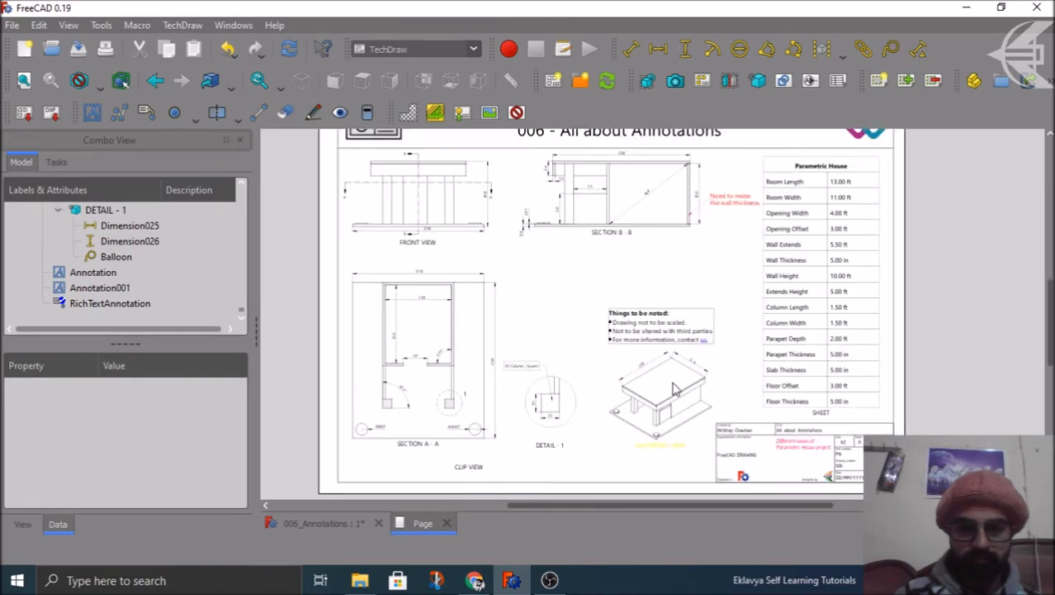
pyautogui.click(635, 323)
pyautogui.moveTo(634, 322)
pyautogui.mouseDown()
pyautogui.moveTo(633, 307)
pyautogui.moveTo(588, 317)
pyautogui.moveTo(574, 306)
pyautogui.mouseUp()
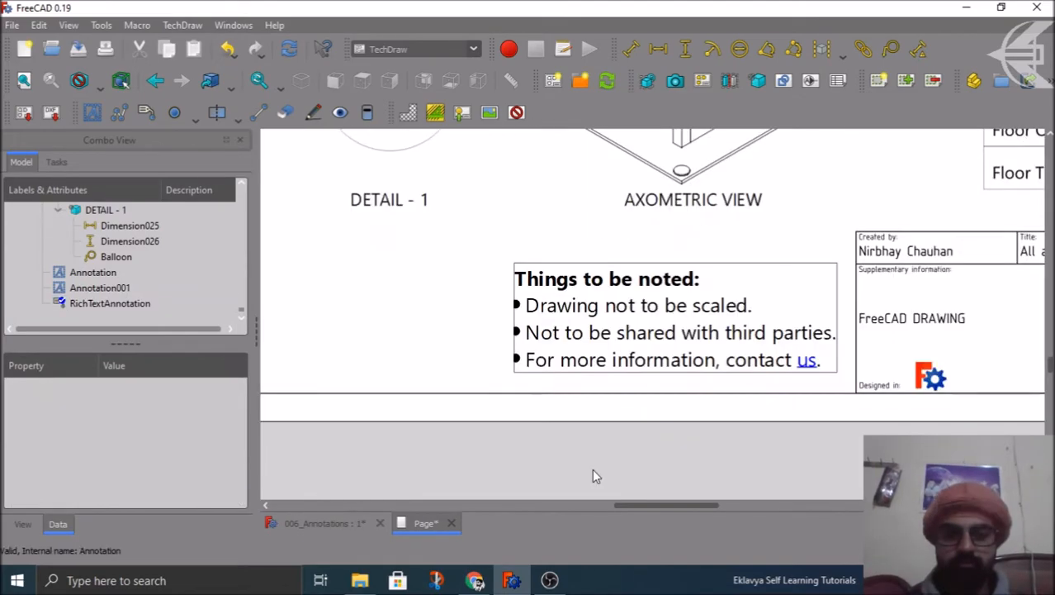
pyautogui.moveTo(596, 449); pyautogui.dragTo(638, 447, button='middle')
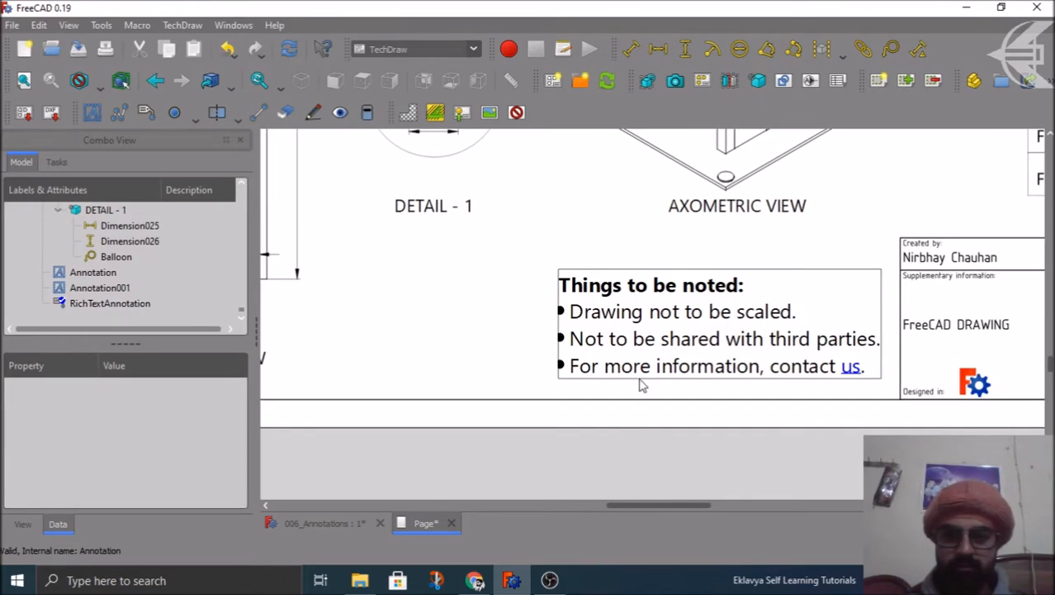
pyautogui.scroll(1, 643, 383)
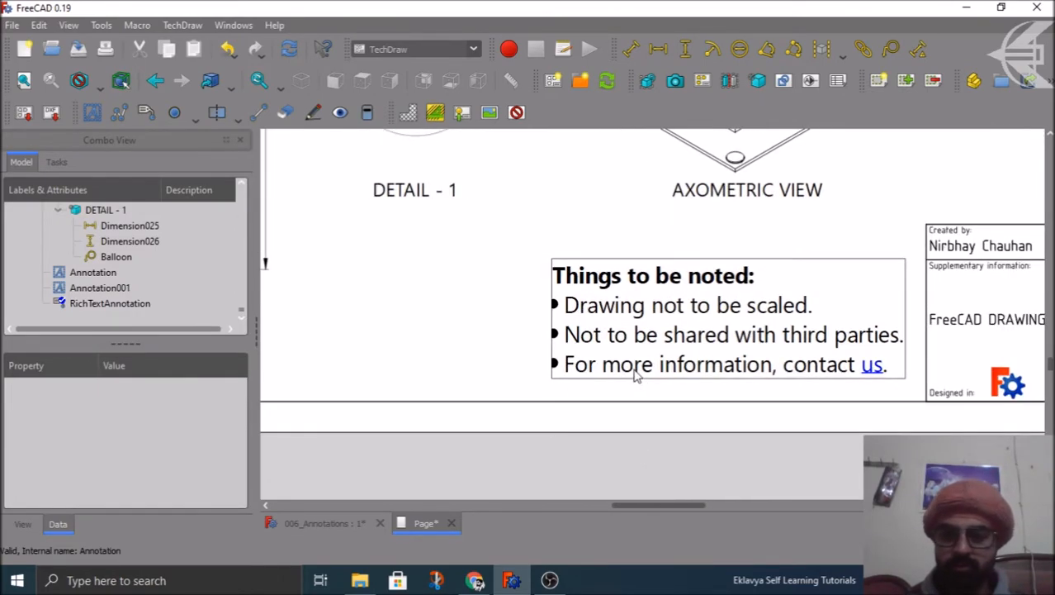
# - Open the rich text note in the rich text editor and add an empty line above the heading "Things to be noted:"
pyautogui.click(80, 305)
pyautogui.doubleClick(80, 305)
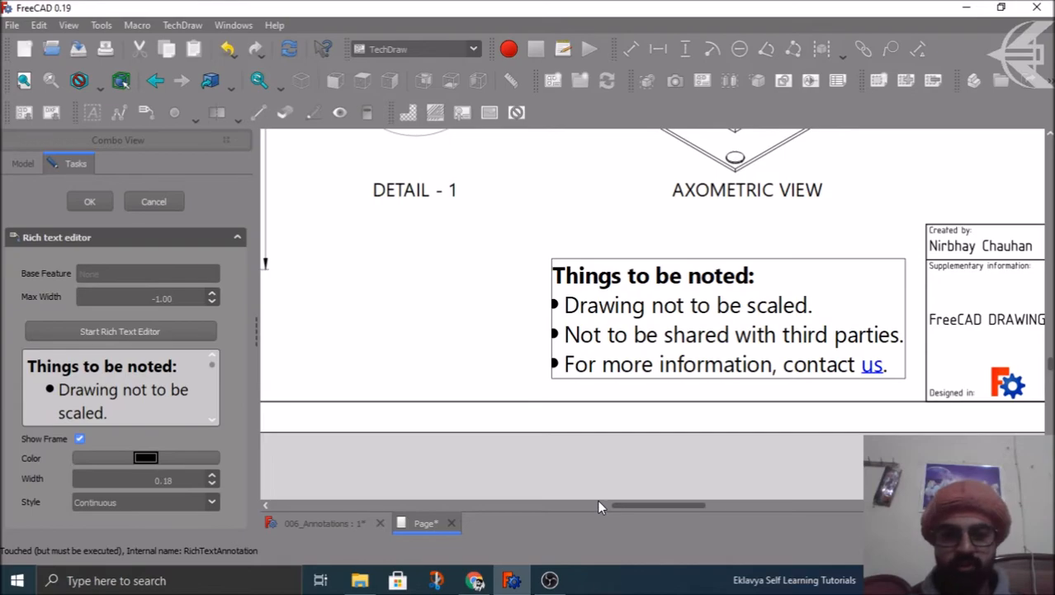
pyautogui.click(113, 330)
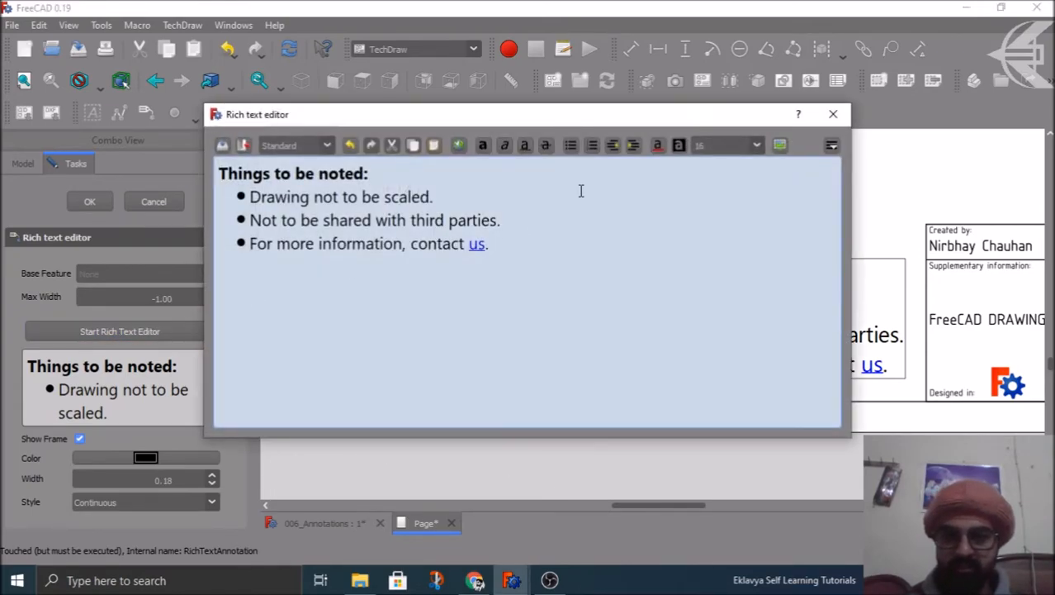
pyautogui.moveTo(493, 117); pyautogui.dragTo(578, 147)
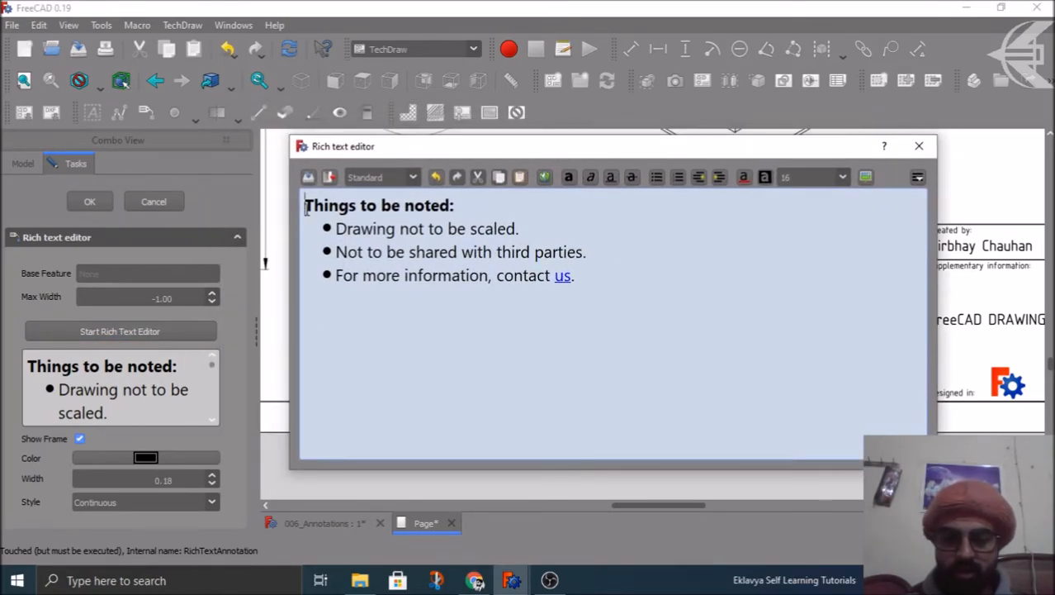
pyautogui.press('Return')
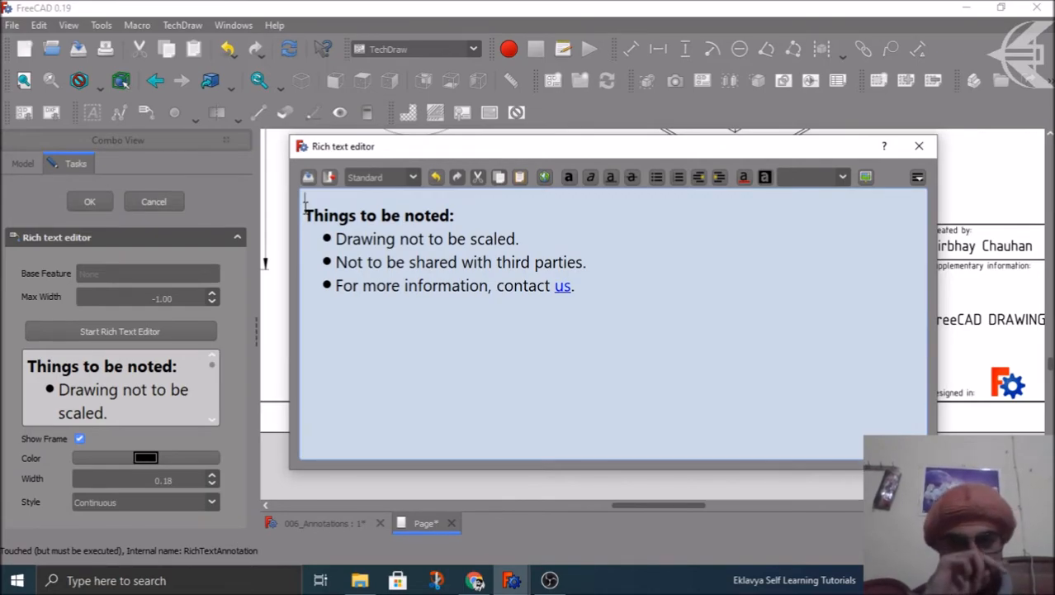
# - Insert the PNG image BIM_Setup.png on the empty line above the heading and apply the edited note to the page
pyautogui.click(864, 179)
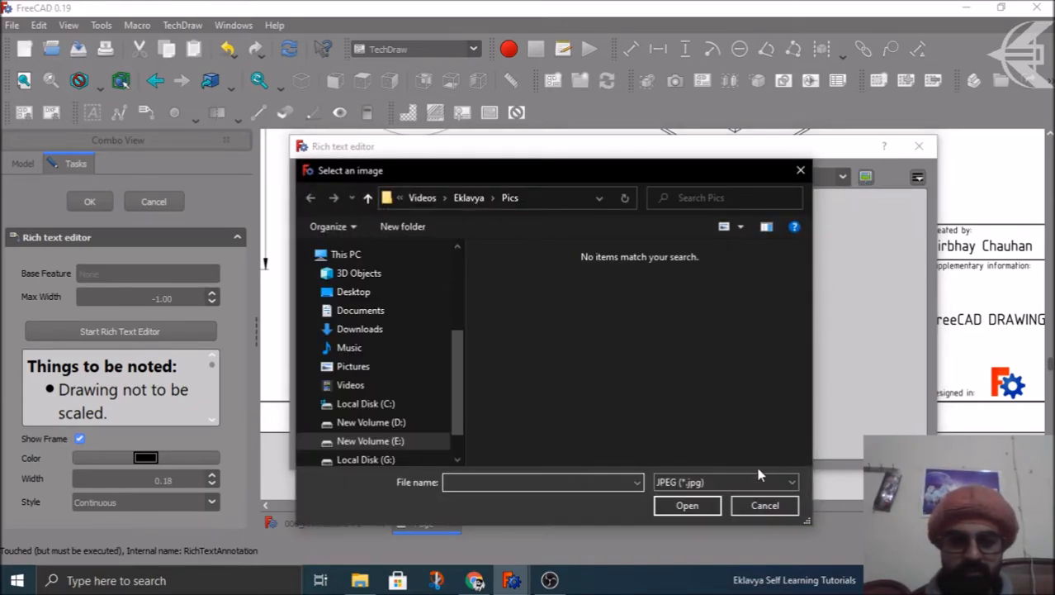
pyautogui.click(739, 481)
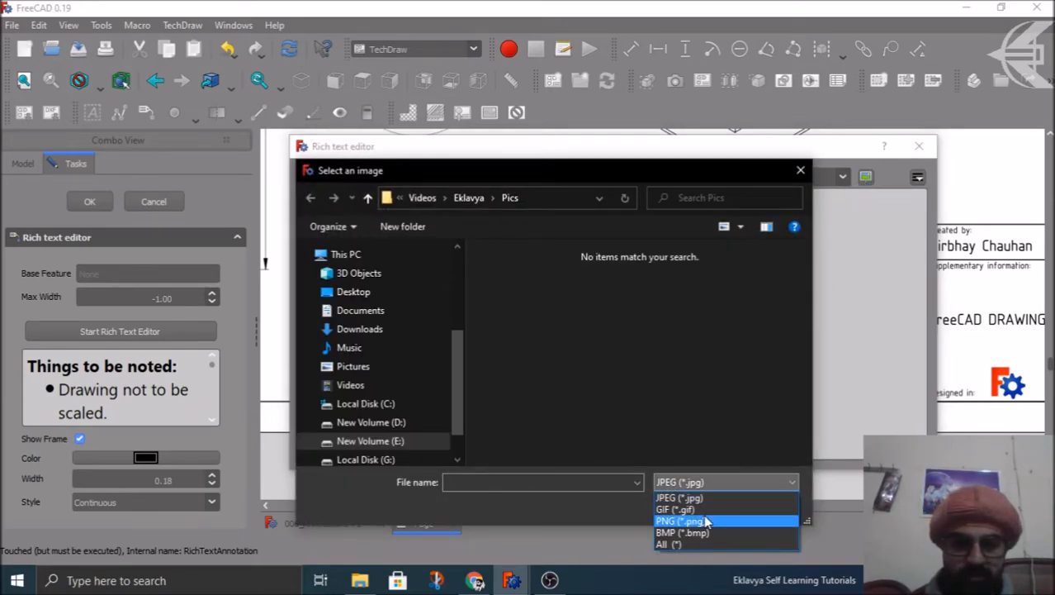
pyautogui.click(689, 521)
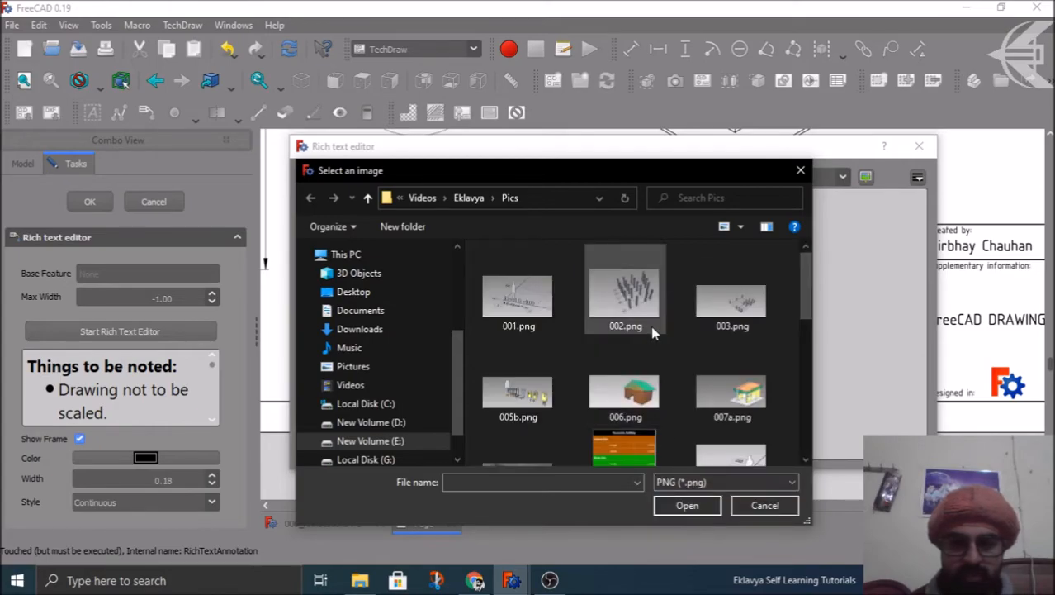
pyautogui.scroll(-3, 651, 325)
pyautogui.scroll(-3, 652, 328)
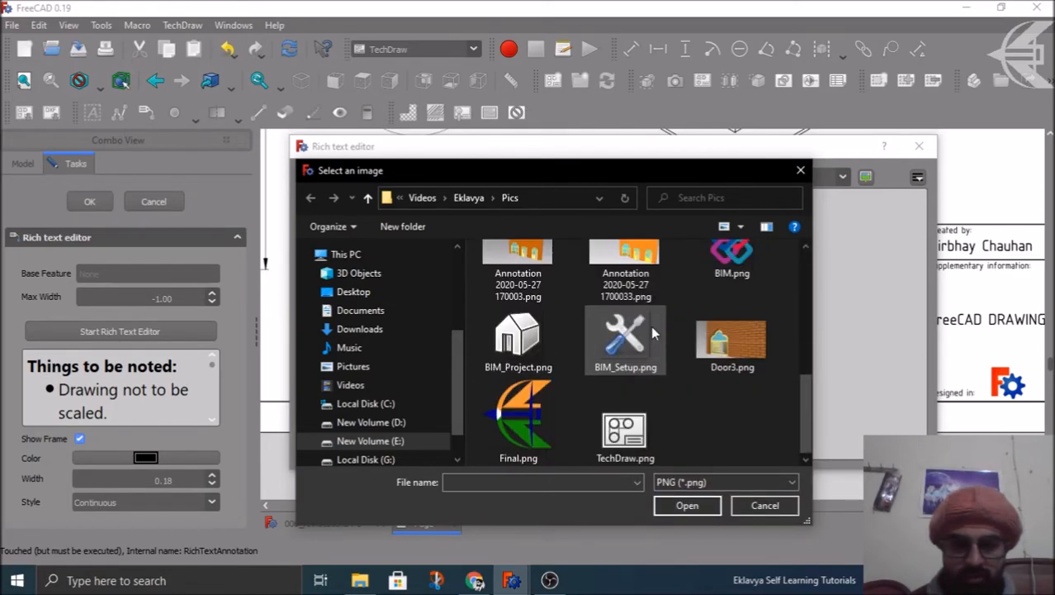
pyautogui.click(632, 347)
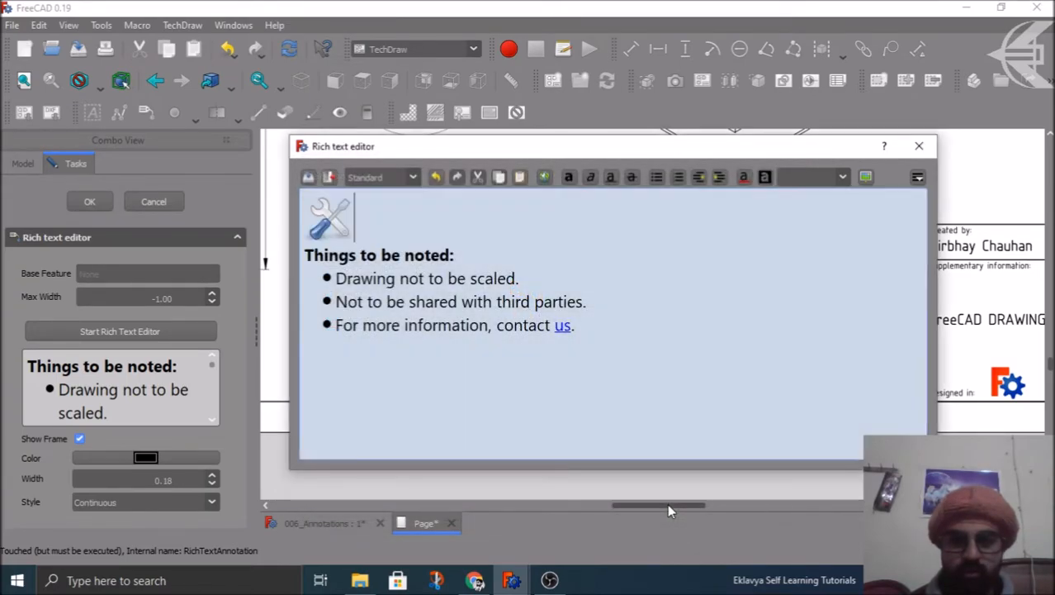
pyautogui.click(311, 178)
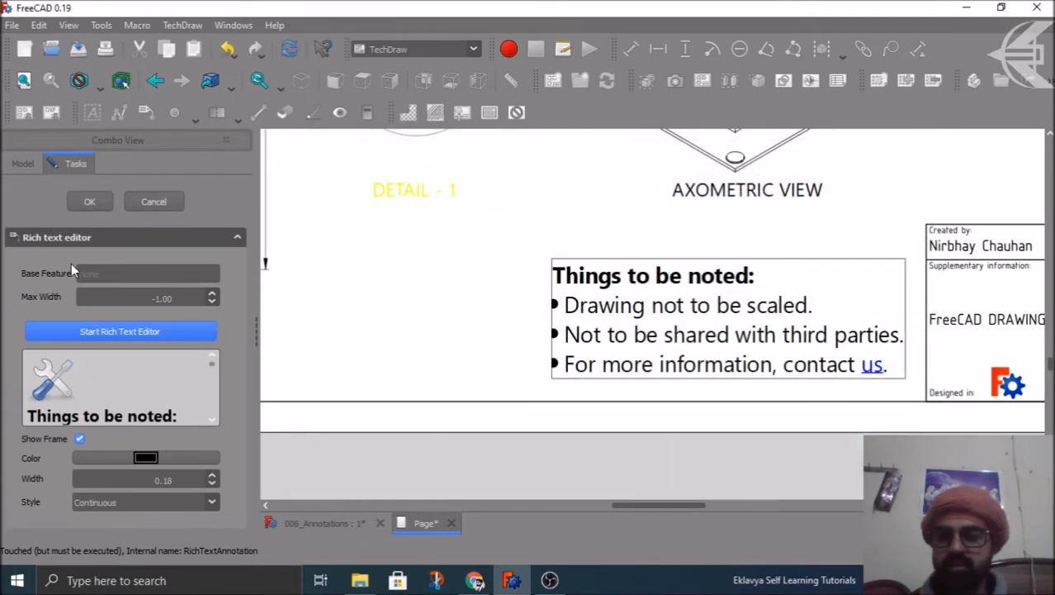
pyautogui.click(76, 206)
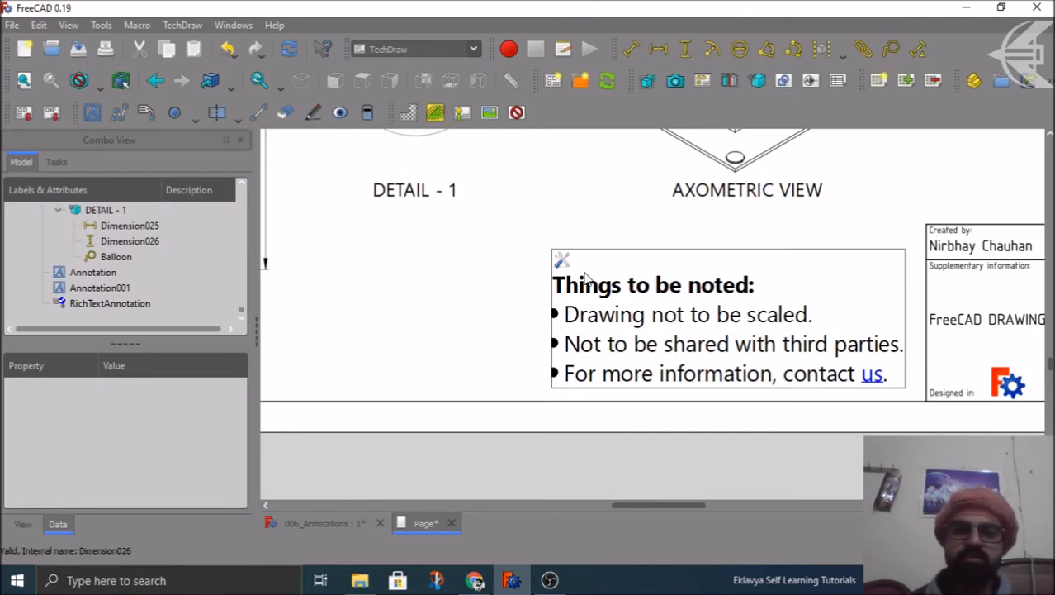
pyautogui.scroll(1, 558, 278)
pyautogui.scroll(2, 553, 278)
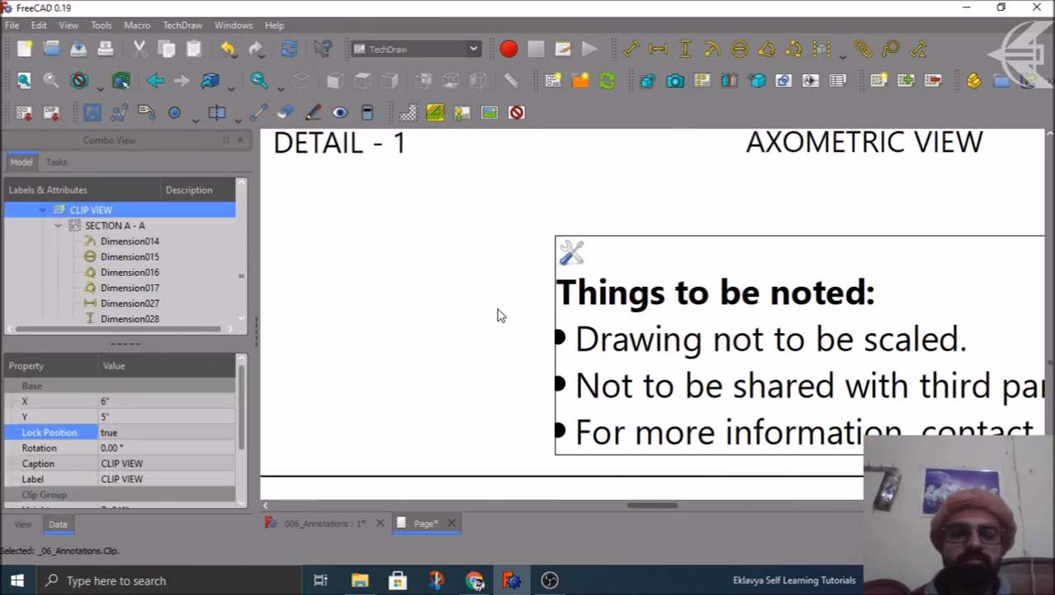
pyautogui.scroll(-1, 497, 313)
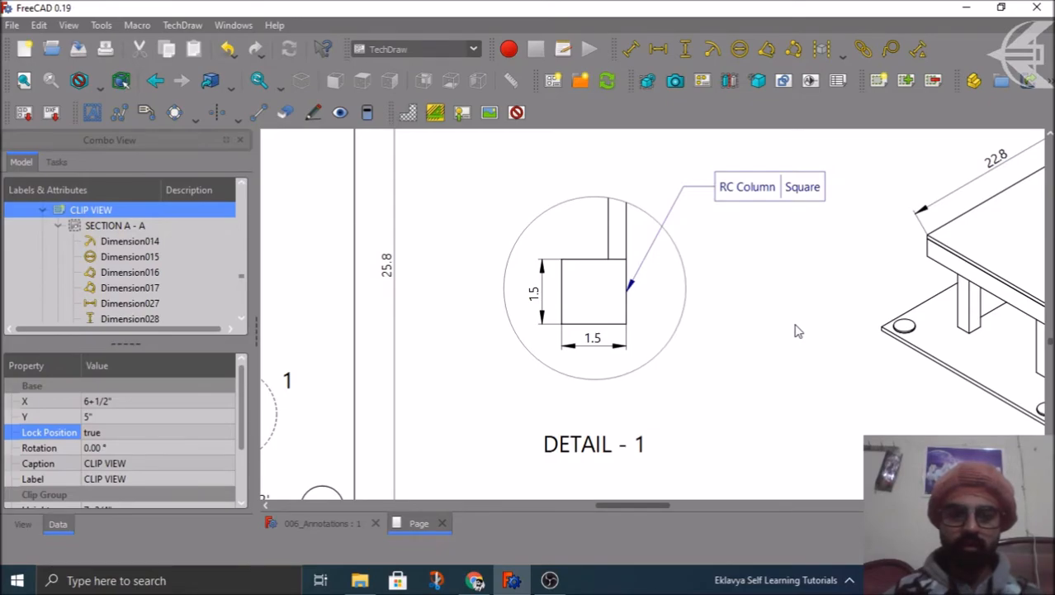
# - Try to add welding information with no leader line selected
pyautogui.click(879, 392)
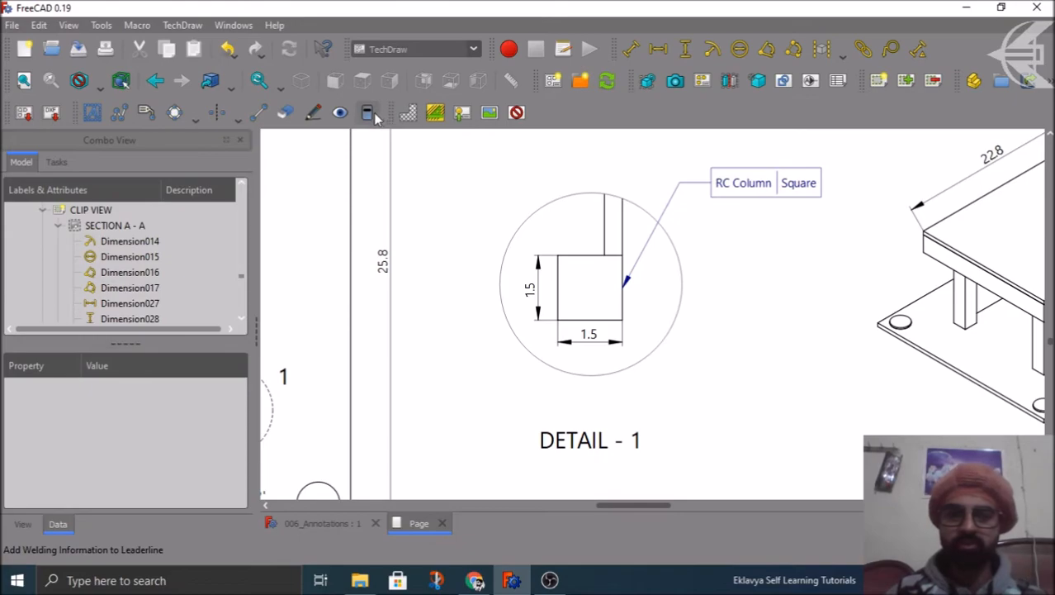
pyautogui.click(371, 119)
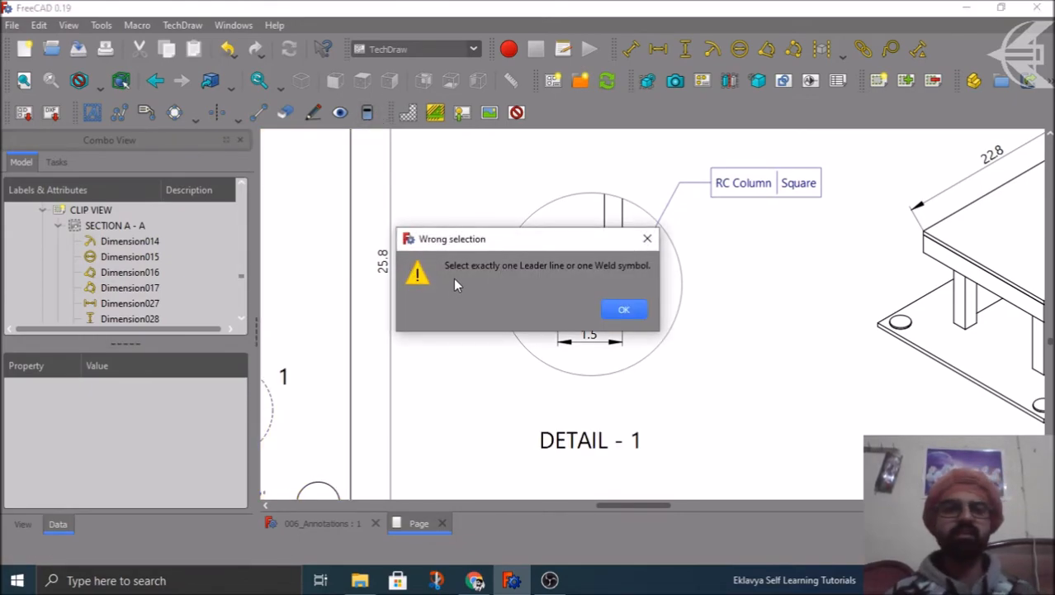
pyautogui.click(623, 312)
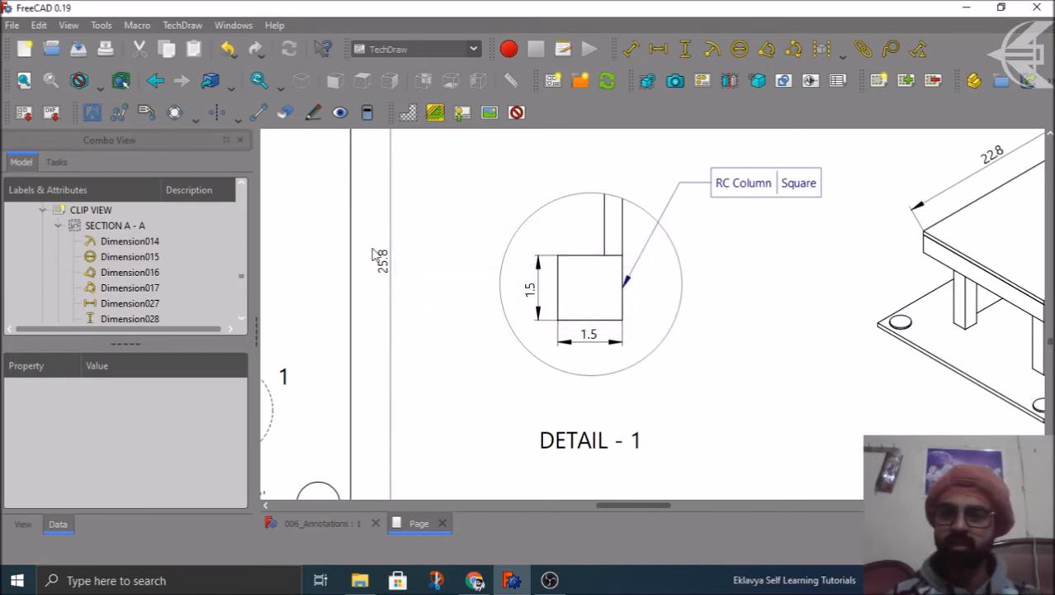
# - Start a new leader line on the DETAIL - 1 view with Dot as the start symbol and Dot as the line style
pyautogui.click(569, 446)
pyautogui.click(119, 116)
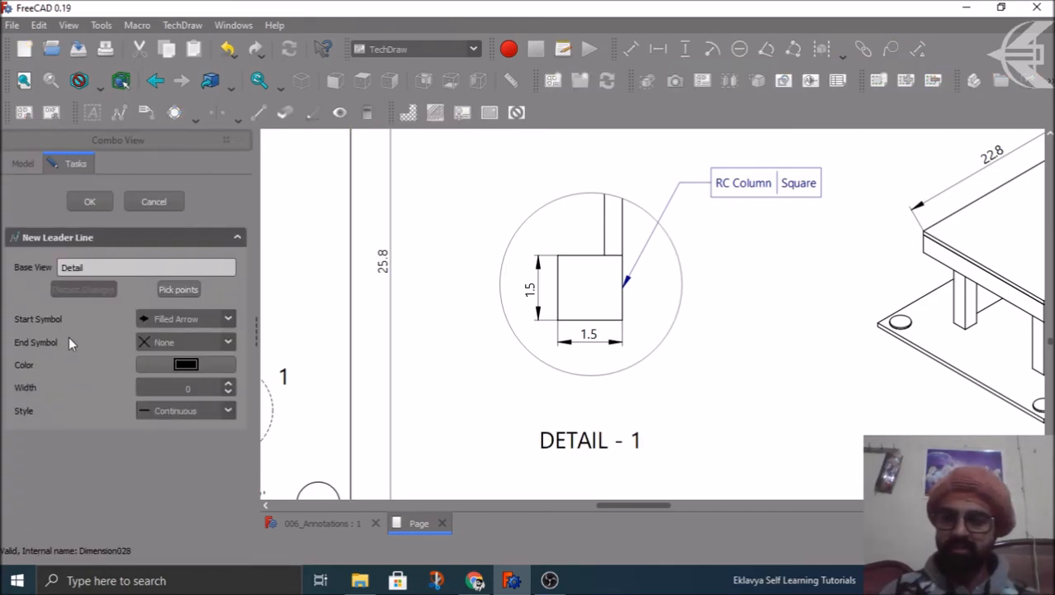
pyautogui.click(176, 322)
pyautogui.click(174, 374)
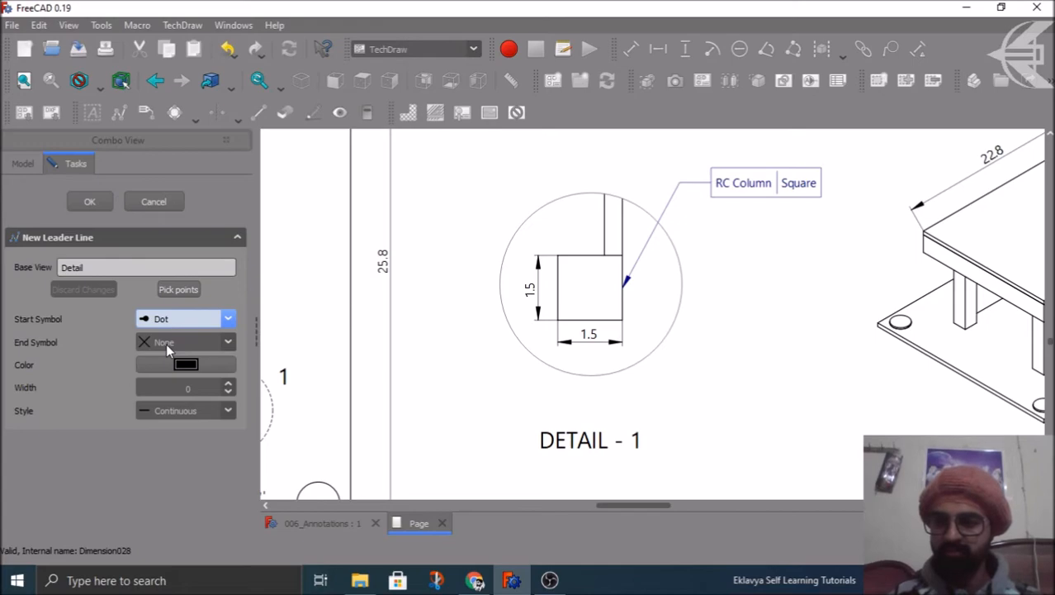
pyautogui.click(206, 421)
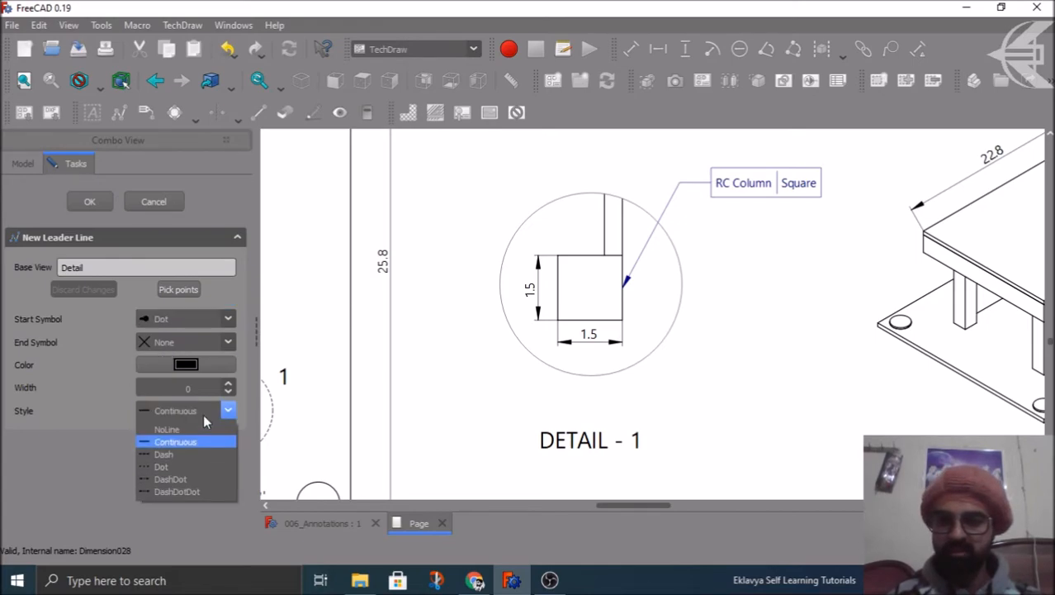
pyautogui.click(179, 467)
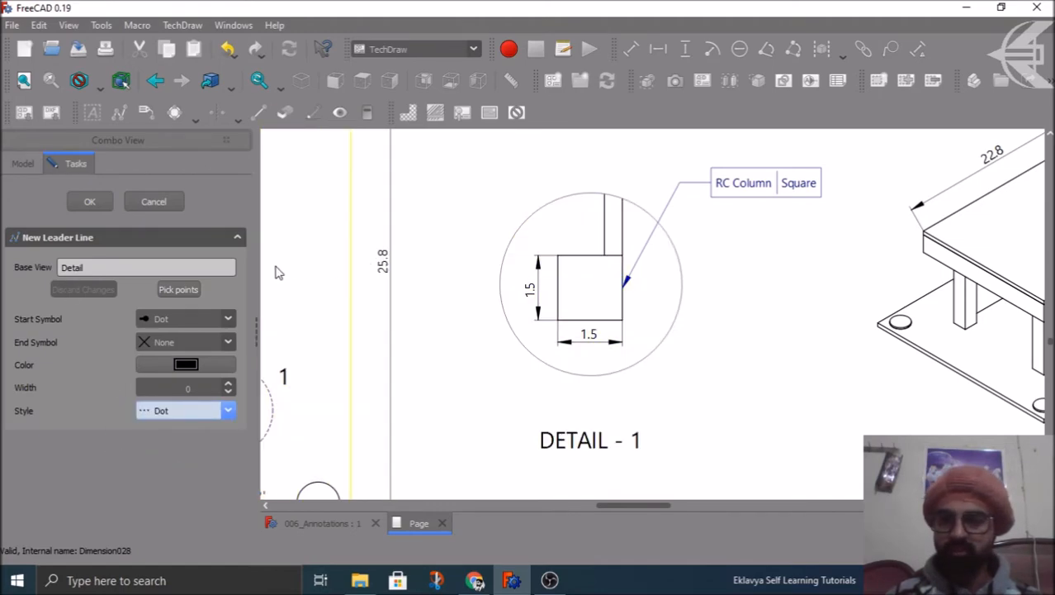
# - Draw the leader from the column's top edge where the inner vertical line meets it, up-left past the circle, ending in a short horizontal segment
pyautogui.click(188, 289)
pyautogui.scroll(3, 583, 237)
pyautogui.scroll(5, 590, 238)
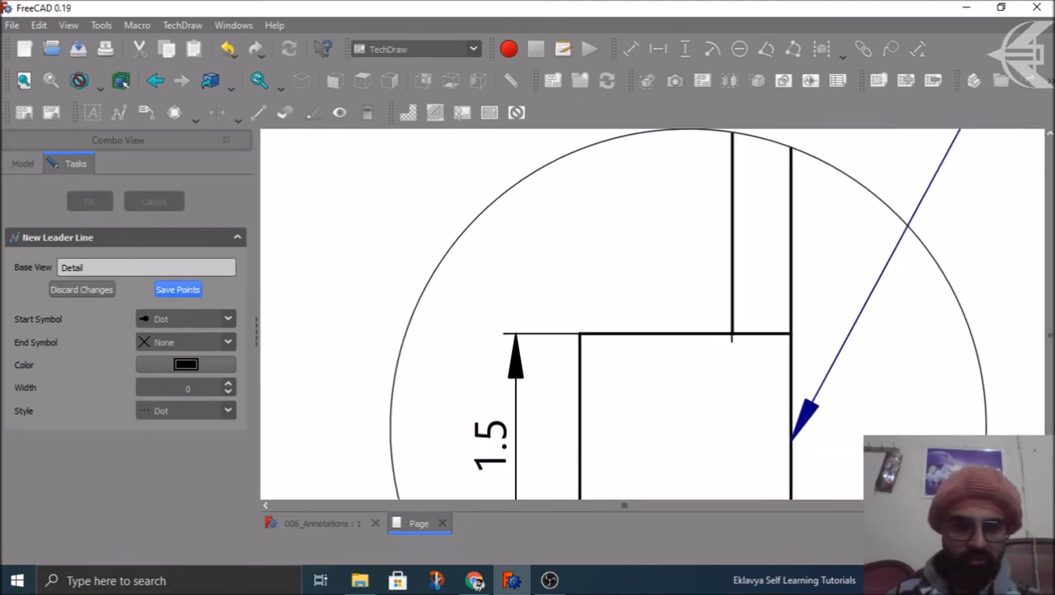
pyautogui.scroll(-5, 728, 336)
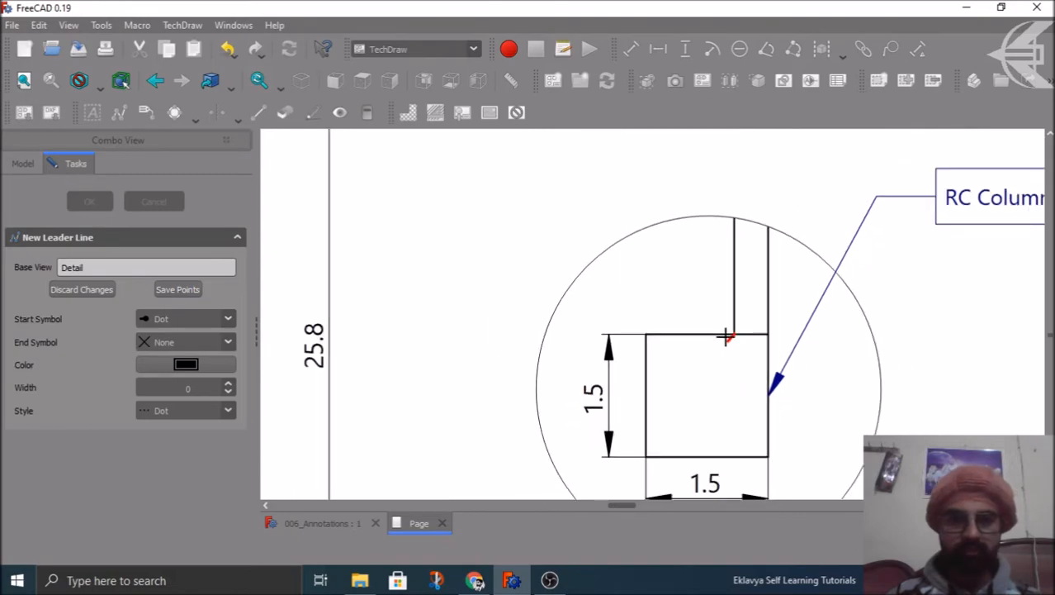
pyautogui.scroll(-3, 725, 336)
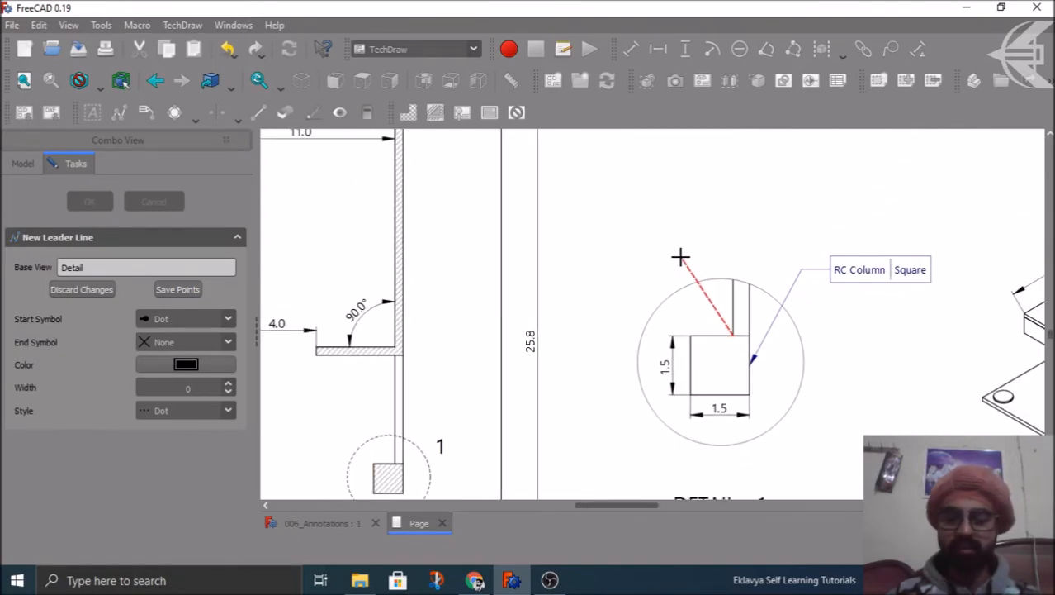
pyautogui.click(681, 257)
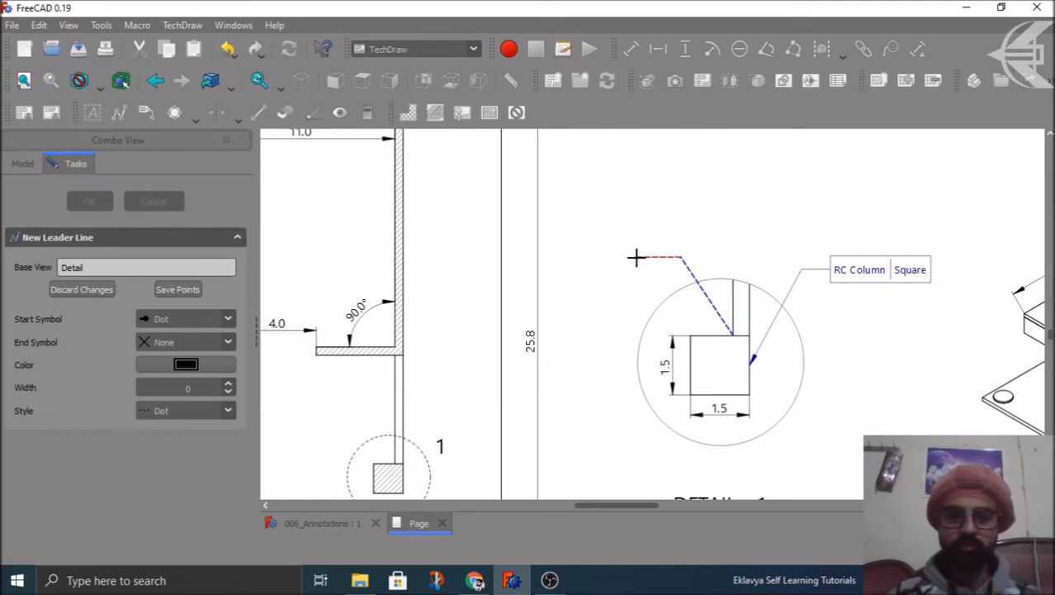
pyautogui.click(636, 257)
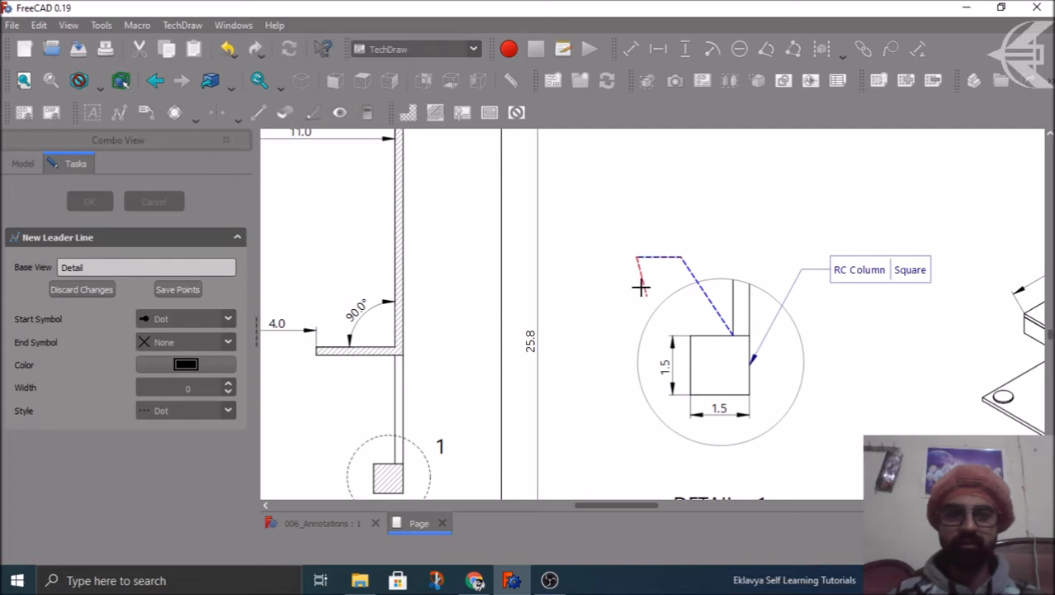
pyautogui.rightClick(594, 283)
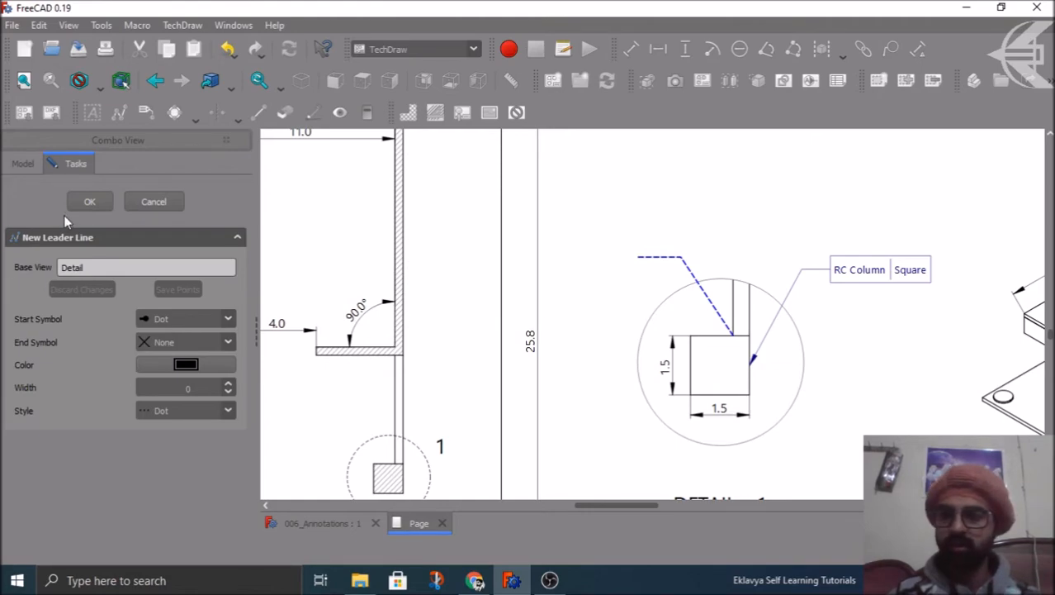
pyautogui.click(90, 201)
# - Confirm the new dotted leader line and return to the DETAIL - 1 view on the page
pyautogui.moveTo(623, 289); pyautogui.dragTo(692, 454, button='middle')
pyautogui.scroll(-1, 692, 454)
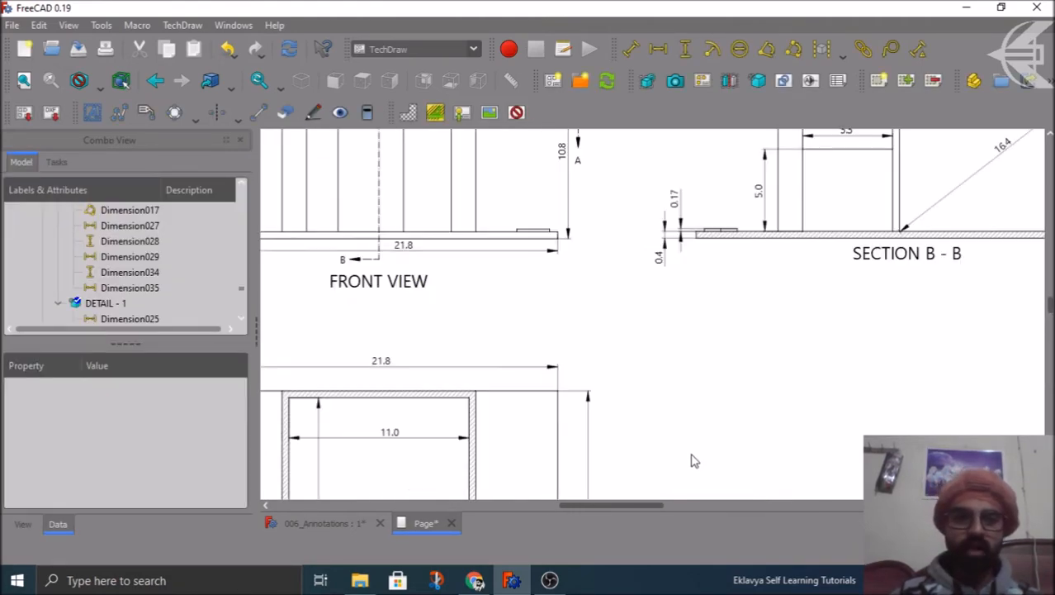
pyautogui.click(791, 358)
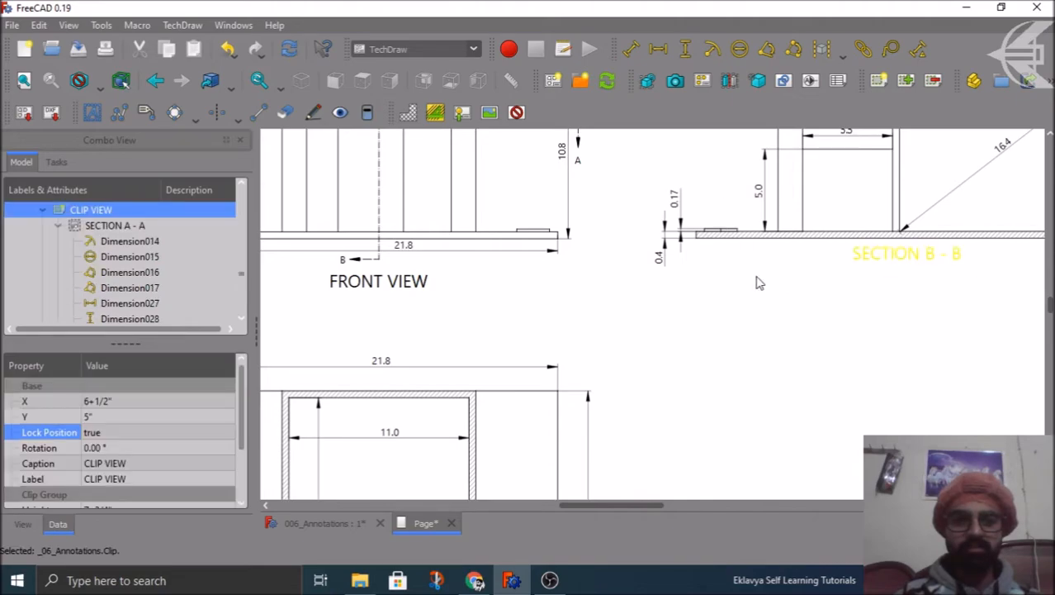
pyautogui.scroll(-3, 1020, 332)
pyautogui.click(992, 322)
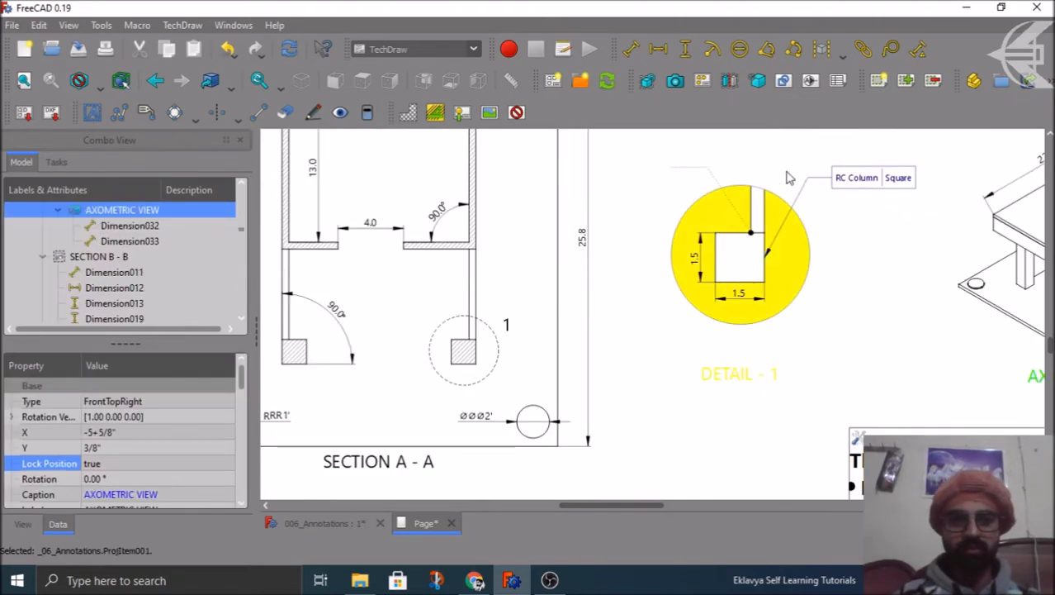
pyautogui.scroll(2, 652, 335)
pyautogui.scroll(-1, 608, 386)
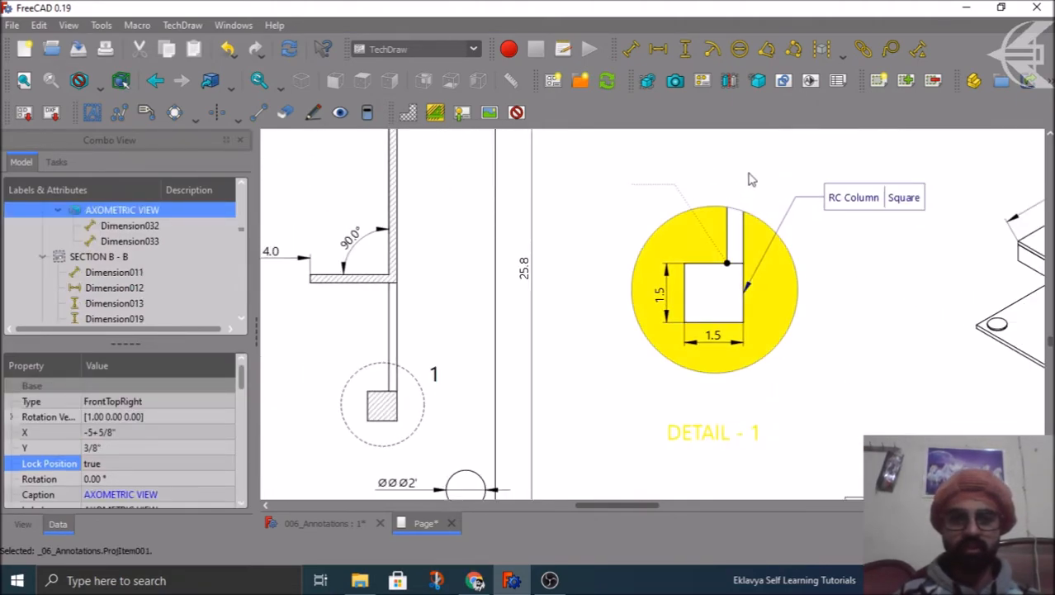
pyautogui.scroll(2, 749, 173)
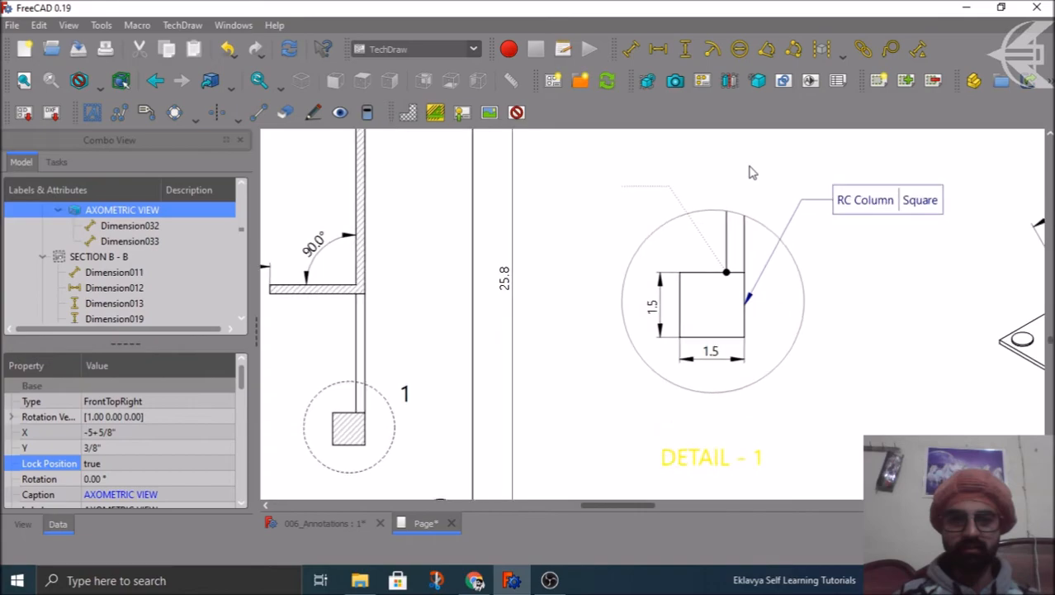
# - Review the properties of the leader line on DETAIL - 1 and change its line style to Dash
pyautogui.click(649, 196)
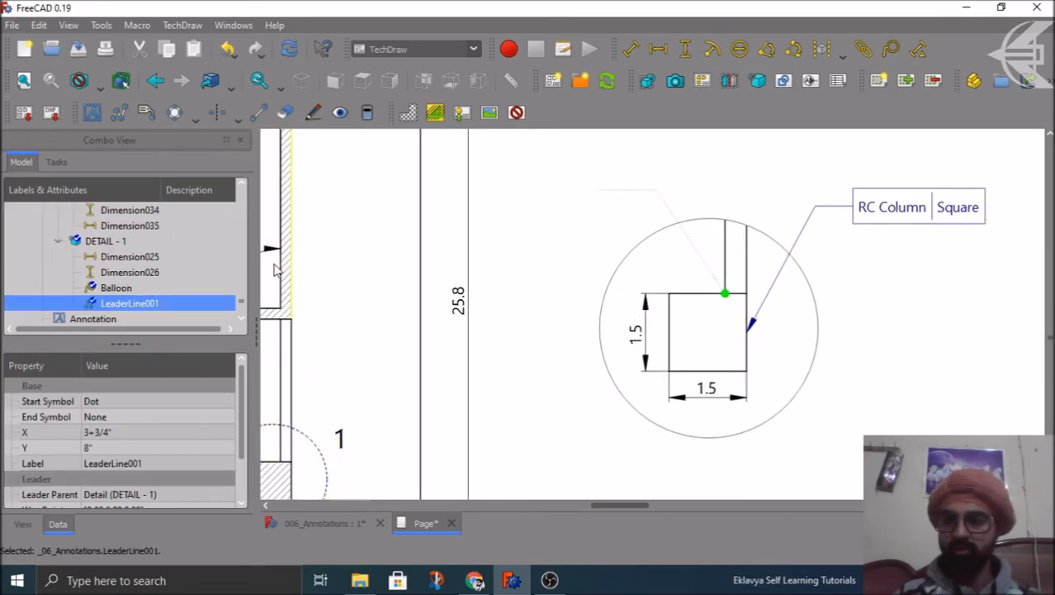
pyautogui.scroll(-1, 5, 395)
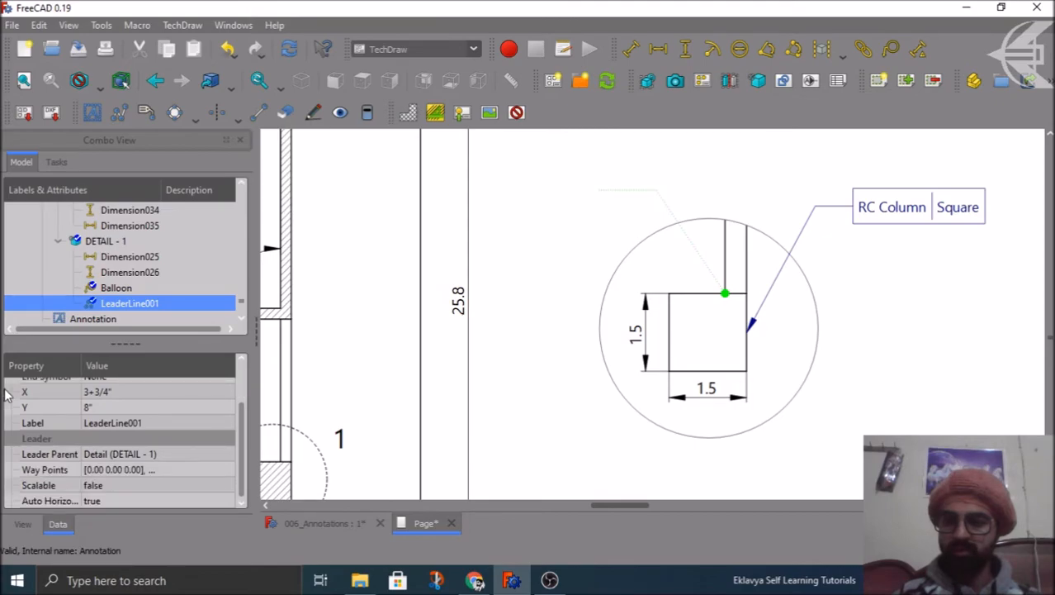
pyautogui.scroll(1, 26, 389)
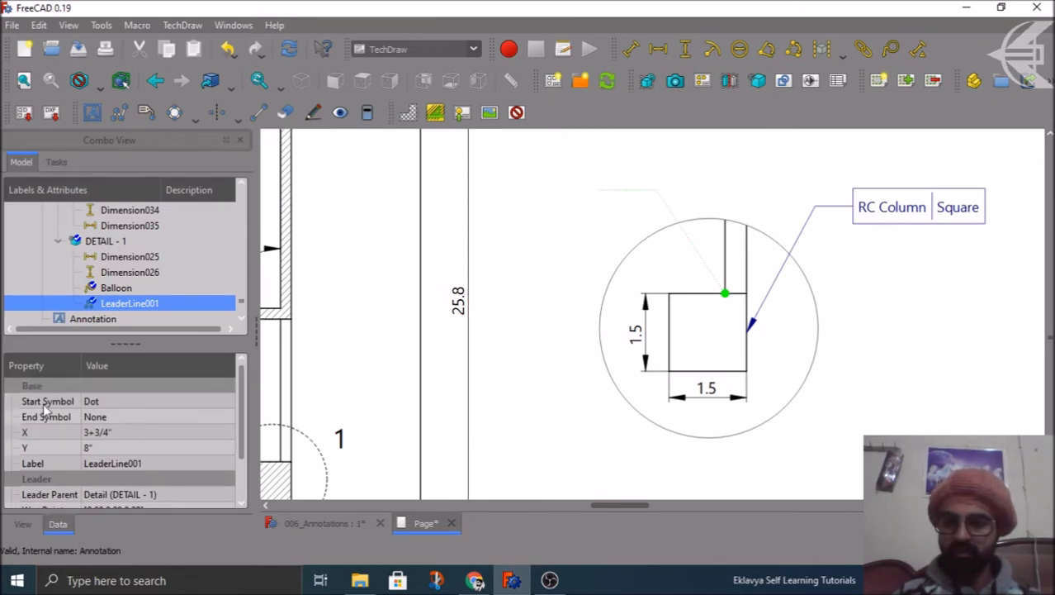
pyautogui.scroll(-1, 41, 403)
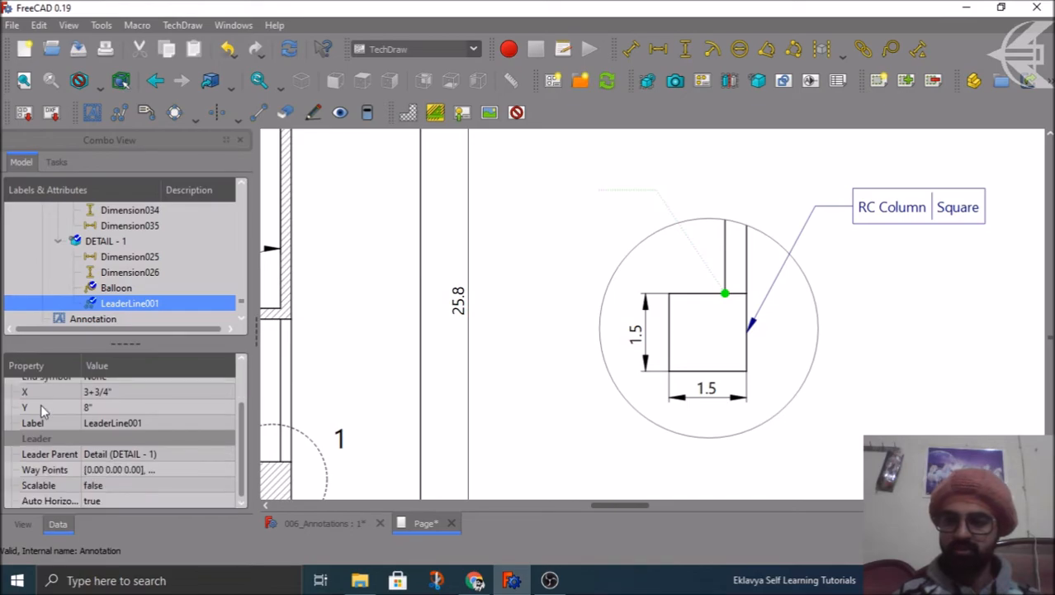
pyautogui.doubleClick(112, 304)
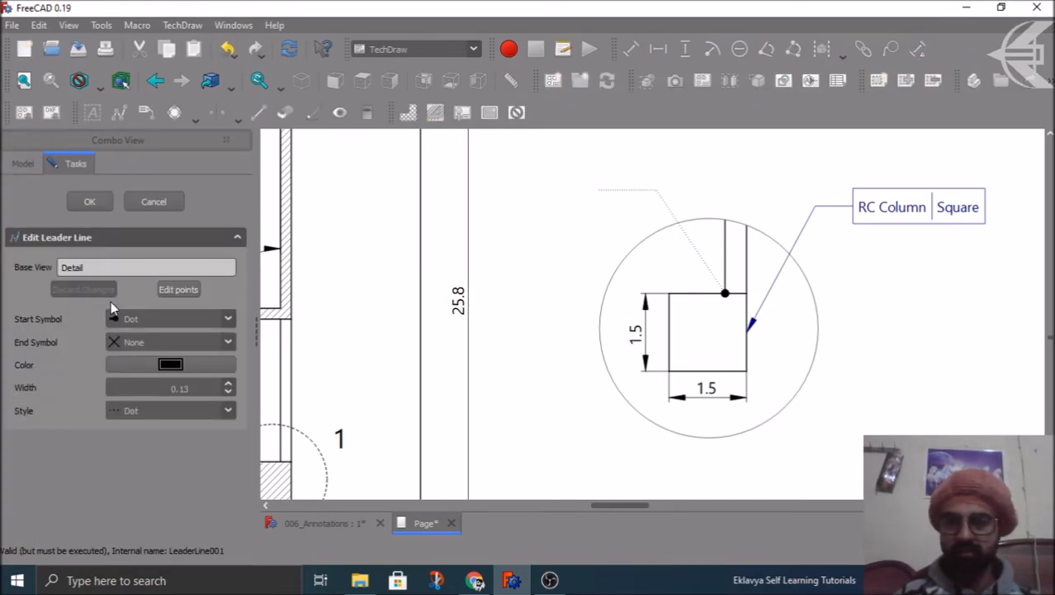
pyautogui.click(186, 415)
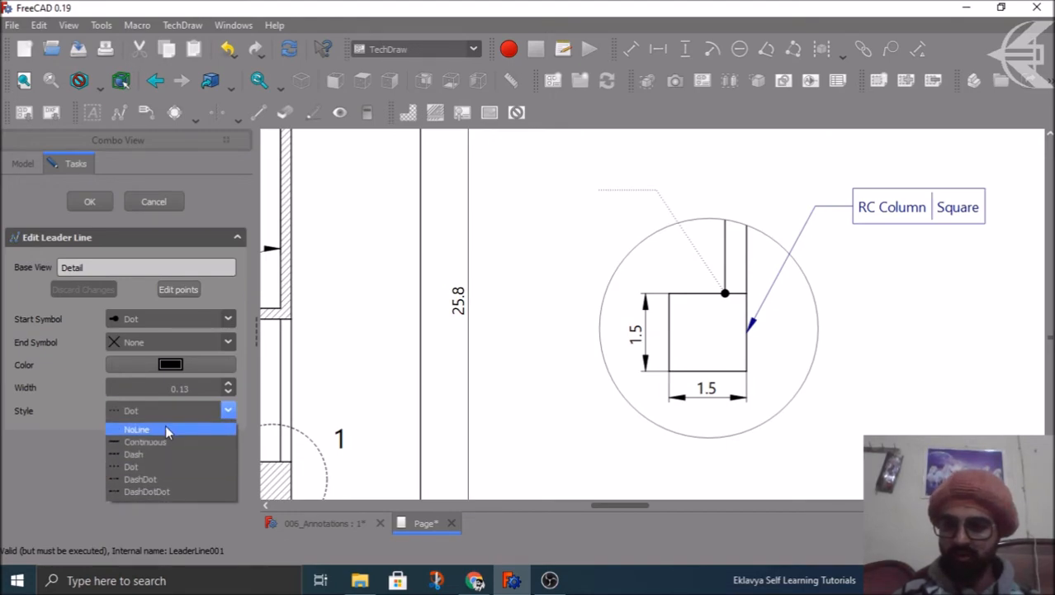
pyautogui.click(138, 457)
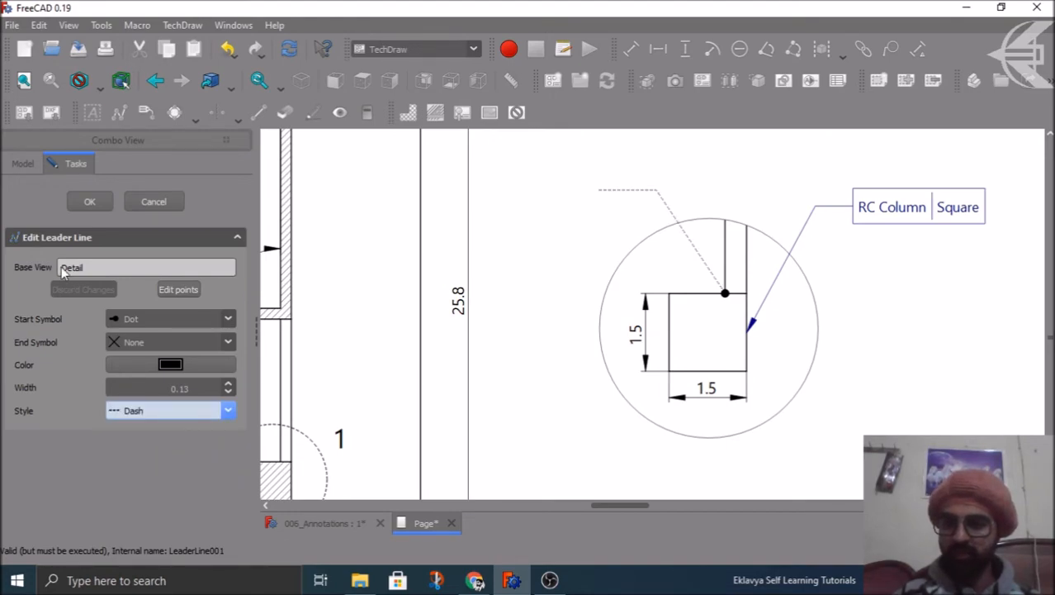
pyautogui.click(89, 202)
# - Start a welding symbol on the dashed leader line of DETAIL - 1 with beadUp as the arrow-side symbol
pyautogui.scroll(-2, 667, 337)
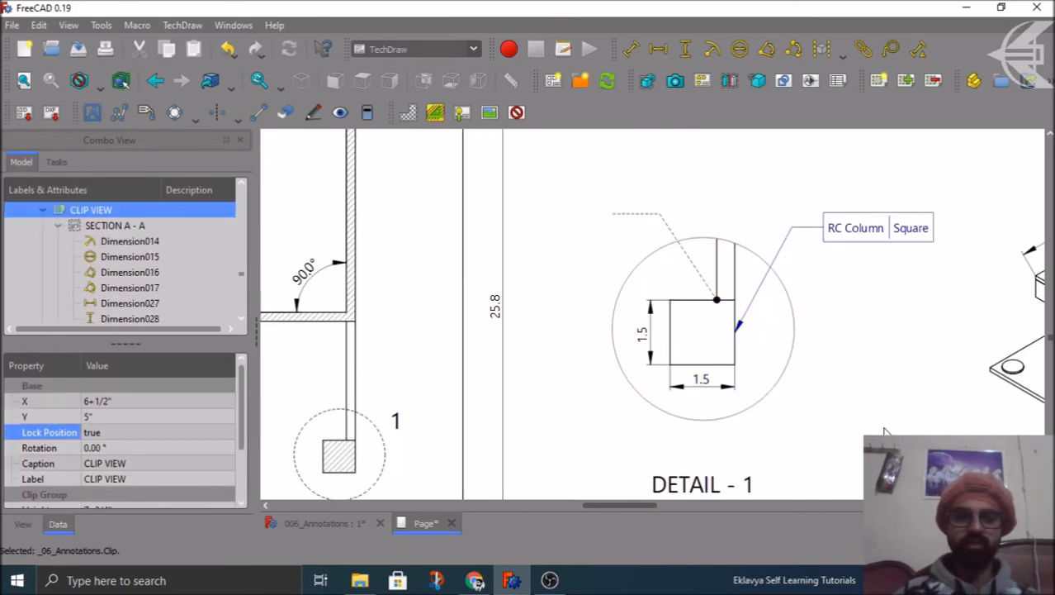
pyautogui.scroll(1, 735, 191)
pyautogui.scroll(1, 735, 190)
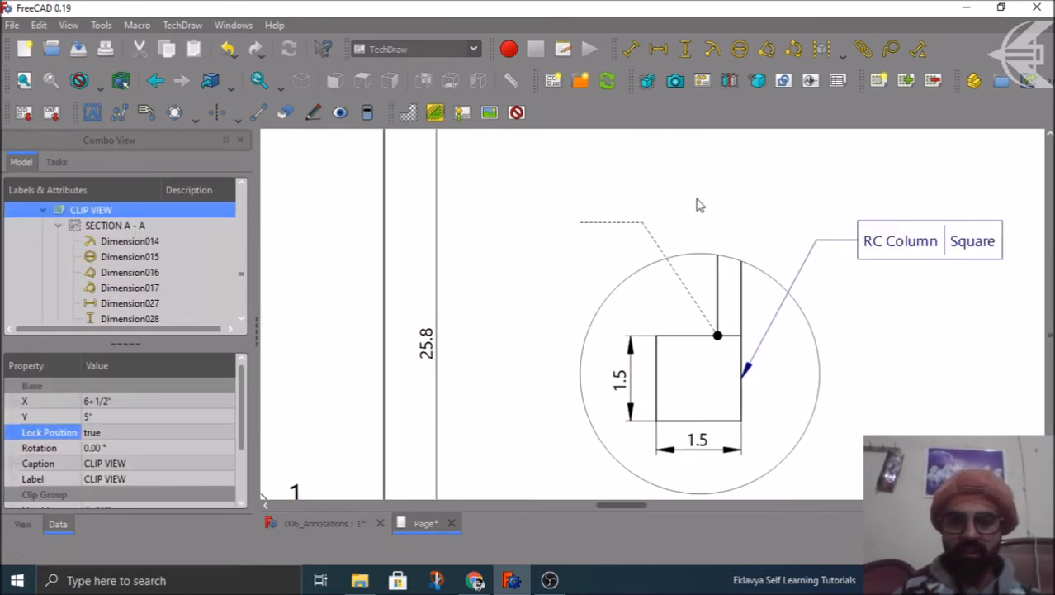
pyautogui.click(621, 229)
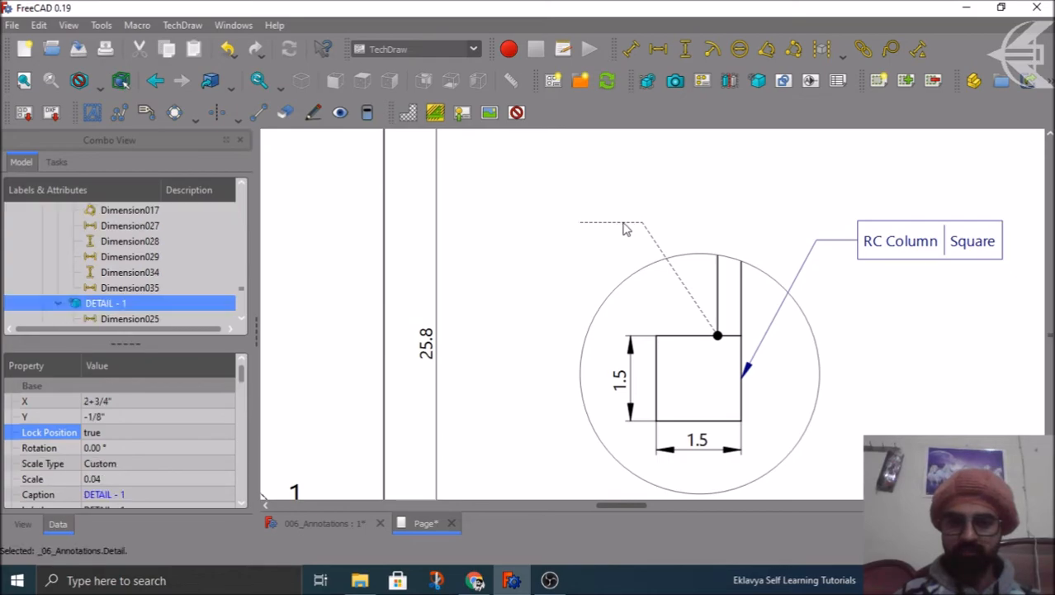
pyautogui.click(617, 226)
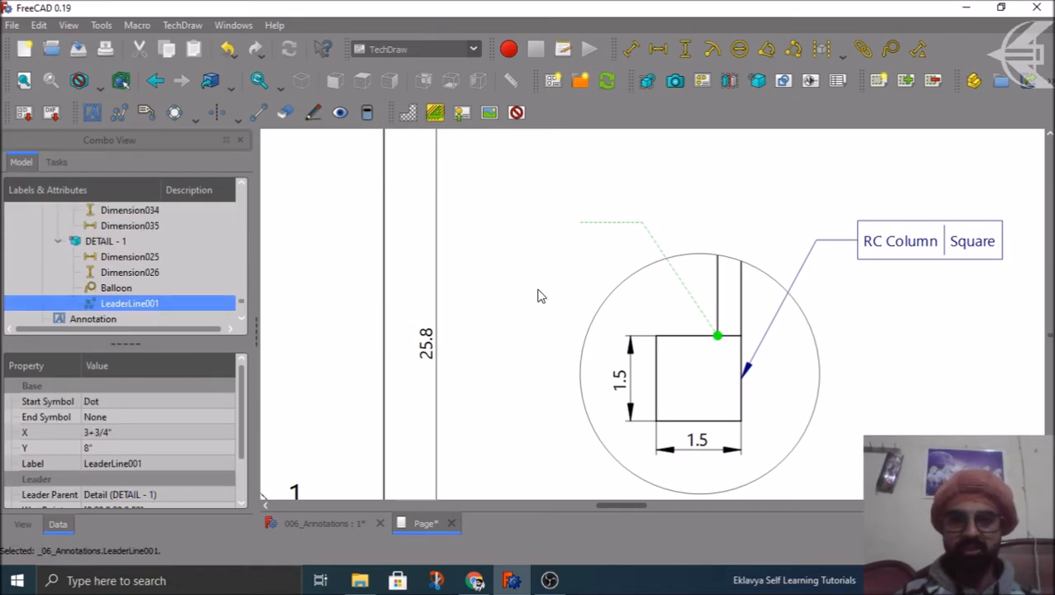
pyautogui.click(368, 114)
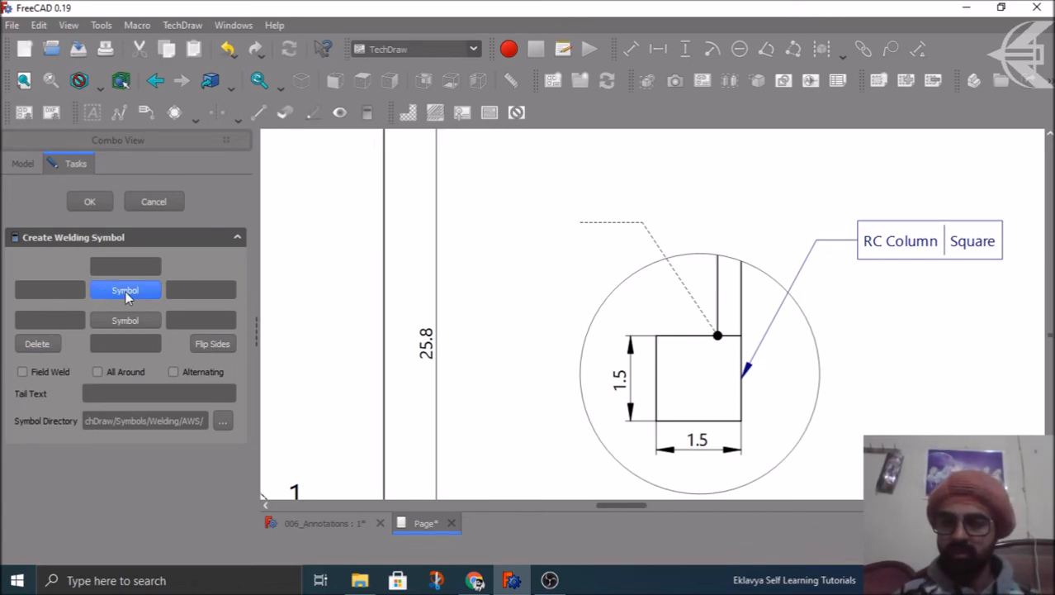
pyautogui.click(194, 293)
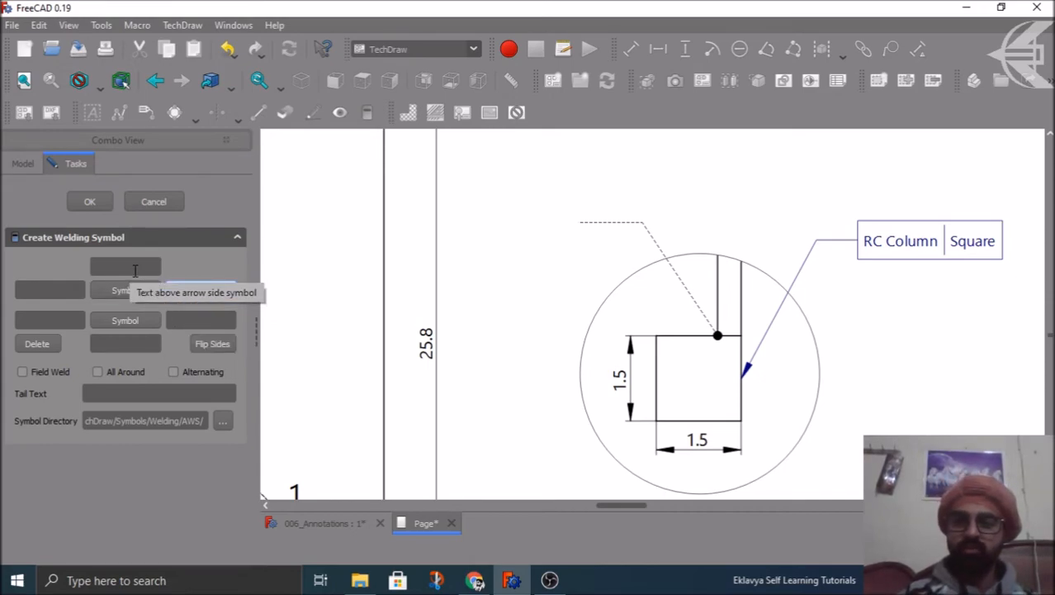
pyautogui.click(135, 268)
pyautogui.click(134, 297)
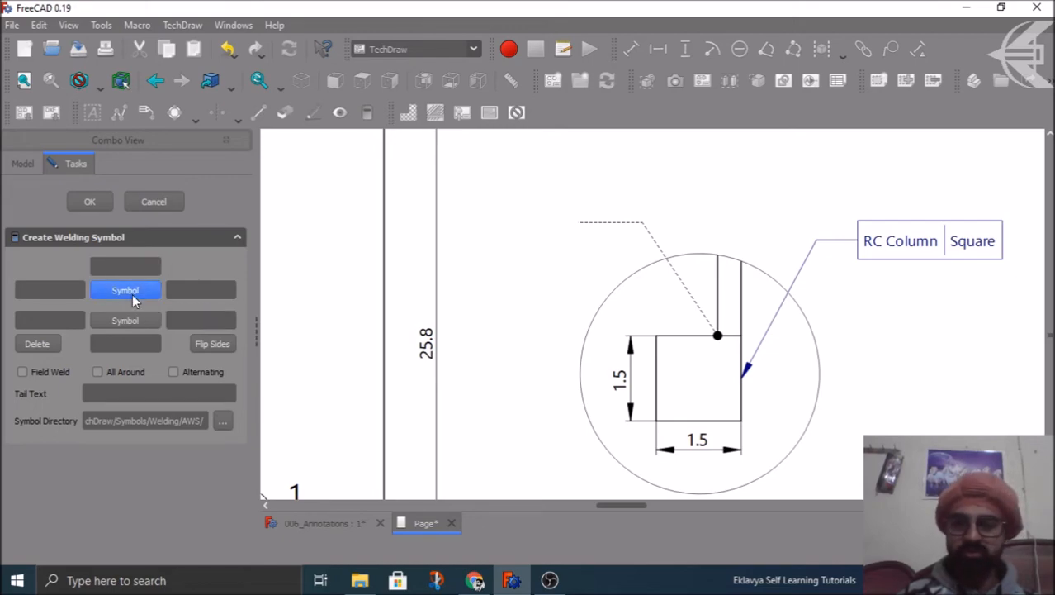
pyautogui.doubleClick(466, 214)
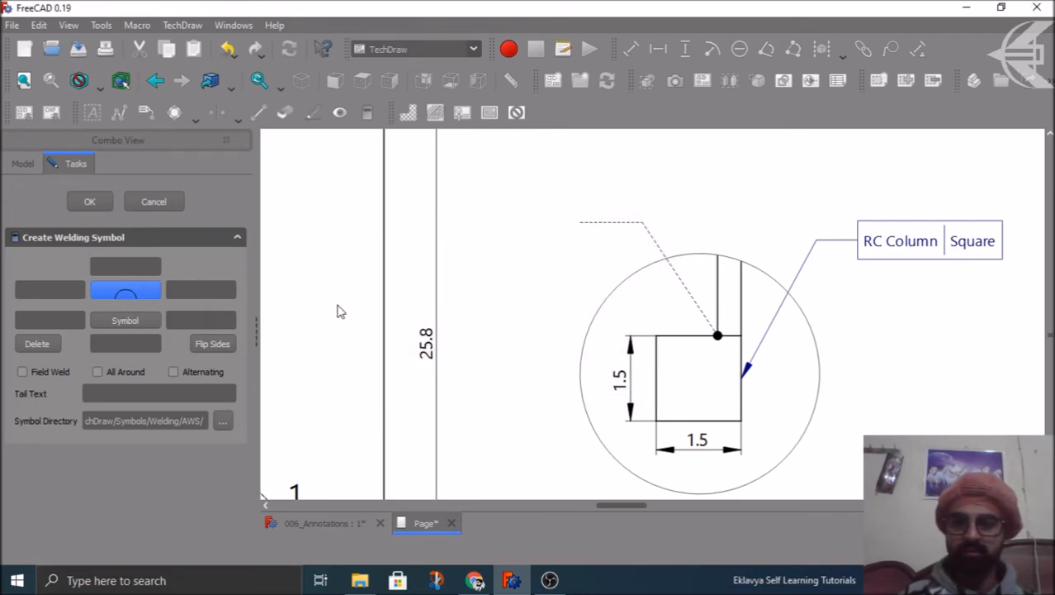
# - Set the welding symbol's other side to beadDown and create it on the leader line
pyautogui.click(147, 323)
pyautogui.doubleClick(444, 229)
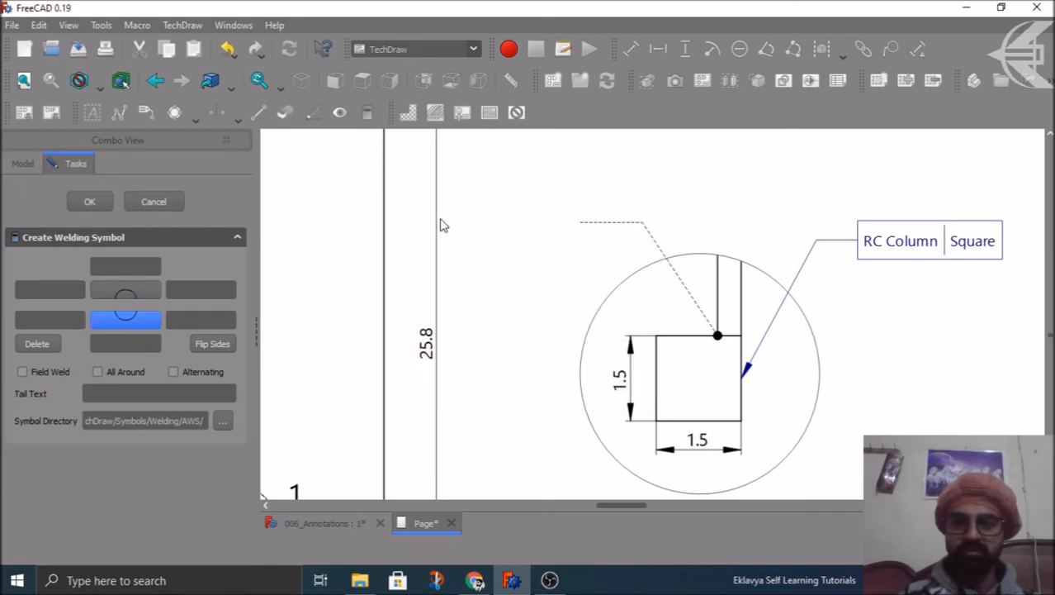
pyautogui.scroll(-2, 572, 253)
pyautogui.scroll(1, 571, 233)
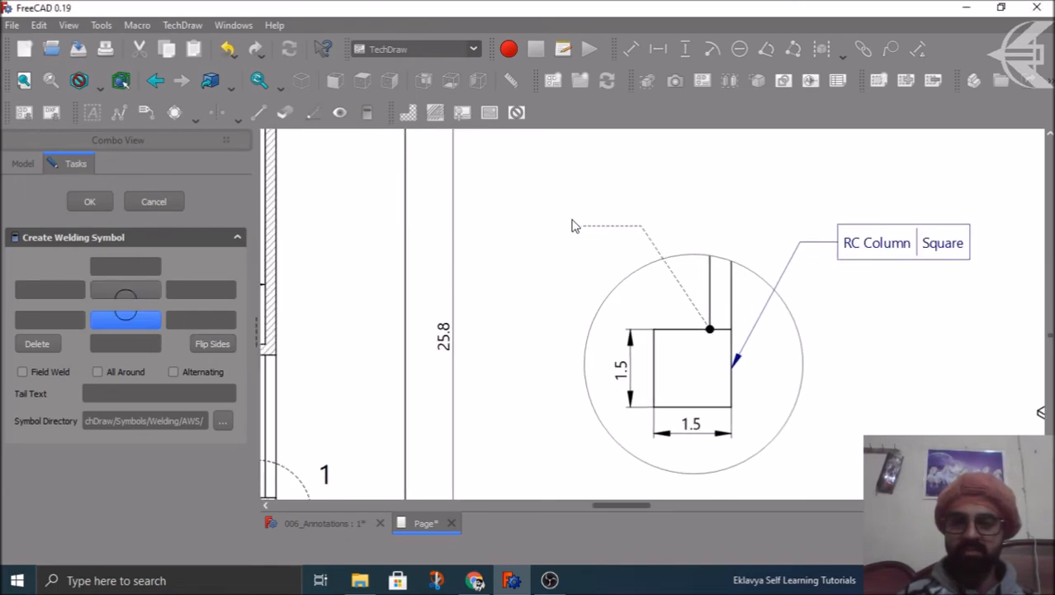
pyautogui.click(89, 201)
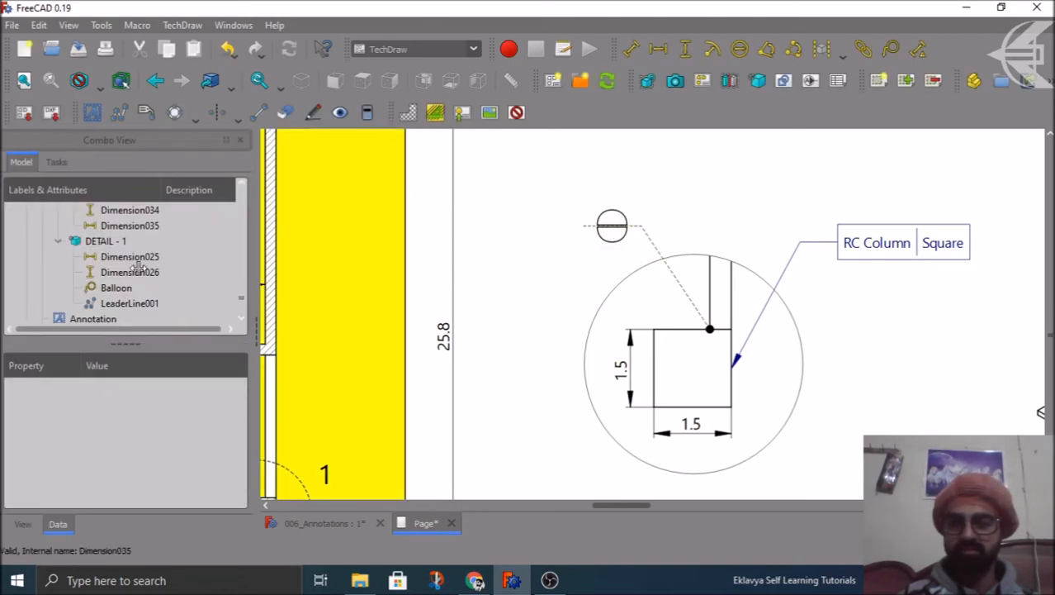
# - Edit the welding symbol to use SquareDown on the arrow side and VUp on the other side
pyautogui.scroll(-2, 140, 275)
pyautogui.doubleClick(63, 304)
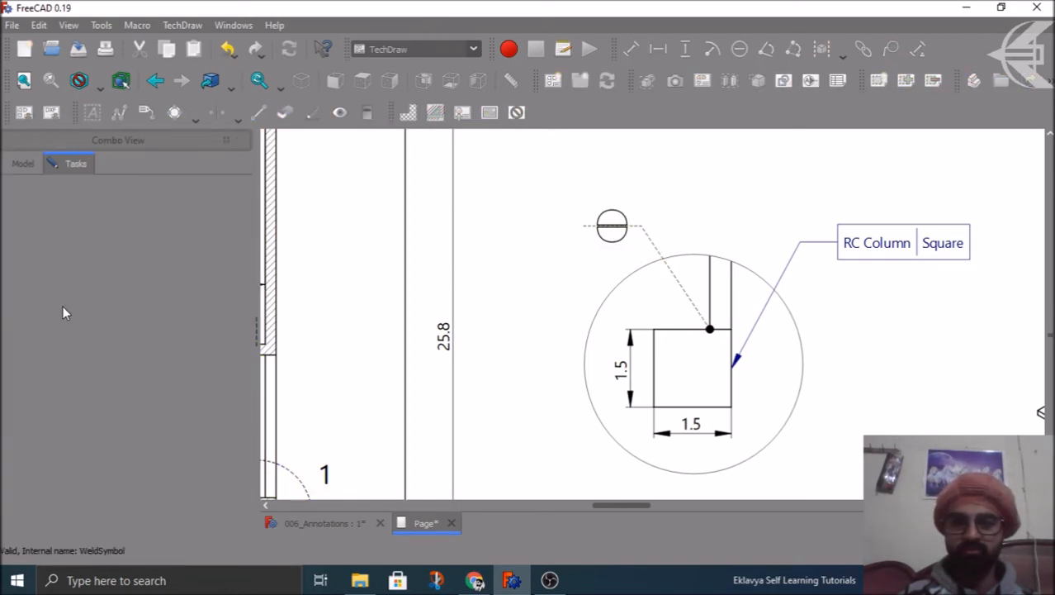
pyautogui.click(128, 293)
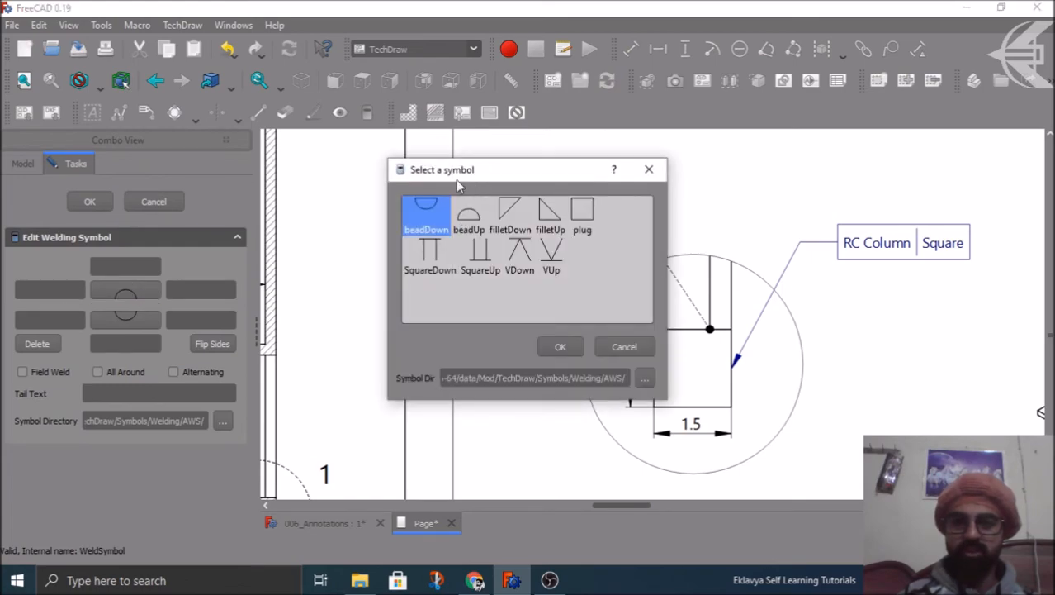
pyautogui.moveTo(466, 176); pyautogui.dragTo(163, 173)
pyautogui.doubleClick(120, 253)
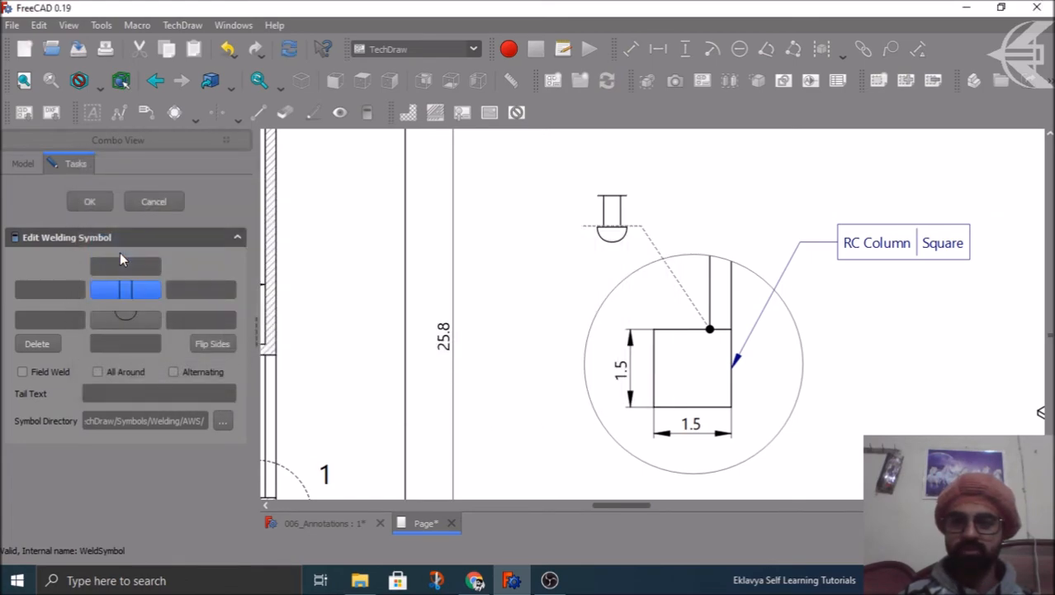
pyautogui.click(133, 319)
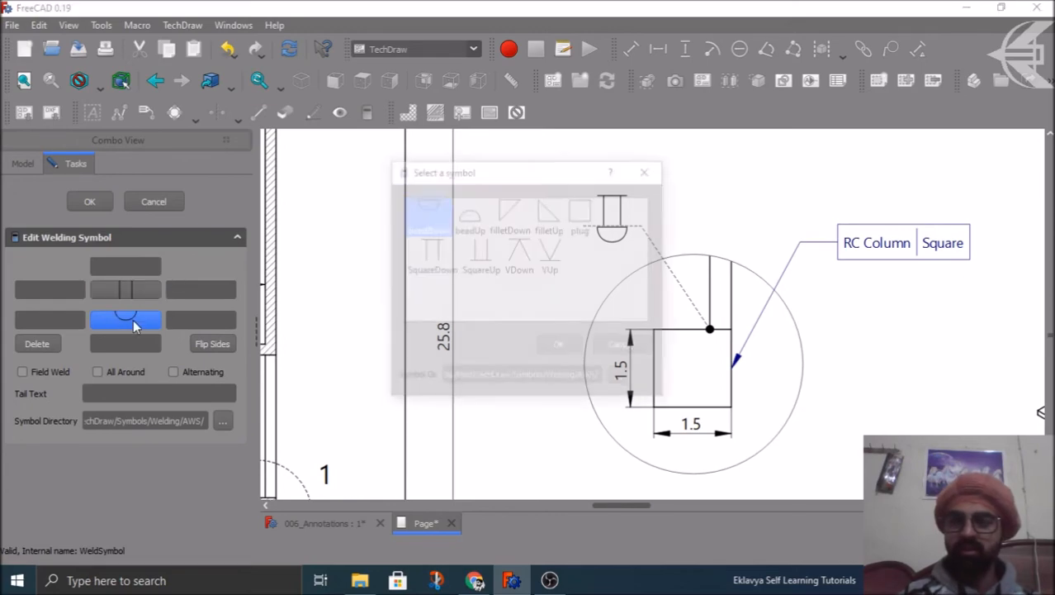
pyautogui.moveTo(566, 184); pyautogui.dragTo(333, 159)
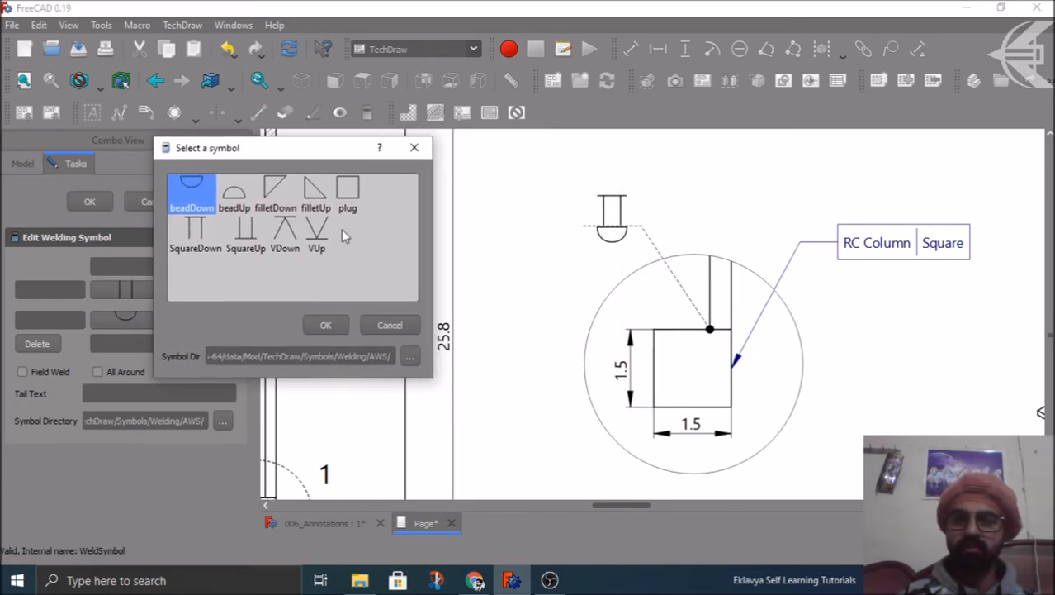
pyautogui.doubleClick(334, 231)
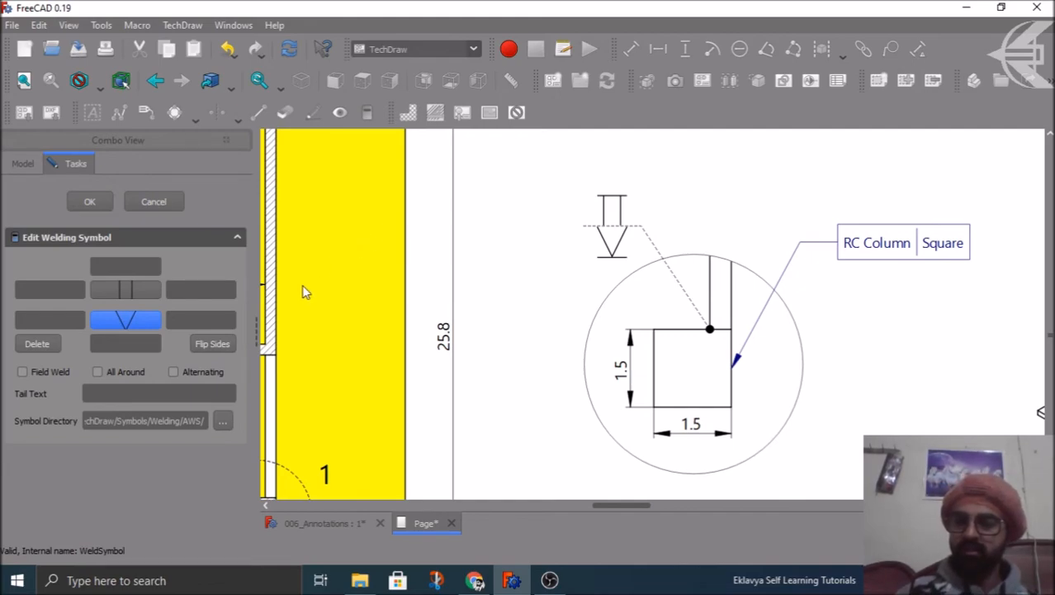
# - Flip the welding symbol's sides and back, and enable its Field Weld, All Around and Alternating options
pyautogui.click(212, 347)
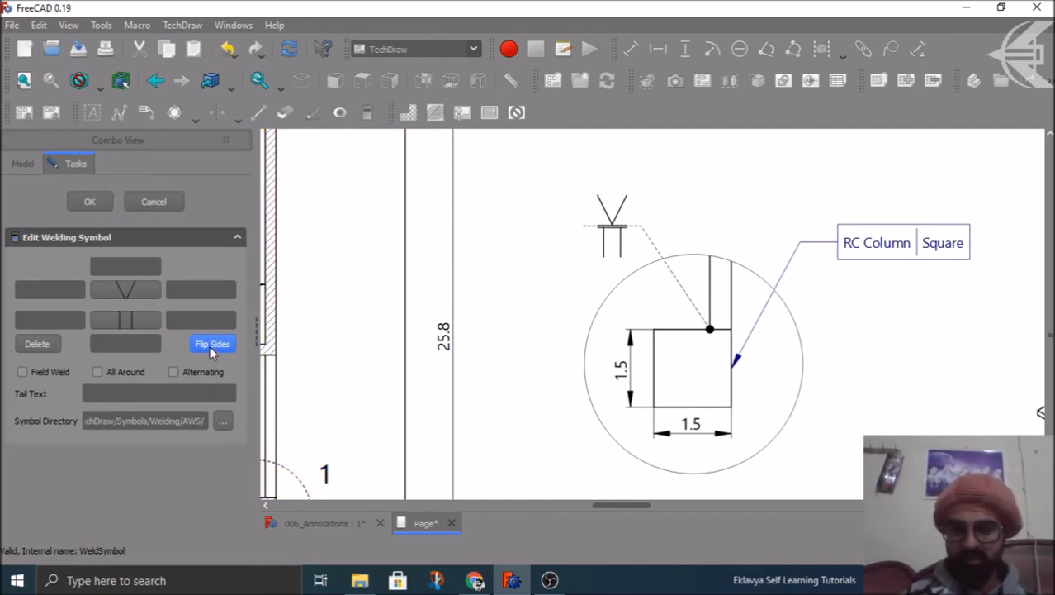
pyautogui.click(209, 346)
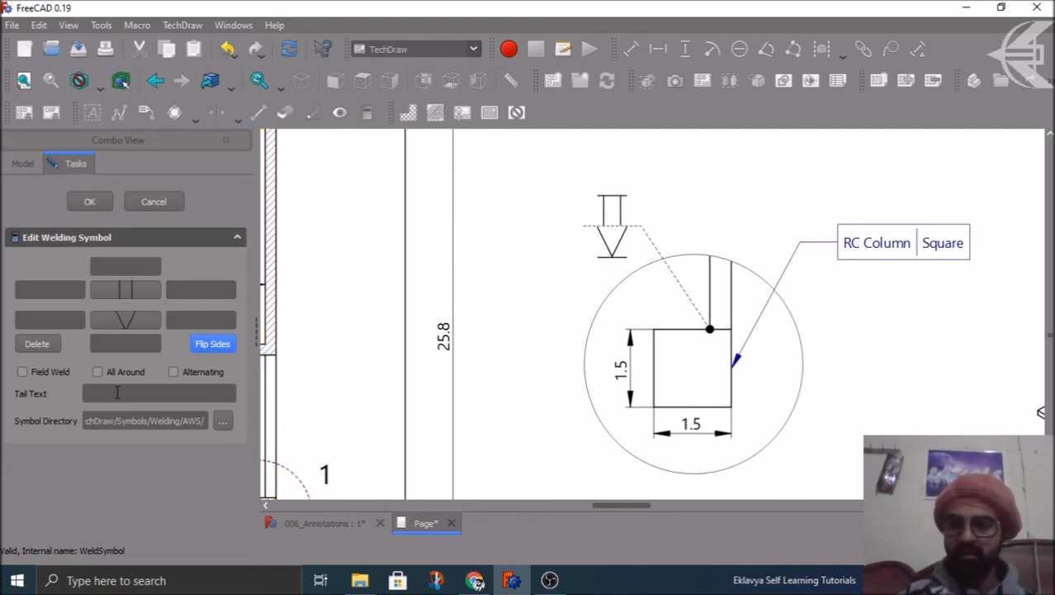
pyautogui.click(23, 372)
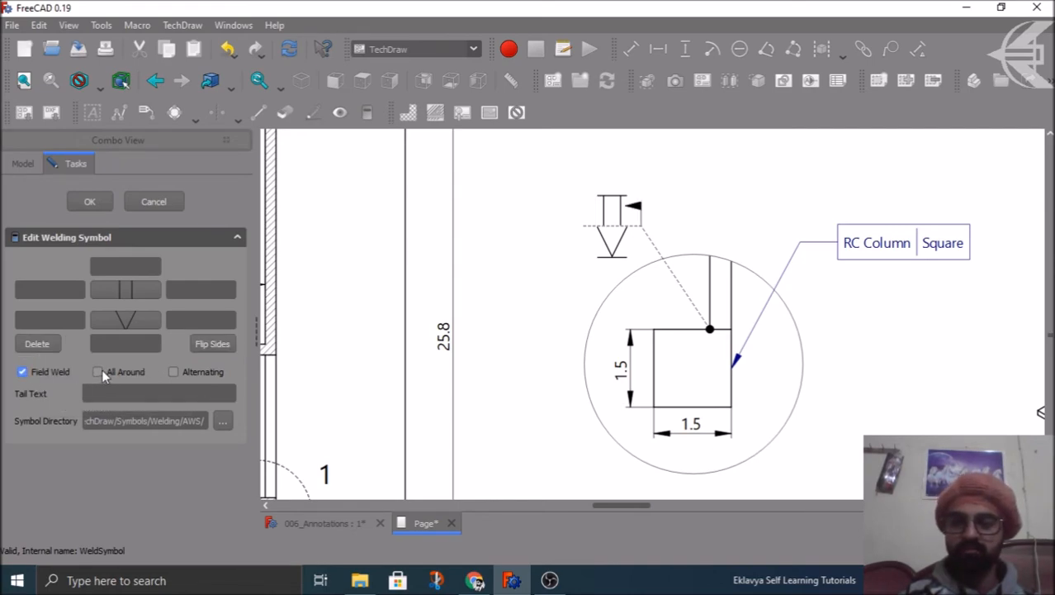
pyautogui.click(223, 423)
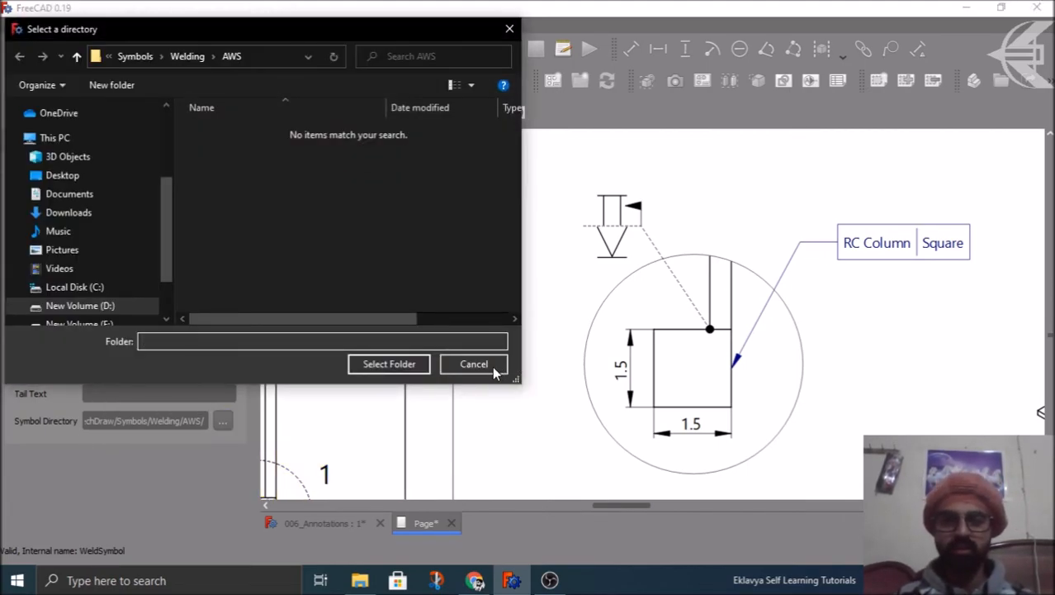
pyautogui.click(493, 368)
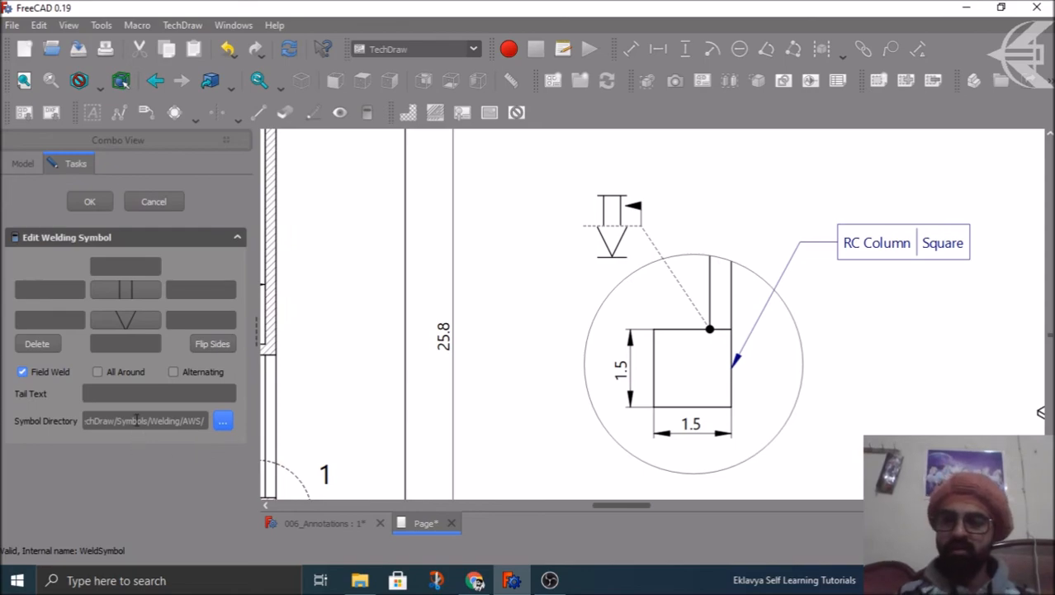
pyautogui.click(116, 373)
pyautogui.click(188, 373)
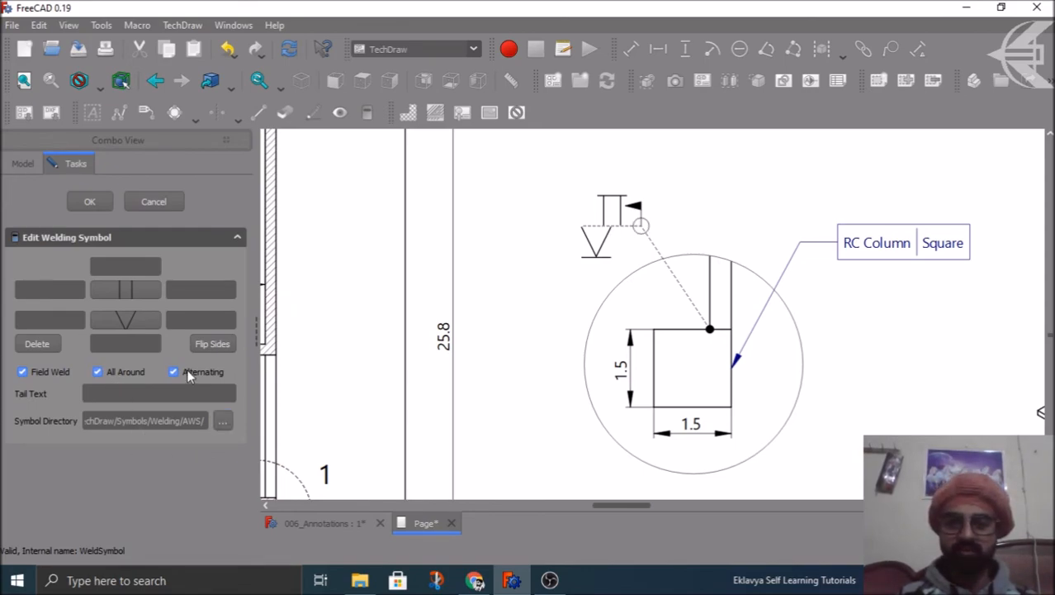
# - Turn off Alternating for the welding symbol and set the text above its arrow-side symbol to U and below its other-side symbol to B
pyautogui.click(187, 370)
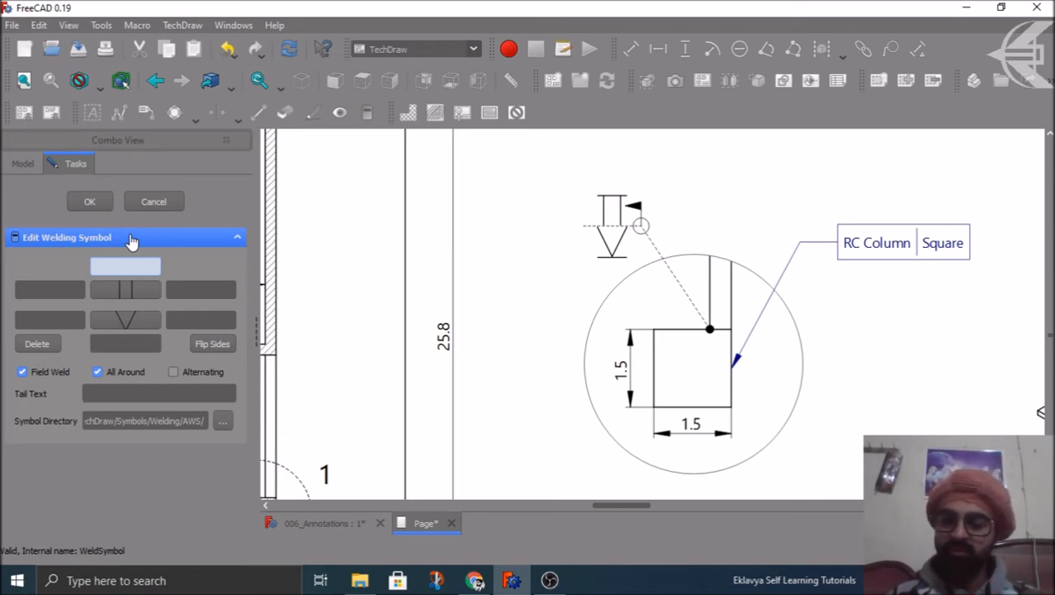
pyautogui.write('U')
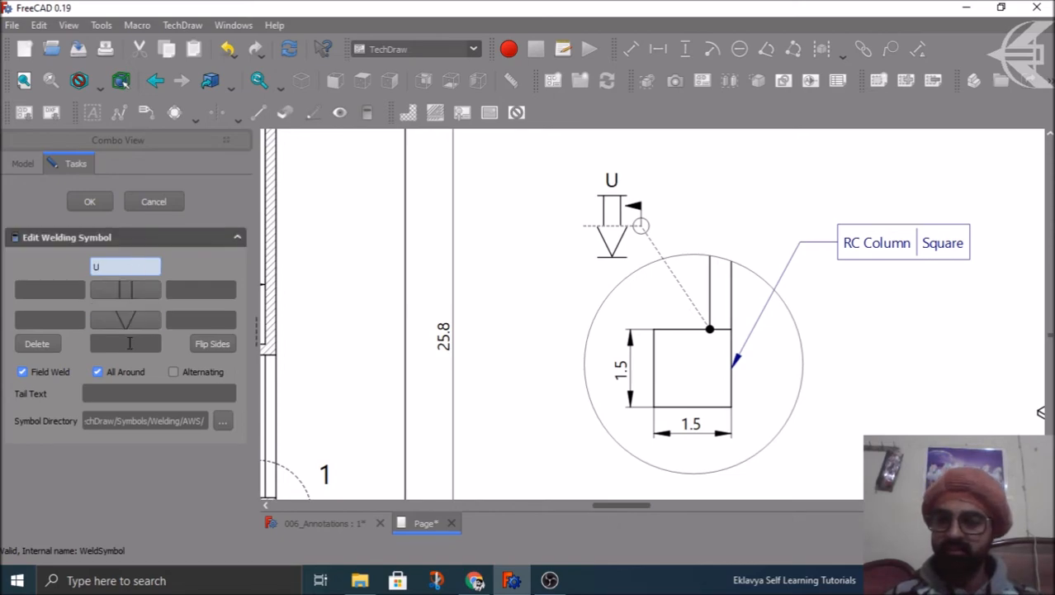
pyautogui.click(128, 343)
pyautogui.write('B')
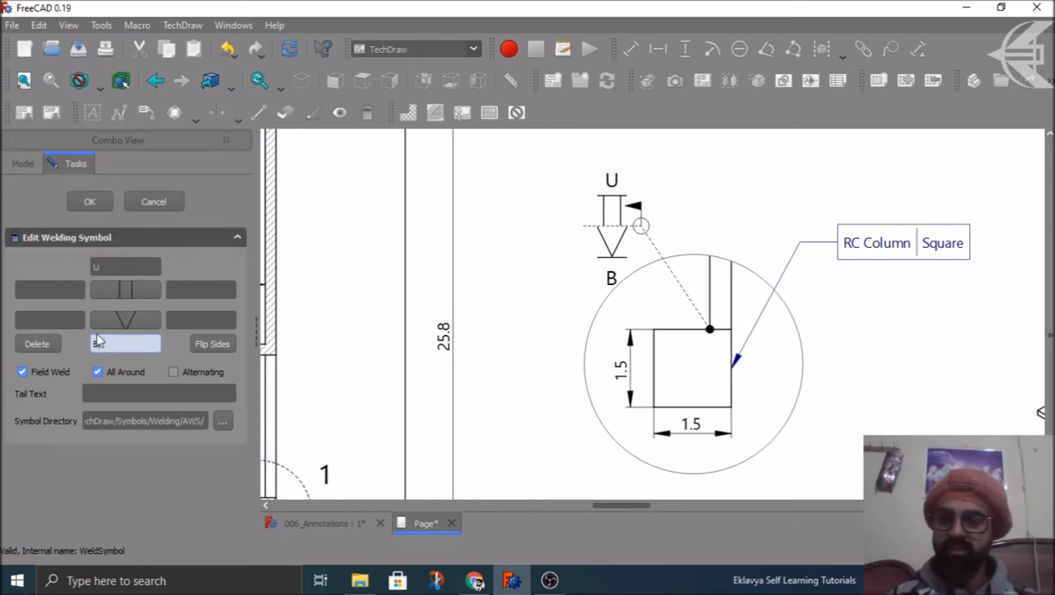
# - Enter UL and UR as the texts before and after the arrow-side symbol, and BL and BR around the other-side symbol
pyautogui.click(55, 292)
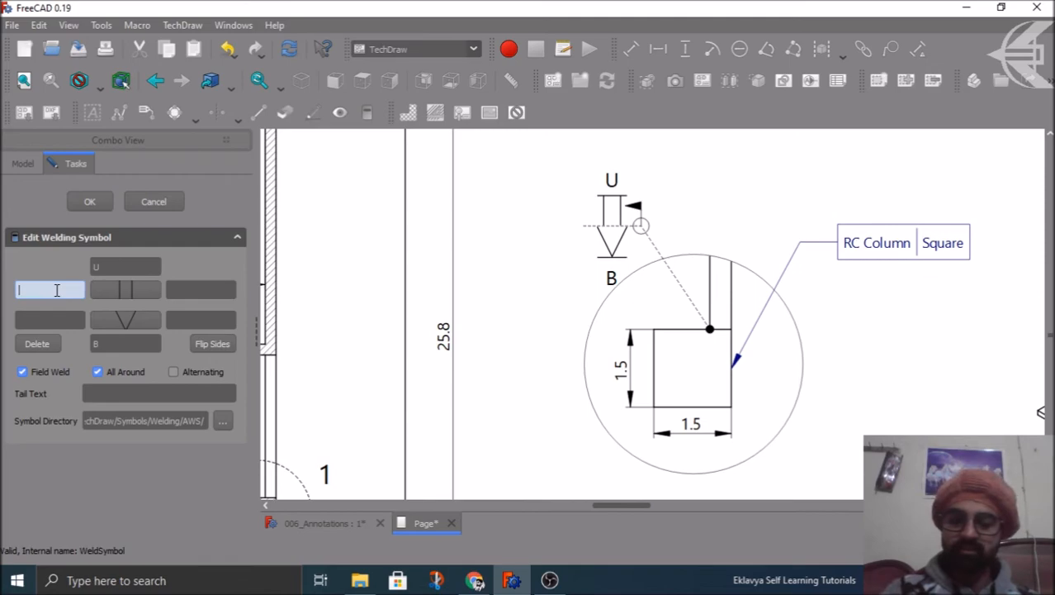
pyautogui.write('UL')
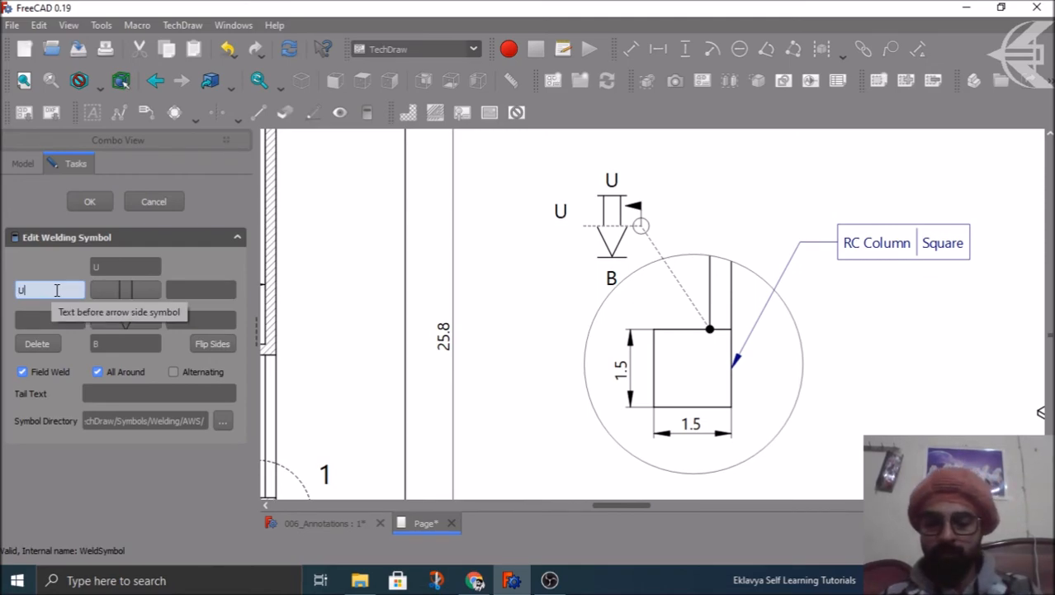
pyautogui.click(182, 289)
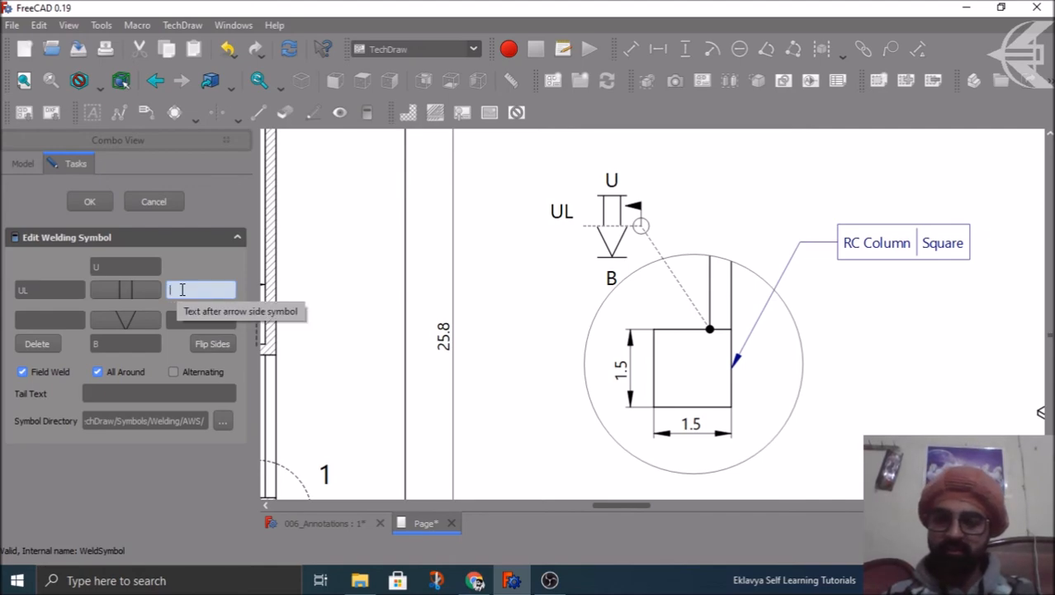
pyautogui.write('UR')
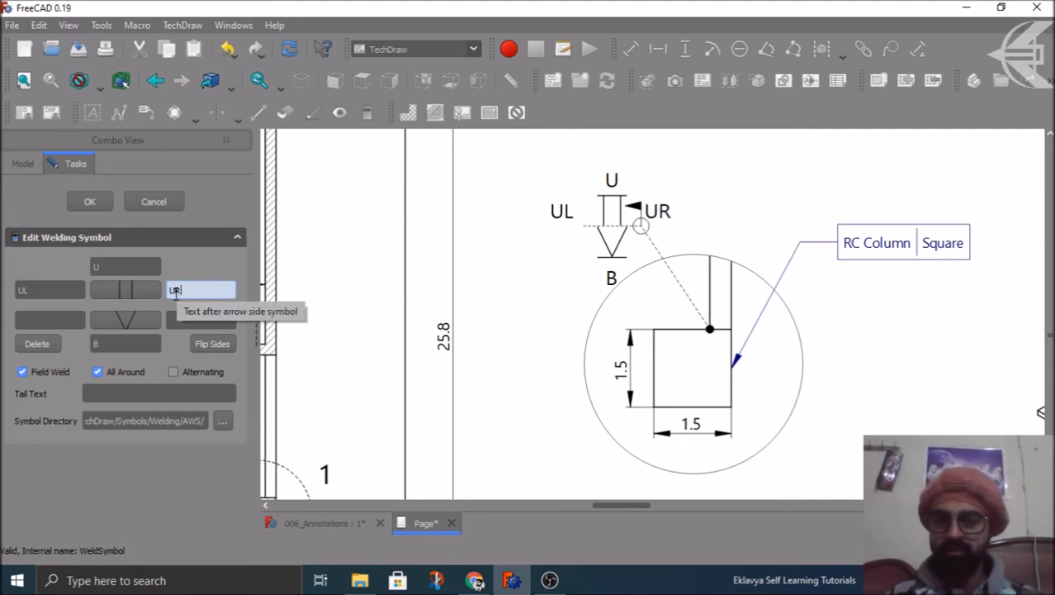
pyautogui.click(70, 320)
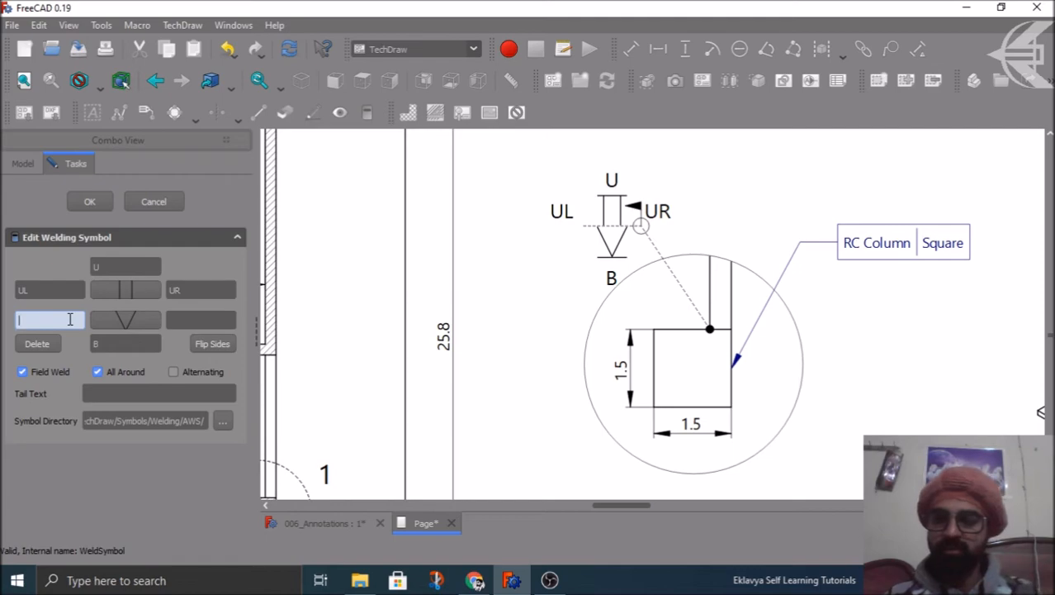
pyautogui.write('BL')
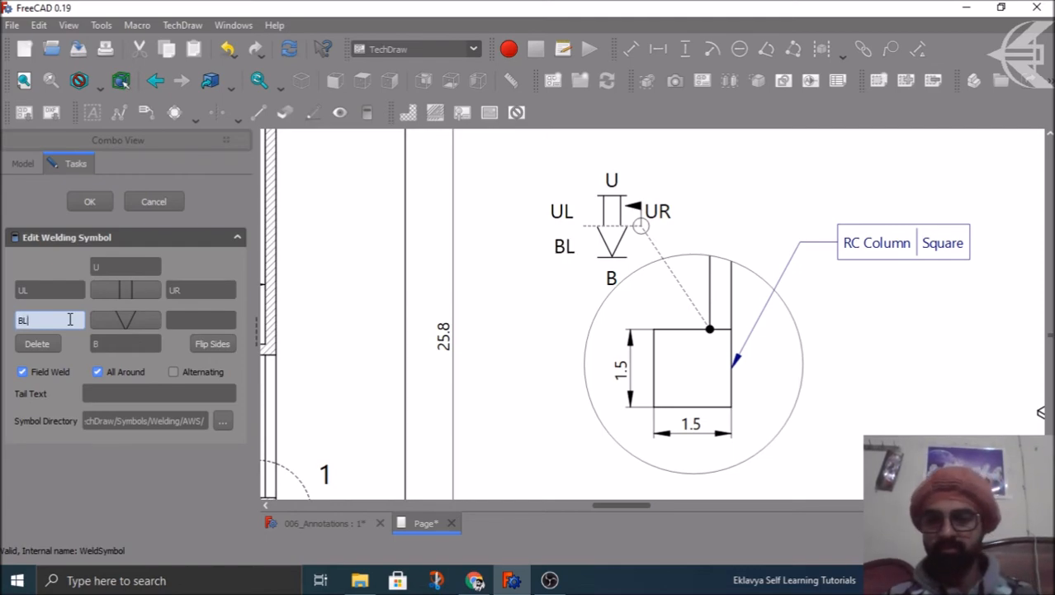
pyautogui.click(190, 322)
pyautogui.write('BR')
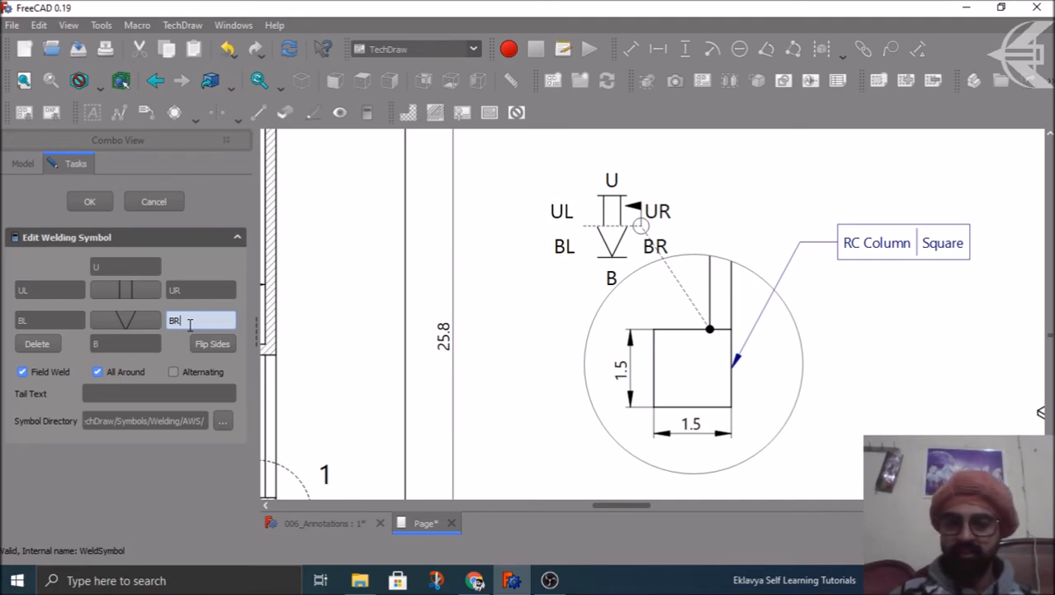
# - Set the welding symbol's tail text to Sample Weld and apply the edits
pyautogui.click(103, 392)
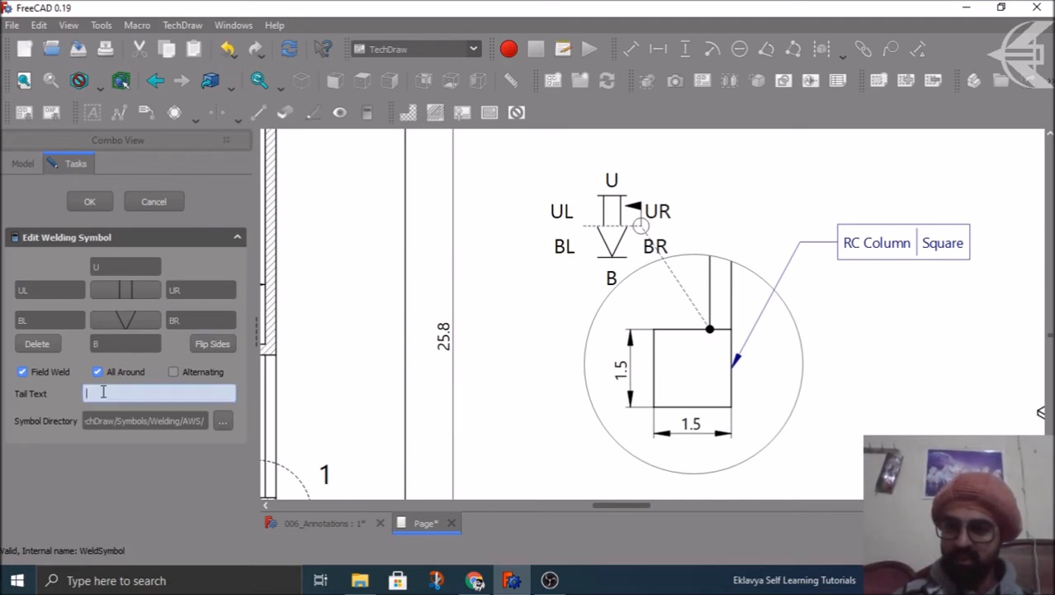
pyautogui.write('Sample Weld')
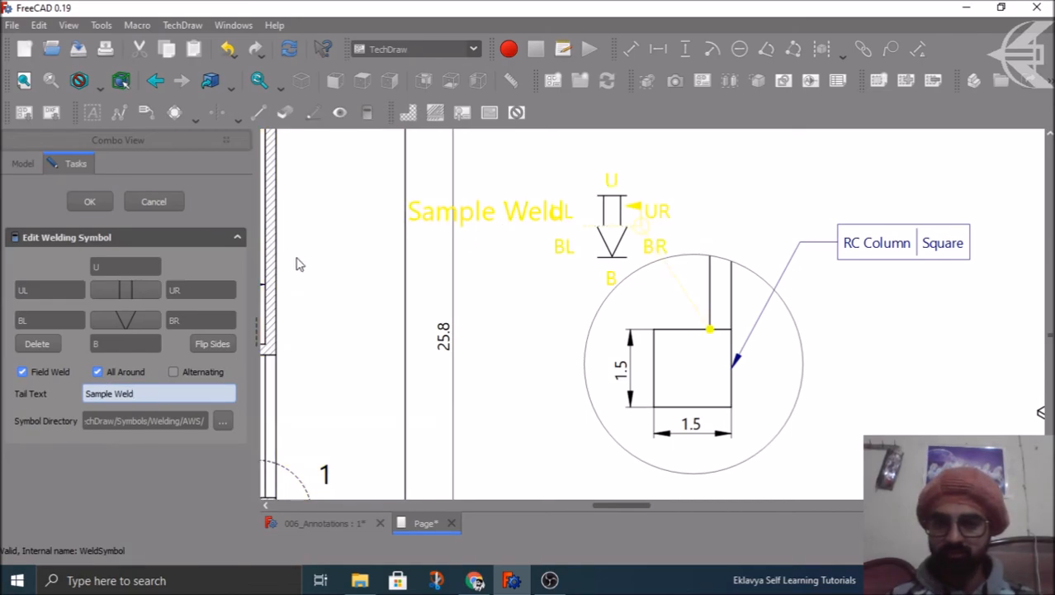
pyautogui.click(89, 202)
pyautogui.scroll(-1, 560, 224)
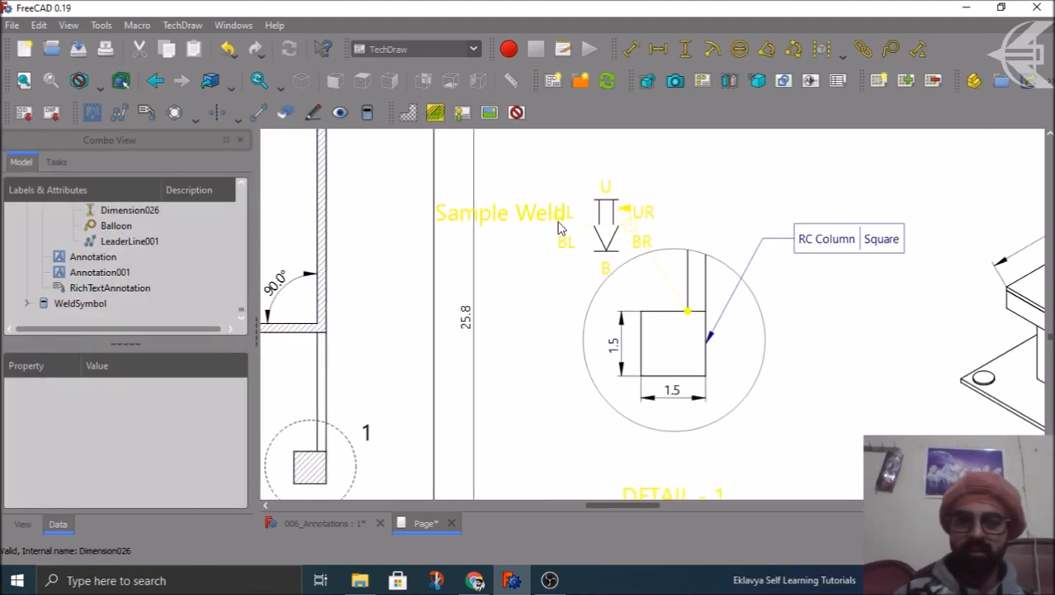
pyautogui.scroll(1, 673, 191)
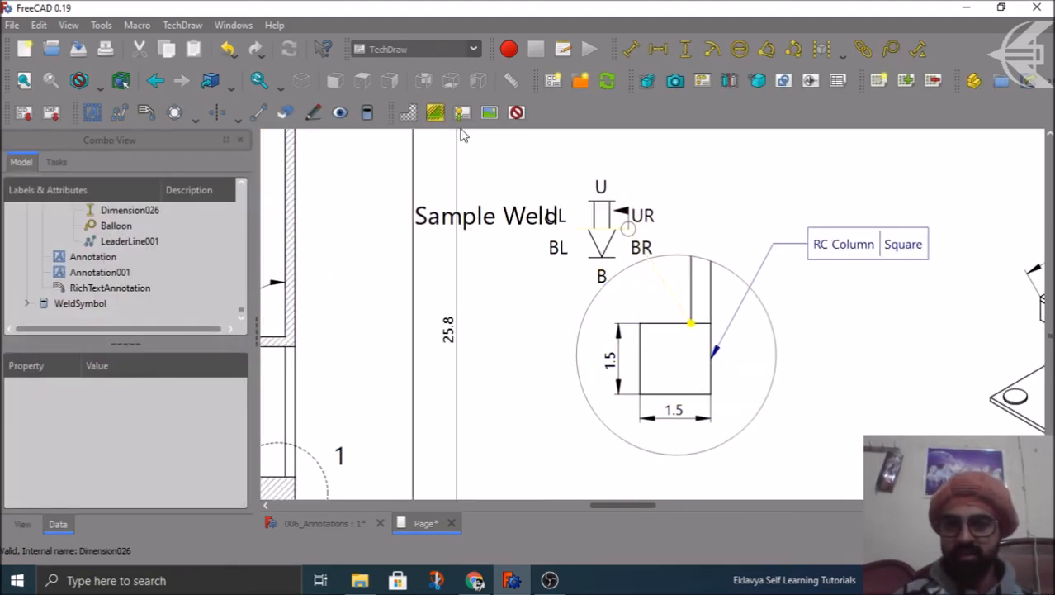
# - Set the Alternating Weld property of the welding symbol on DETAIL - 1 to true
pyautogui.click(488, 223)
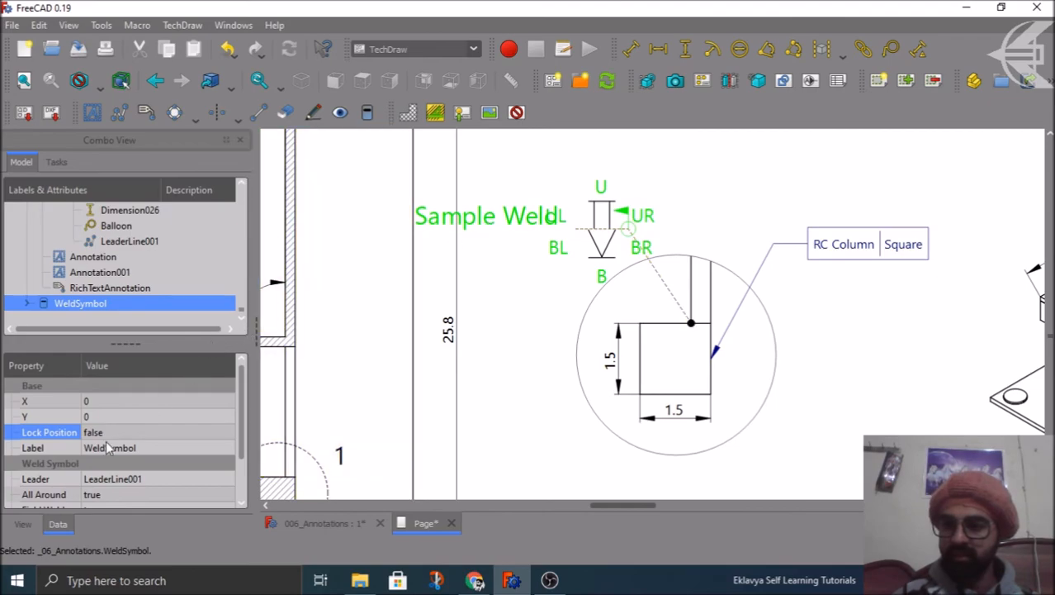
pyautogui.scroll(-1, 56, 439)
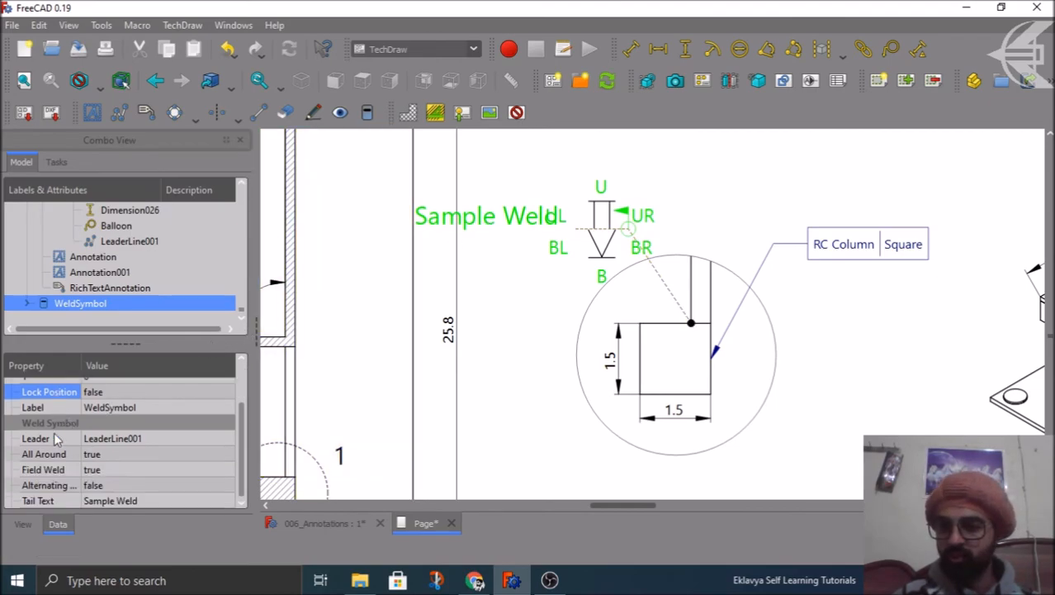
pyautogui.scroll(2, 53, 432)
pyautogui.scroll(-2, 54, 432)
pyautogui.moveTo(81, 365); pyautogui.dragTo(112, 365)
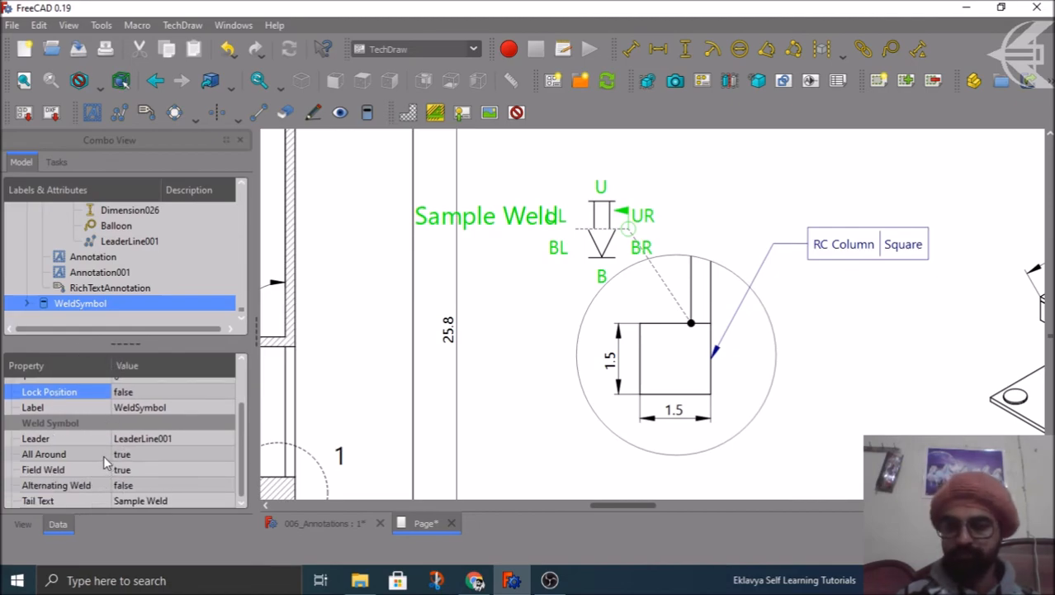
pyautogui.click(124, 483)
pyautogui.click(126, 485)
pyautogui.click(128, 509)
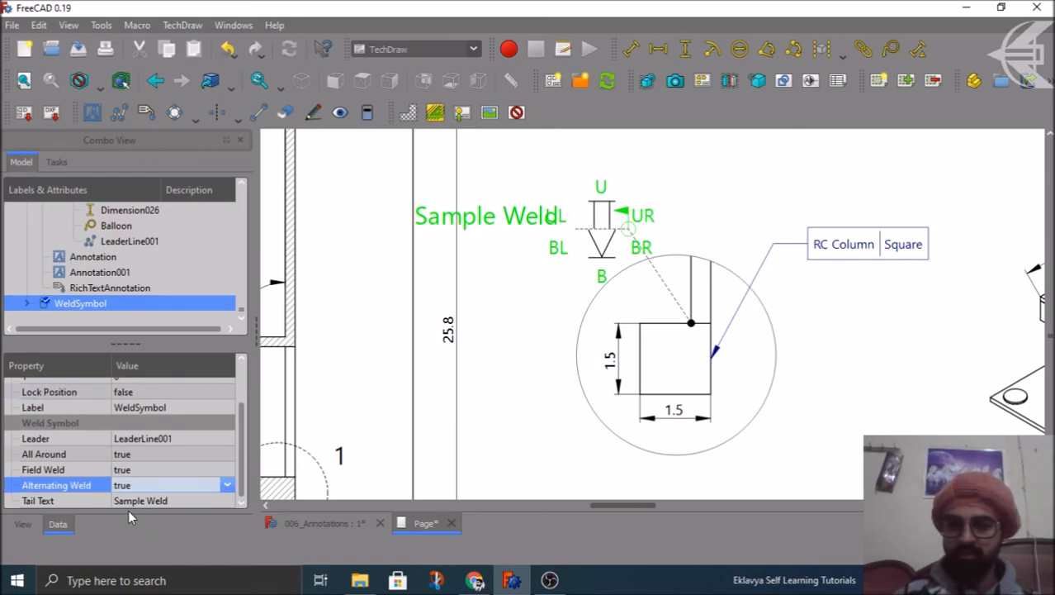
# - Set the welding symbol's Alternating Weld property back to false
pyautogui.click(153, 470)
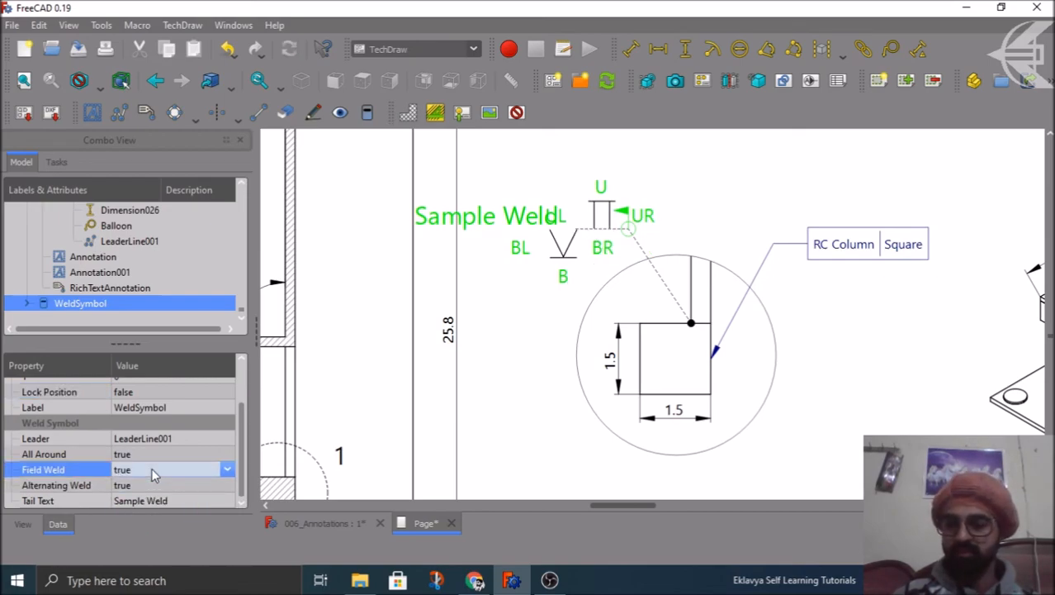
pyautogui.click(144, 485)
pyautogui.click(145, 485)
pyautogui.click(128, 495)
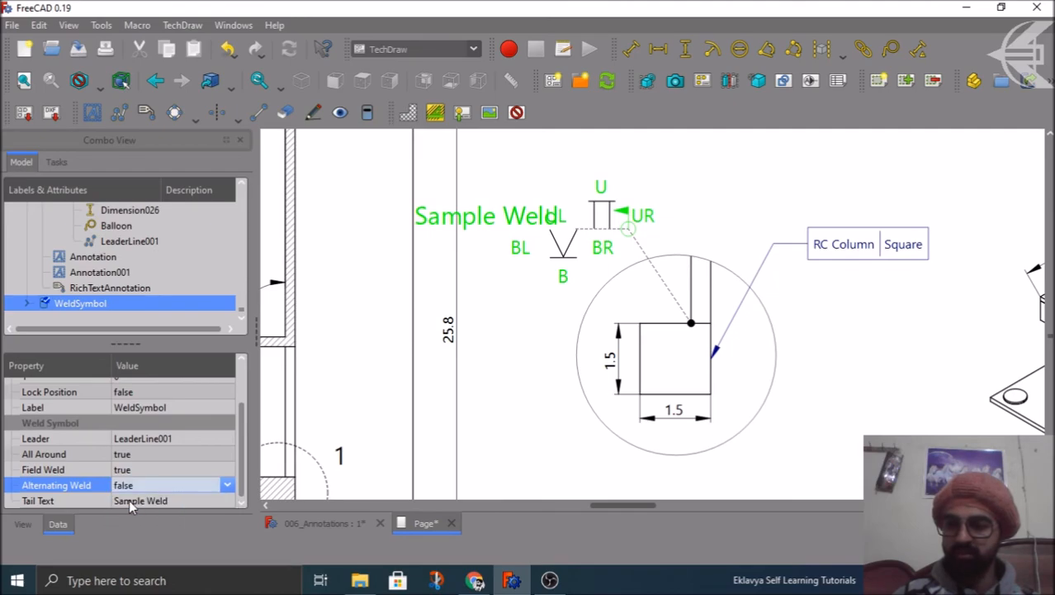
# - Set the welding symbol's Tile Font Size to 1/4" in its view properties
pyautogui.click(22, 524)
pyautogui.scroll(-2, 70, 442)
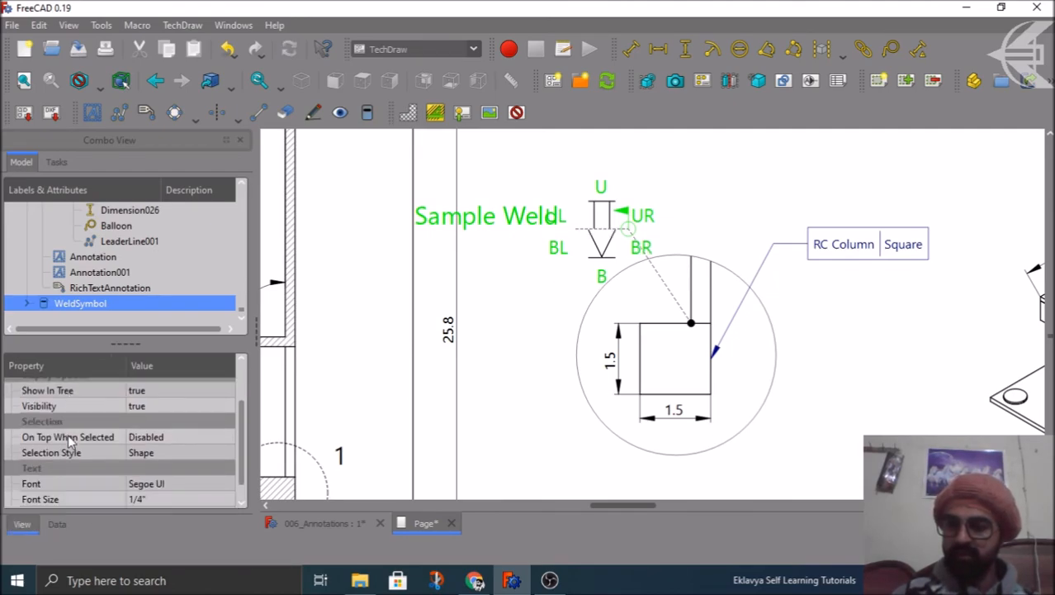
pyautogui.scroll(-1, 70, 442)
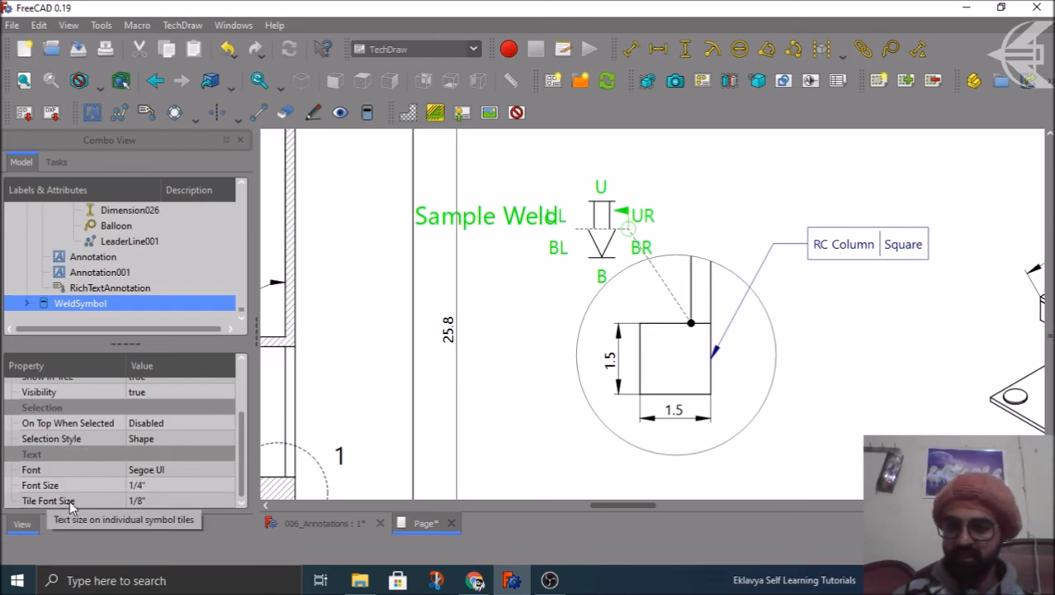
pyautogui.click(145, 502)
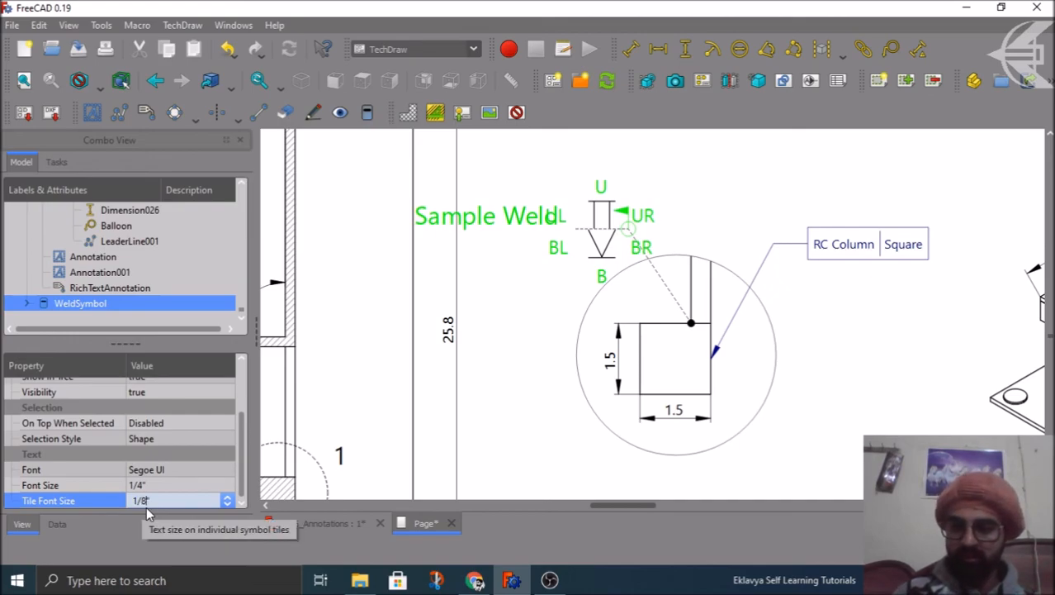
pyautogui.press('BackSpace')
pyautogui.write('4')
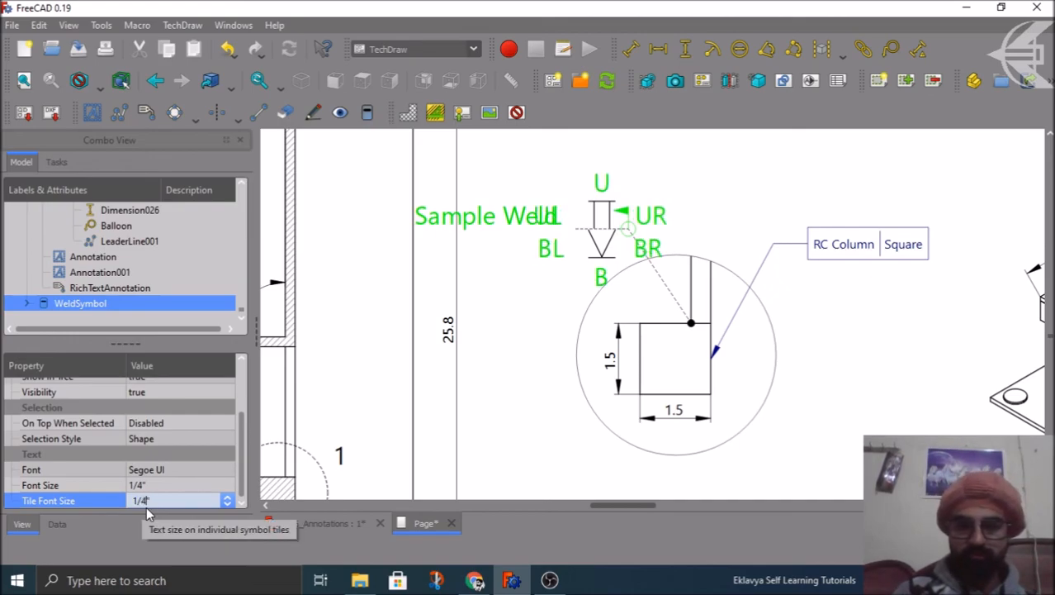
# - Set both the Tile Font Size and the Font Size of the welding symbol to 1/8" and deselect it
pyautogui.press('BackSpace')
pyautogui.write('8')
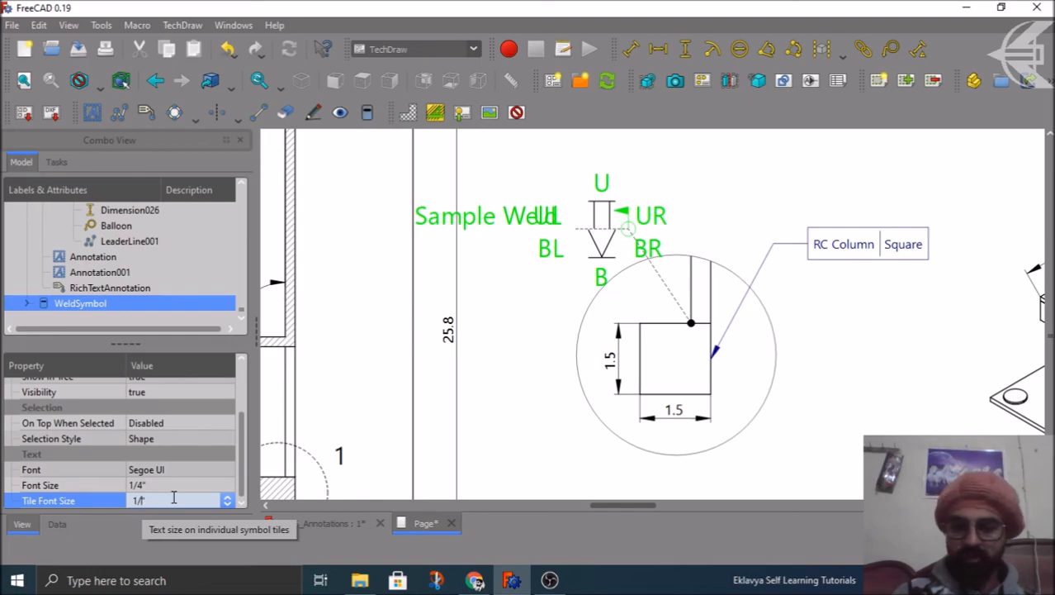
pyautogui.click(144, 485)
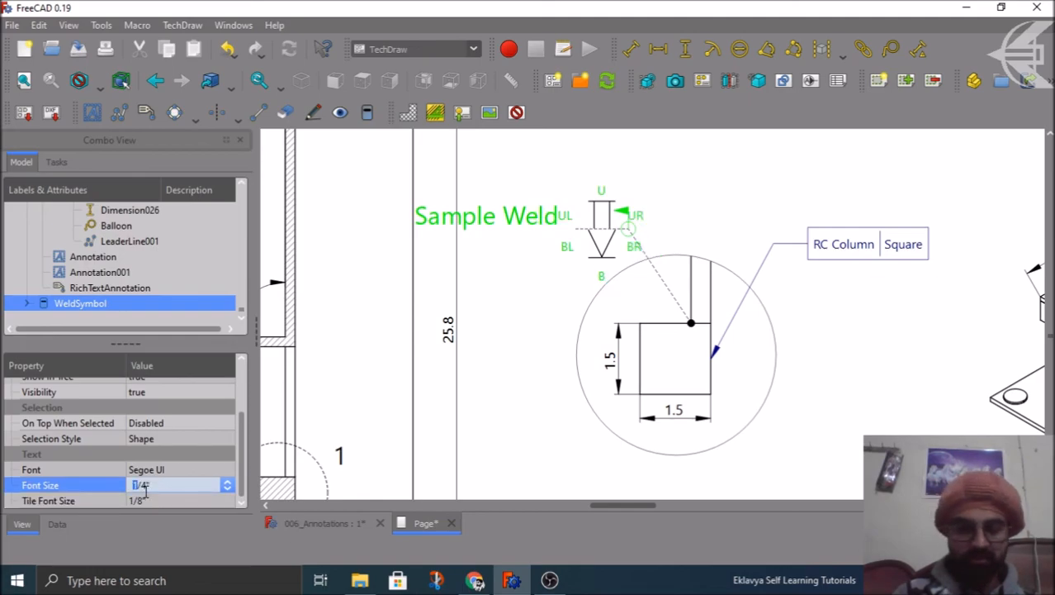
pyautogui.press('BackSpace')
pyautogui.write('8')
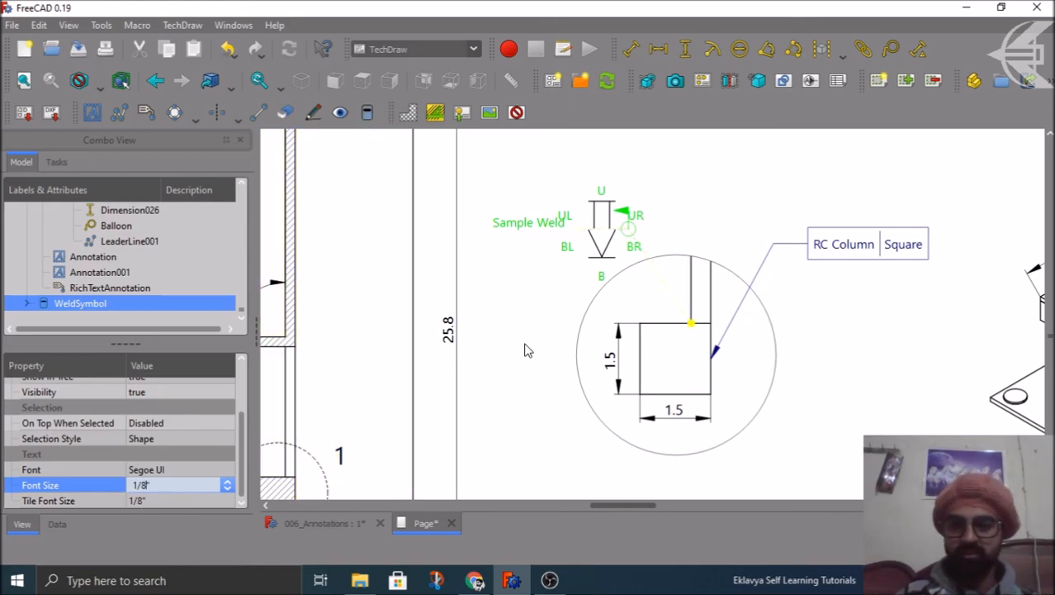
pyautogui.click(525, 347)
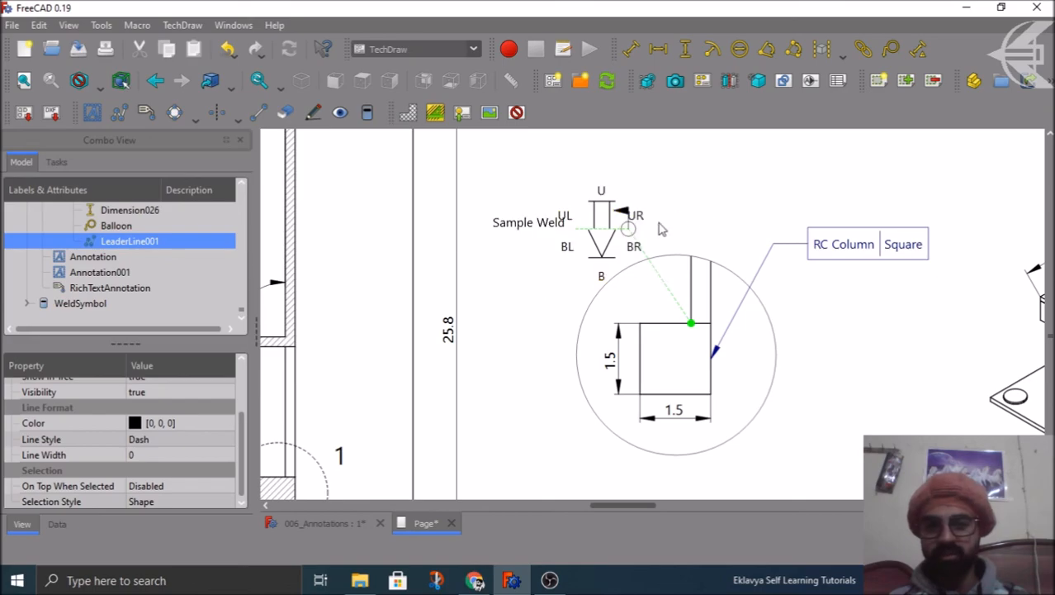
pyautogui.scroll(1, 889, 429)
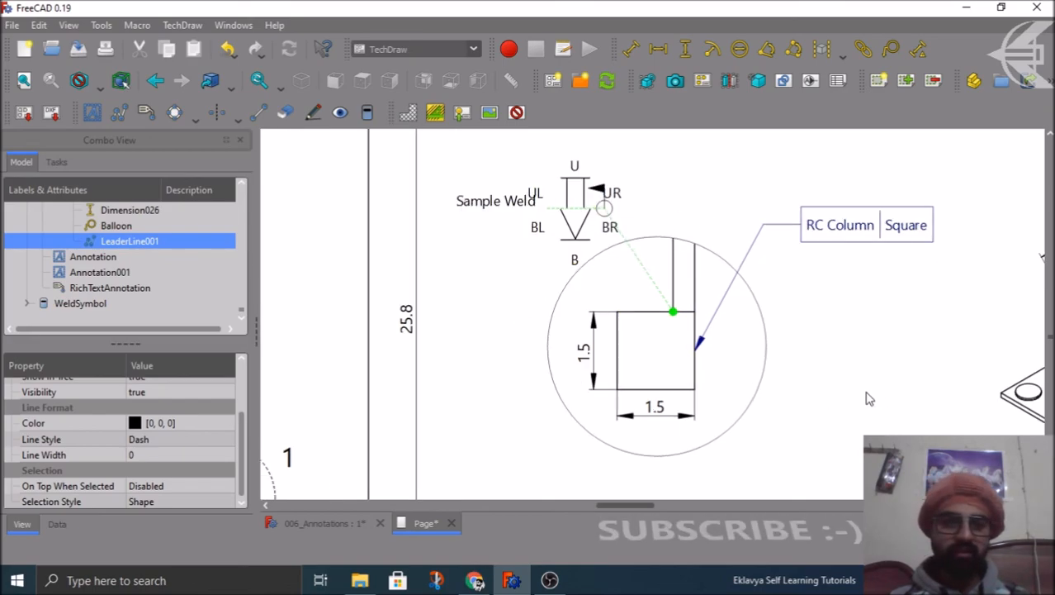
pyautogui.click(346, 368)
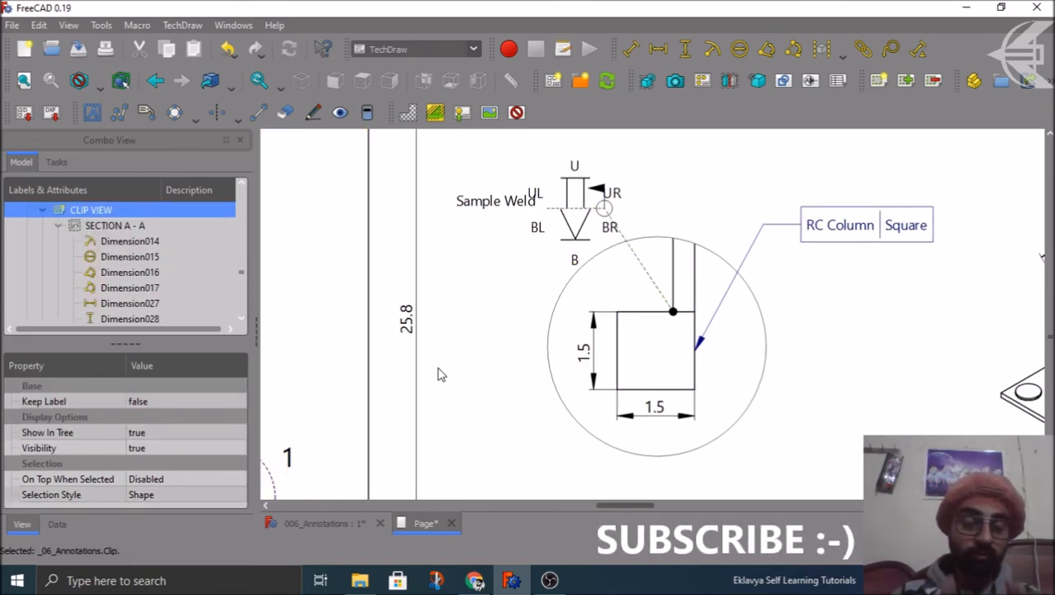